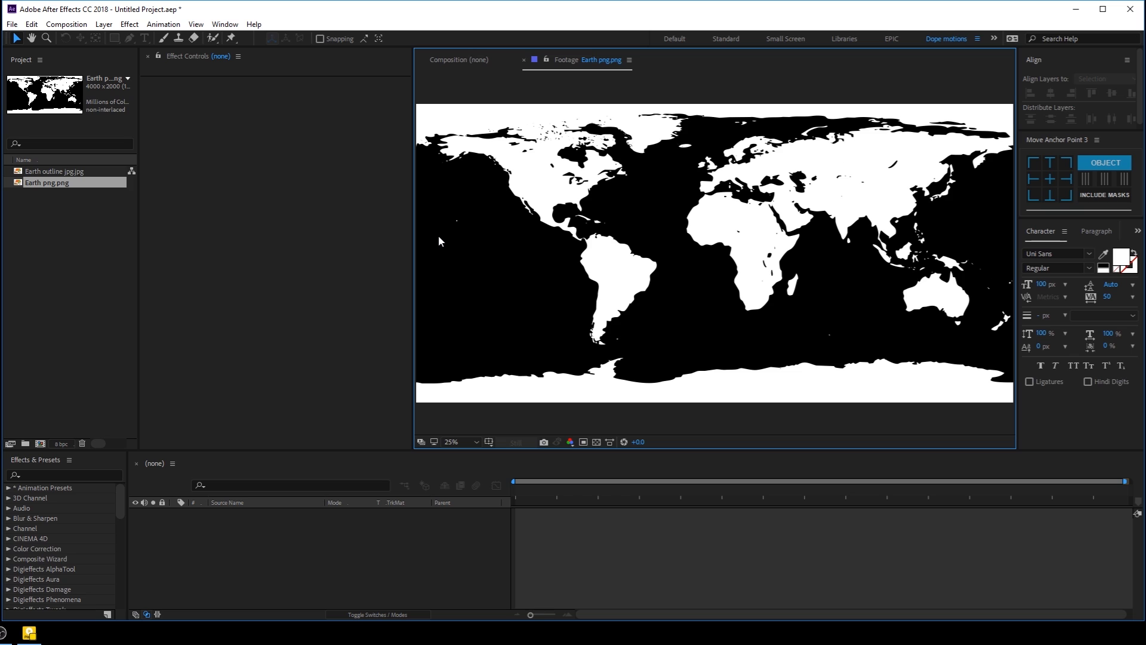
- Start a new composition with the HDTV 1080 29.97 preset and set its frame rate to 30 fps
{"action": "left_click", "coordinate": [91, 312]}
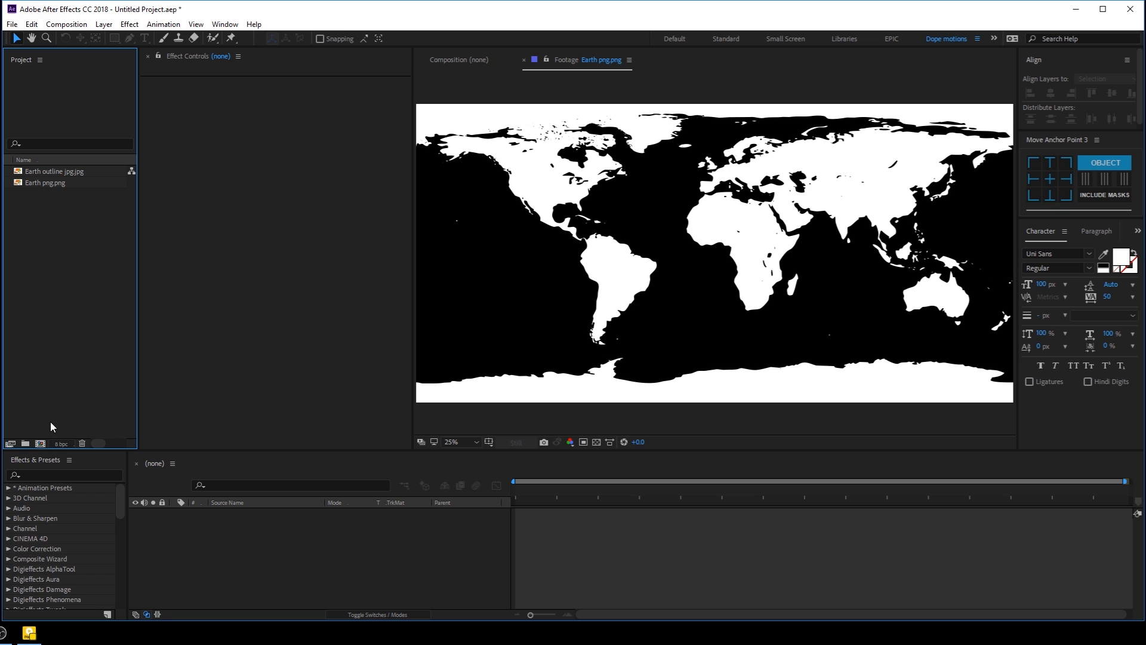
{"action": "left_click", "coordinate": [40, 444]}
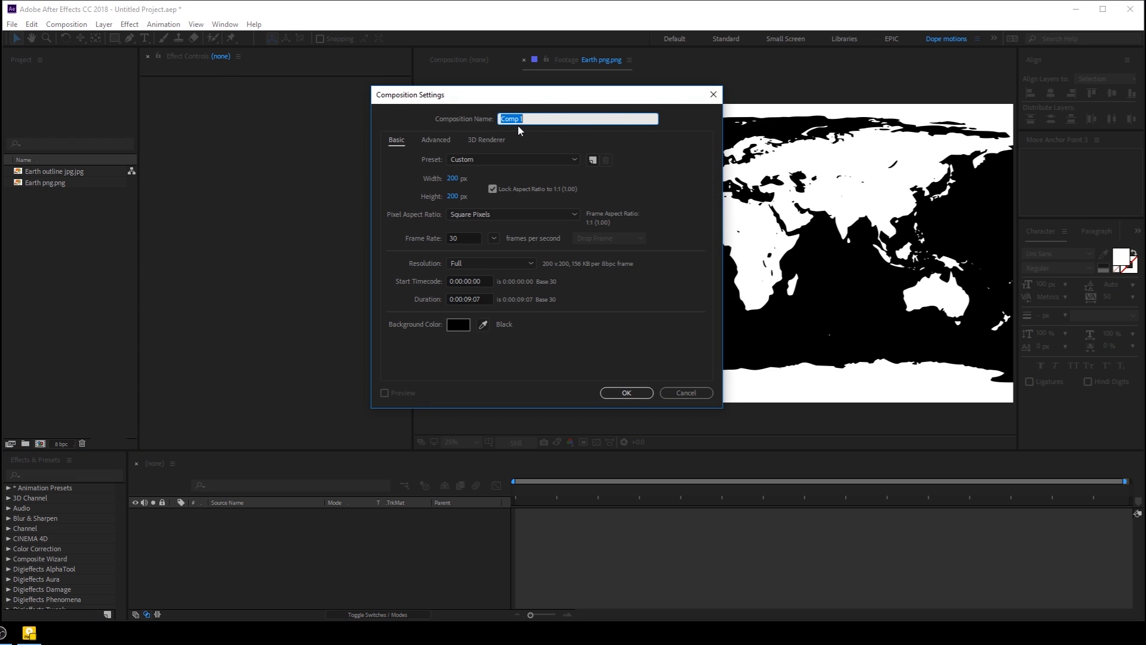
{"action": "left_click", "coordinate": [494, 159]}
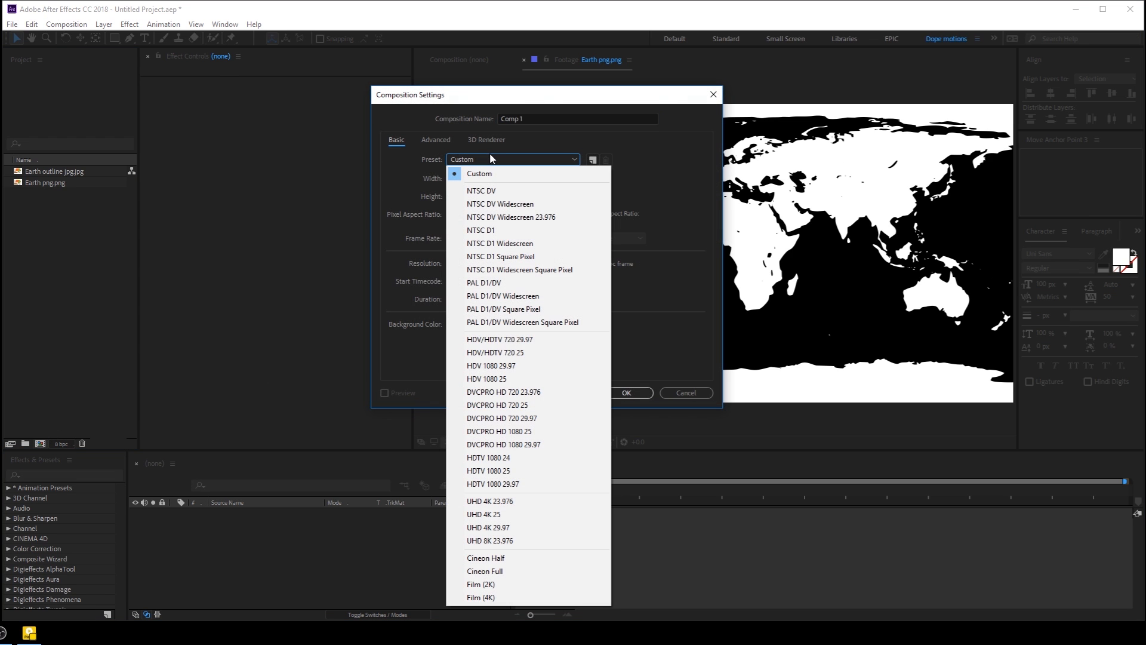
{"action": "left_click", "coordinate": [545, 446]}
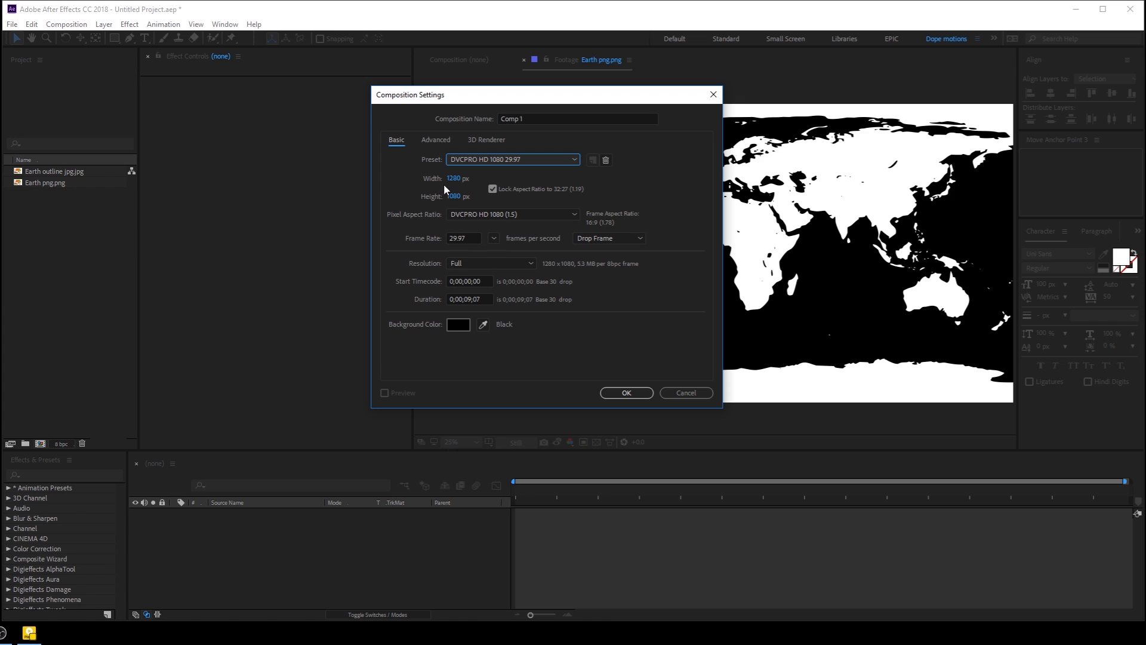
{"action": "left_click", "coordinate": [512, 159]}
{"action": "left_click", "coordinate": [529, 486]}
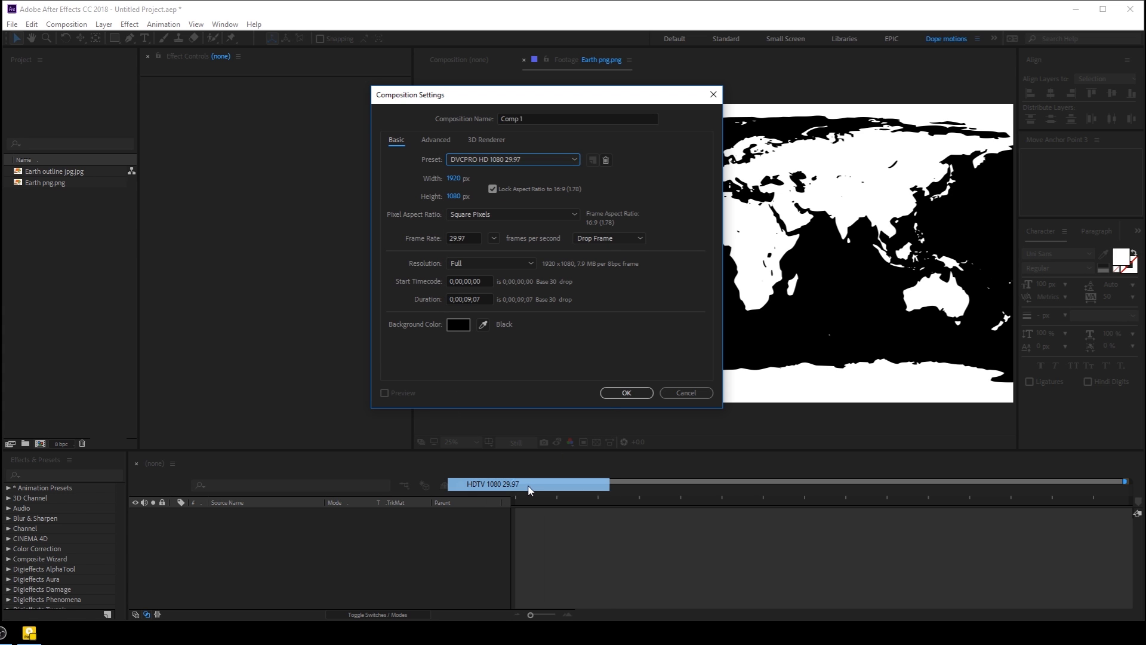
{"action": "left_click", "coordinate": [494, 238]}
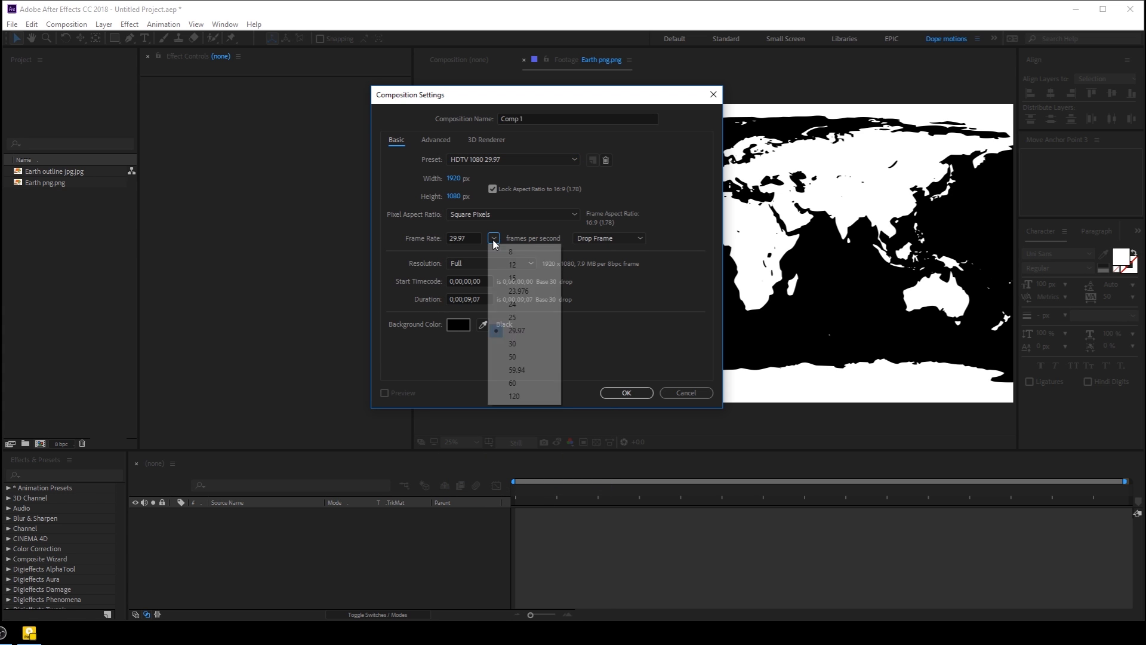
{"action": "left_click", "coordinate": [523, 346]}
- Name the composition Main, set its duration to 10 seconds, and create it
{"action": "left_click_drag", "start_coordinate": [538, 116], "coordinate": [482, 127]}
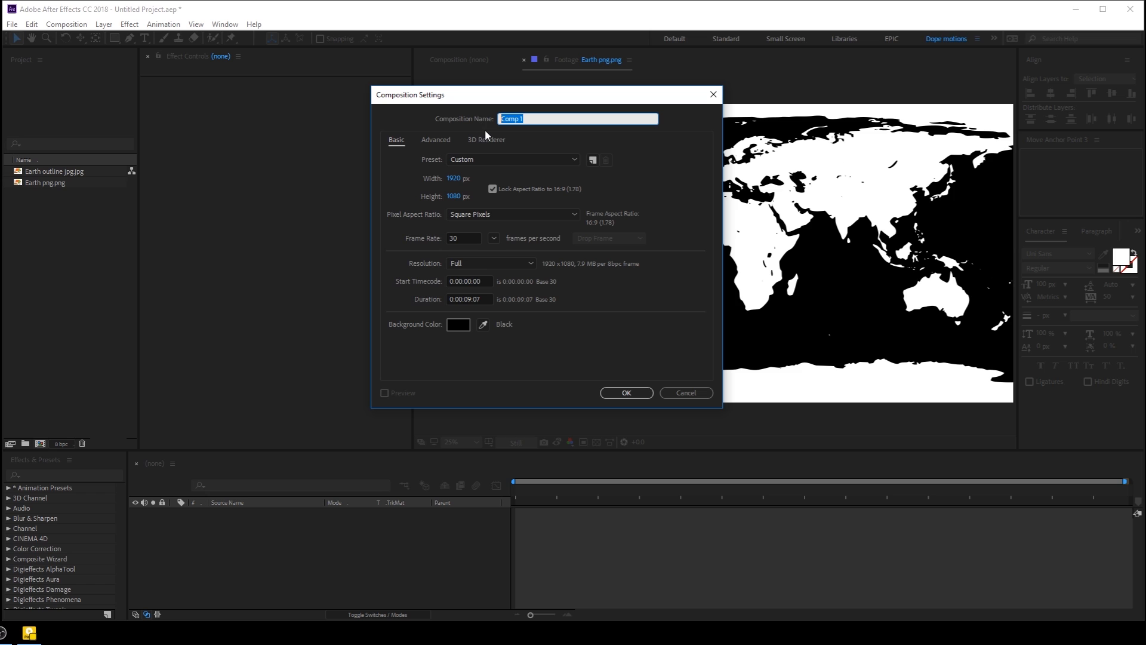
{"action": "type", "text": "Main"}
{"action": "left_click_drag", "start_coordinate": [490, 298], "coordinate": [385, 311]}
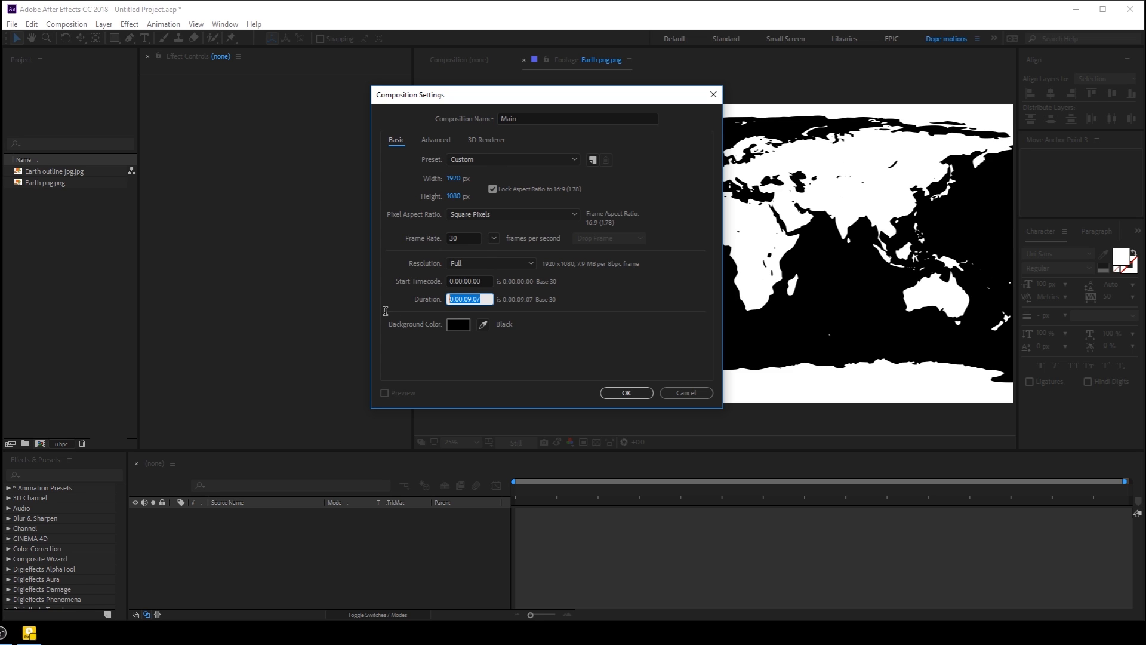
{"action": "type", "text": "10"}
{"action": "type", "text": "."}
{"action": "left_click", "coordinate": [627, 392]}
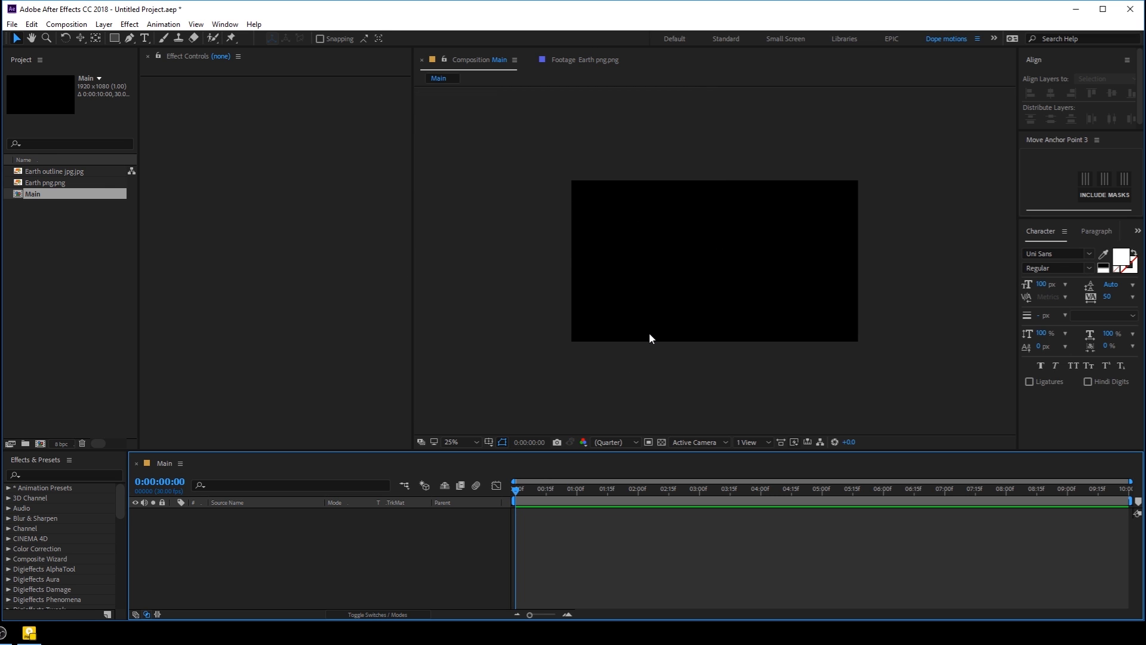
- Create a black 1920 x 1080 solid layer named BG in the Main composition
{"action": "key", "text": "period"}
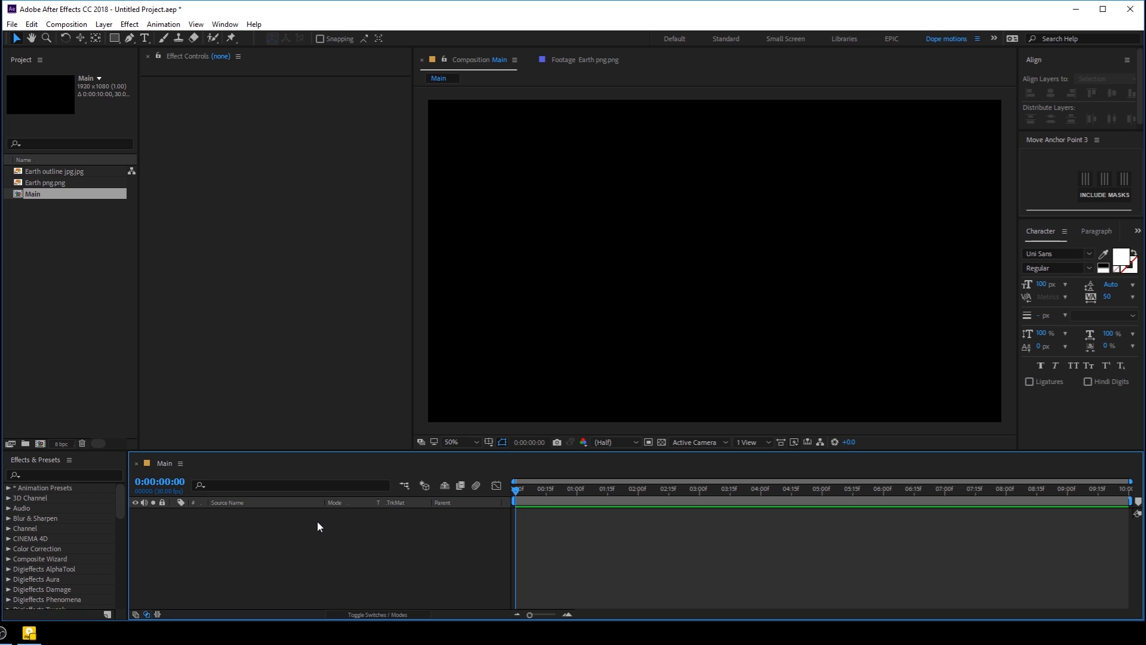
{"action": "key", "text": "ctrl+y"}
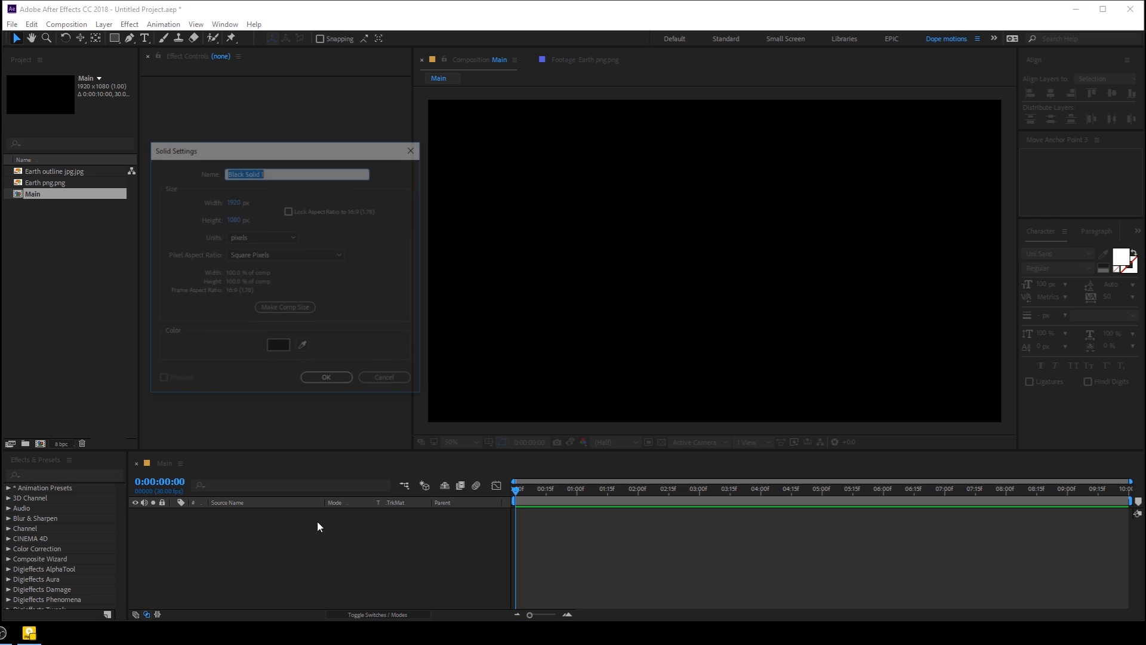
{"action": "left_click_drag", "start_coordinate": [281, 143], "coordinate": [349, 173]}
{"action": "left_click", "coordinate": [452, 181]}
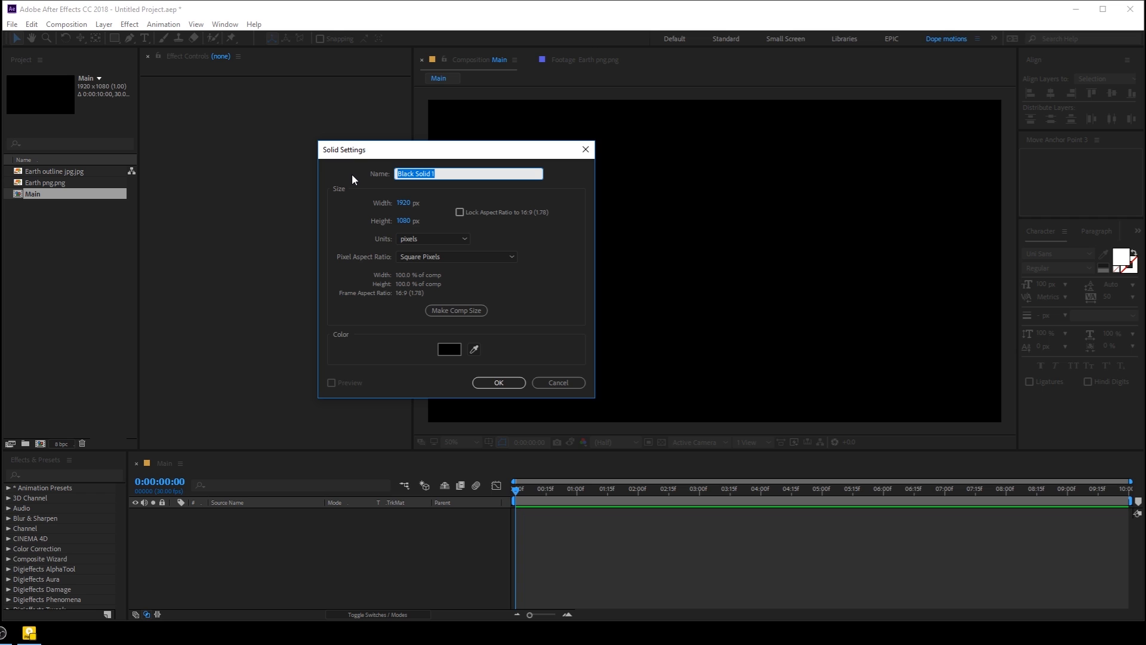
{"action": "type", "text": "BG"}
{"action": "left_click", "coordinate": [499, 383]}
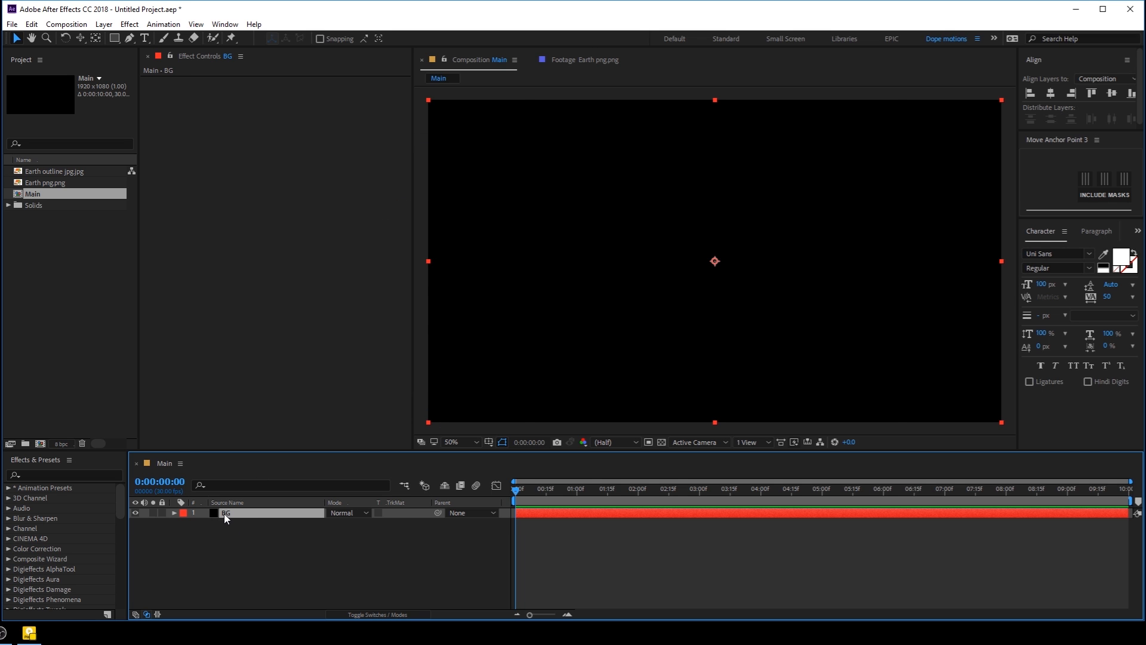
- Duplicate the BG solid and rename the copy Earth
{"action": "key", "text": "ctrl+d"}
{"action": "key", "text": "Return"}
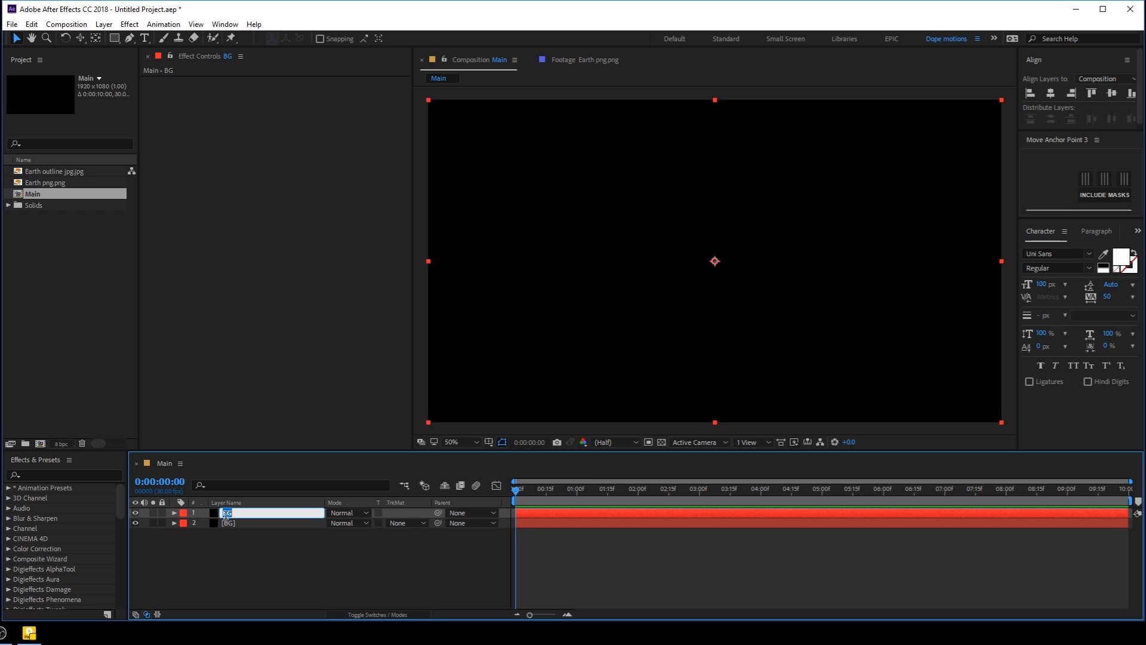
{"action": "type", "text": "Earth"}
{"action": "key", "text": "Return"}
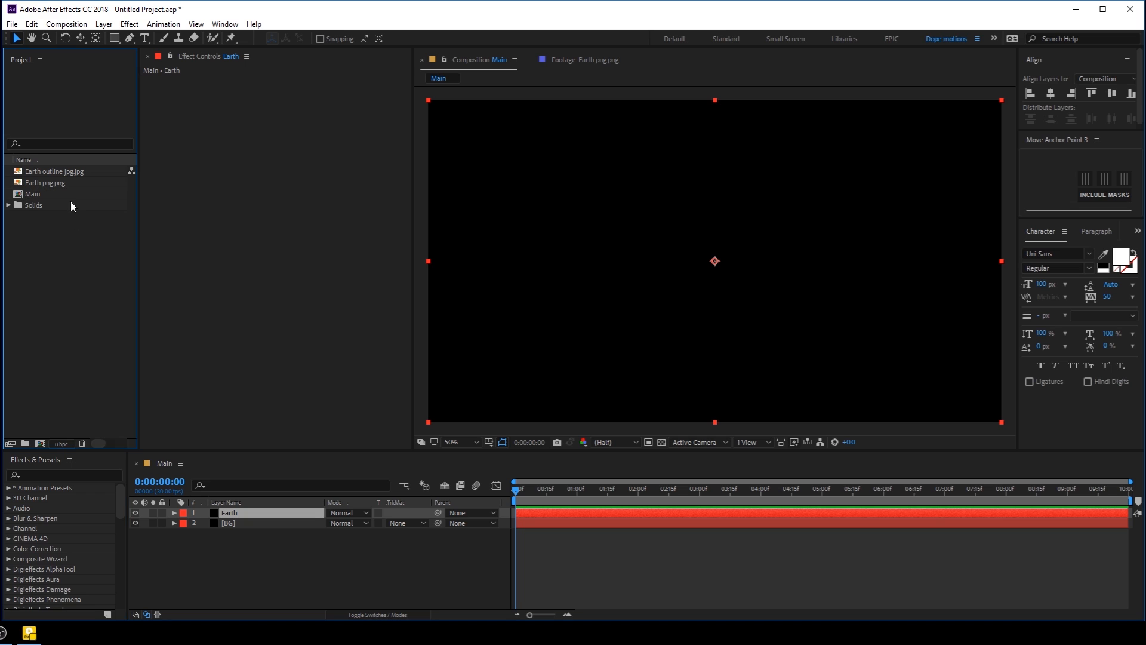
- Add Earth outline jpg.jpg and Earth png.png to the Main composition beneath the BG layer and hide both
{"action": "left_click", "coordinate": [65, 172]}
{"action": "left_click", "coordinate": [56, 180], "text": "shift"}
{"action": "left_click_drag", "start_coordinate": [52, 175], "coordinate": [135, 543]}
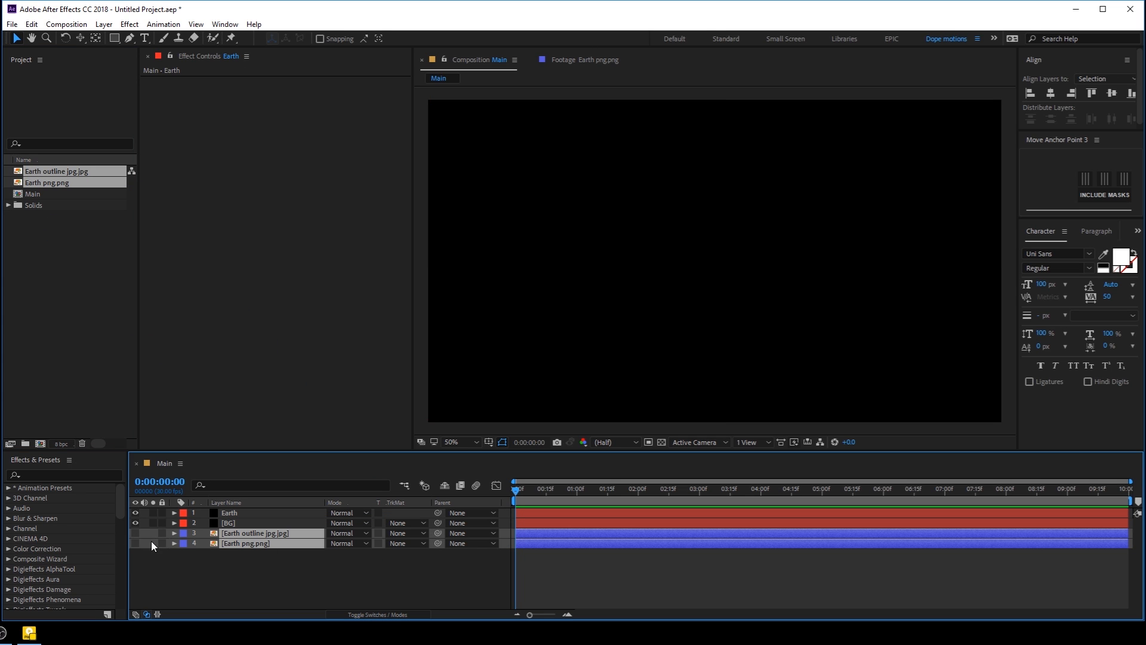
- Find the Trapcode Form effect and apply it to the Earth layer
{"action": "left_click", "coordinate": [228, 514]}
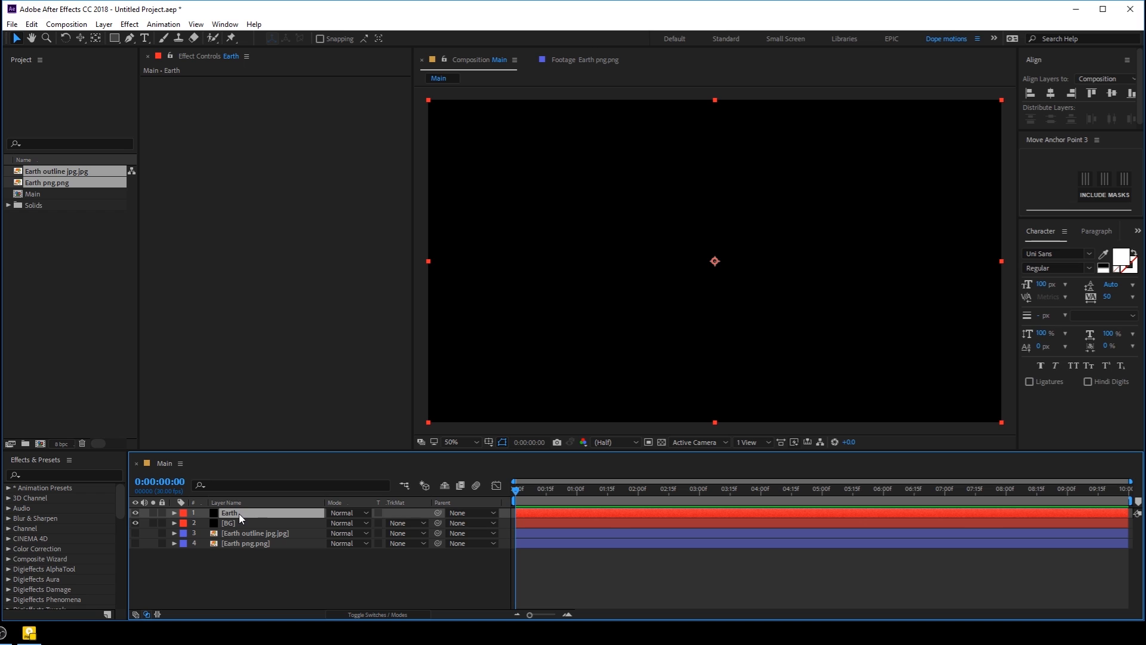
{"action": "key", "text": "ctrl+space"}
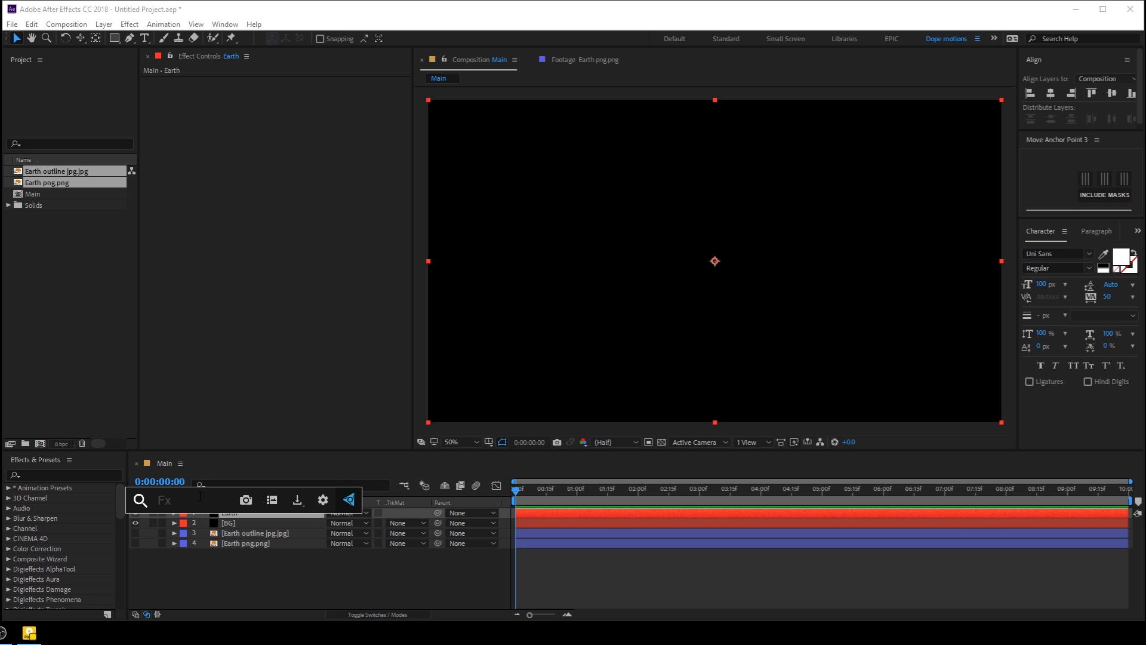
{"action": "type", "text": "fot"}
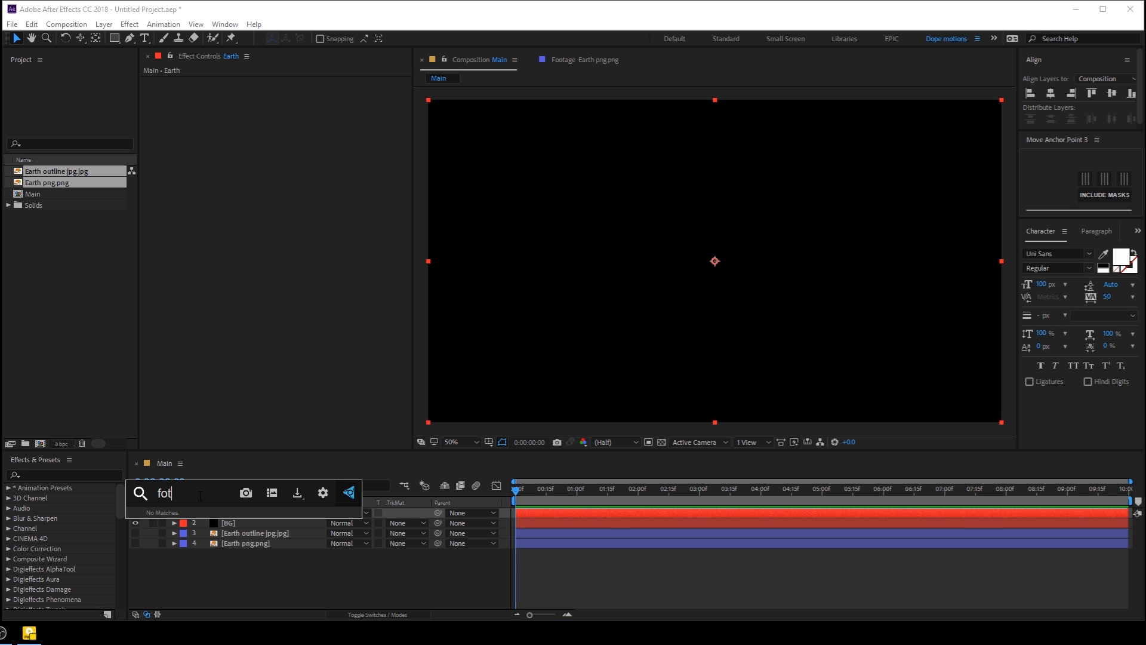
{"action": "key", "text": "BackSpace"}
{"action": "type", "text": "rm"}
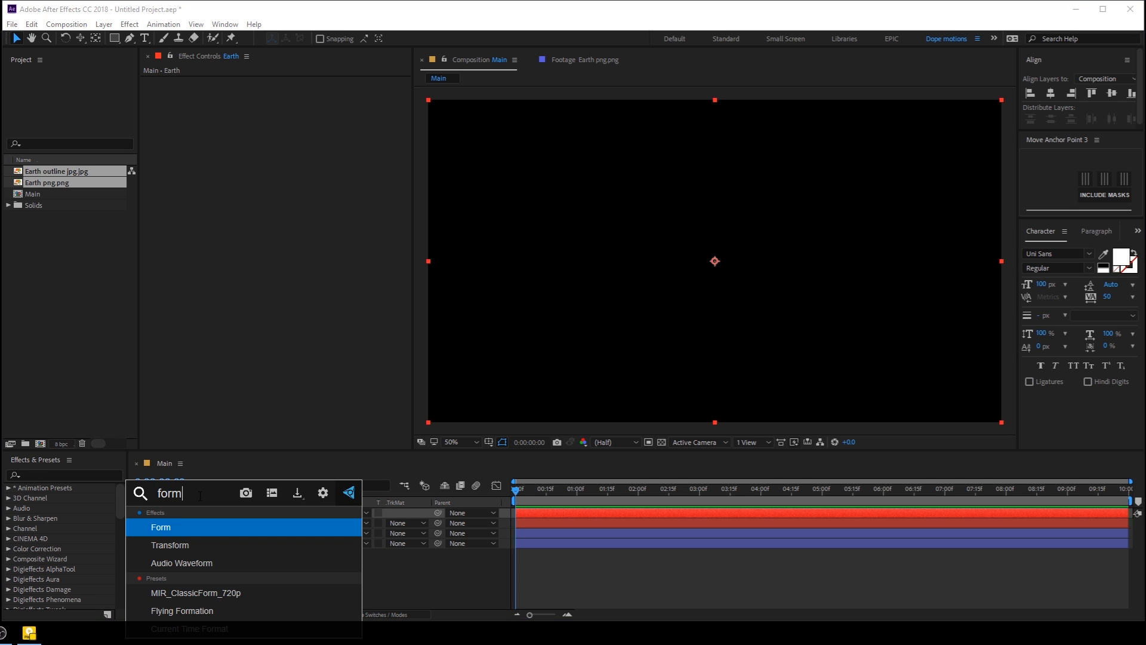
{"action": "left_click", "coordinate": [194, 526]}
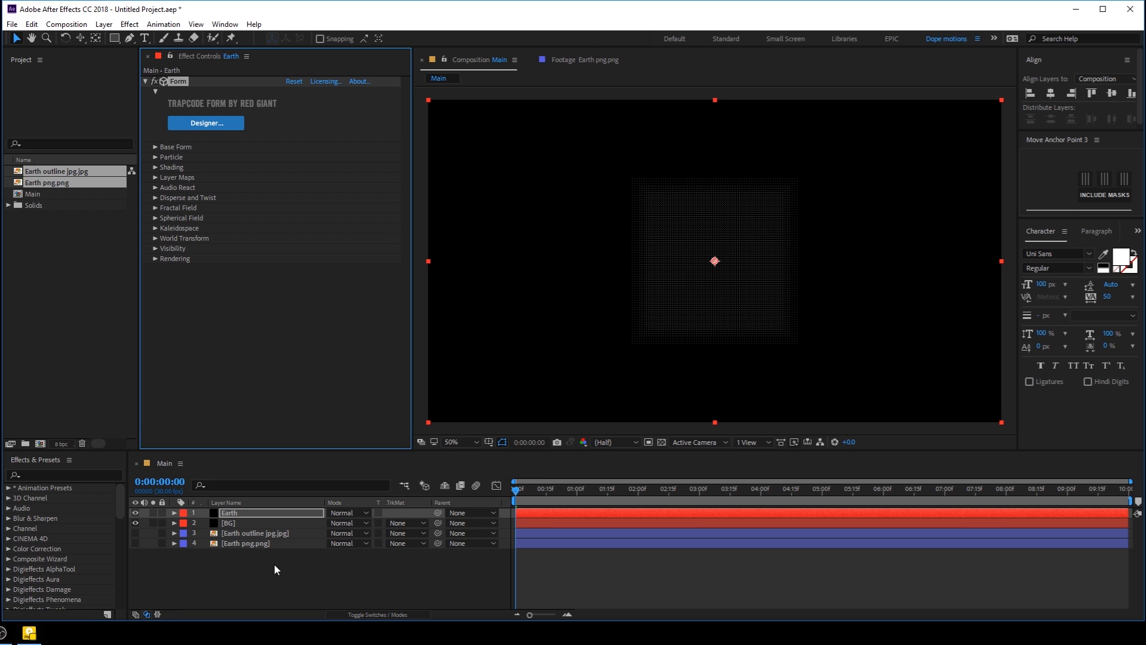
- Add a two-node camera with the 24mm preset to the composition
{"action": "right_click", "coordinate": [240, 574]}
{"action": "mouse_move", "coordinate": [369, 448]}
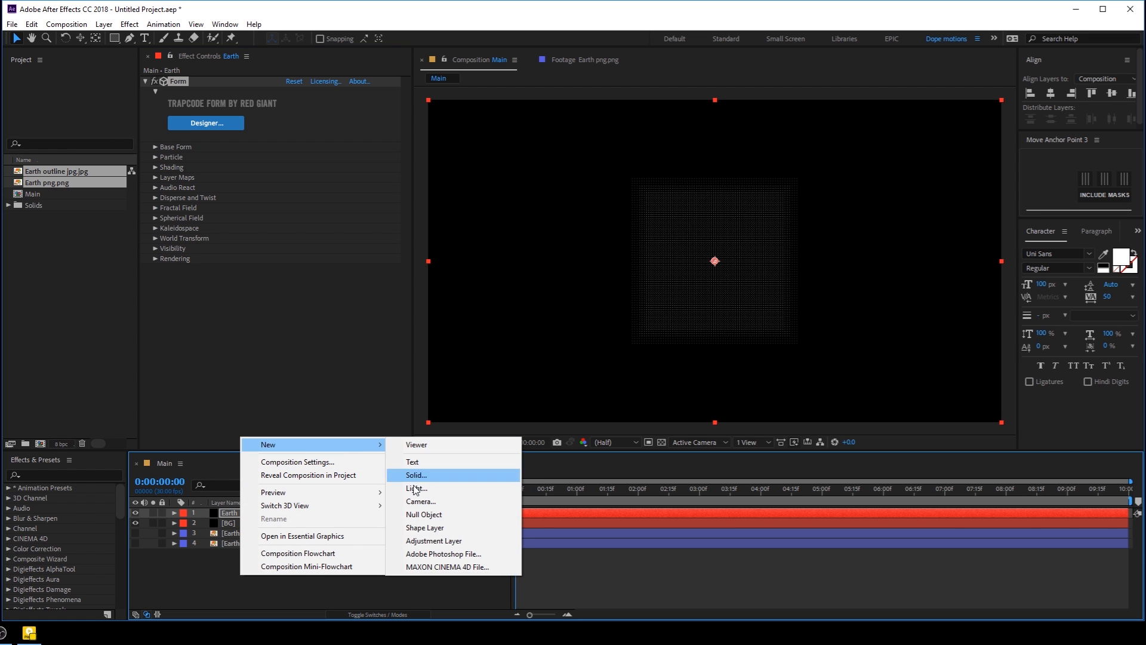
{"action": "left_click", "coordinate": [416, 502]}
{"action": "left_click", "coordinate": [191, 191]}
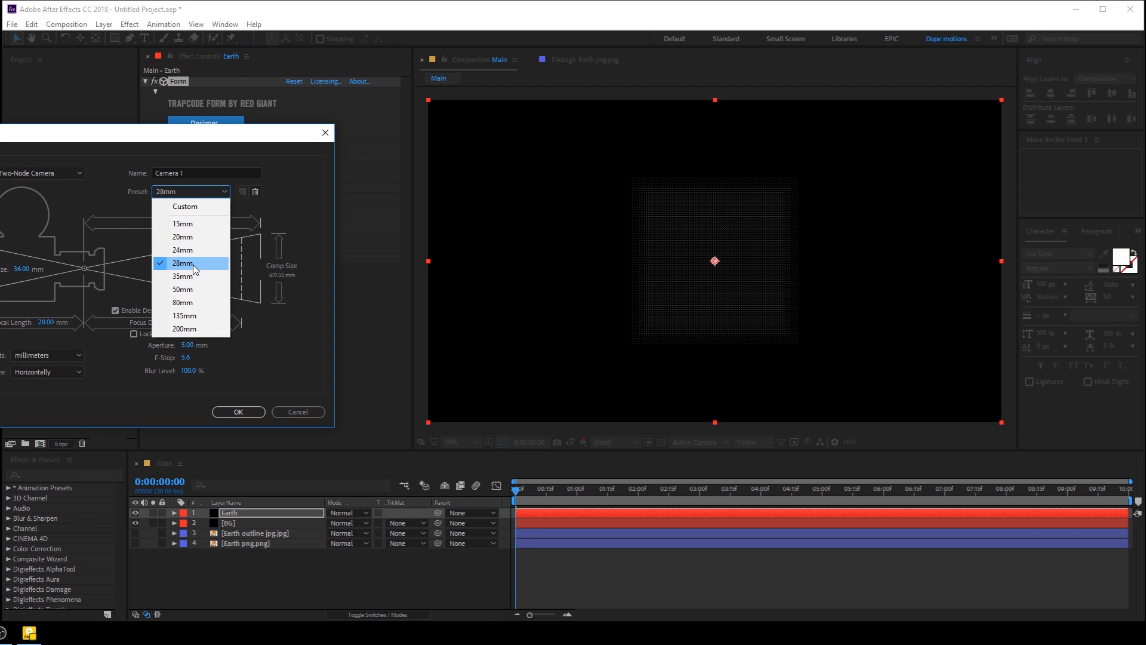
{"action": "left_click", "coordinate": [179, 253]}
{"action": "left_click", "coordinate": [238, 411]}
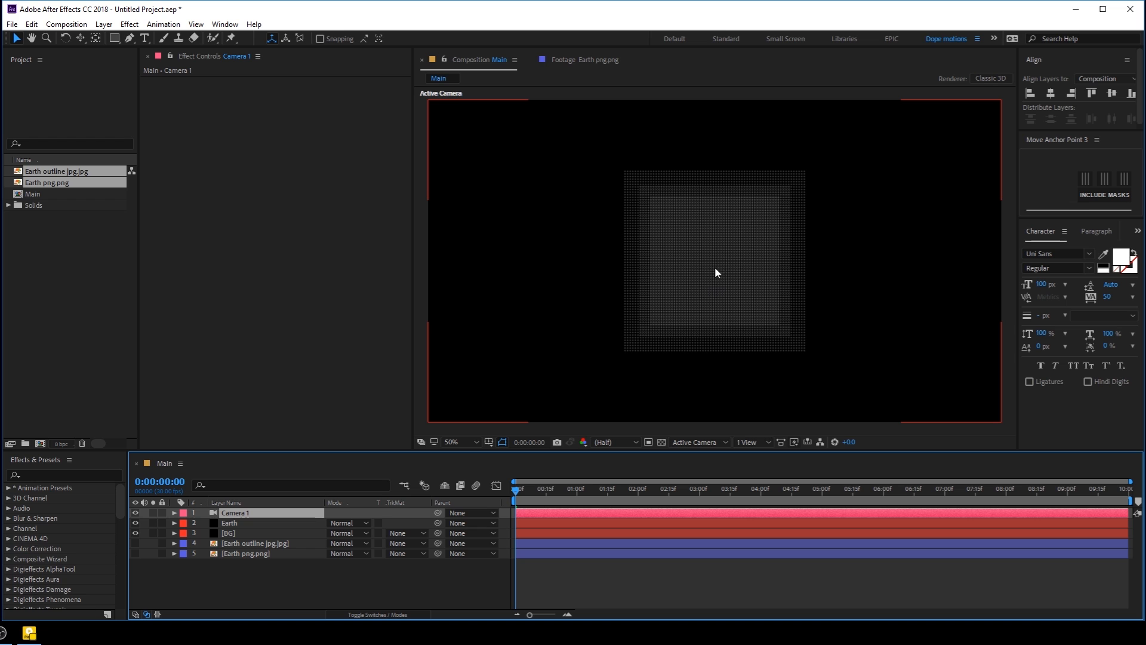
- Orbit the camera around the particle grid to inspect its depth, and delete the camera layer
{"action": "left_click_drag", "start_coordinate": [726, 255], "coordinate": [757, 252]}
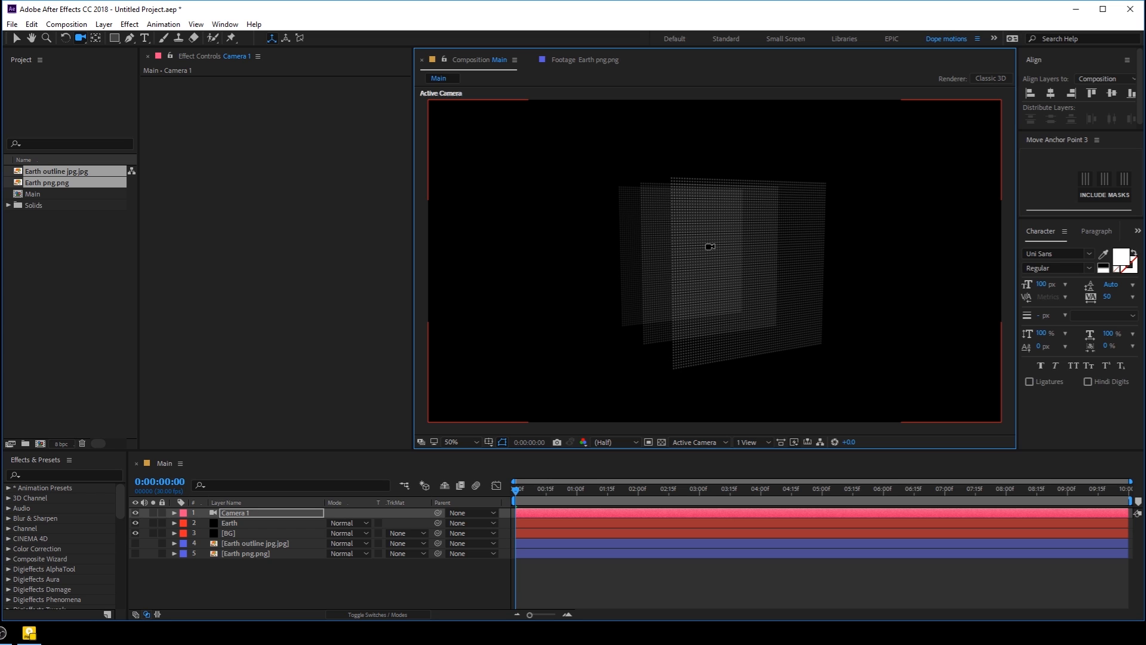
{"action": "left_click", "coordinate": [231, 514]}
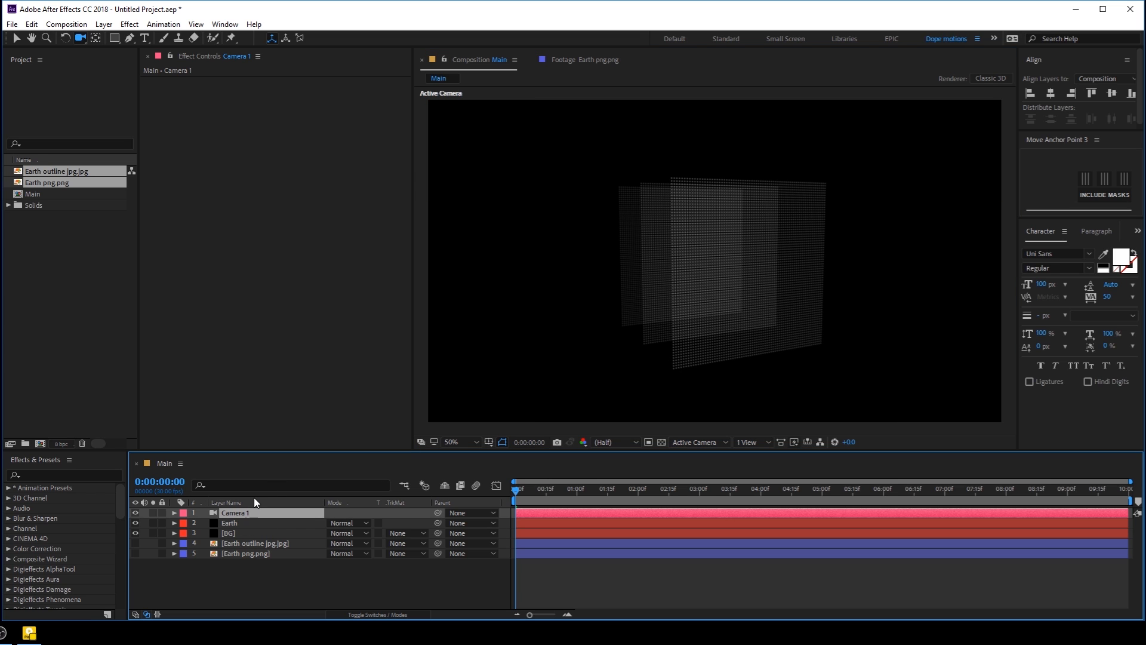
{"action": "key", "text": "Delete"}
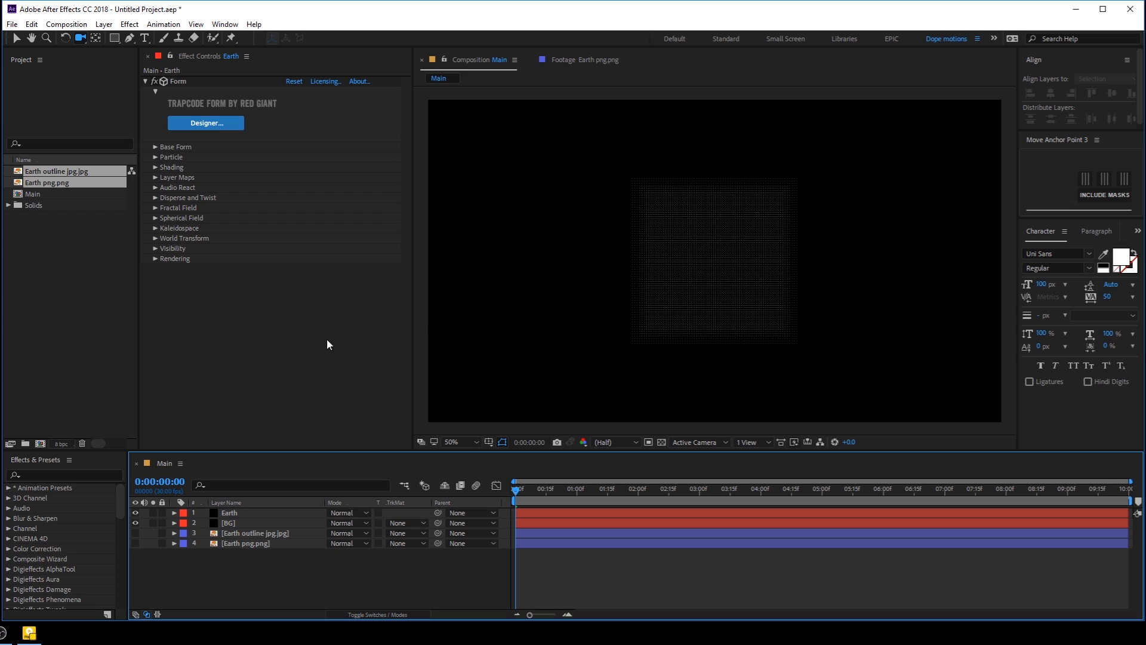
- Change the Earth layer's Form base form to Sphere - Layered
{"action": "left_click", "coordinate": [196, 515]}
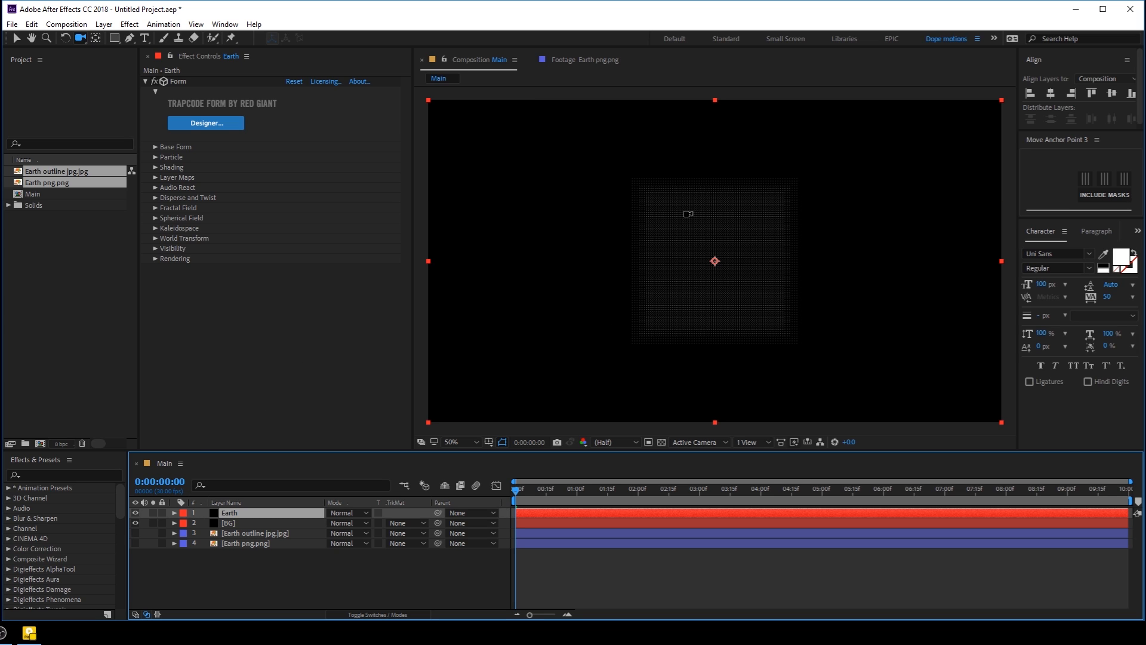
{"action": "left_click", "coordinate": [16, 38]}
{"action": "left_click", "coordinate": [157, 148]}
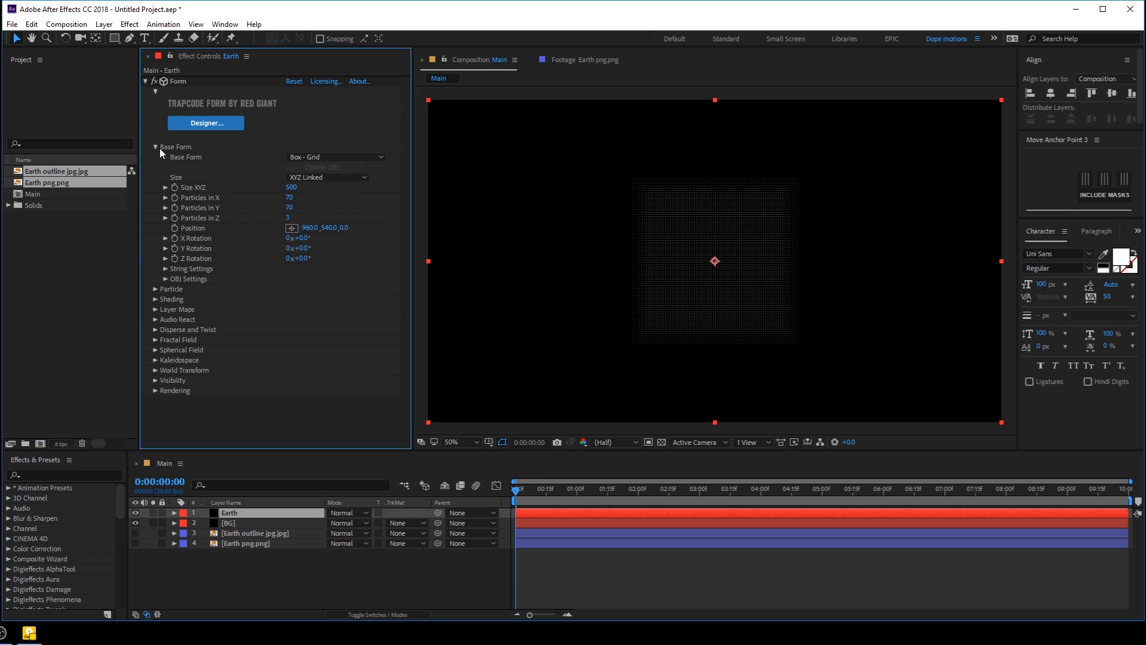
{"action": "left_click", "coordinate": [315, 156]}
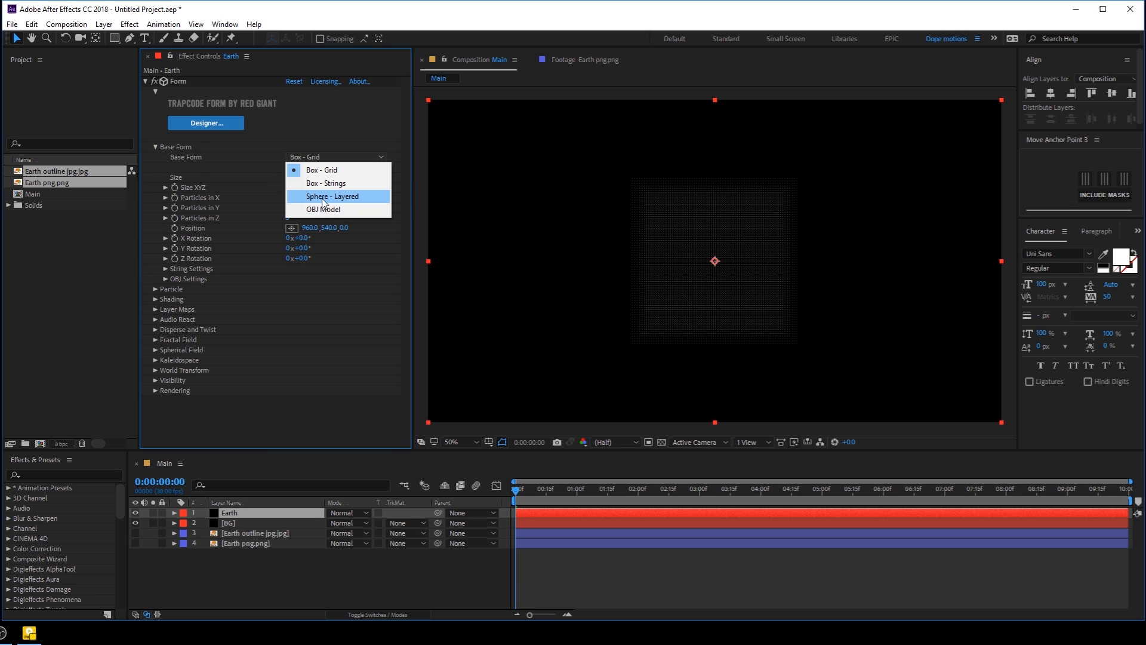
{"action": "left_click", "coordinate": [341, 199]}
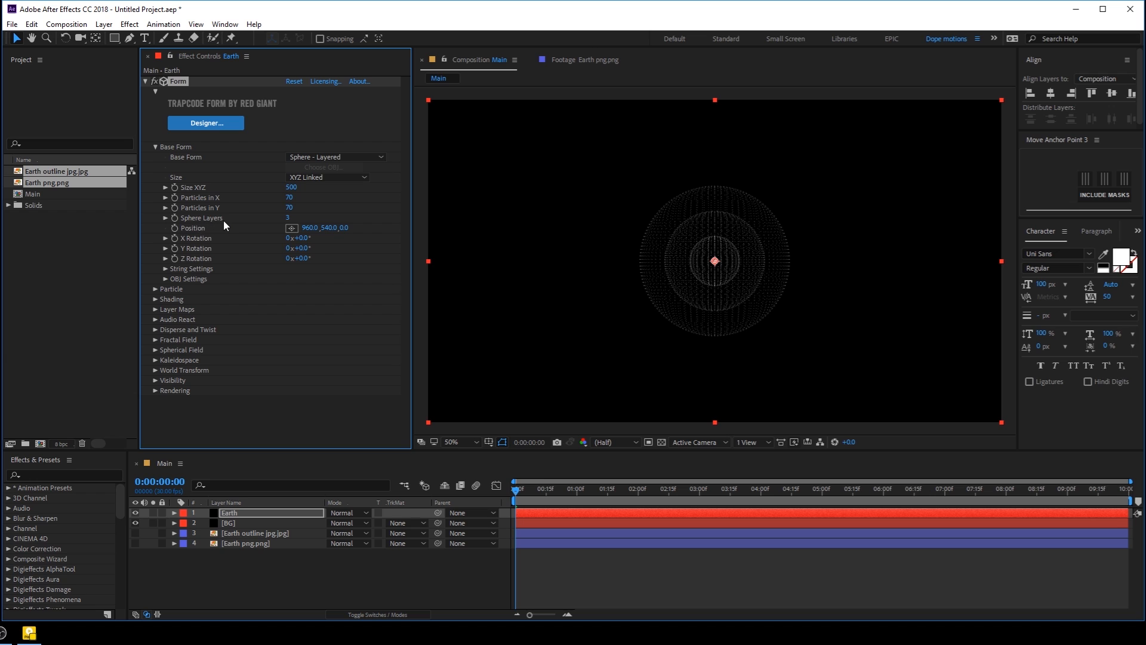
- Set the number of Sphere Layers to 1 in the Earth layer's base form
{"action": "scroll", "coordinate": [682, 267], "scroll_direction": "up", "scroll_amount": 1}
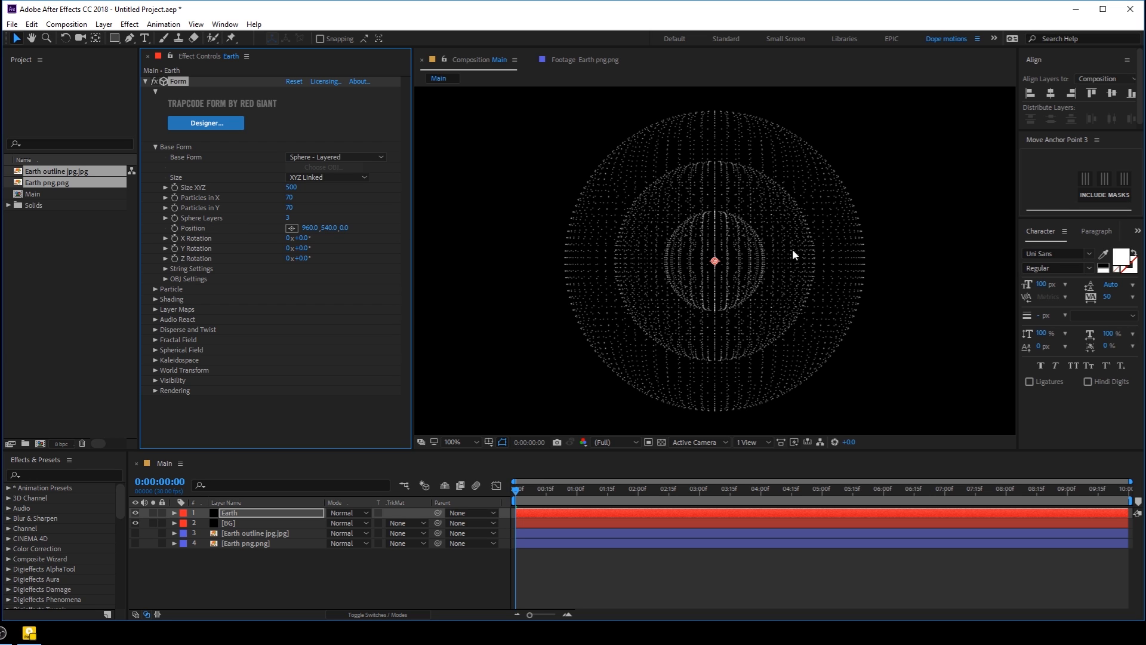
{"action": "left_click", "coordinate": [289, 219]}
{"action": "type", "text": "1"}
{"action": "key", "text": "Return"}
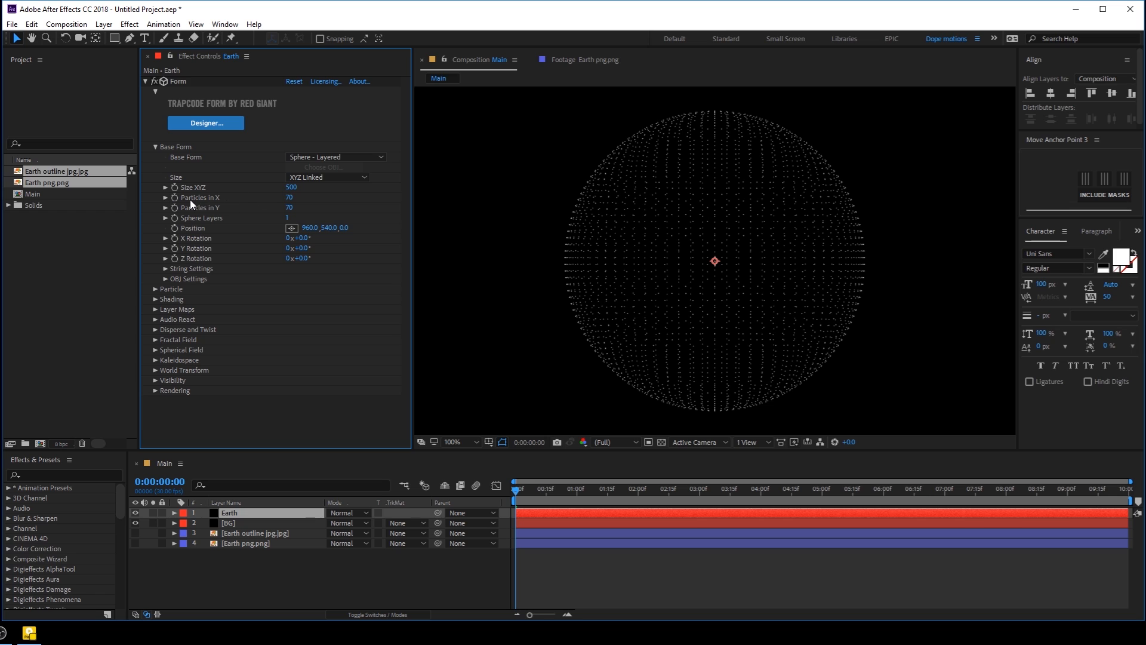
- Set the particle sphere's Size XYZ to 800
{"action": "left_click", "coordinate": [291, 188]}
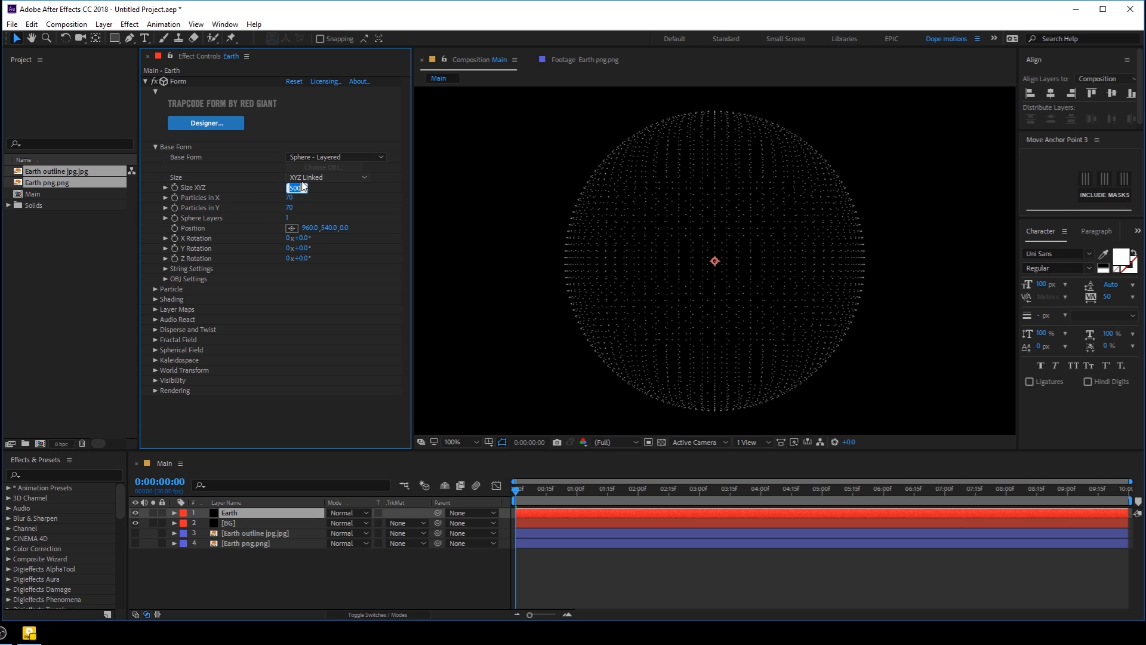
{"action": "type", "text": "800"}
{"action": "key", "text": "Return"}
{"action": "key", "text": "comma"}
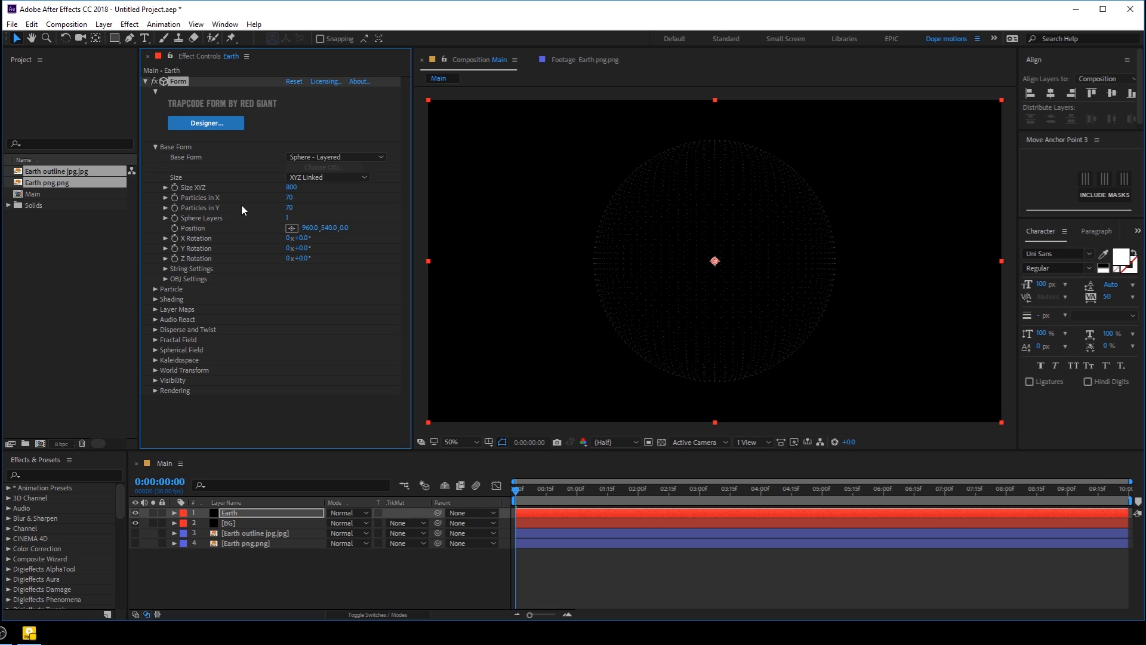
- Set the particle sphere's Particles in X and Particles in Y both to 300
{"action": "left_click", "coordinate": [289, 199]}
{"action": "type", "text": "300"}
{"action": "key", "text": "Return"}
{"action": "left_click", "coordinate": [290, 207]}
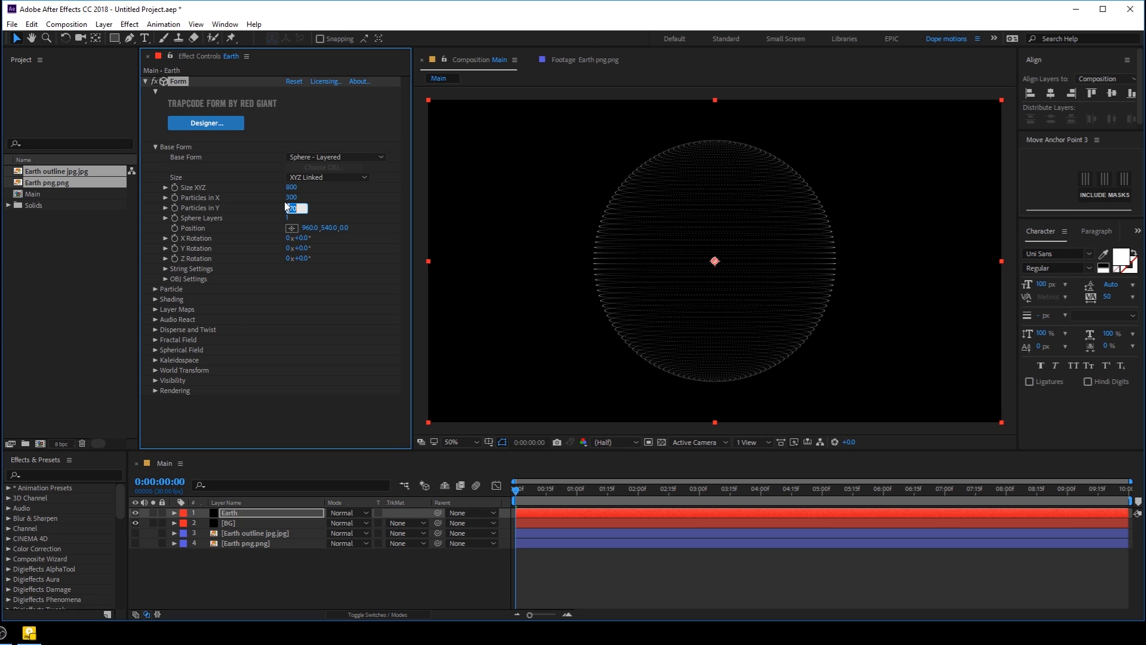
{"action": "type", "text": "300"}
{"action": "key", "text": "Return"}
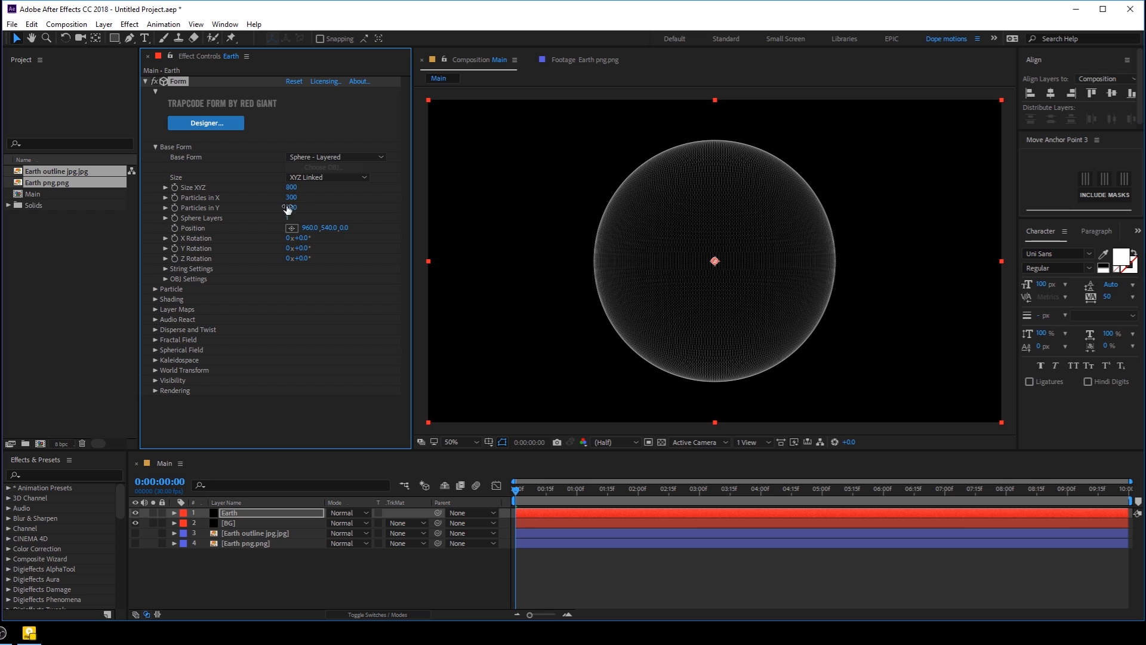
{"action": "left_click_drag", "start_coordinate": [291, 208], "coordinate": [308, 228]}
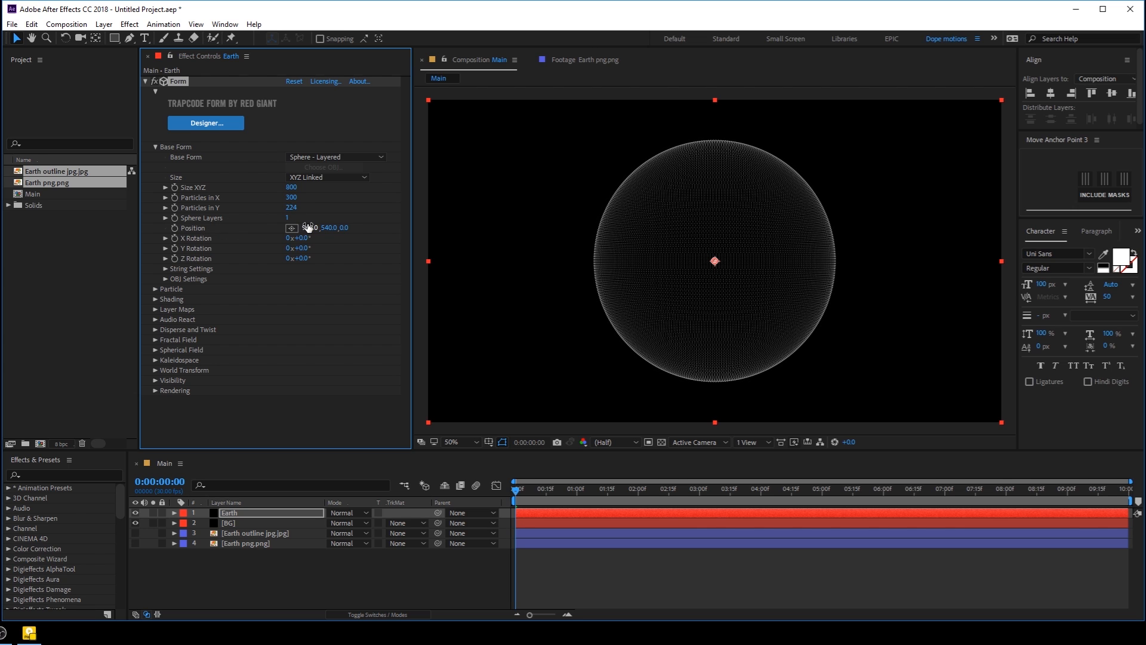
{"action": "key", "text": "ctrl+z"}
- Set the Form particles' Sphere Feather to 0 and their Size to 1
{"action": "key", "text": "/"}
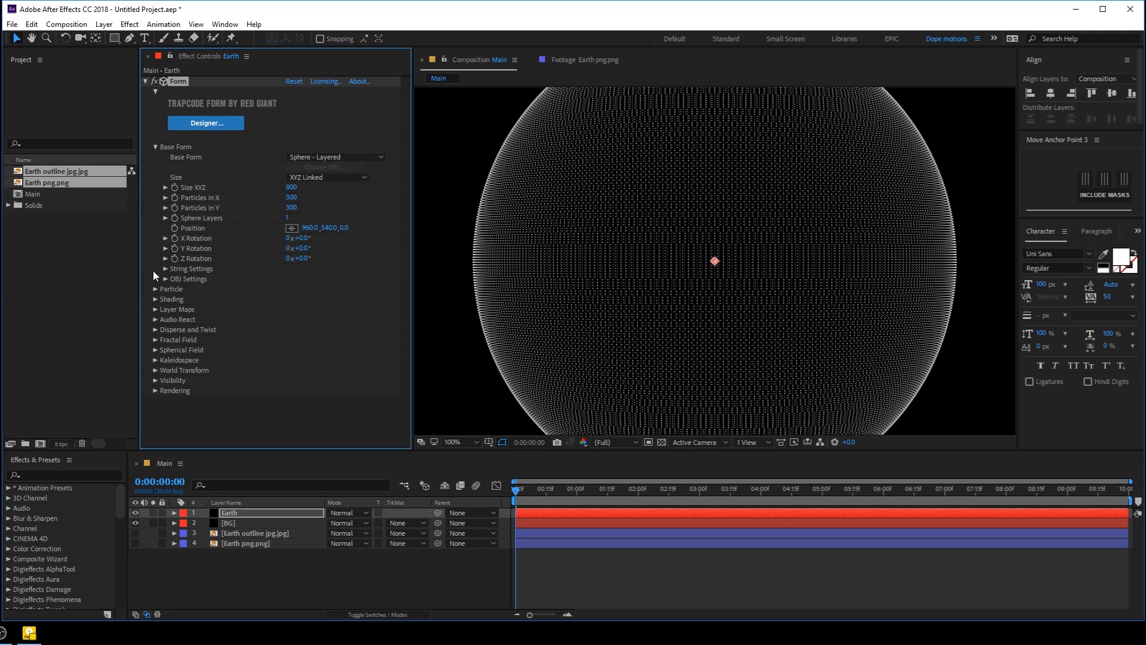
{"action": "left_click", "coordinate": [156, 289]}
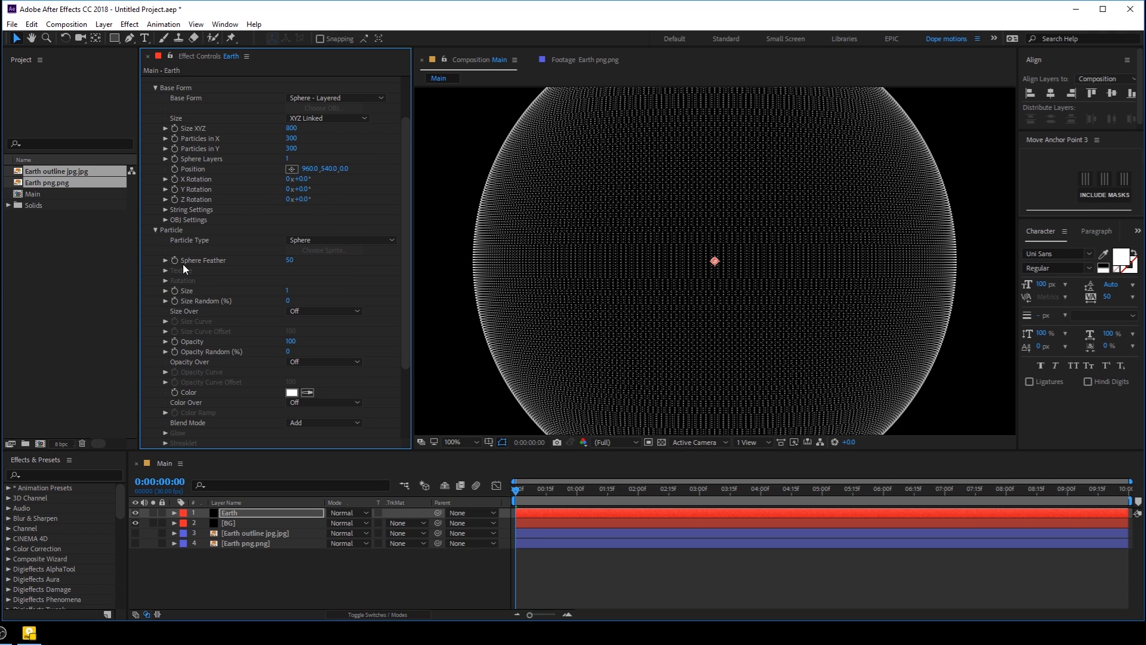
{"action": "left_click_drag", "start_coordinate": [291, 267], "coordinate": [196, 266]}
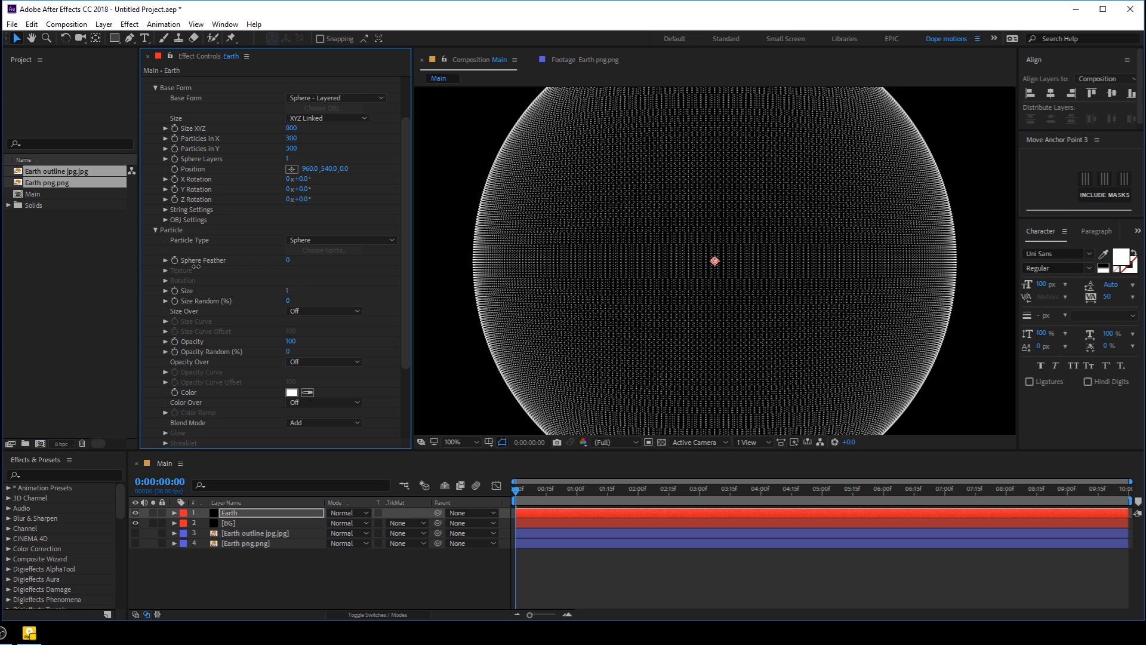
{"action": "left_click", "coordinate": [324, 287]}
{"action": "left_click", "coordinate": [288, 291]}
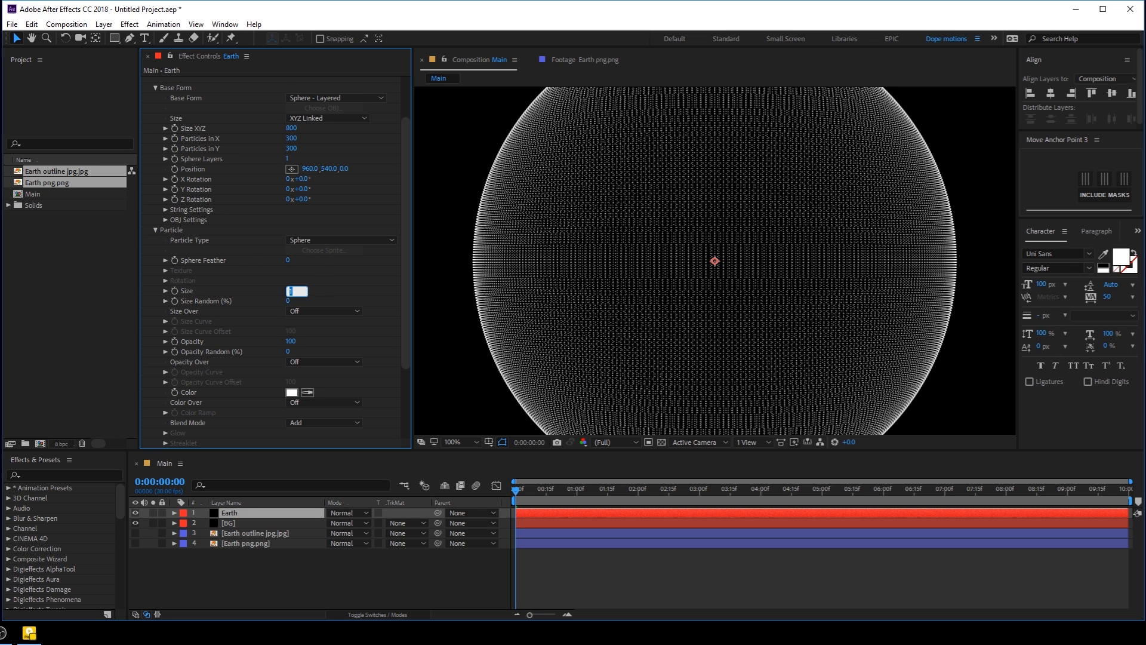
{"action": "type", "text": "1"}
{"action": "left_click", "coordinate": [326, 287]}
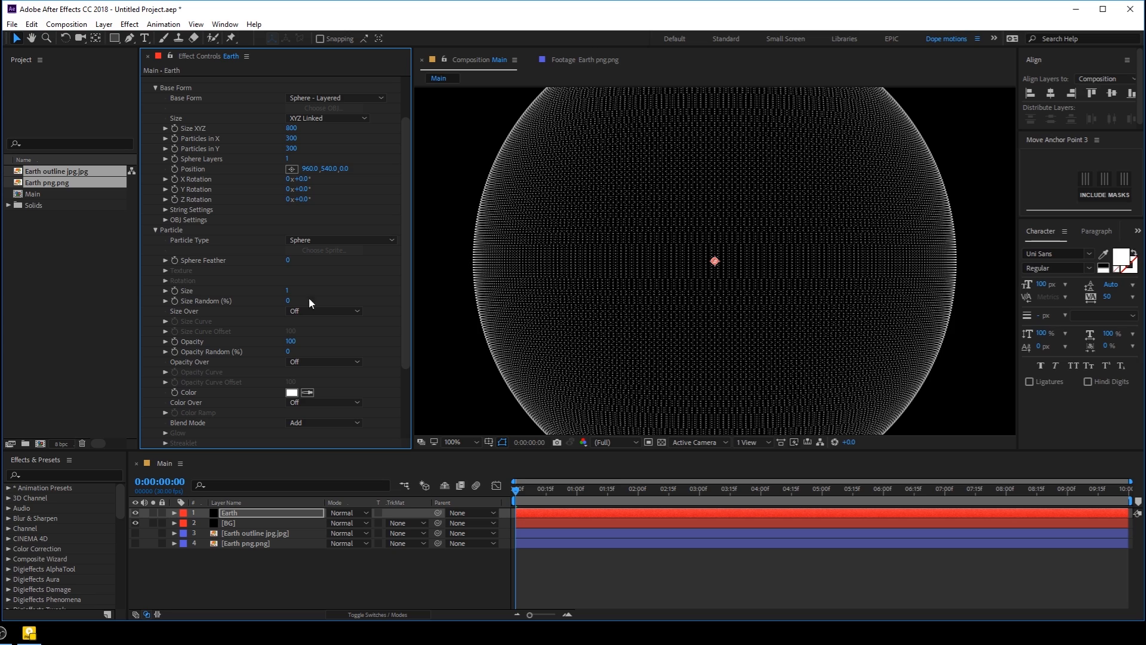
- Assign Earth png.png as the Size layer map of the Form effect
{"action": "left_click", "coordinate": [156, 230]}
{"action": "left_click", "coordinate": [155, 147]}
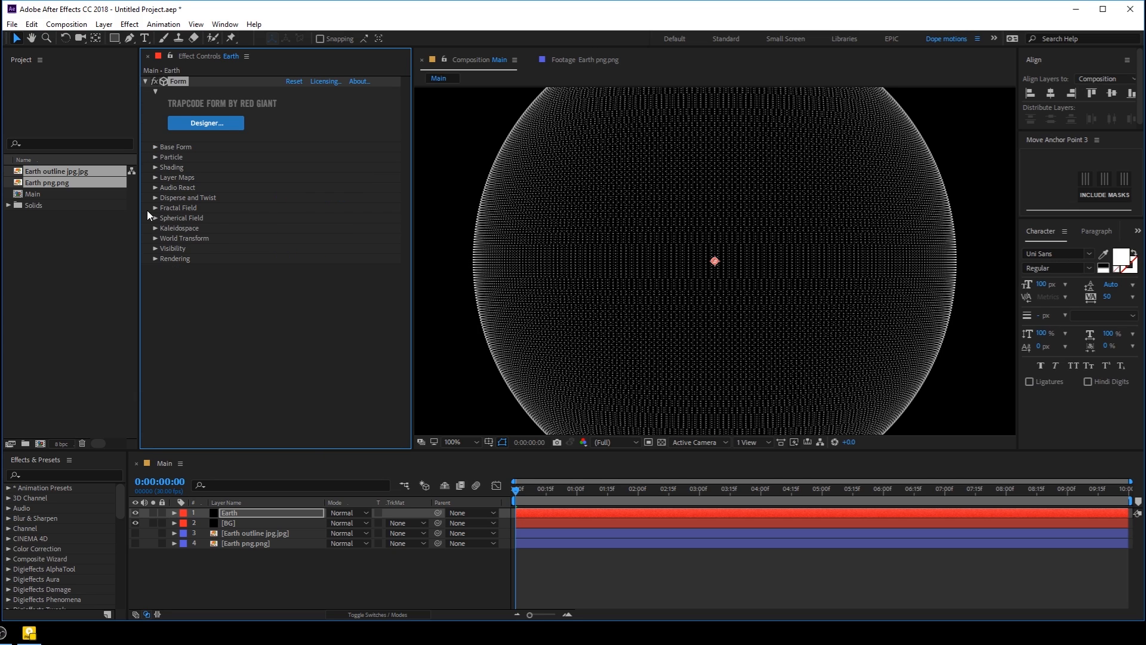
{"action": "left_click", "coordinate": [154, 179]}
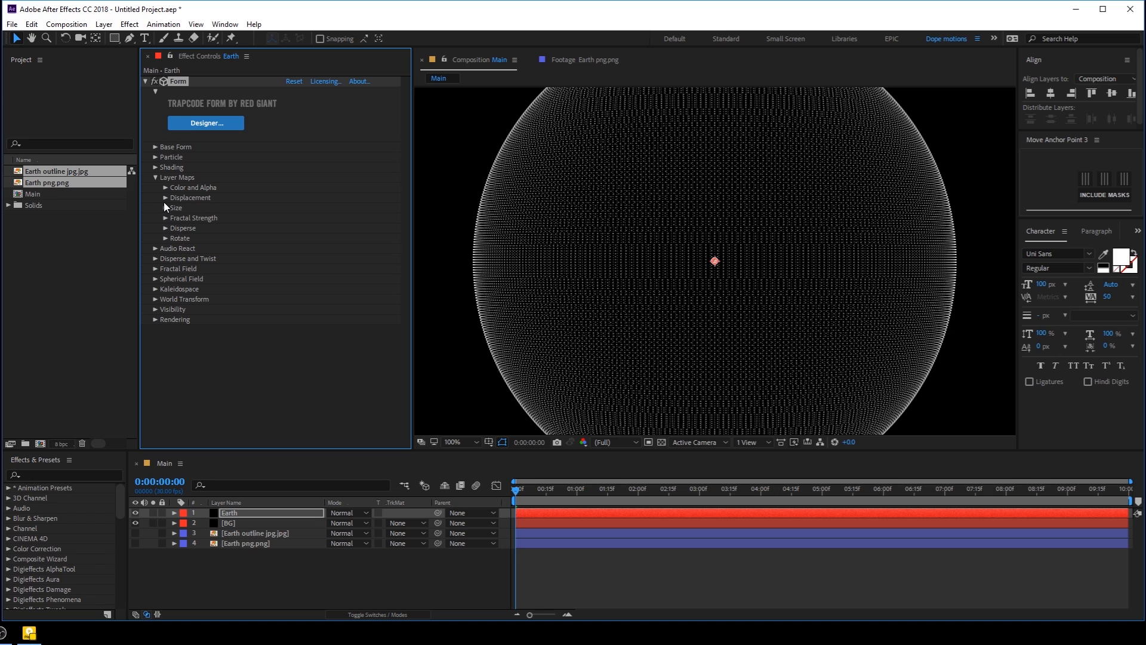
{"action": "left_click", "coordinate": [166, 208]}
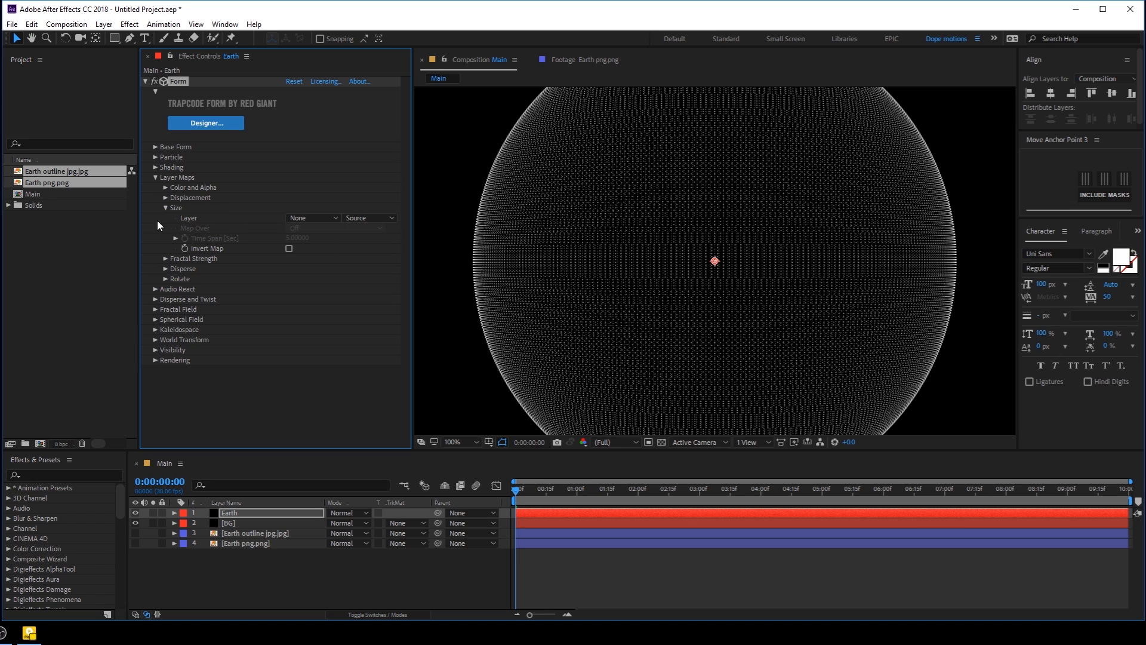
{"action": "left_click", "coordinate": [312, 219]}
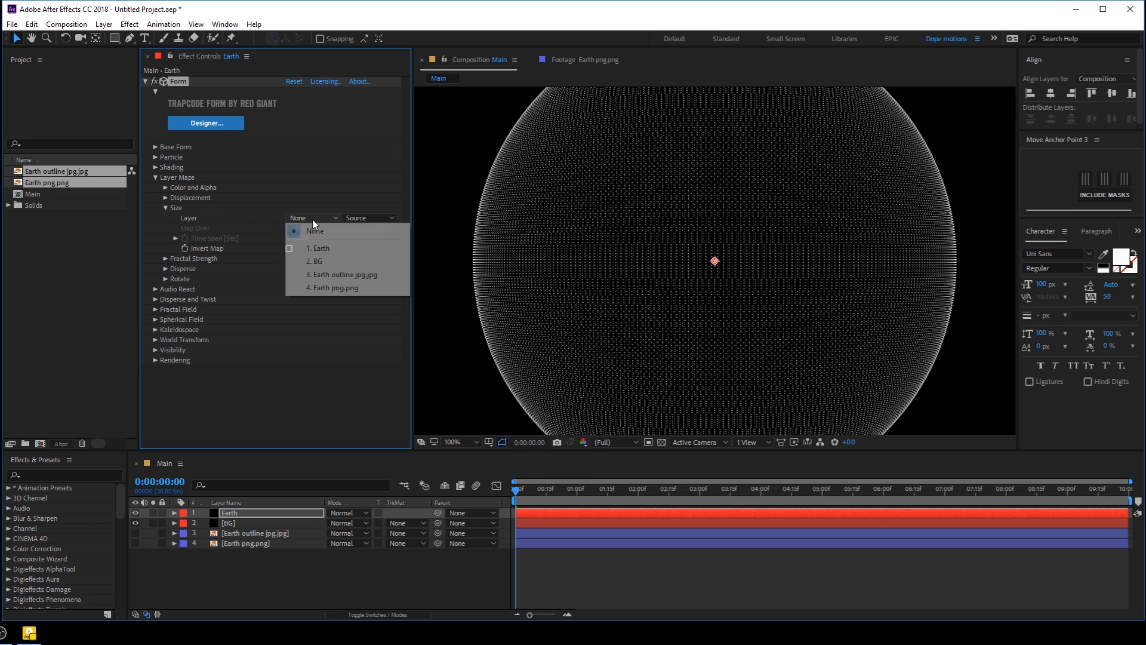
{"action": "left_click", "coordinate": [335, 287]}
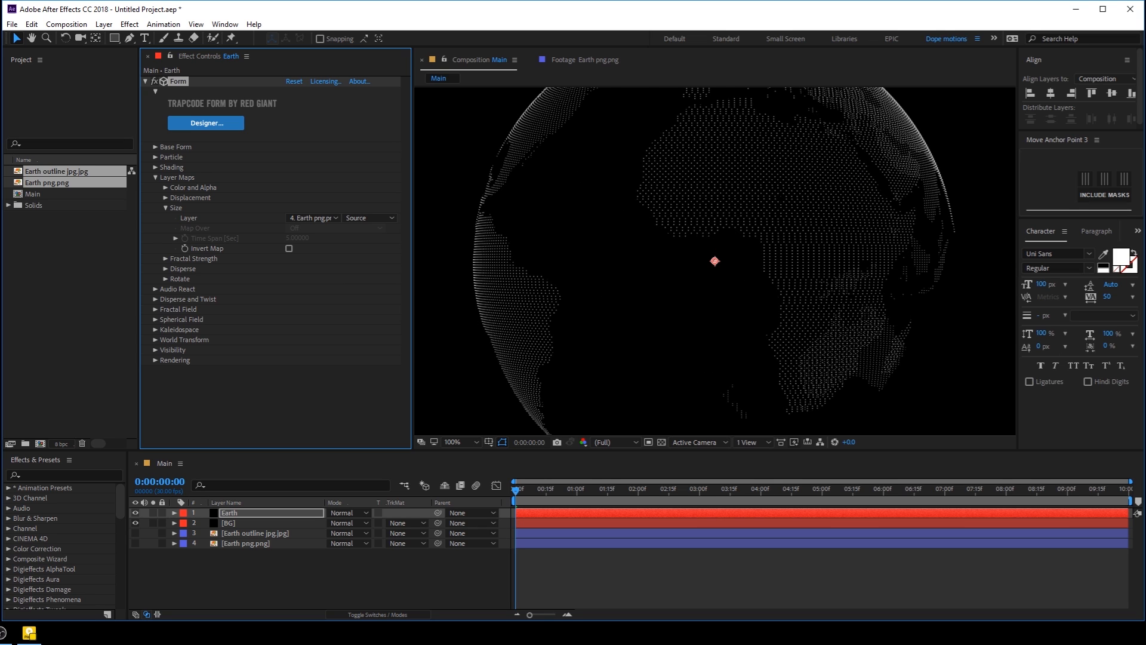
- Solo the Earth png.png layer to view the source map, and hide it again
{"action": "left_click", "coordinate": [245, 543]}
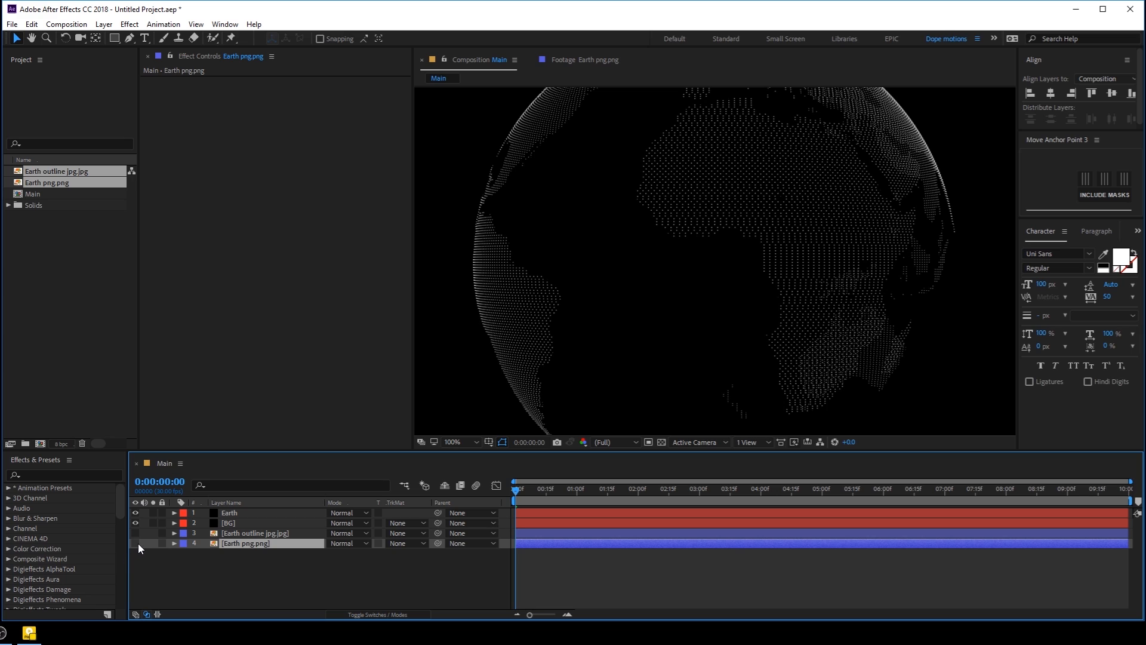
{"action": "left_click", "coordinate": [136, 543]}
{"action": "left_click", "coordinate": [153, 543]}
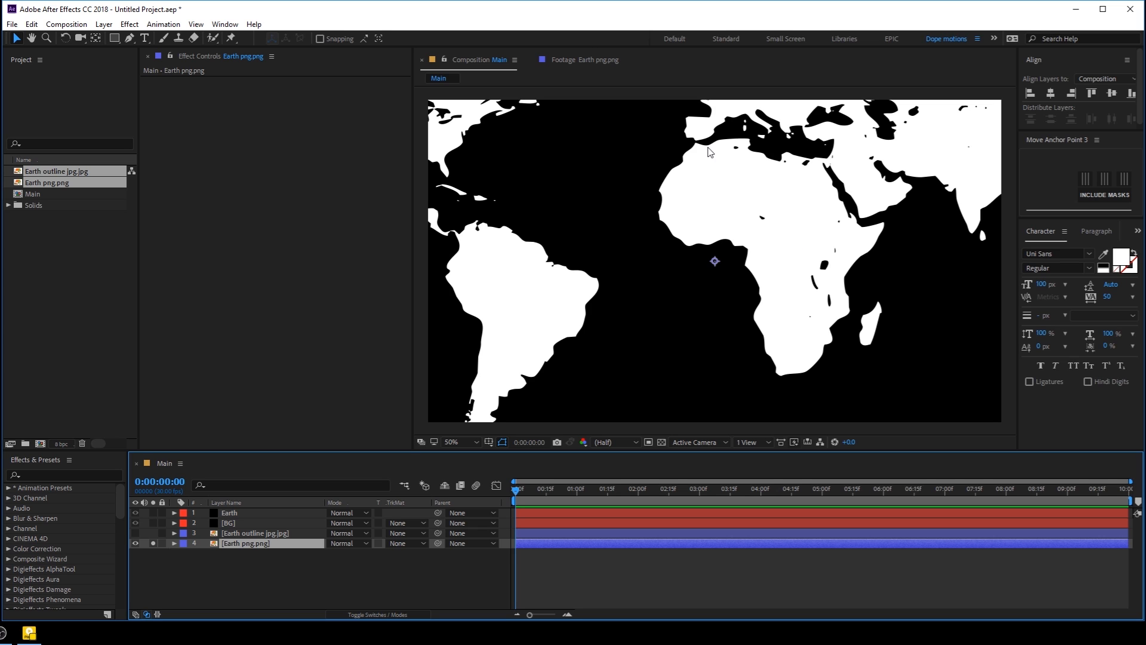
{"action": "left_click", "coordinate": [135, 543]}
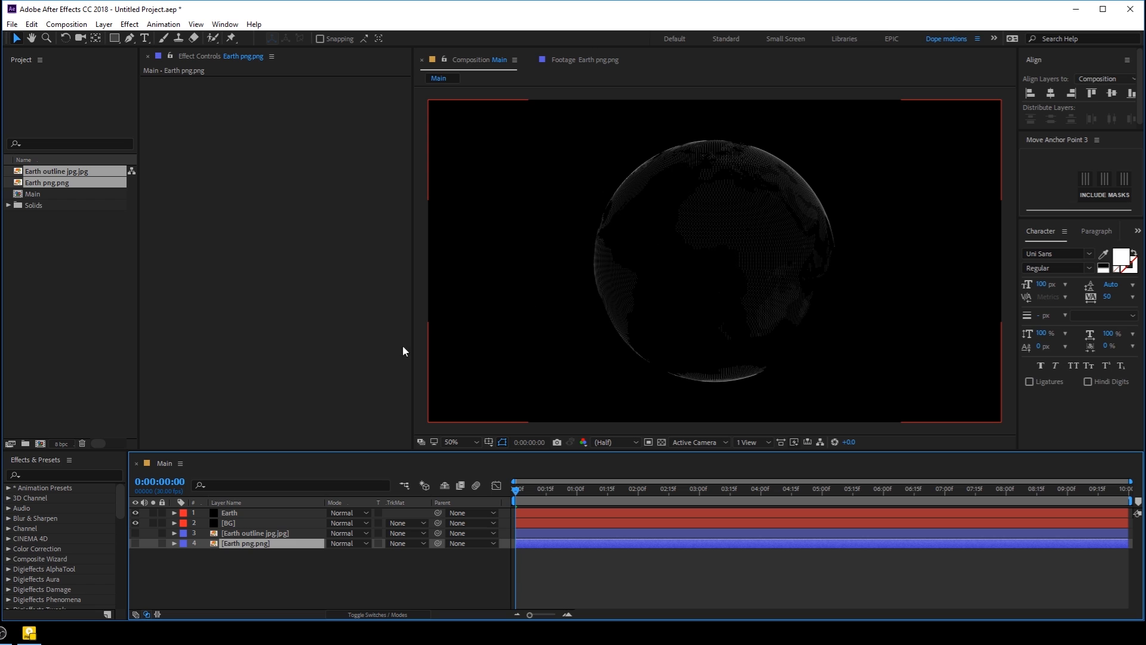
- Create a 28mm two-node camera named Camera 1 in the Main composition
{"action": "right_click", "coordinate": [242, 561]}
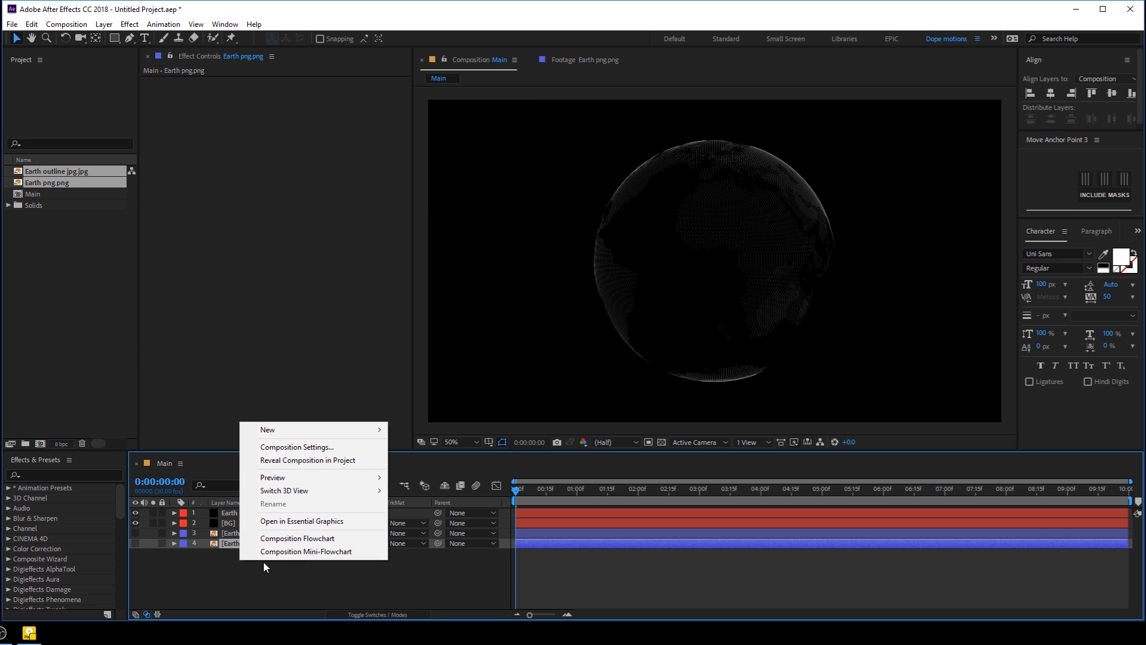
{"action": "mouse_move", "coordinate": [302, 430]}
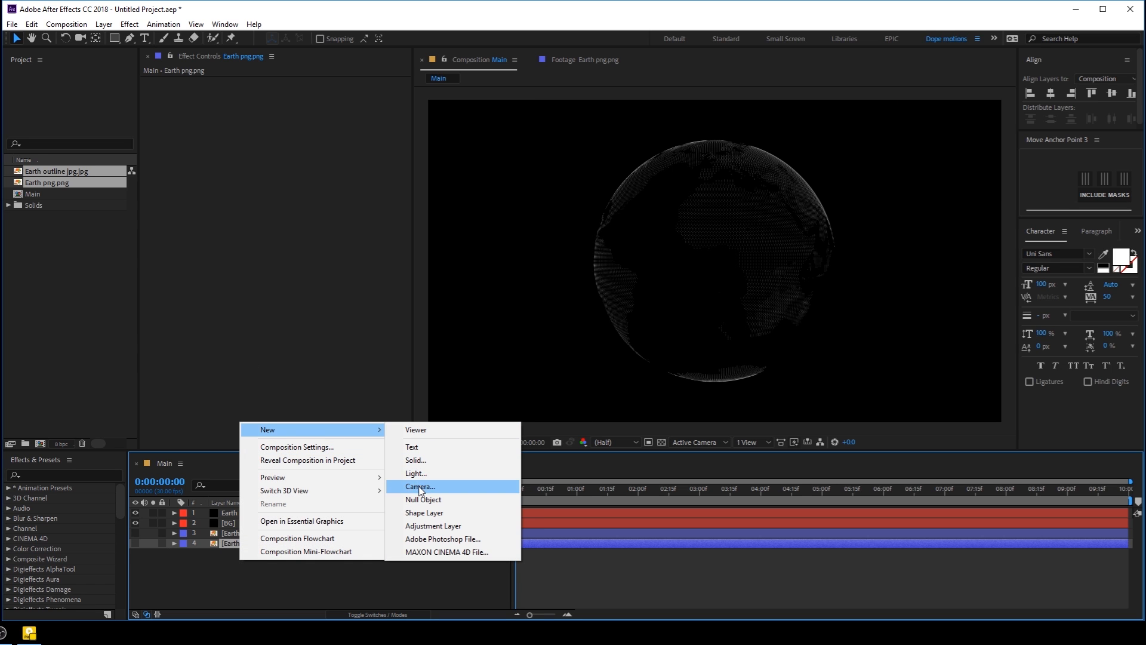
{"action": "left_click", "coordinate": [420, 486]}
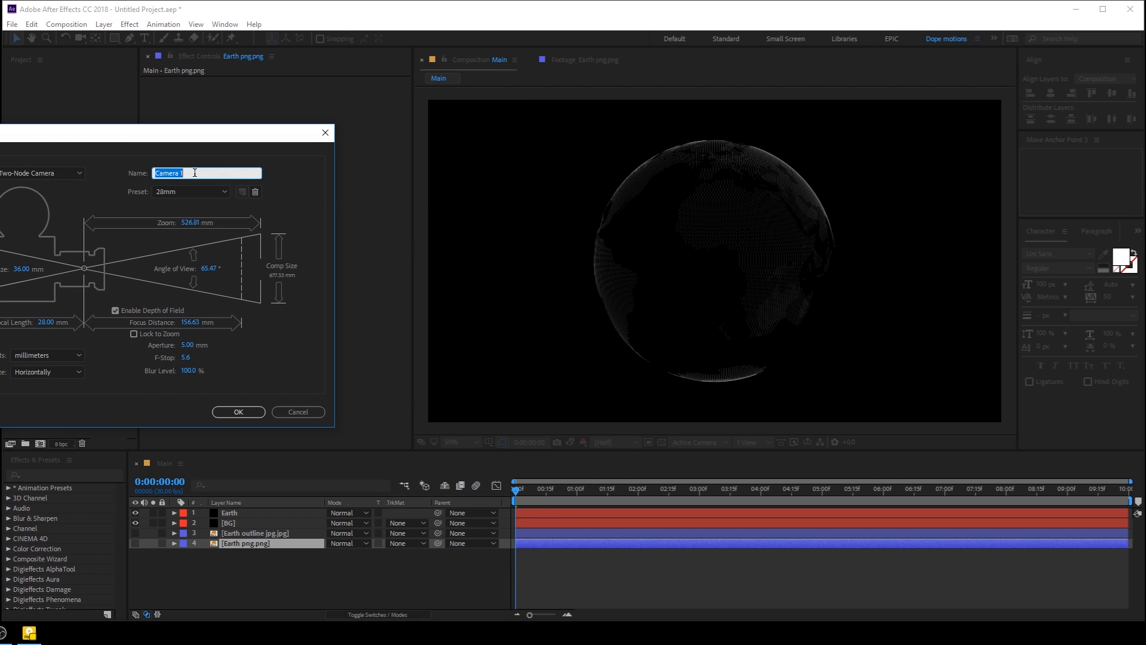
{"action": "left_click", "coordinate": [238, 413]}
- Orbit Camera 1 around the particle globe to inspect the continents, and undo the camera move
{"action": "scroll", "coordinate": [754, 252], "scroll_direction": "up", "scroll_amount": 2}
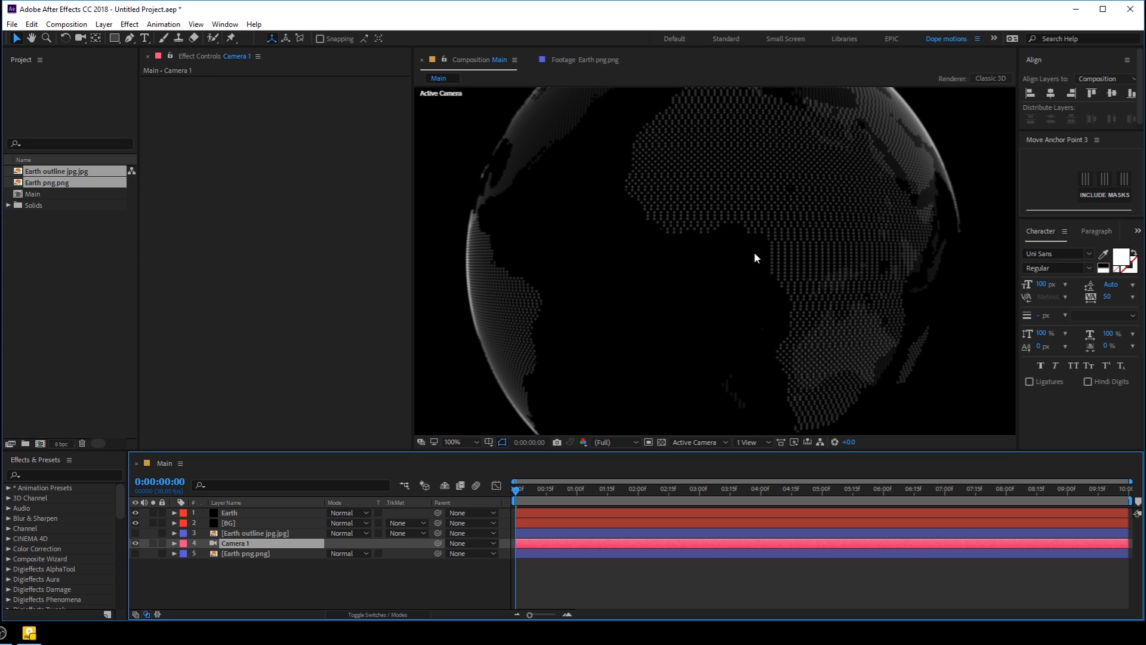
{"action": "scroll", "coordinate": [678, 264], "scroll_direction": "down", "scroll_amount": 2}
{"action": "key", "text": "c"}
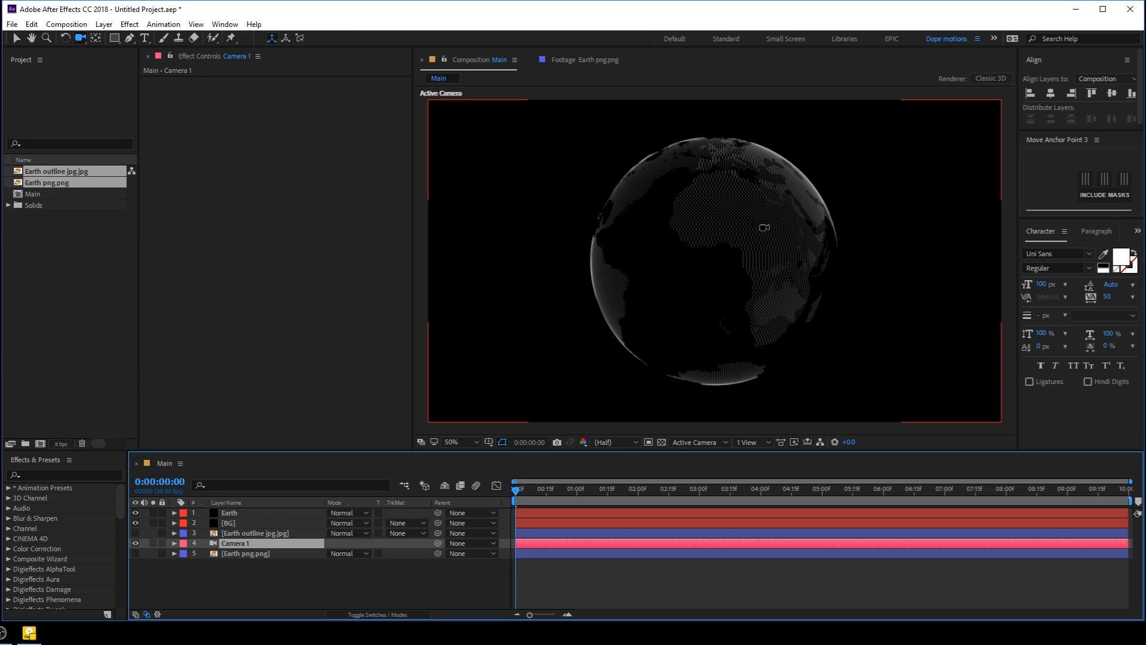
{"action": "left_click_drag", "start_coordinate": [768, 230], "coordinate": [847, 255]}
{"action": "key", "text": "ctrl+z"}
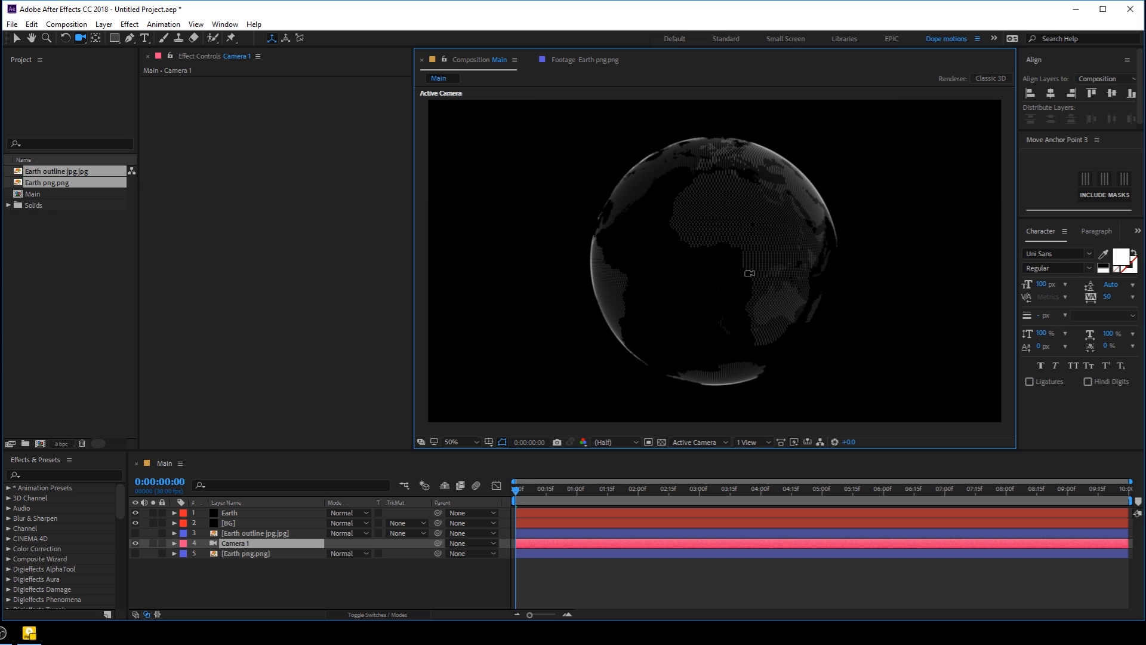
{"action": "scroll", "coordinate": [692, 262], "scroll_direction": "up", "scroll_amount": 1}
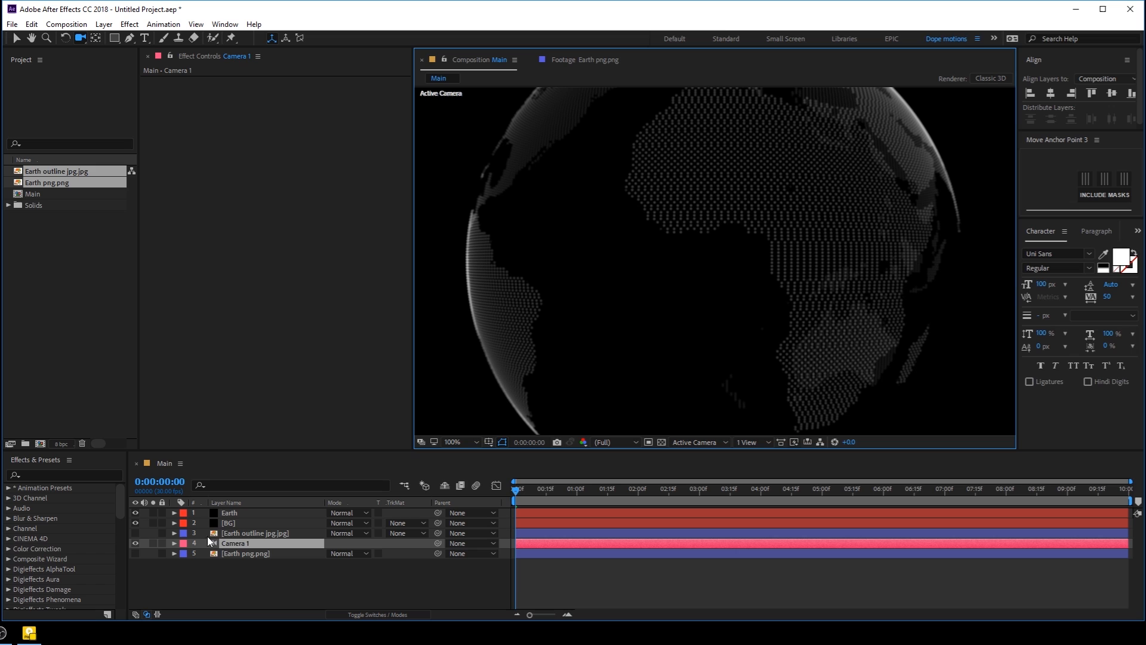
- Rename the Earth layer's Form effect as Land
{"action": "left_click", "coordinate": [227, 514]}
{"action": "left_click", "coordinate": [154, 177]}
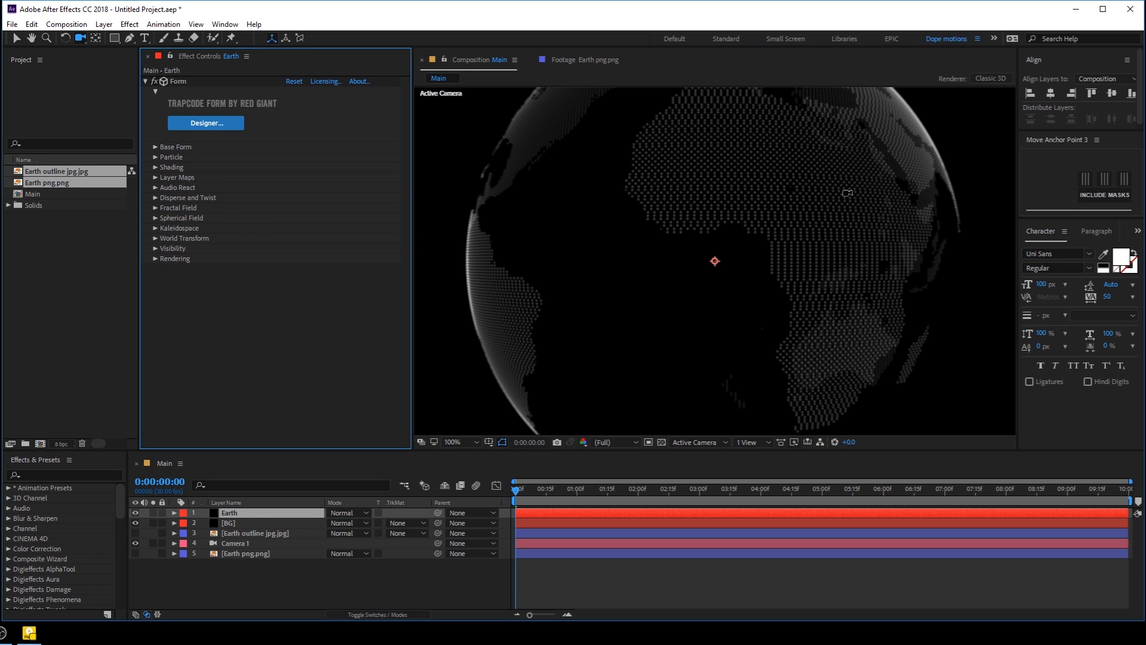
{"action": "key", "text": "v"}
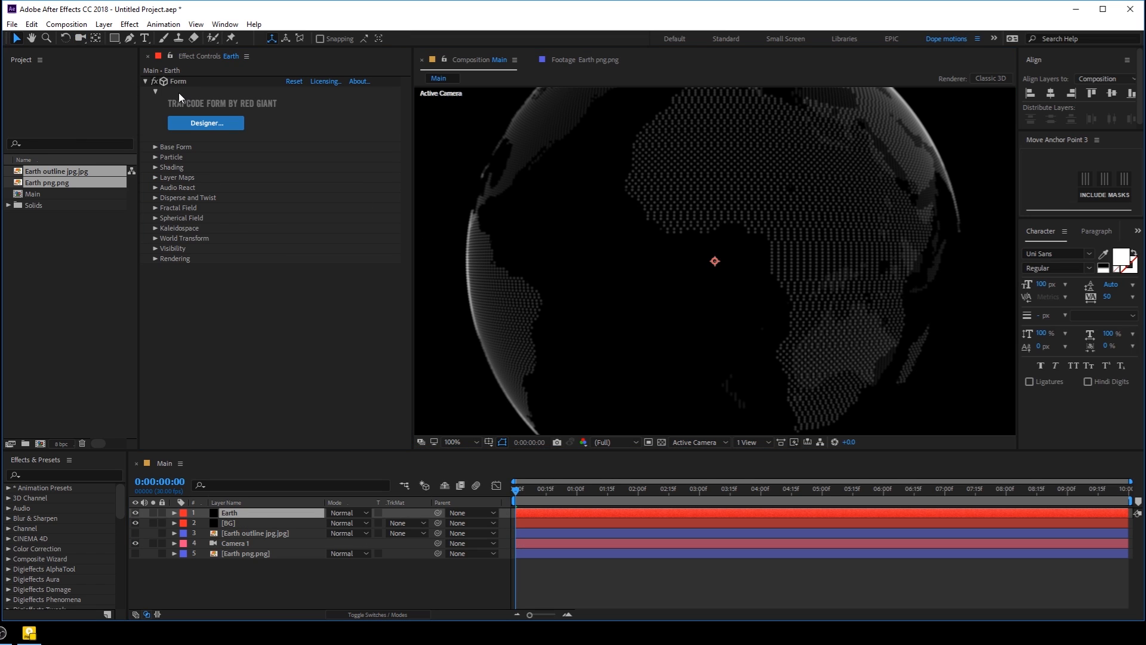
{"action": "left_click", "coordinate": [178, 82]}
{"action": "key", "text": "Return"}
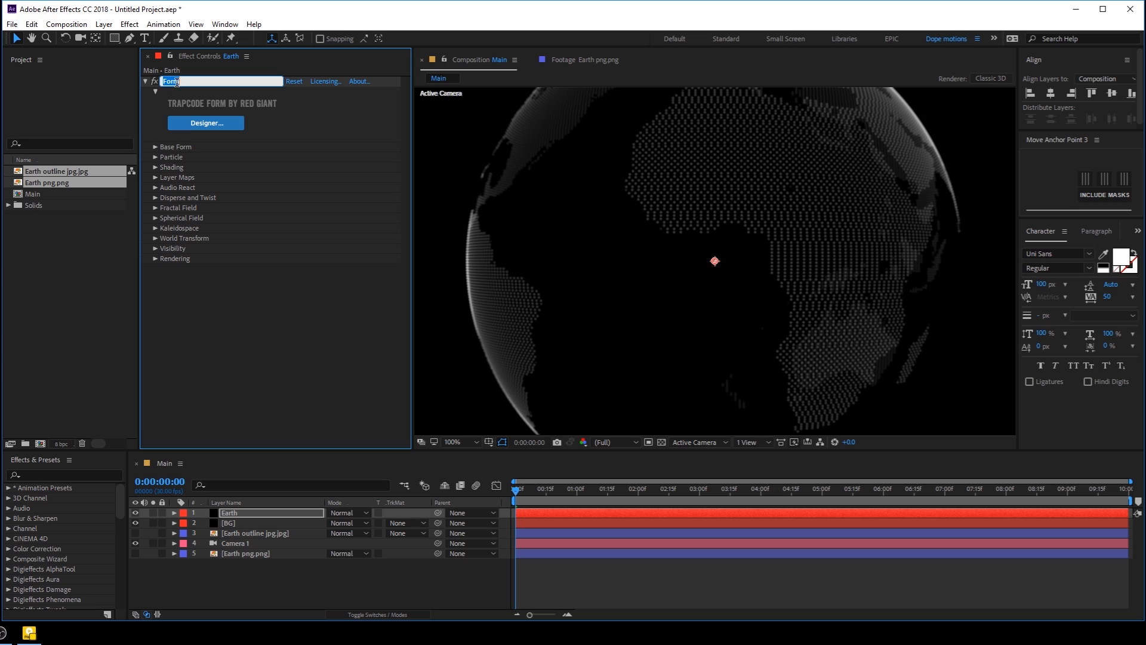
{"action": "type", "text": "Land"}
{"action": "key", "text": "Return"}
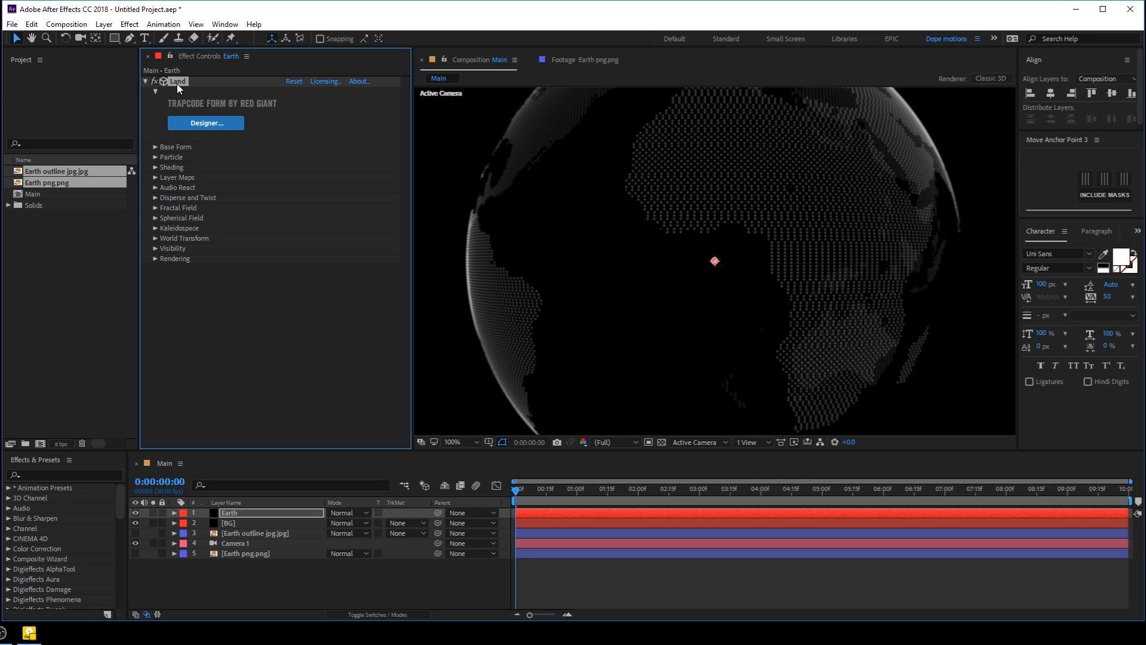
- Raise the Land effect's Particles in X to 327 and Particles in Y to 367
{"action": "left_click", "coordinate": [154, 157]}
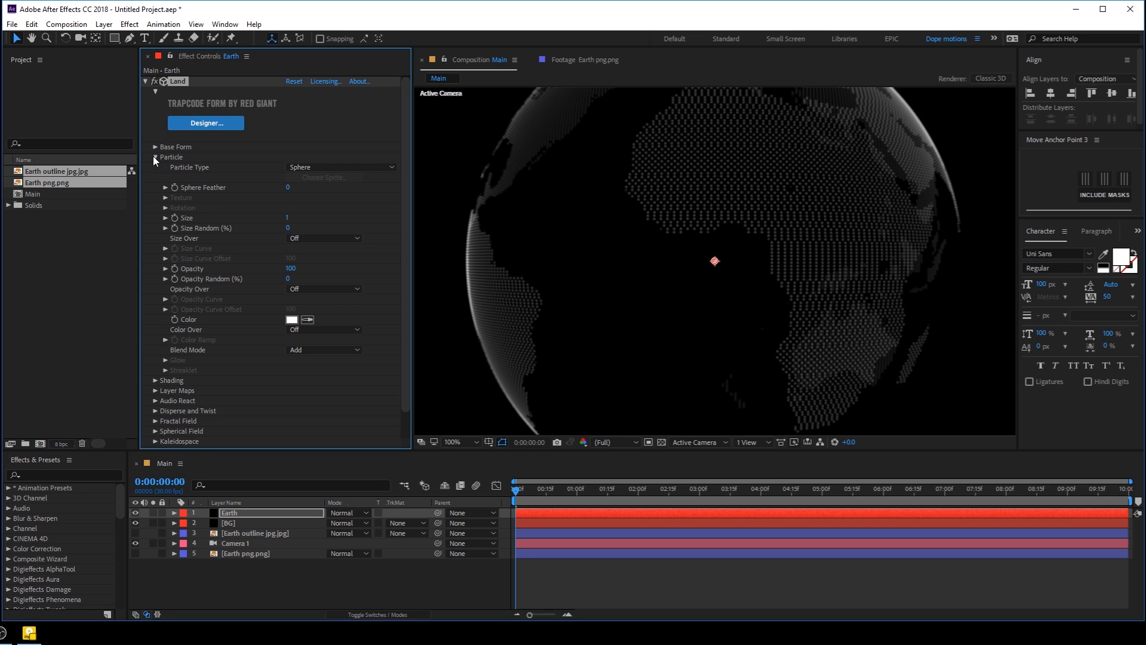
{"action": "left_click", "coordinate": [155, 157]}
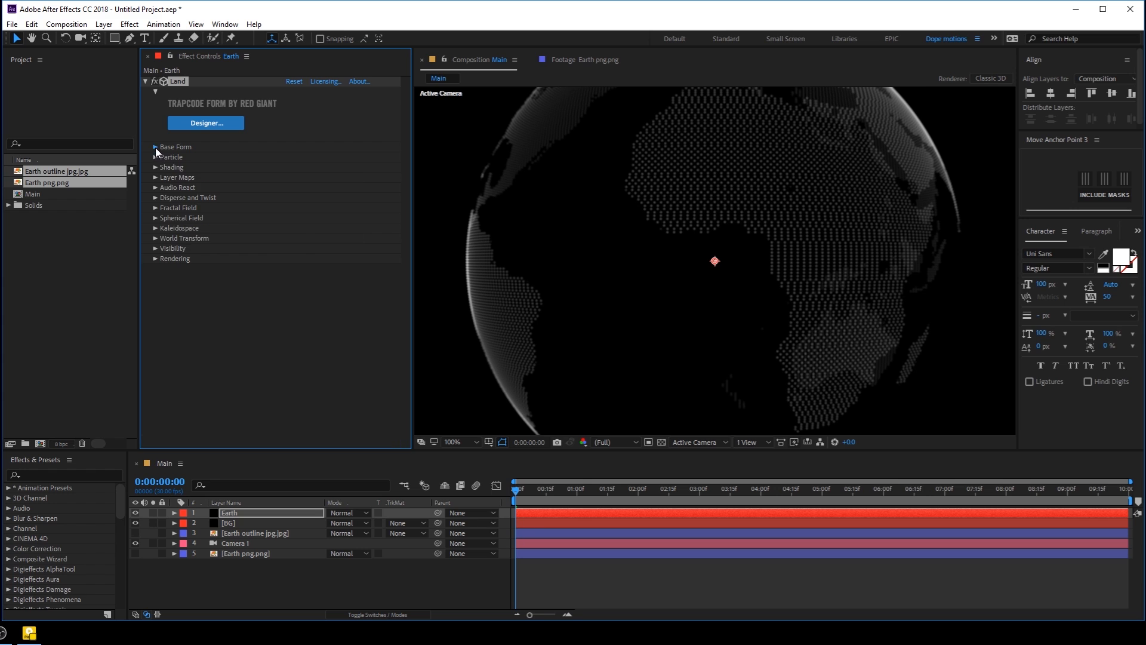
{"action": "left_click", "coordinate": [155, 148]}
{"action": "left_click_drag", "start_coordinate": [303, 197], "coordinate": [325, 207]}
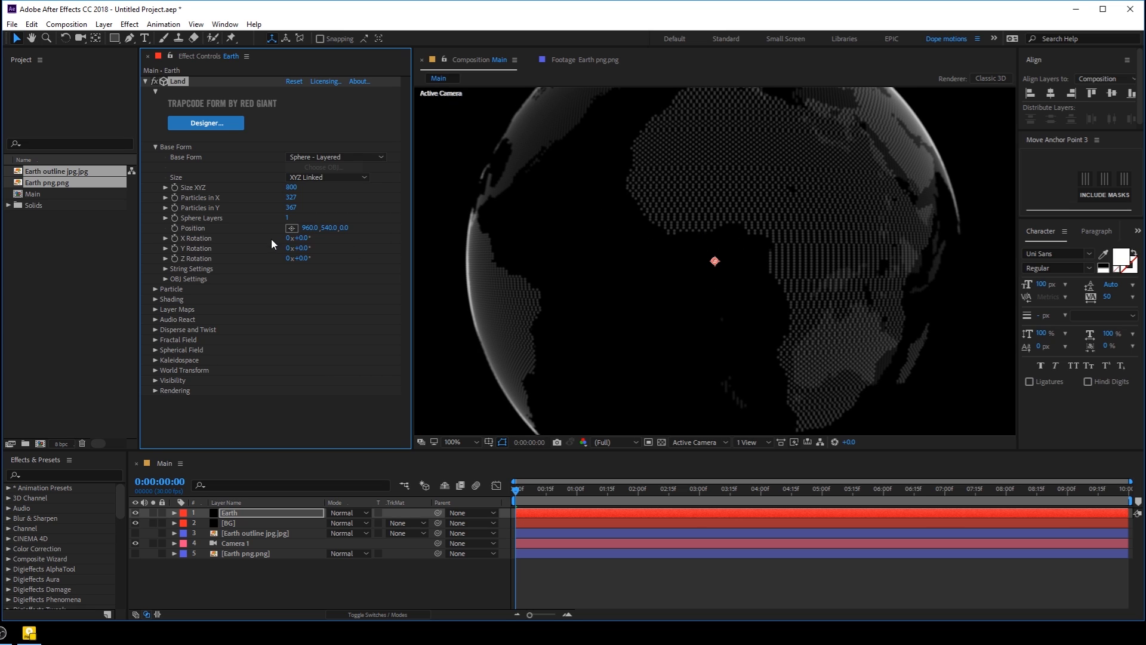
- Try a particle Size of 0.5 in the Land effect
{"action": "left_click", "coordinate": [154, 289]}
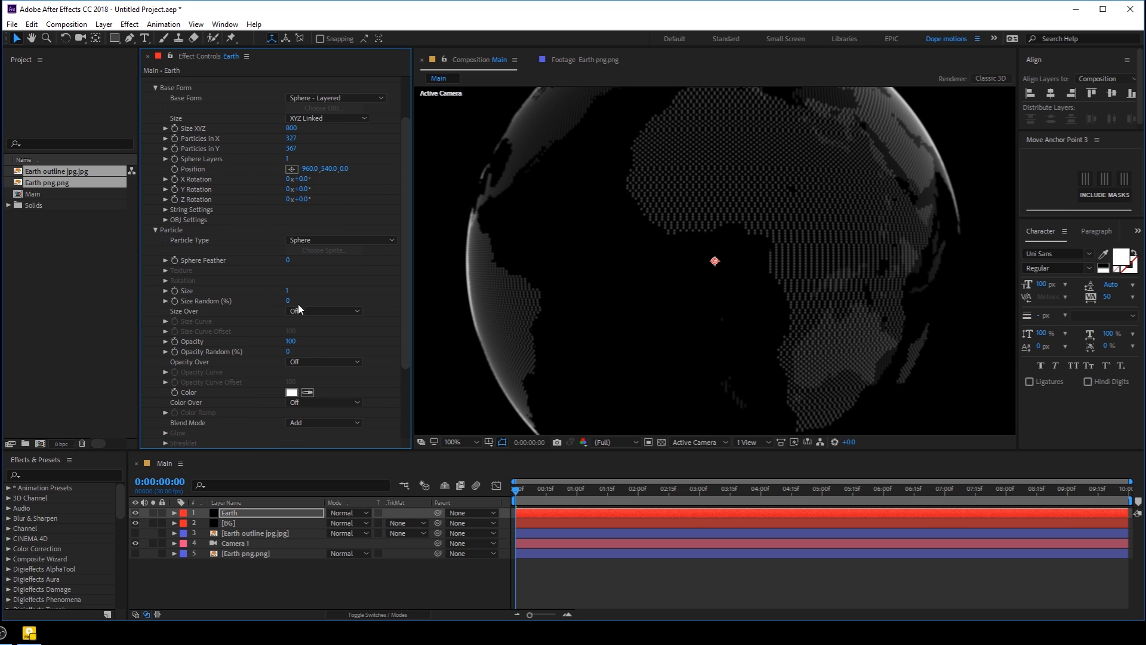
{"action": "left_click", "coordinate": [288, 291]}
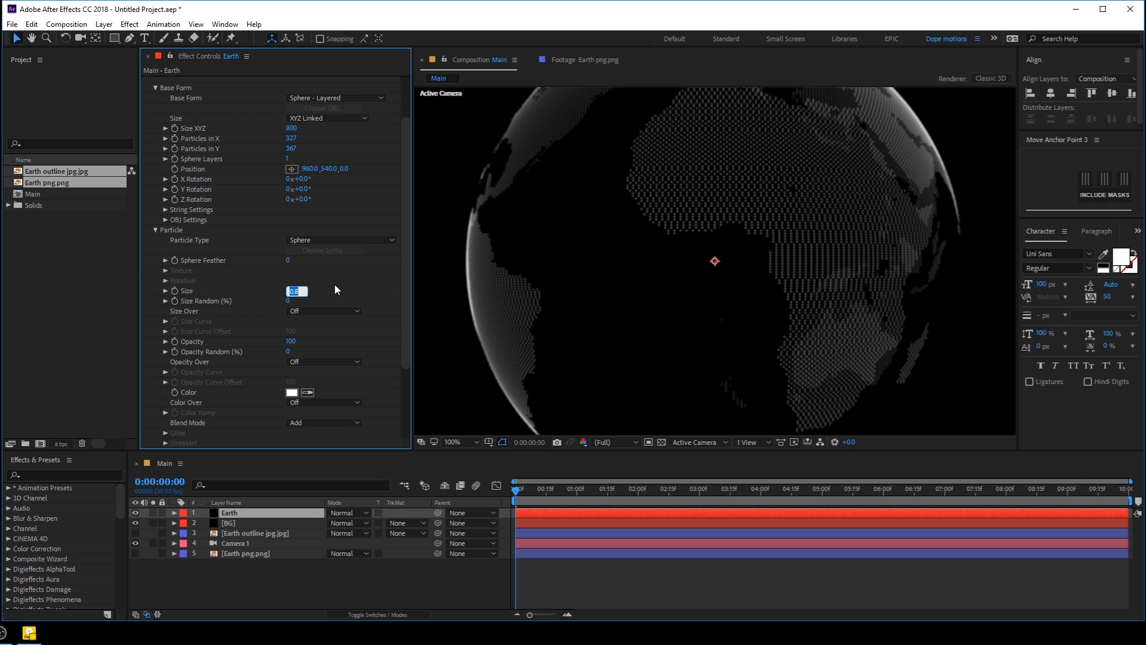
{"action": "type", "text": ".5"}
{"action": "key", "text": "Return"}
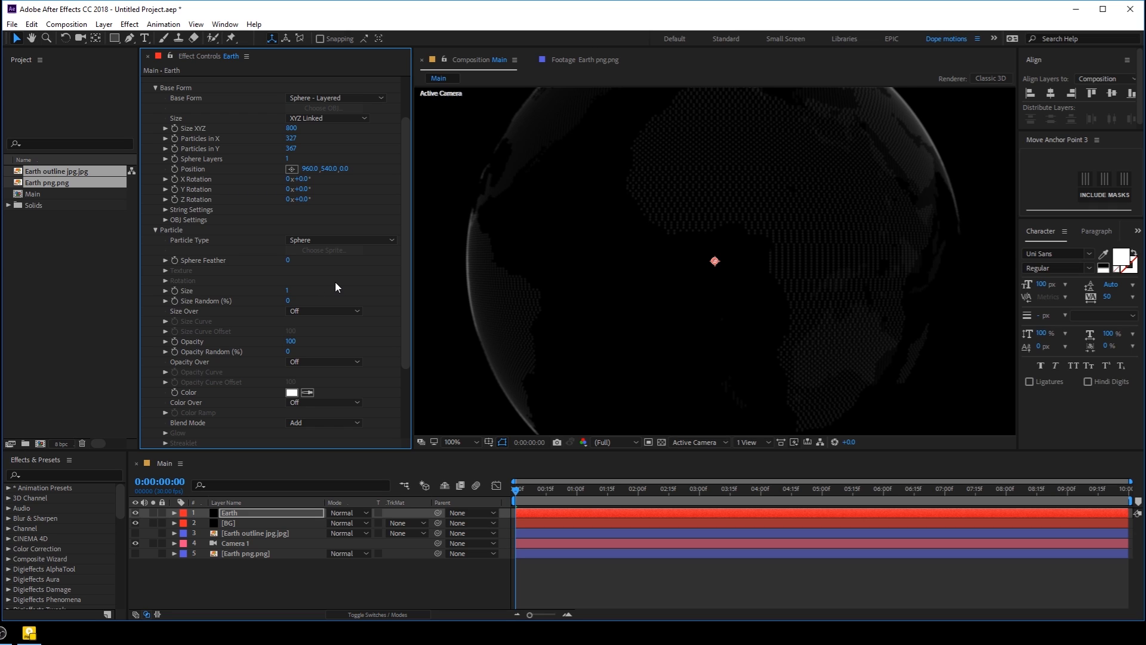
- Set the Land effect's particle Size to 1
{"action": "left_click", "coordinate": [287, 291]}
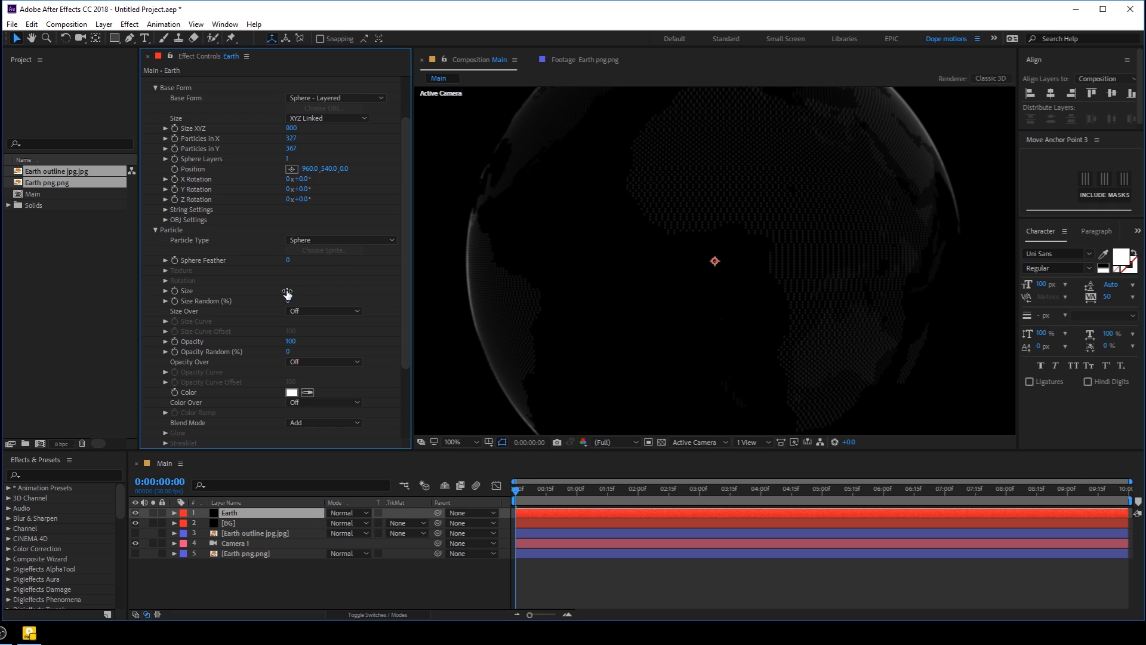
{"action": "type", "text": "1"}
{"action": "key", "text": "Return"}
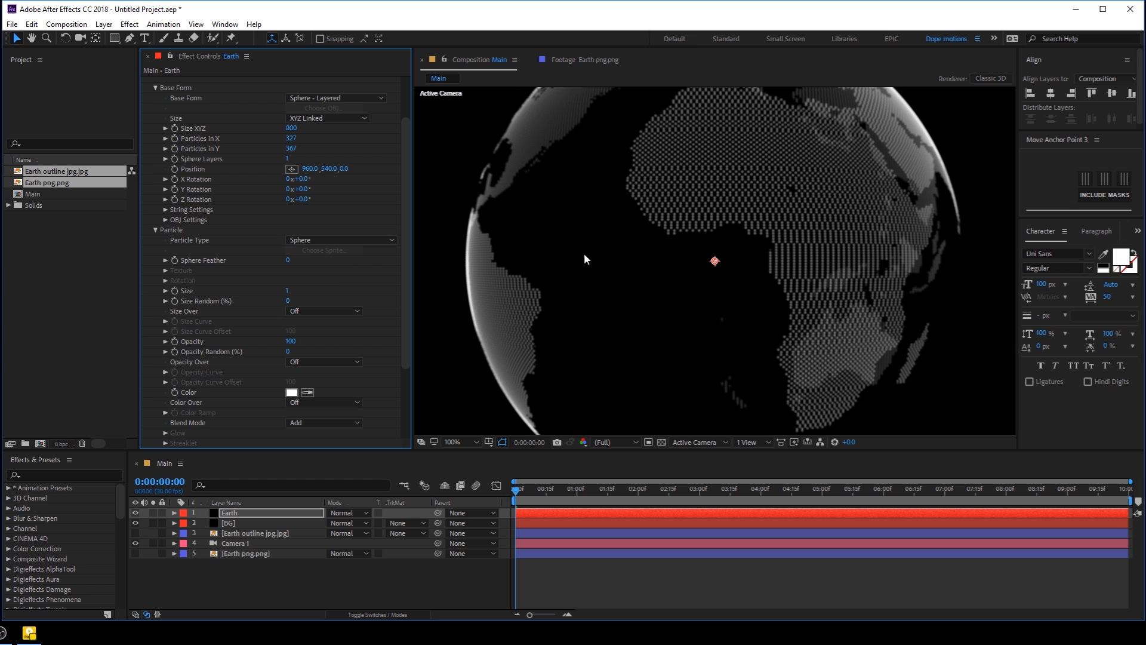
- Set the Land effect's particle Size to 0.7
{"action": "scroll", "coordinate": [789, 201], "scroll_direction": "down", "scroll_amount": 1}
{"action": "scroll", "coordinate": [789, 199], "scroll_direction": "up", "scroll_amount": 1}
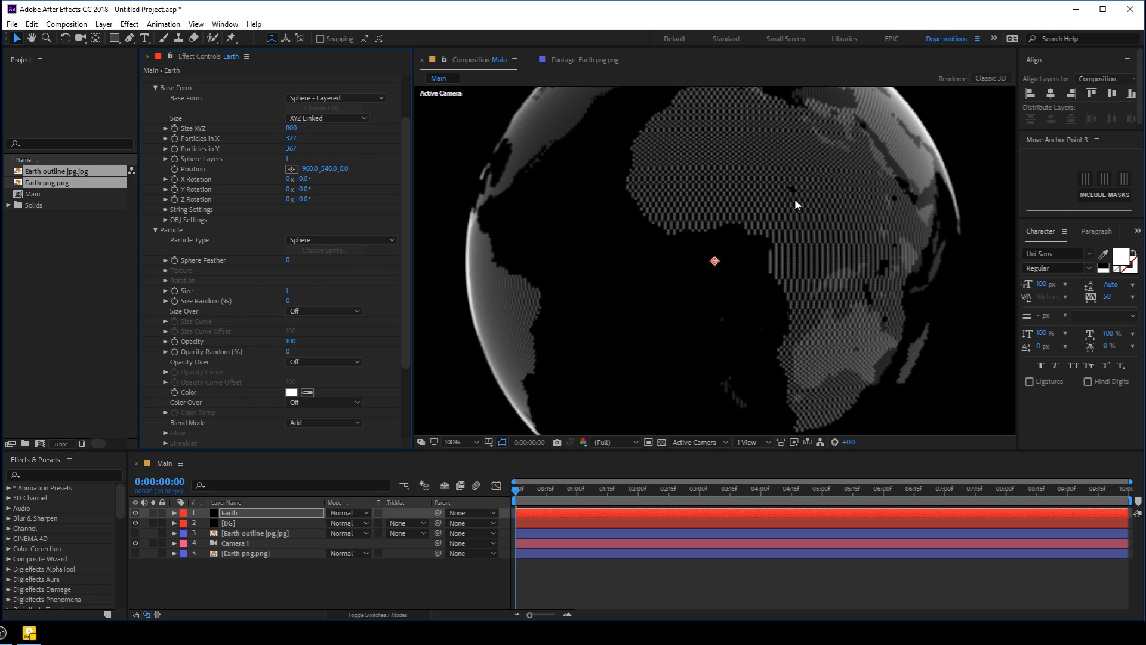
{"action": "left_click", "coordinate": [289, 291]}
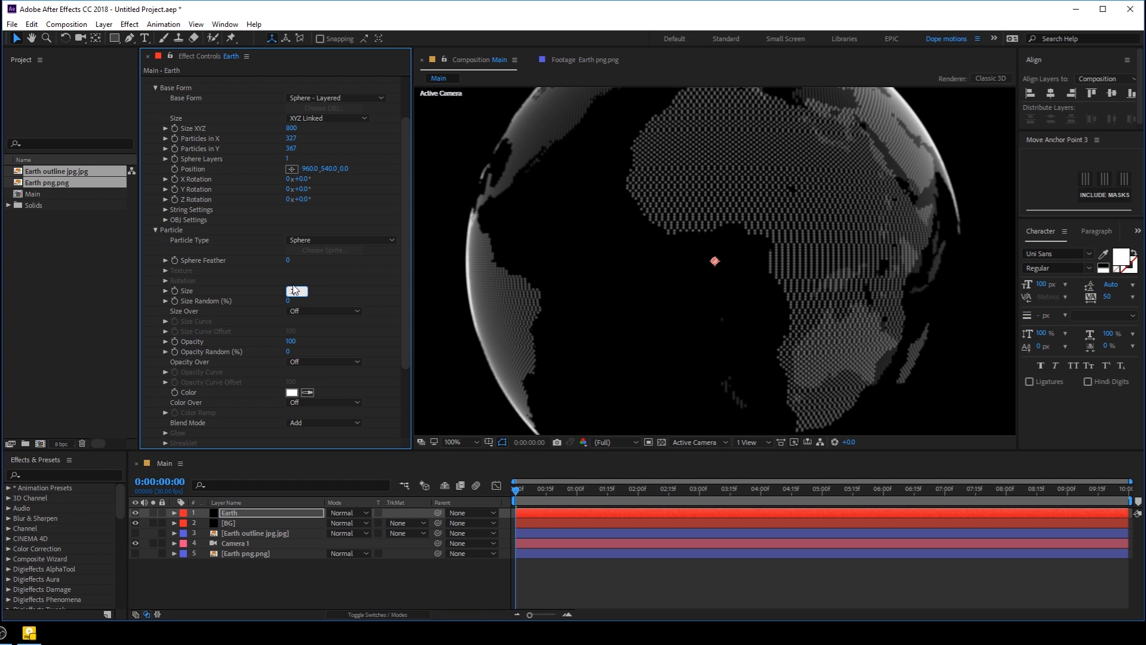
{"action": "type", "text": ".7"}
{"action": "key", "text": "Return"}
{"action": "scroll", "coordinate": [703, 221], "scroll_direction": "down", "scroll_amount": 1}
{"action": "scroll", "coordinate": [703, 221], "scroll_direction": "up", "scroll_amount": 1}
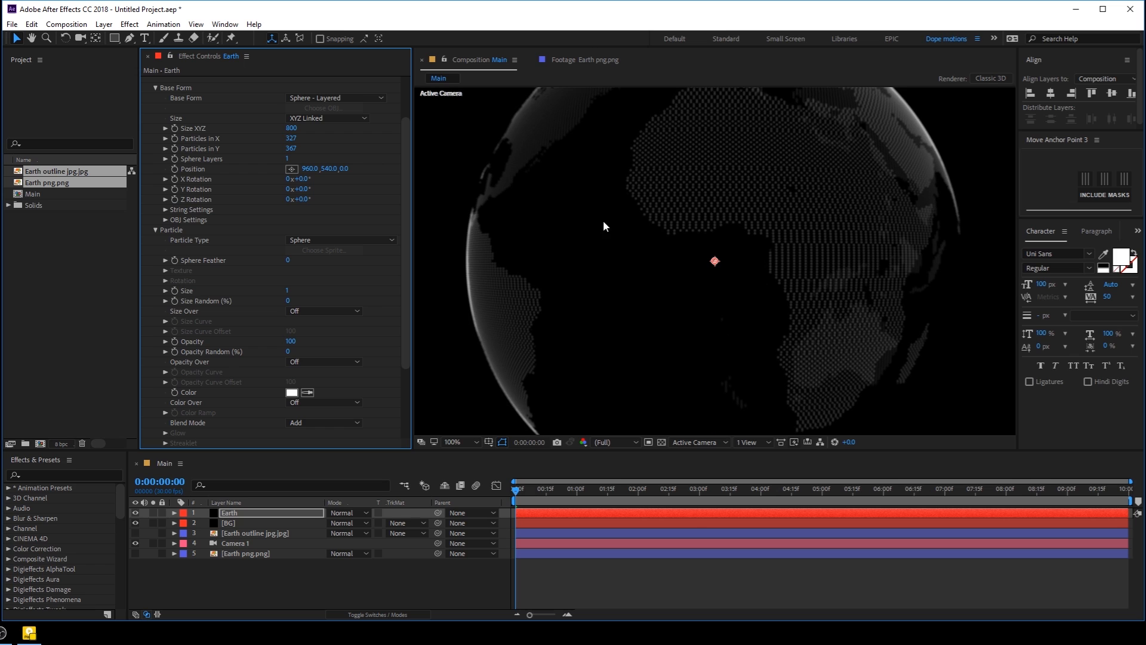
- Duplicate the Land effect and rename the copy as Outline
{"action": "left_click", "coordinate": [155, 230]}
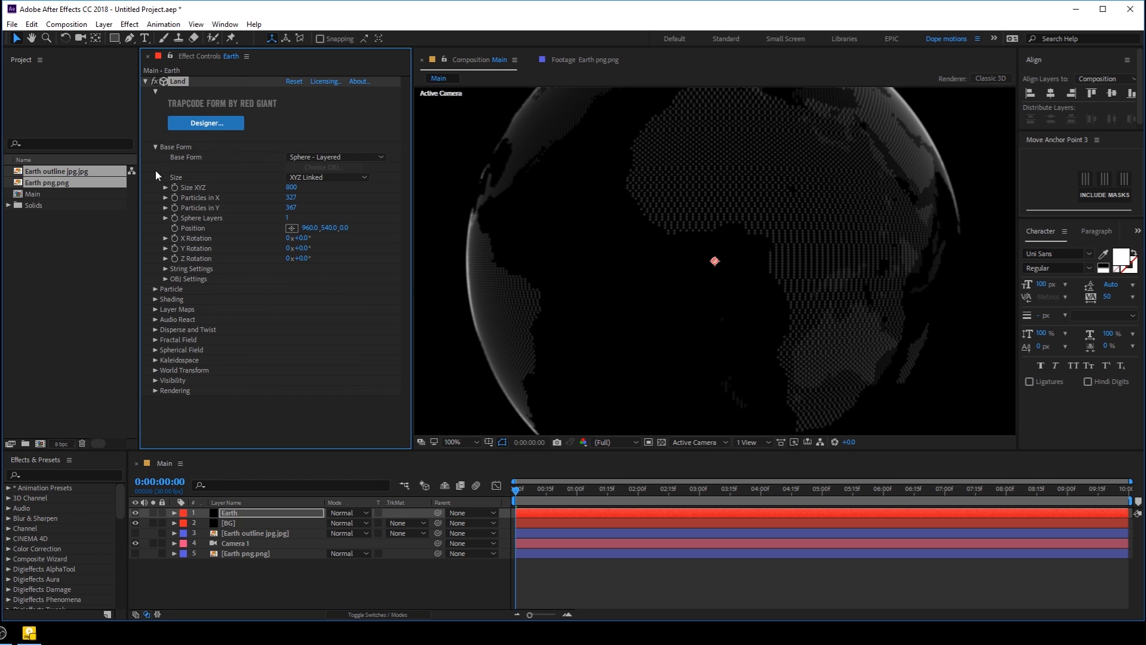
{"action": "left_click", "coordinate": [155, 93]}
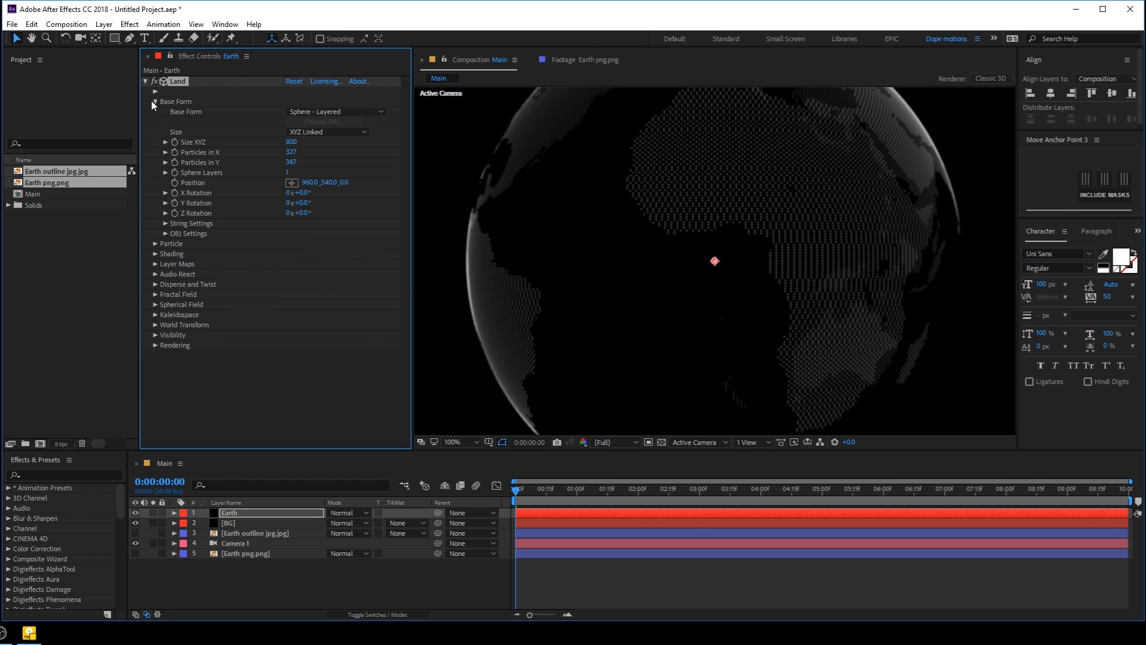
{"action": "left_click", "coordinate": [154, 101]}
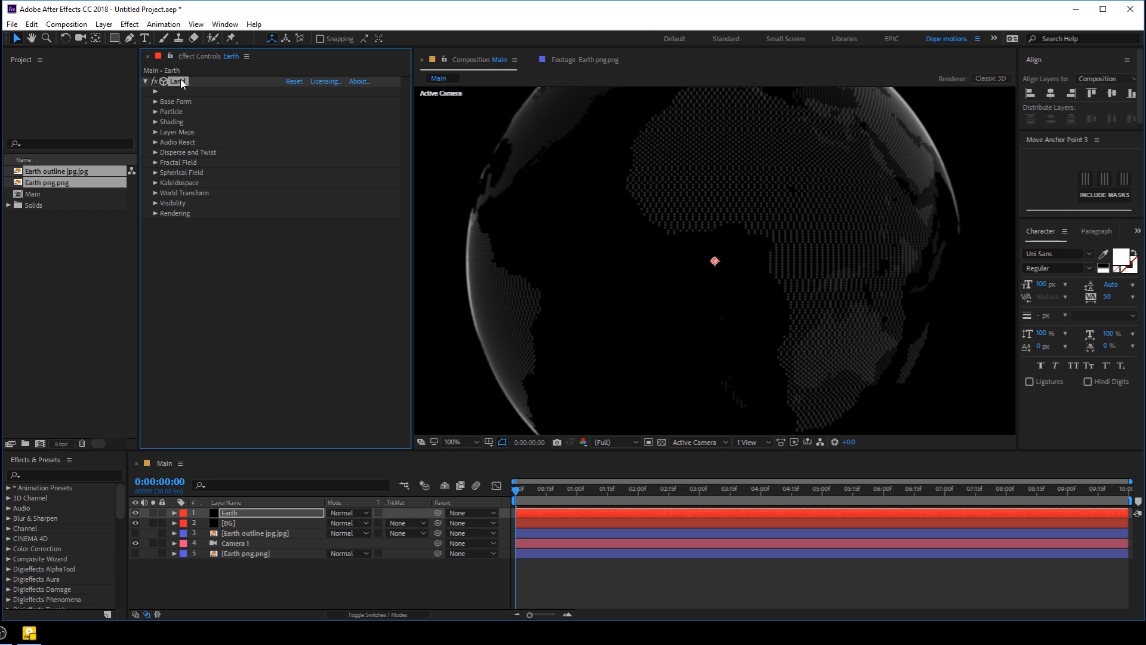
{"action": "left_click", "coordinate": [31, 24]}
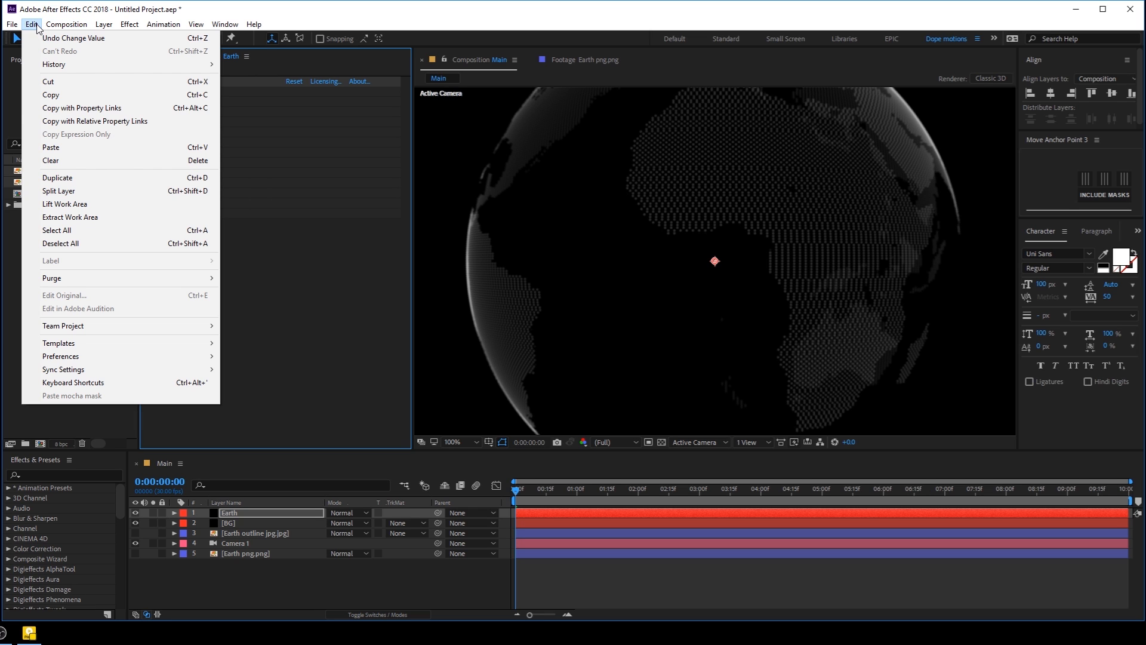
{"action": "left_click", "coordinate": [58, 177]}
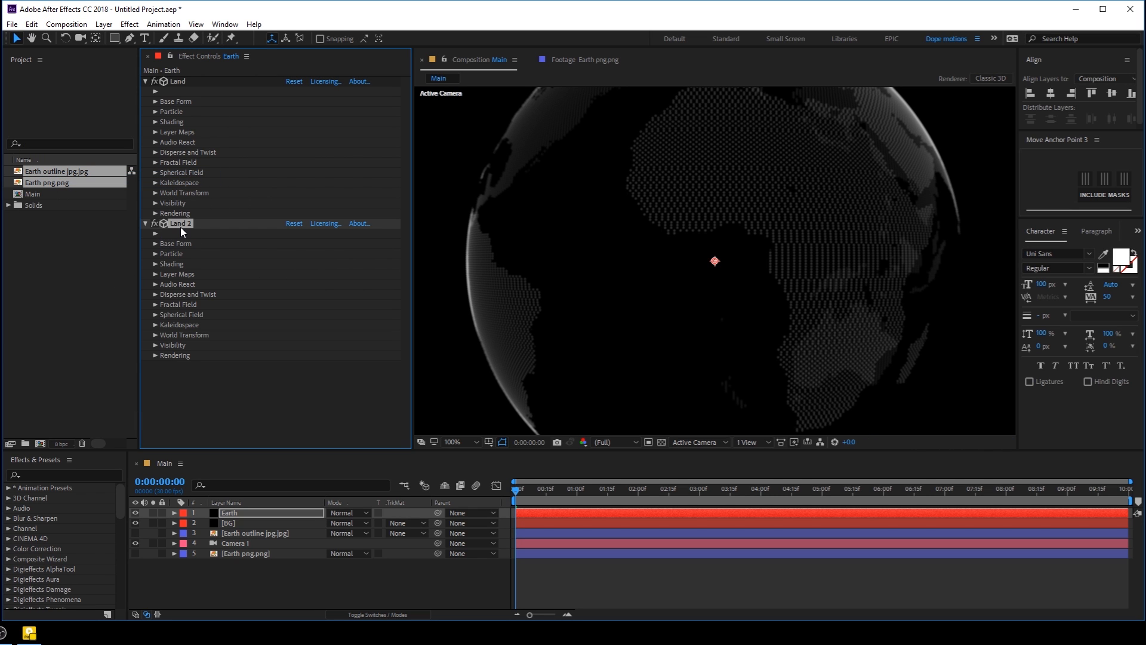
{"action": "key", "text": "Return"}
{"action": "type", "text": "O"}
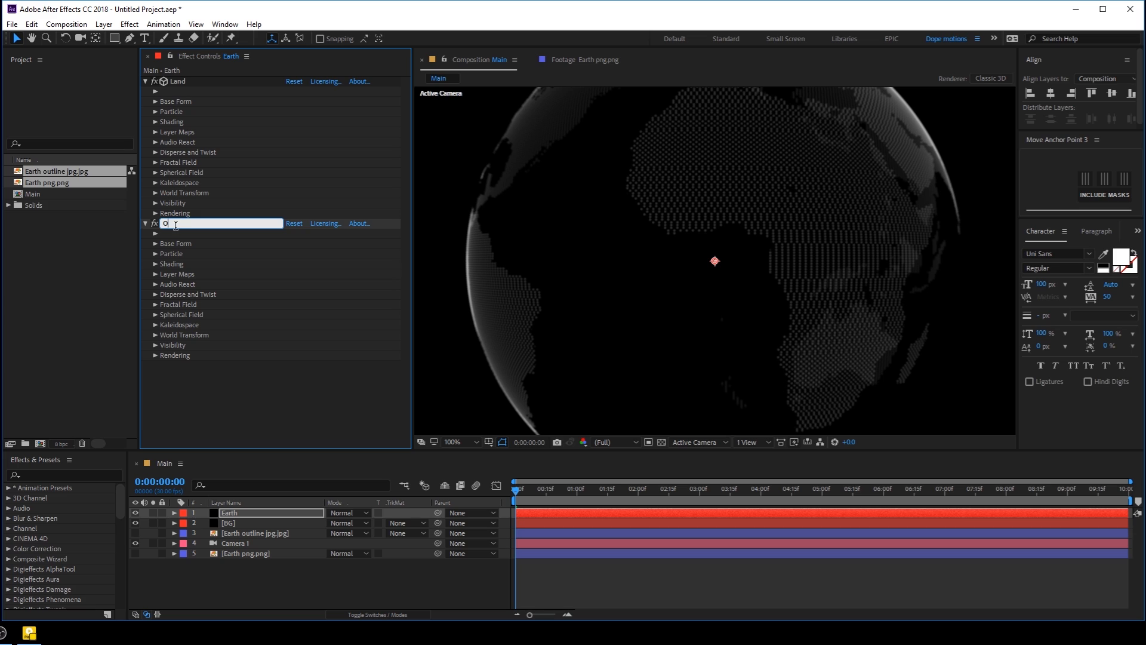
{"action": "type", "text": "utline"}
{"action": "key", "text": "Return"}
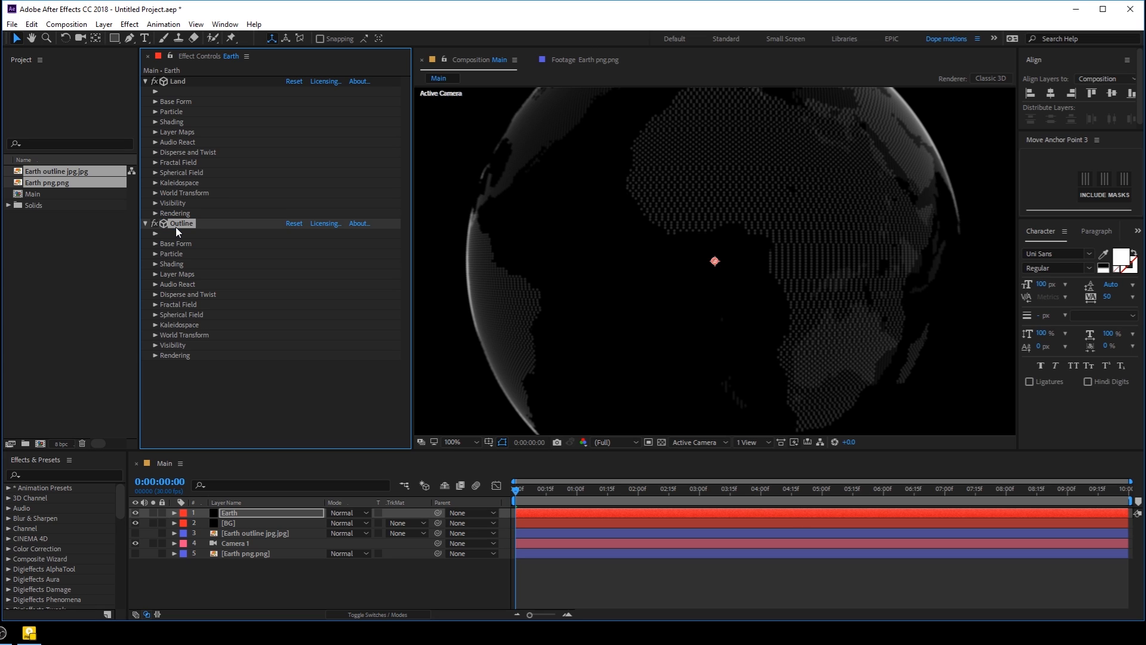
- Assign the Earth outline jpg.jpg layer as the Size layer map of the Outline effect
{"action": "left_click", "coordinate": [155, 274]}
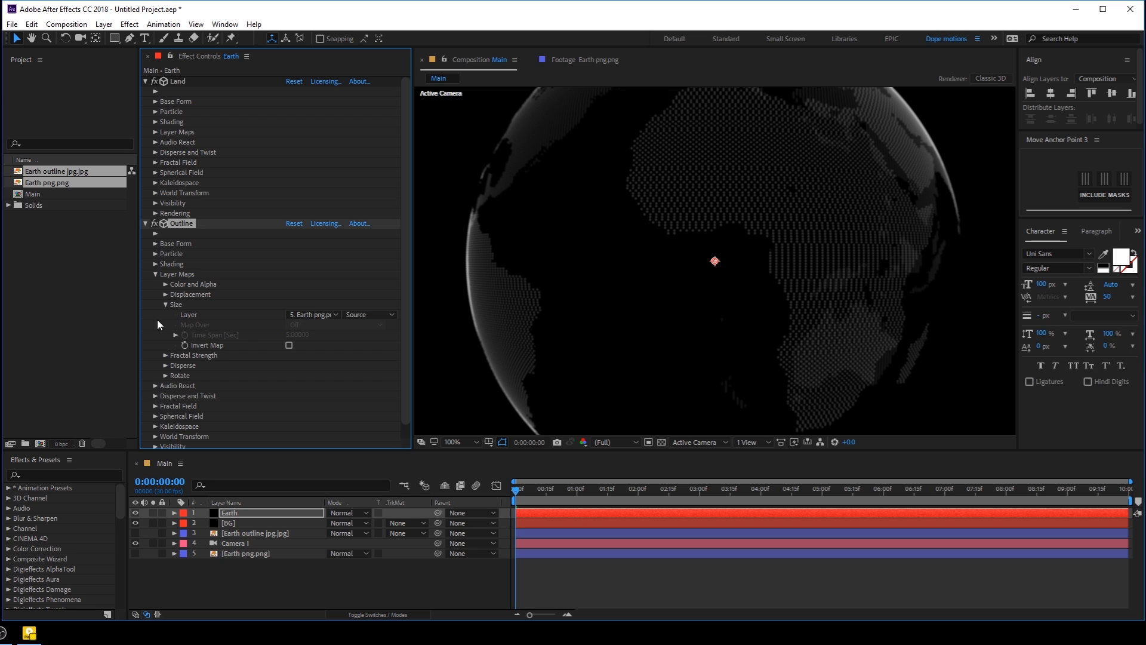
{"action": "left_click", "coordinate": [302, 315]}
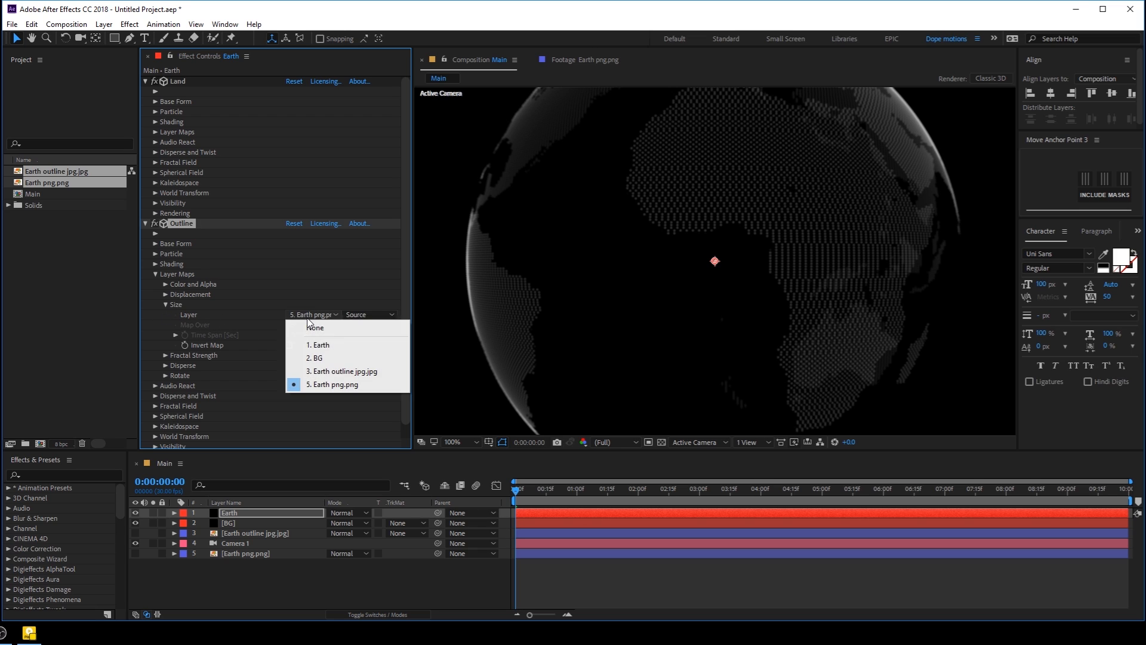
{"action": "left_click", "coordinate": [336, 372]}
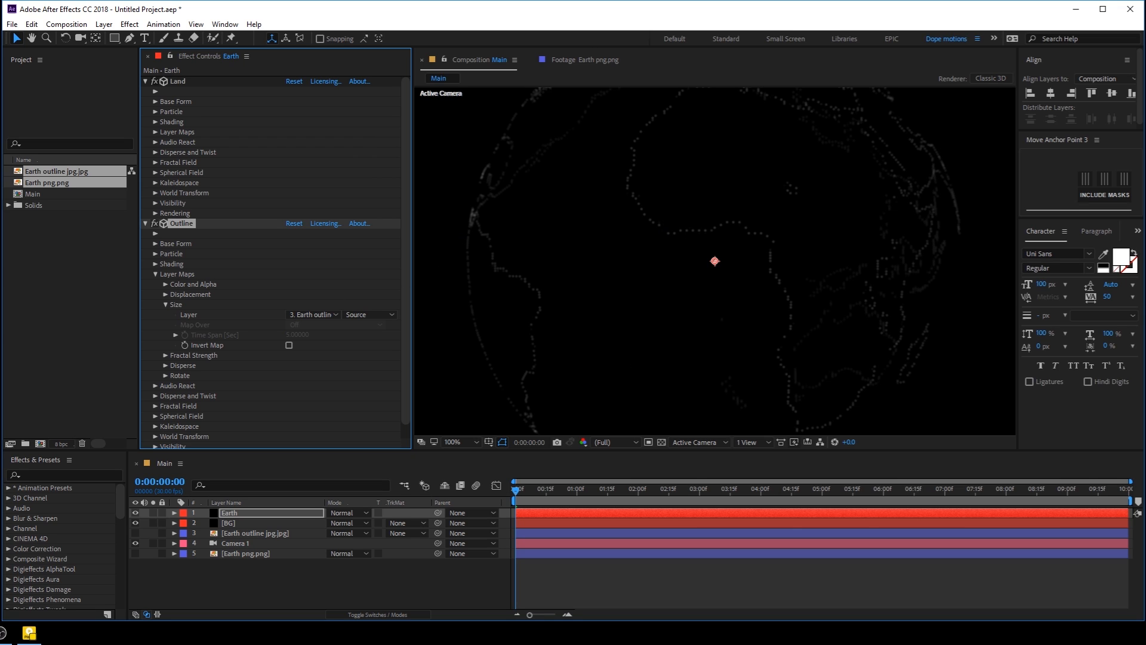
{"action": "left_click", "coordinate": [165, 304]}
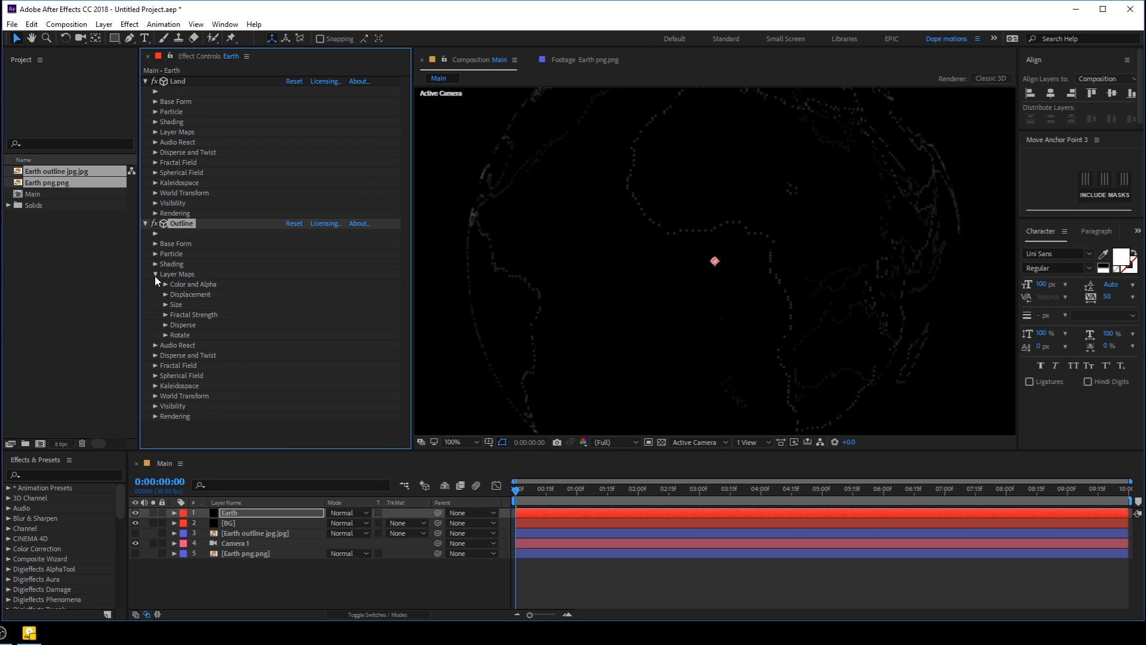
{"action": "left_click", "coordinate": [155, 274]}
- Set the rendering Blend Mode to Normal in both the Land and Outline effects
{"action": "left_click", "coordinate": [156, 213]}
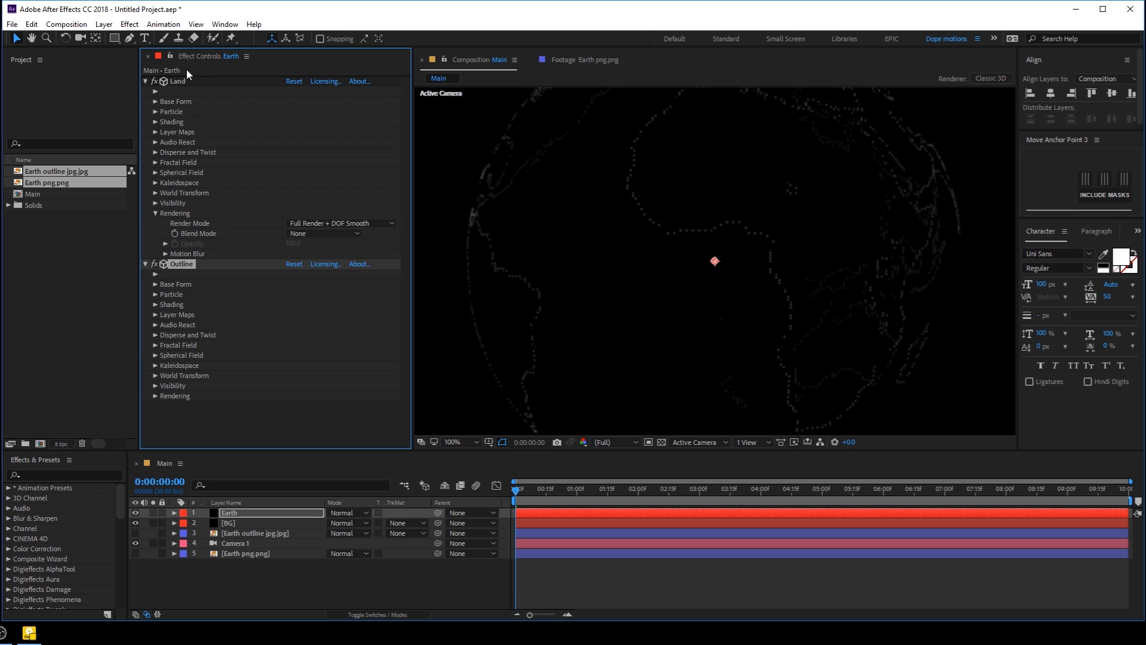
{"action": "left_click", "coordinate": [302, 235]}
{"action": "left_click", "coordinate": [343, 261]}
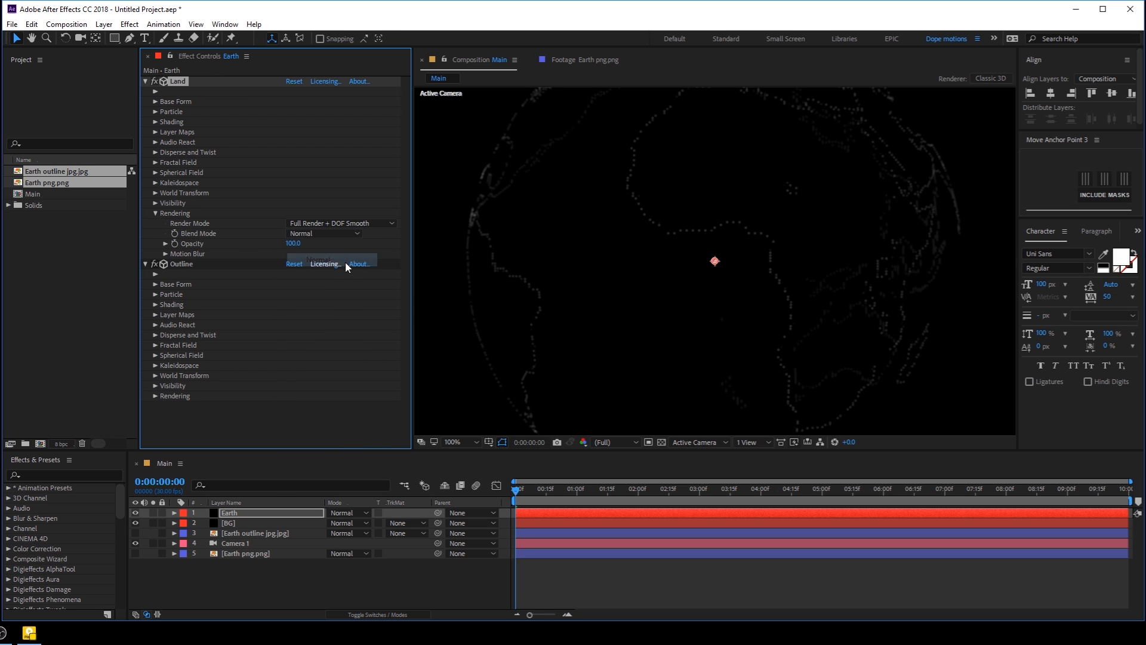
{"action": "left_click", "coordinate": [155, 396]}
{"action": "left_click", "coordinate": [296, 415]}
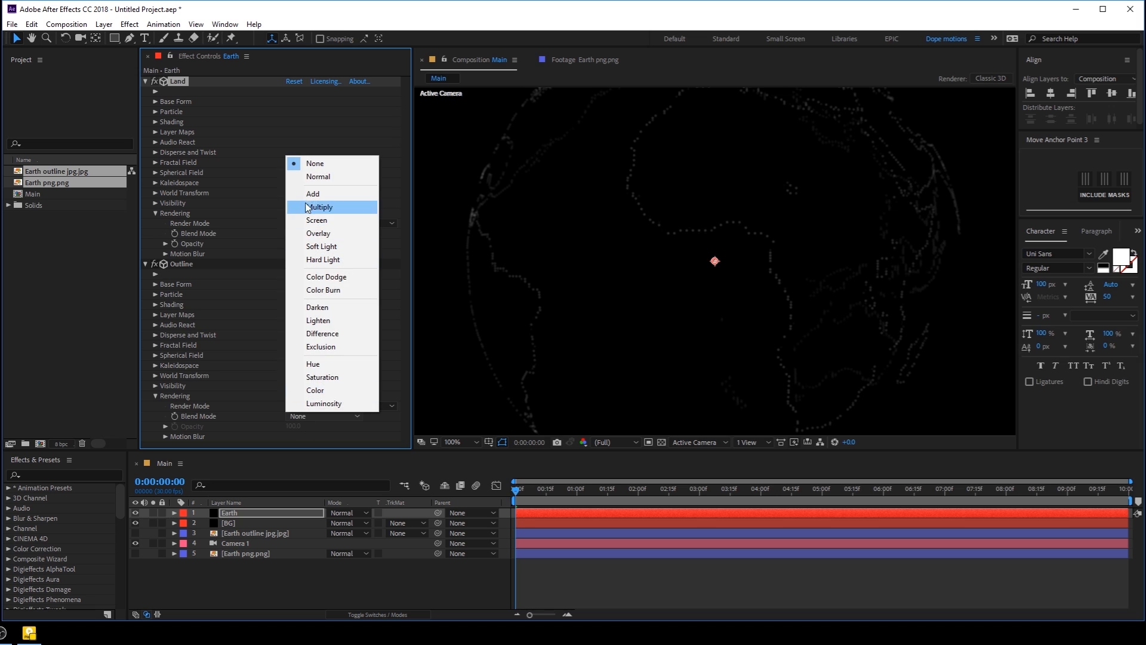
{"action": "left_click", "coordinate": [328, 179]}
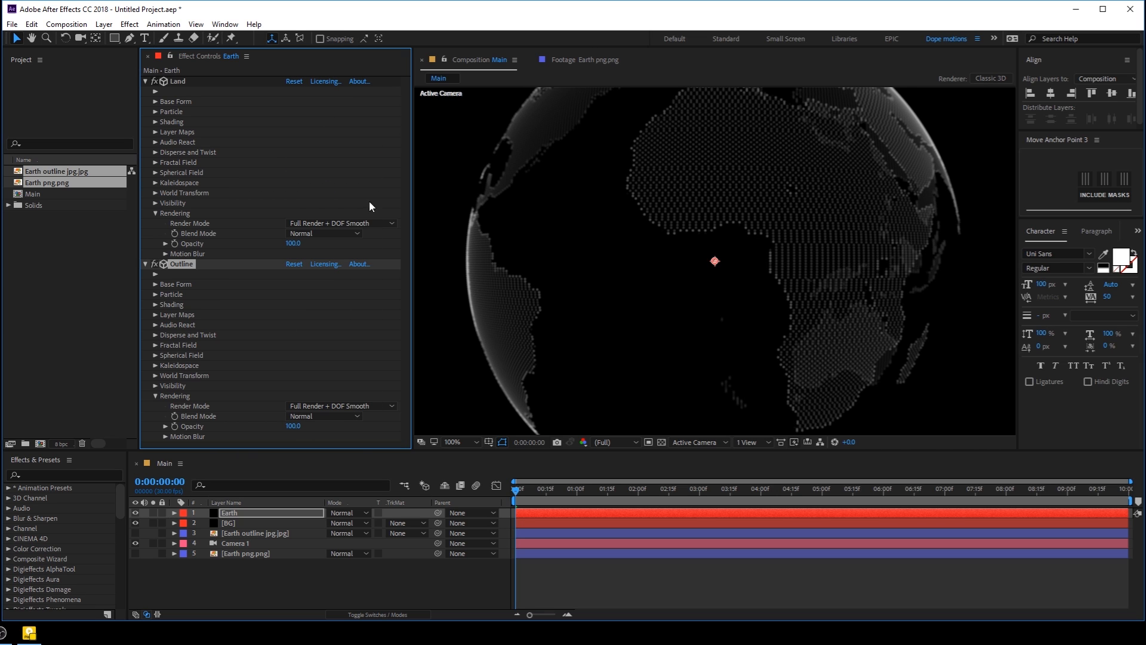
- Increase the particle Size in the Outline effect
{"action": "left_click", "coordinate": [155, 396]}
{"action": "left_click", "coordinate": [155, 293]}
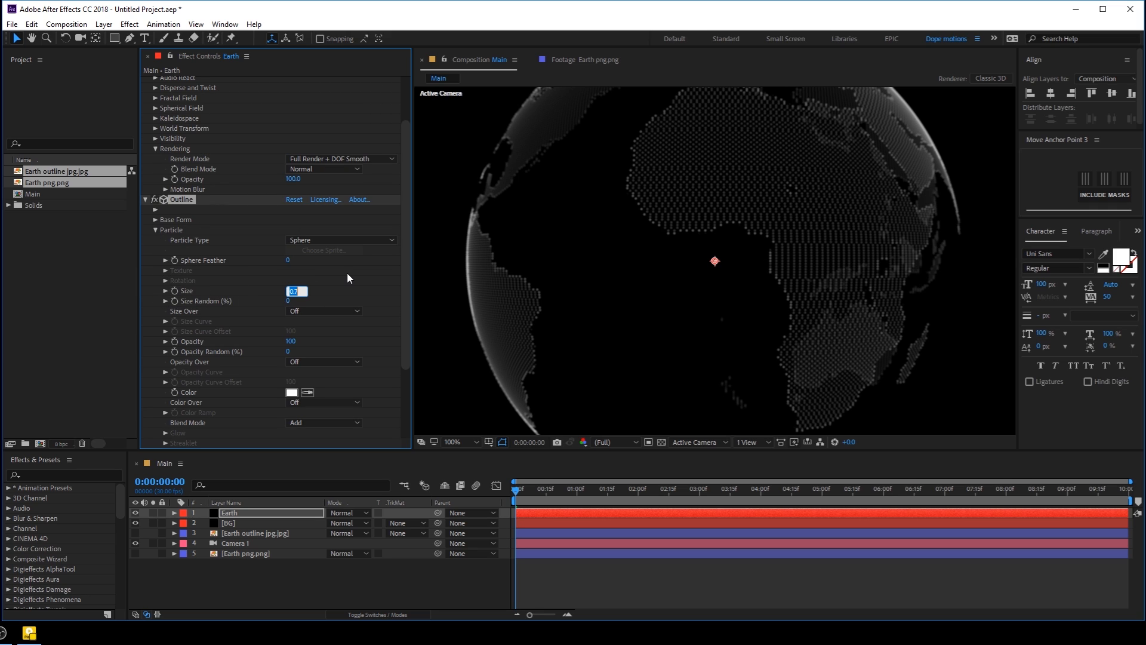
{"action": "left_click", "coordinate": [154, 231]}
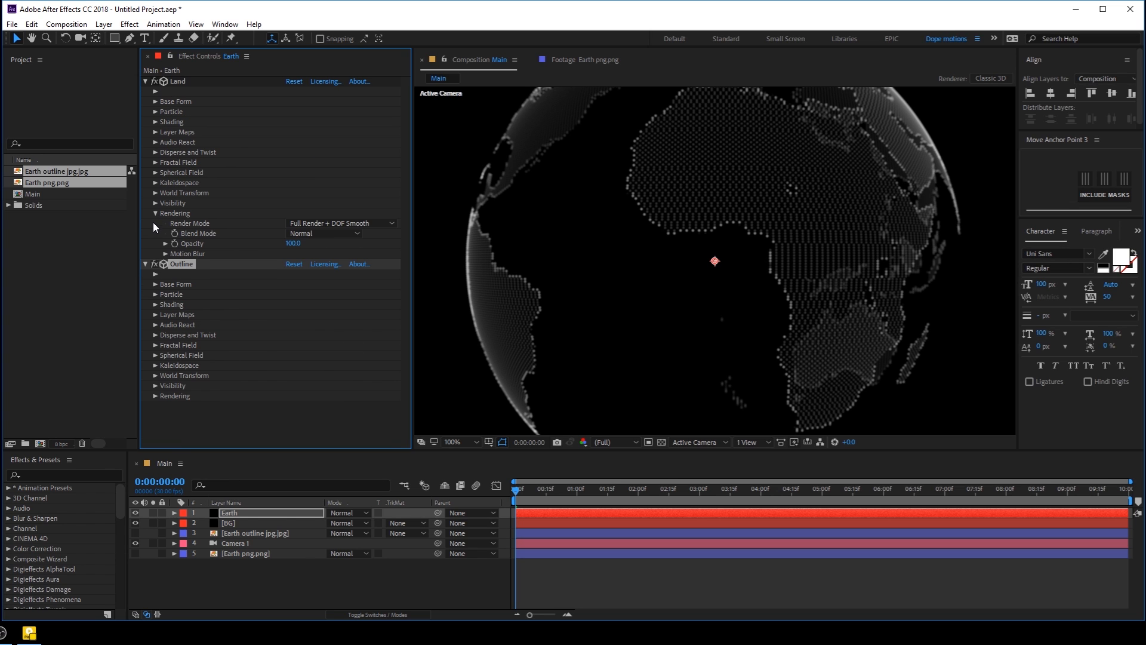
- Raise the Outline effect's Particles in X and Particles in Y to 600 each
{"action": "left_click", "coordinate": [155, 284]}
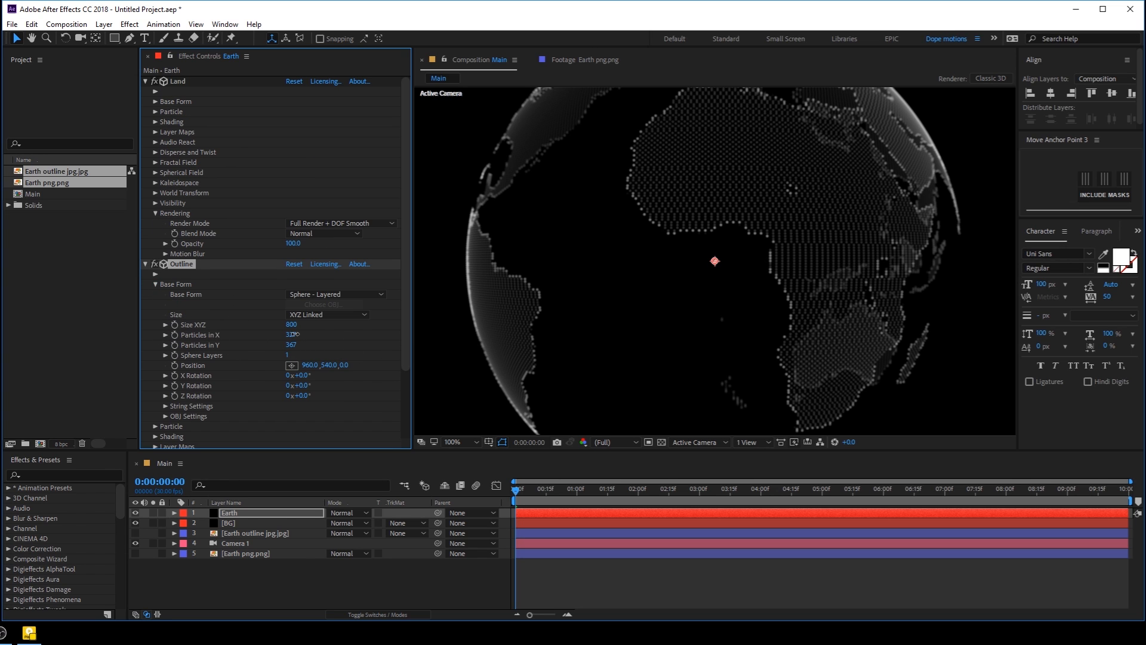
{"action": "mouse_move", "coordinate": [291, 335]}
{"action": "left_mouse_down"}
{"action": "mouse_move", "coordinate": [346, 335]}
{"action": "mouse_move", "coordinate": [298, 342]}
{"action": "left_mouse_up"}
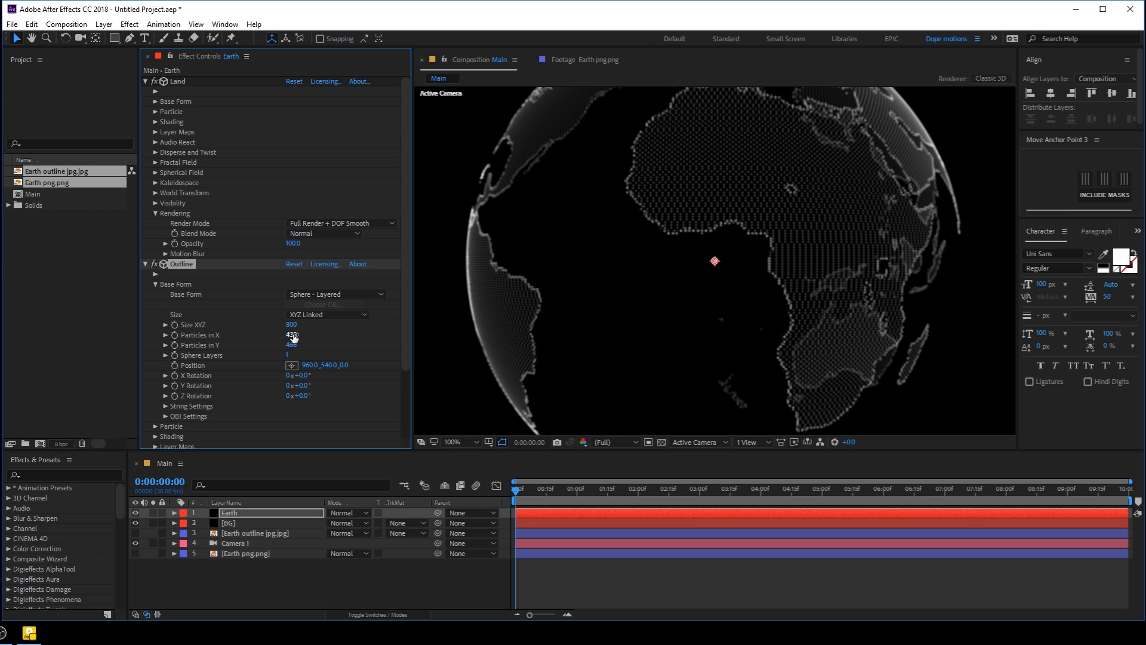
{"action": "left_click", "coordinate": [303, 335]}
{"action": "type", "text": "600"}
{"action": "key", "text": "Return"}
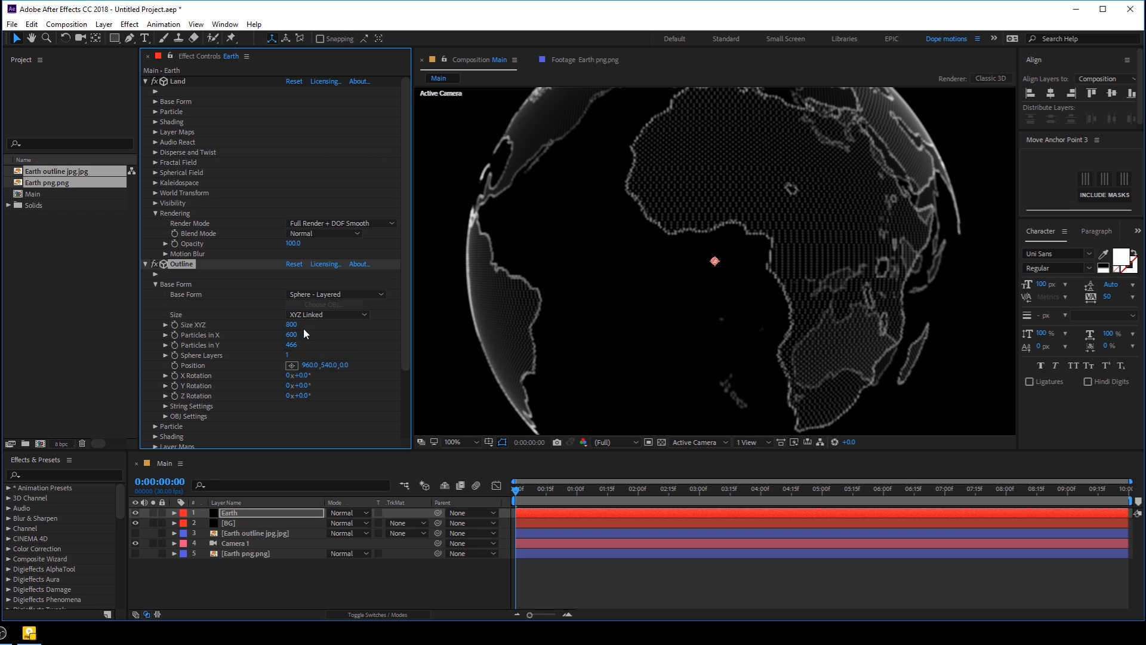
{"action": "left_click", "coordinate": [293, 345]}
{"action": "type", "text": "600"}
{"action": "key", "text": "Return"}
{"action": "scroll", "coordinate": [590, 335], "scroll_direction": "down", "scroll_amount": 1}
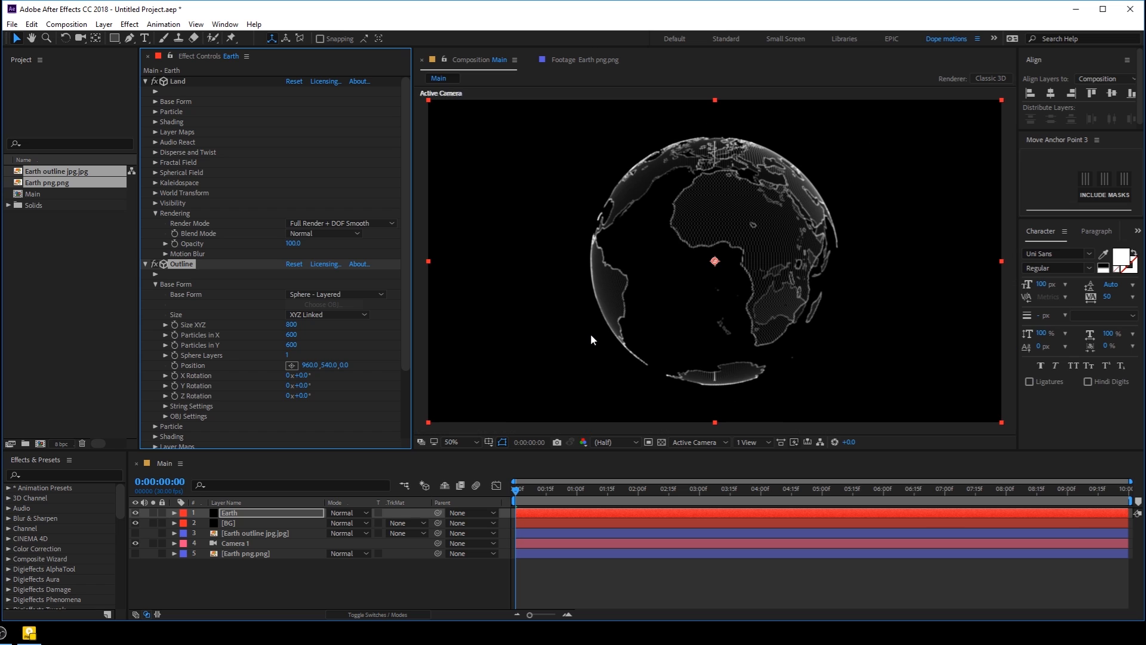
{"action": "scroll", "coordinate": [661, 260], "scroll_direction": "up", "scroll_amount": 1}
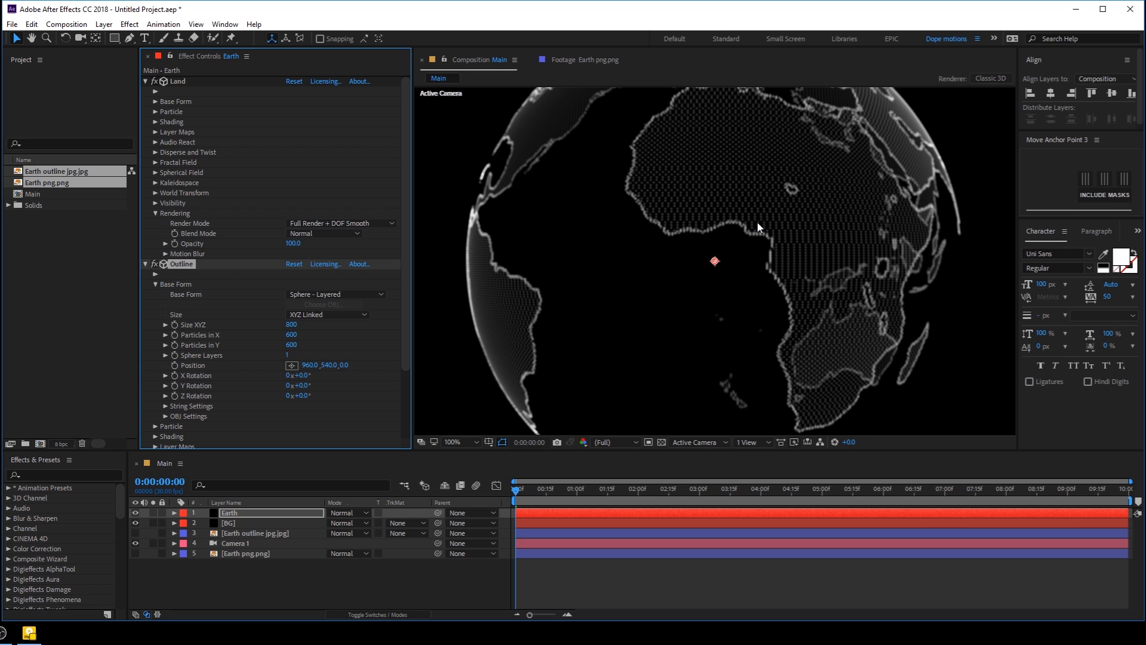
{"action": "scroll", "coordinate": [758, 222], "scroll_direction": "down", "scroll_amount": 1}
- Duplicate the Land effect again on the Earth layer
{"action": "left_click", "coordinate": [145, 264]}
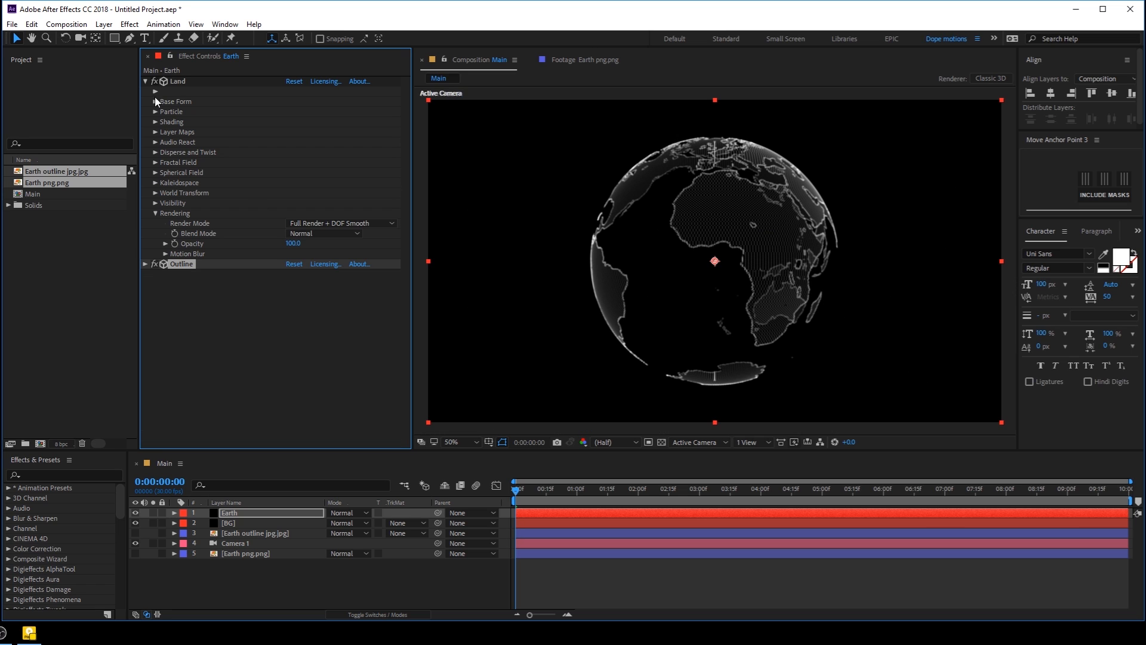
{"action": "left_click", "coordinate": [145, 81]}
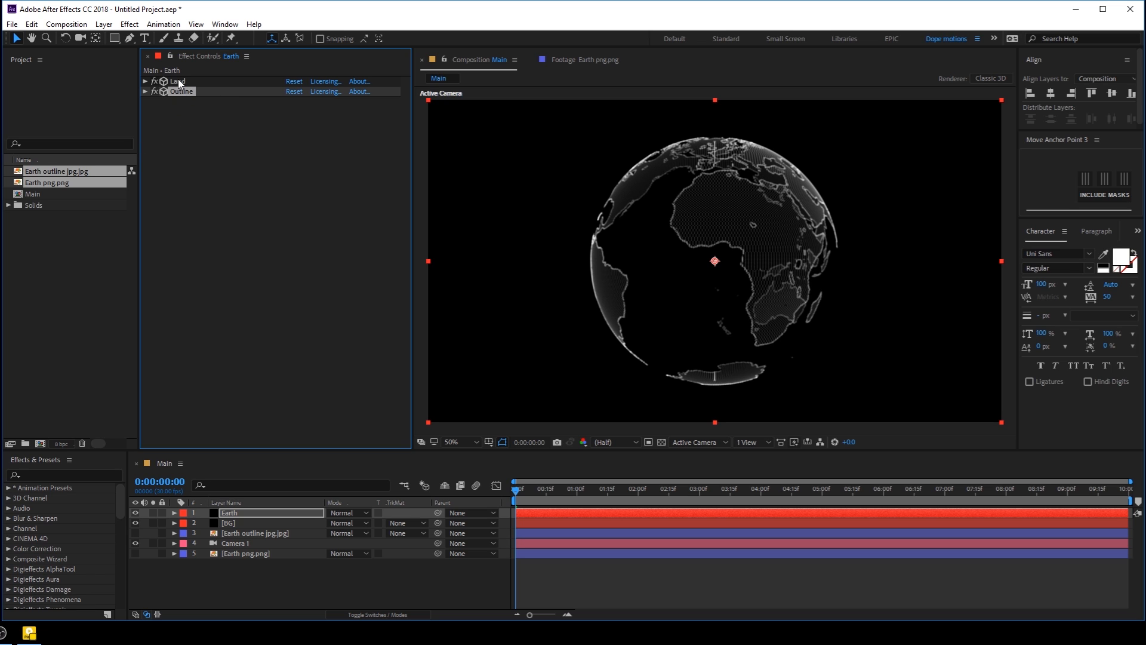
{"action": "left_click", "coordinate": [33, 25]}
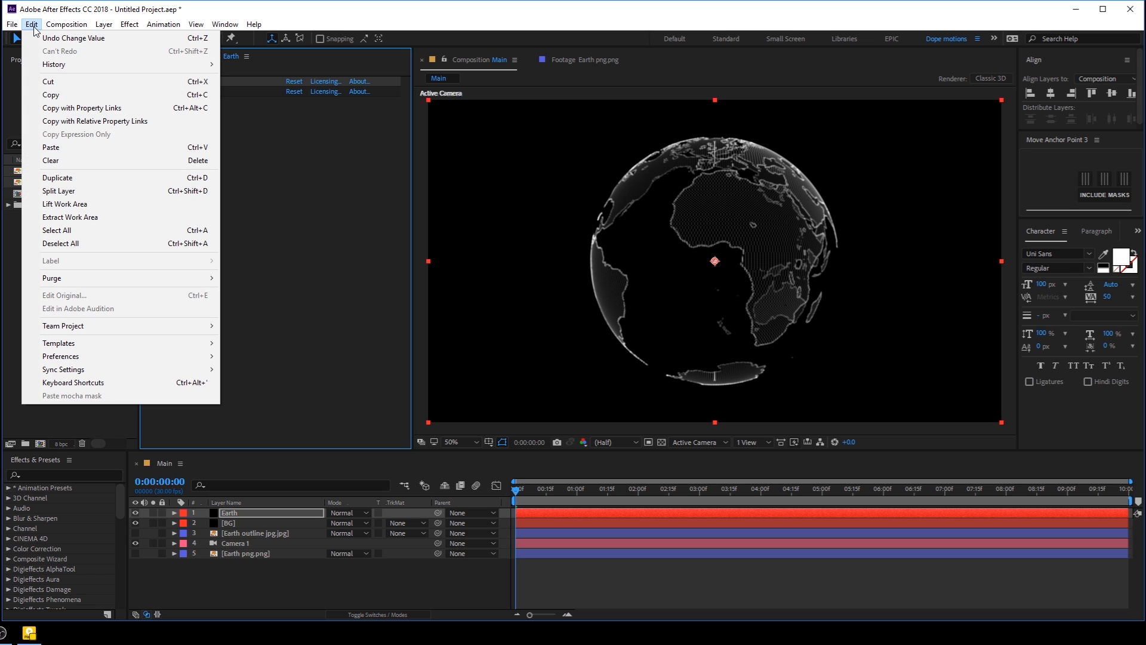
{"action": "left_click", "coordinate": [67, 177]}
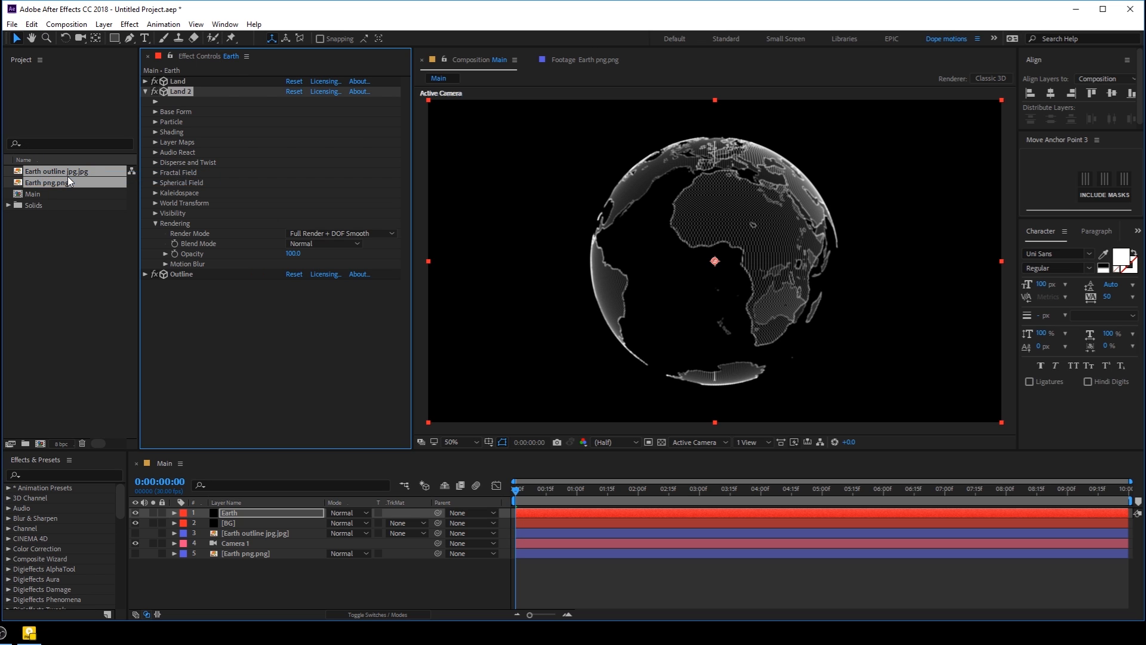
- Try a Size XYZ of 1100 in the duplicated Land effect's base form
{"action": "left_click", "coordinate": [154, 222]}
{"action": "left_click", "coordinate": [155, 112]}
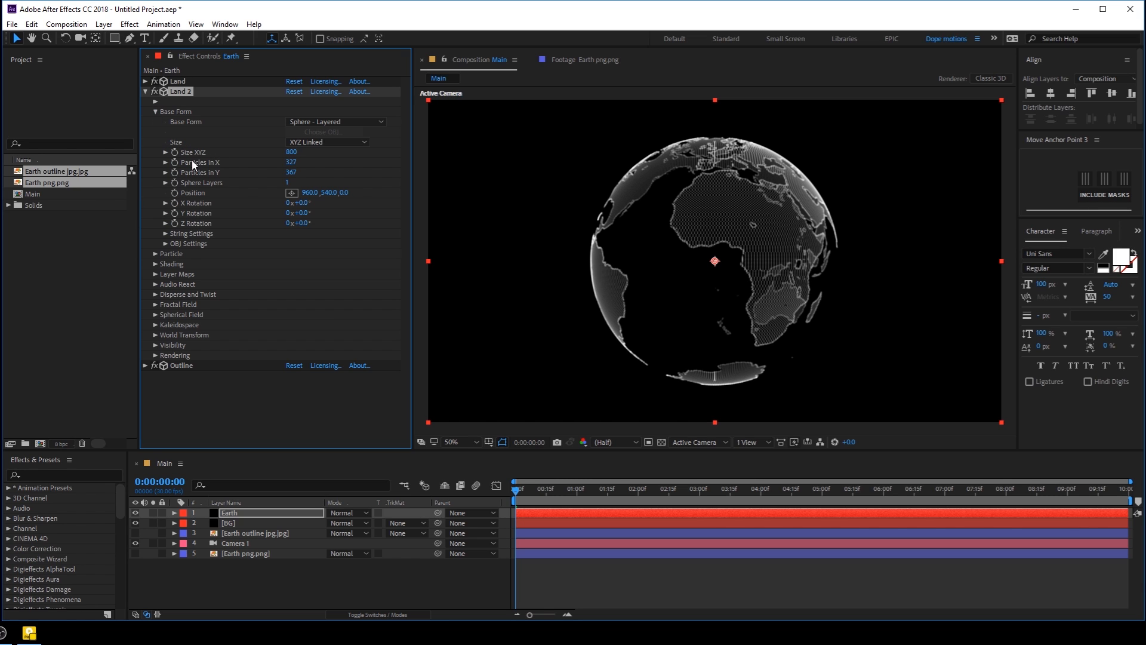
{"action": "left_click", "coordinate": [292, 152]}
{"action": "type", "text": "1100"}
{"action": "key", "text": "Return"}
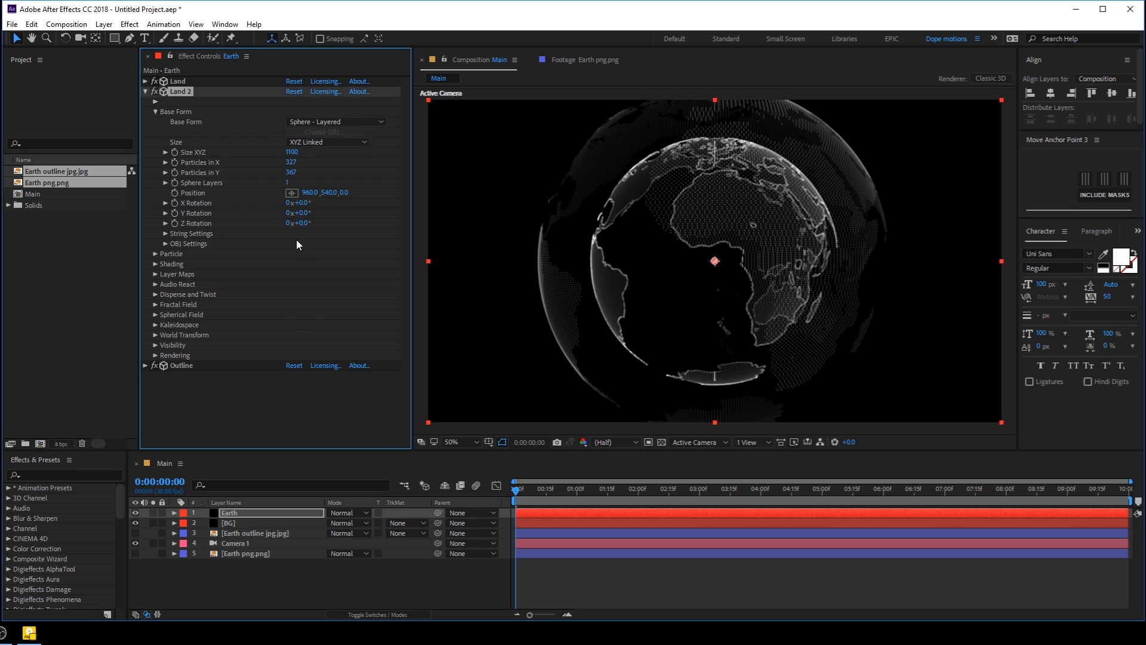
- Set the duplicated Land effect's Size XYZ to 1200
{"action": "left_click", "coordinate": [292, 153]}
{"action": "type", "text": "1200"}
{"action": "key", "text": "Return"}
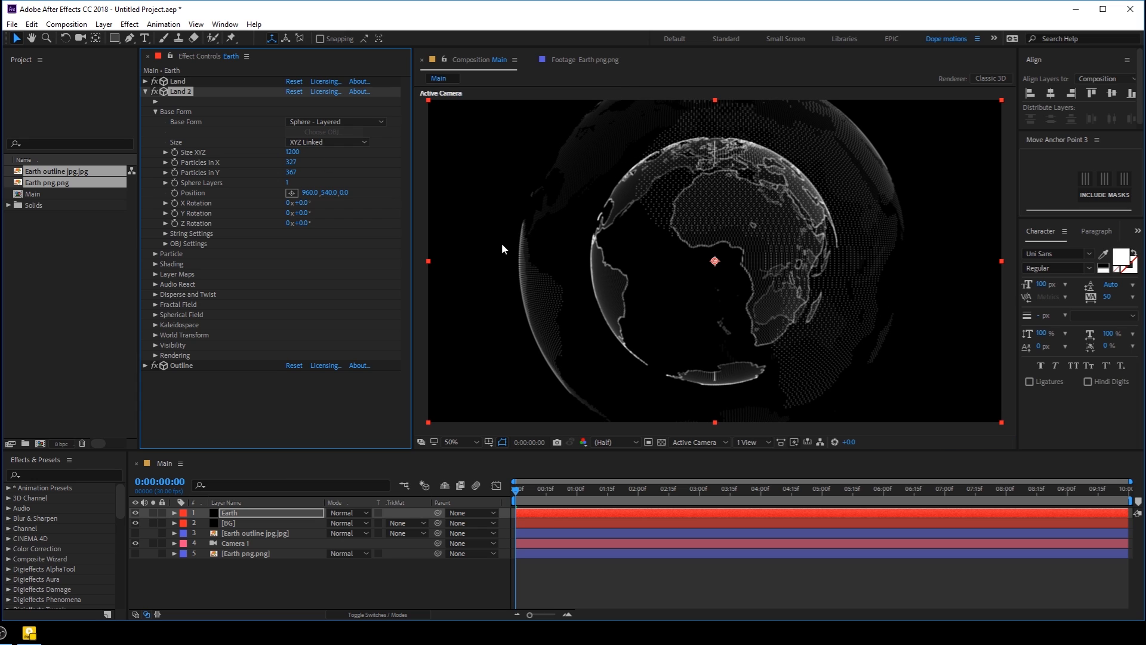
- Rename the enlarged Land duplicate as OutLand
{"action": "left_click", "coordinate": [145, 91]}
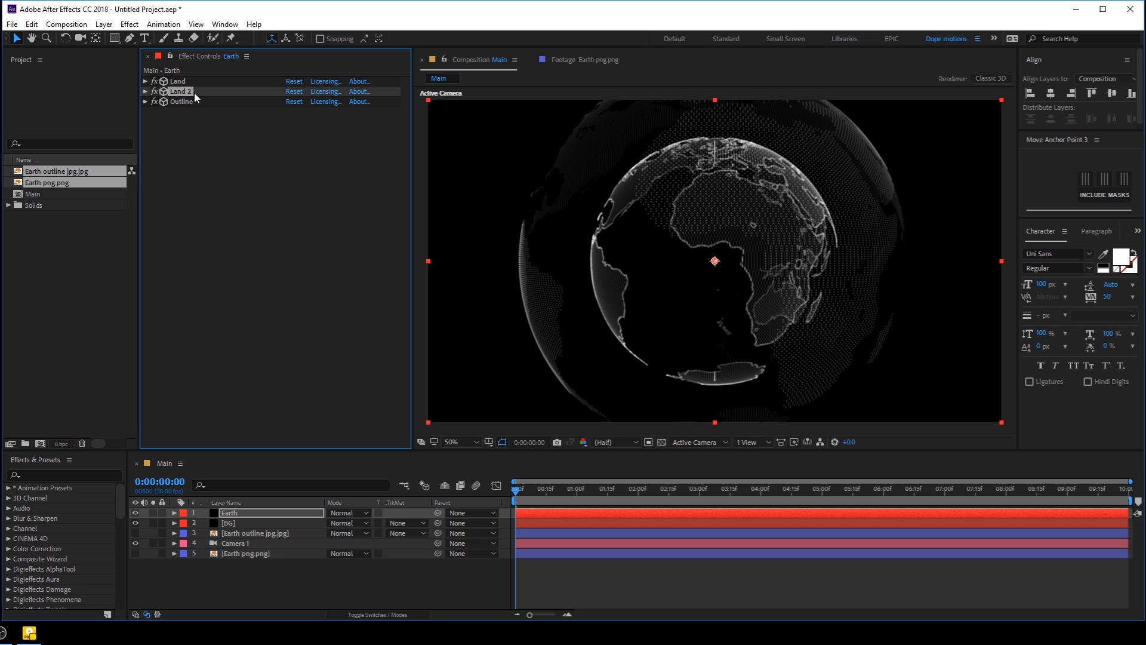
{"action": "key", "text": "Return"}
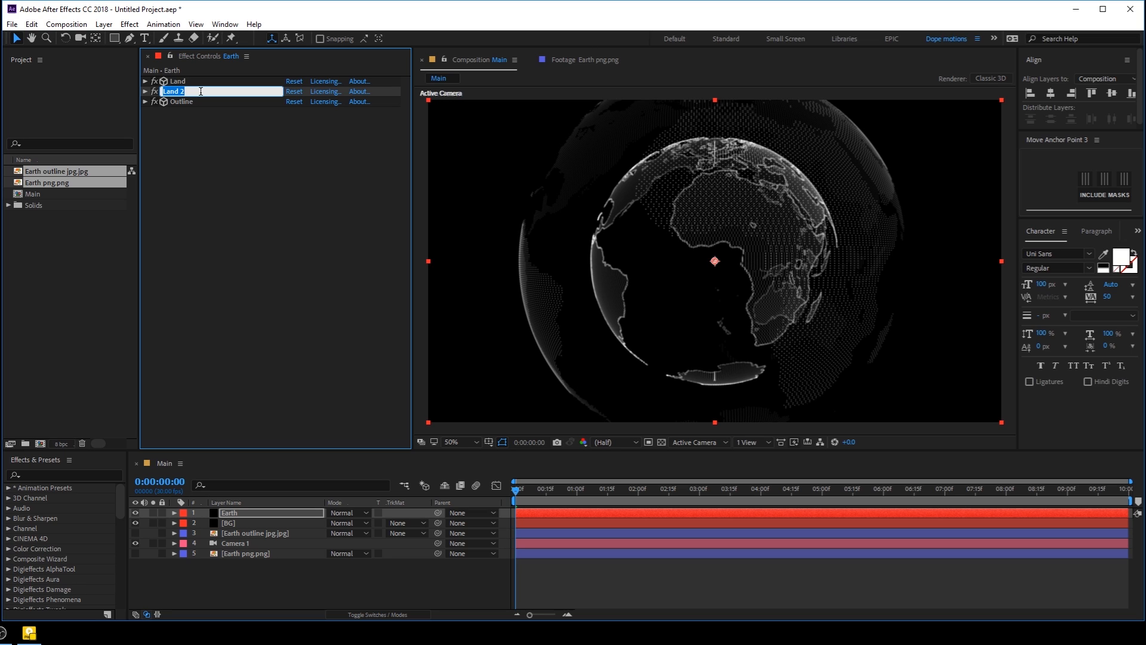
{"action": "type", "text": "OutLand"}
{"action": "key", "text": "Return"}
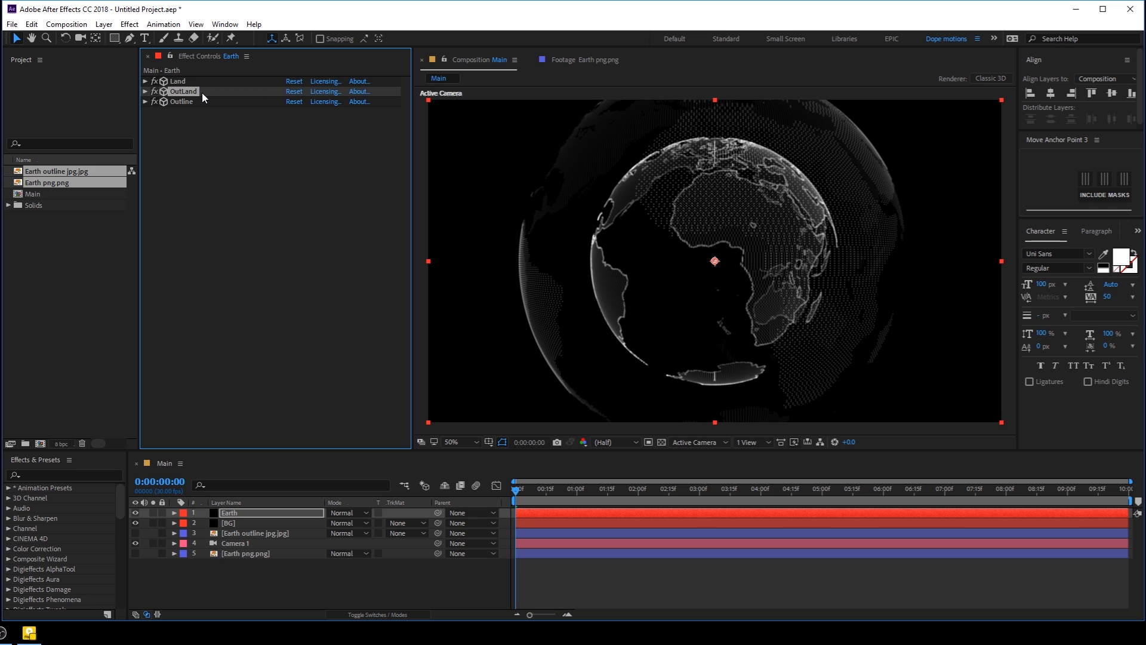
- Duplicate the OutLand effect on the Earth layer and rename the copy as Lines
{"action": "key", "text": "ctrl+d"}
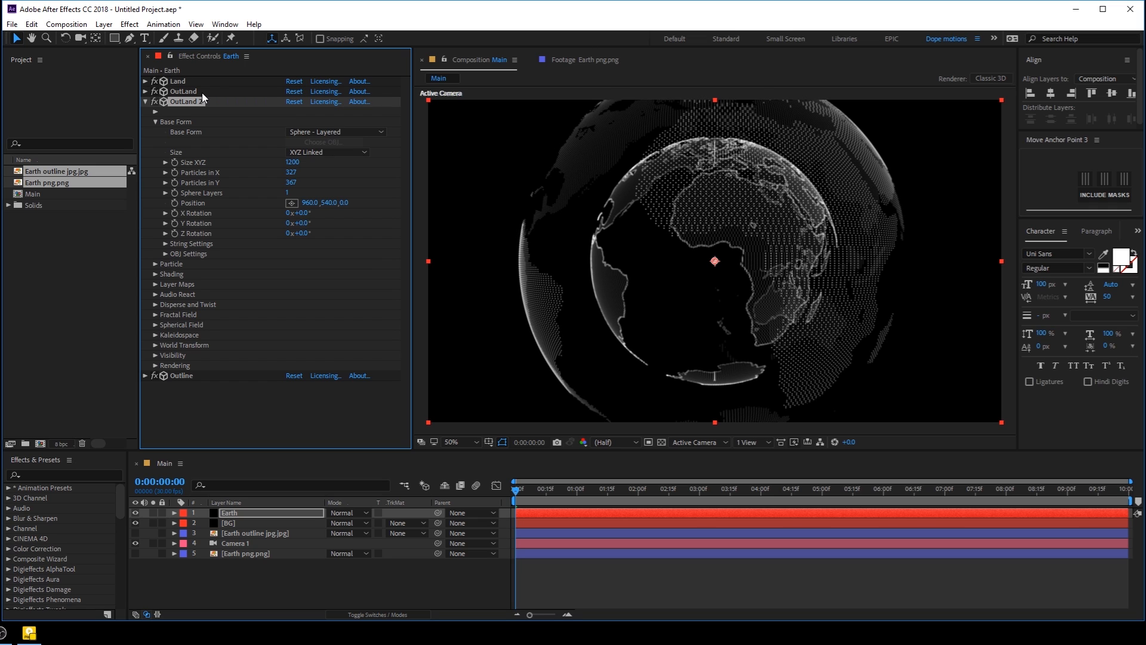
{"action": "left_click", "coordinate": [146, 101]}
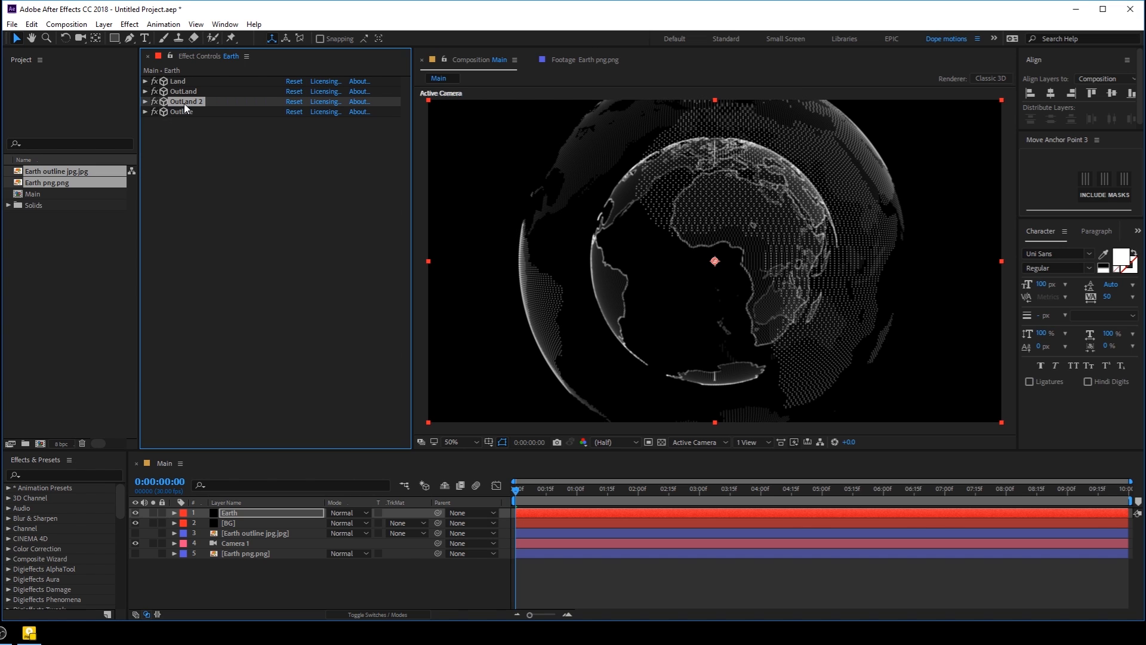
{"action": "key", "text": "Return"}
{"action": "type", "text": "Lines"}
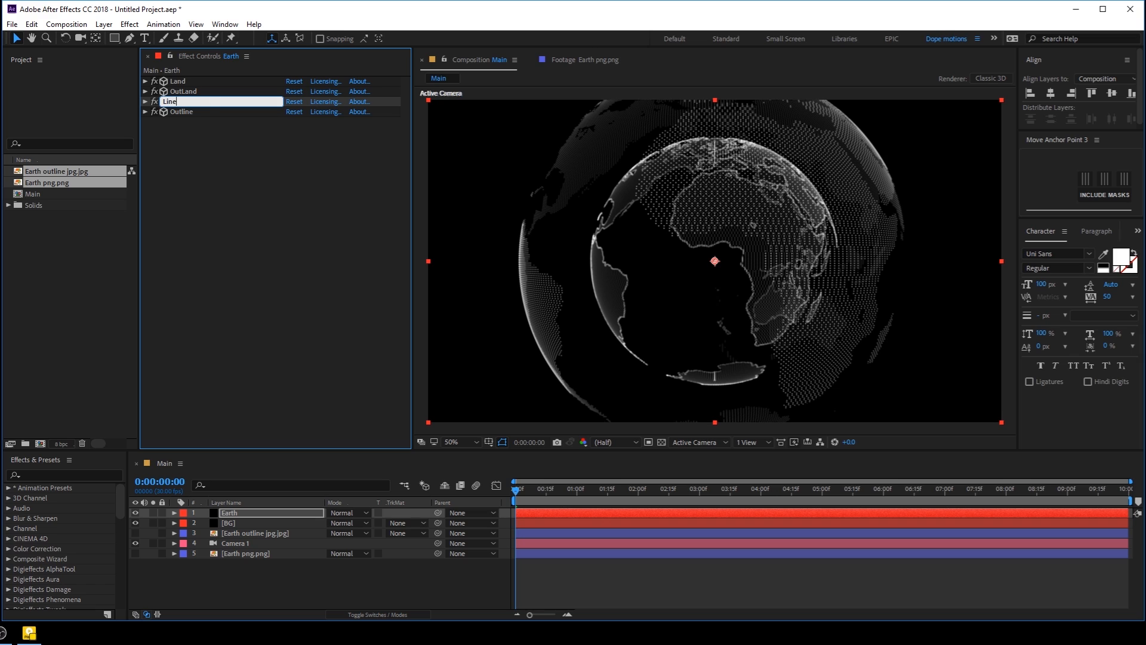
{"action": "key", "text": "Return"}
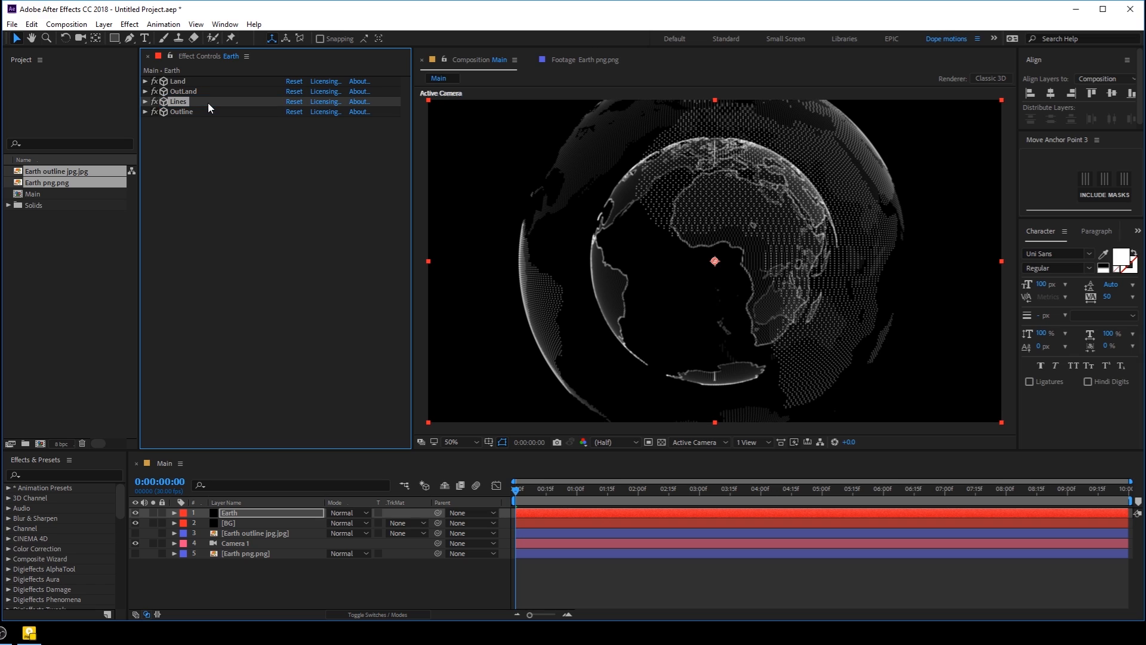
- Set the Lines effect's Size layer map to None
{"action": "left_click", "coordinate": [144, 102]}
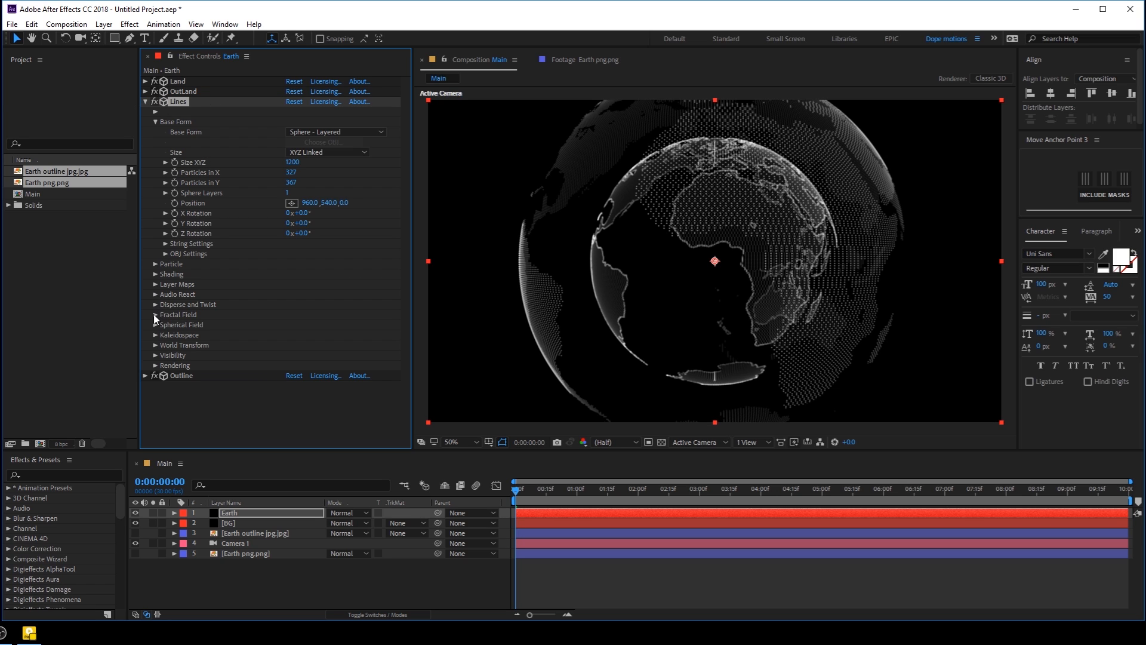
{"action": "left_click", "coordinate": [156, 285]}
{"action": "left_click", "coordinate": [336, 325]}
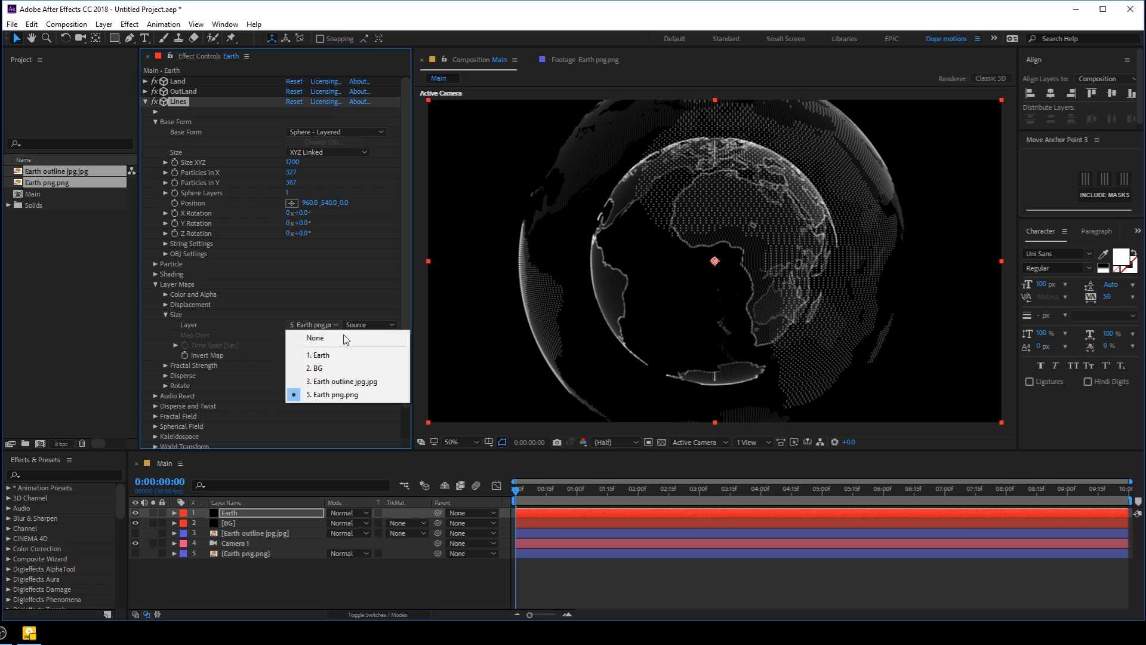
{"action": "left_click", "coordinate": [320, 339]}
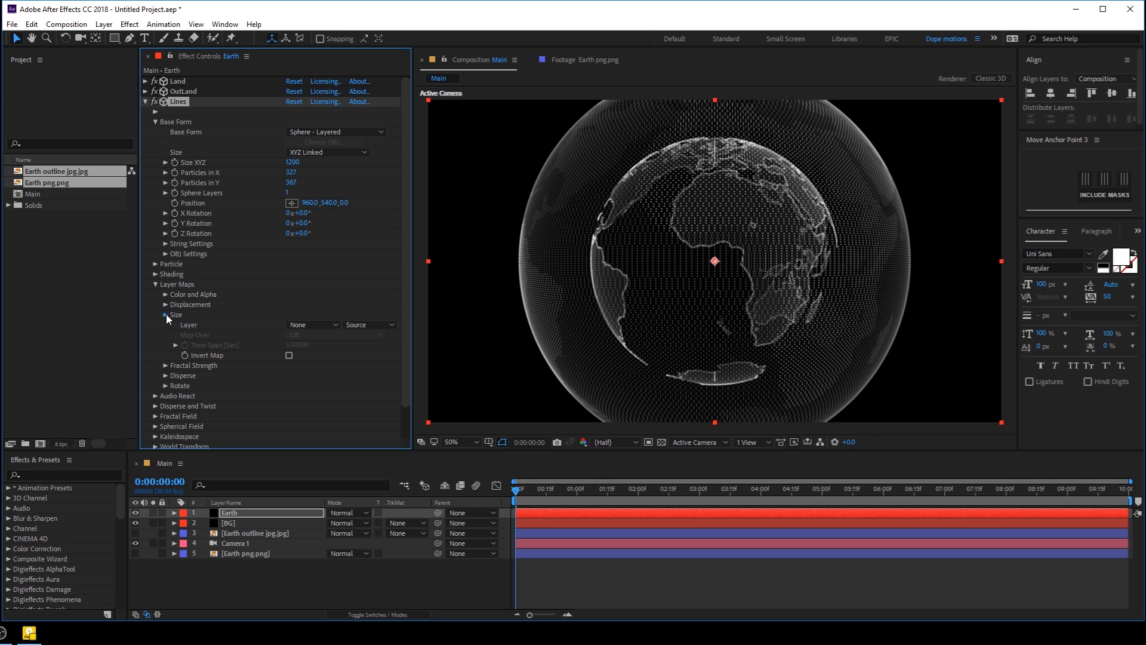
{"action": "left_click", "coordinate": [166, 314]}
{"action": "left_click", "coordinate": [156, 285]}
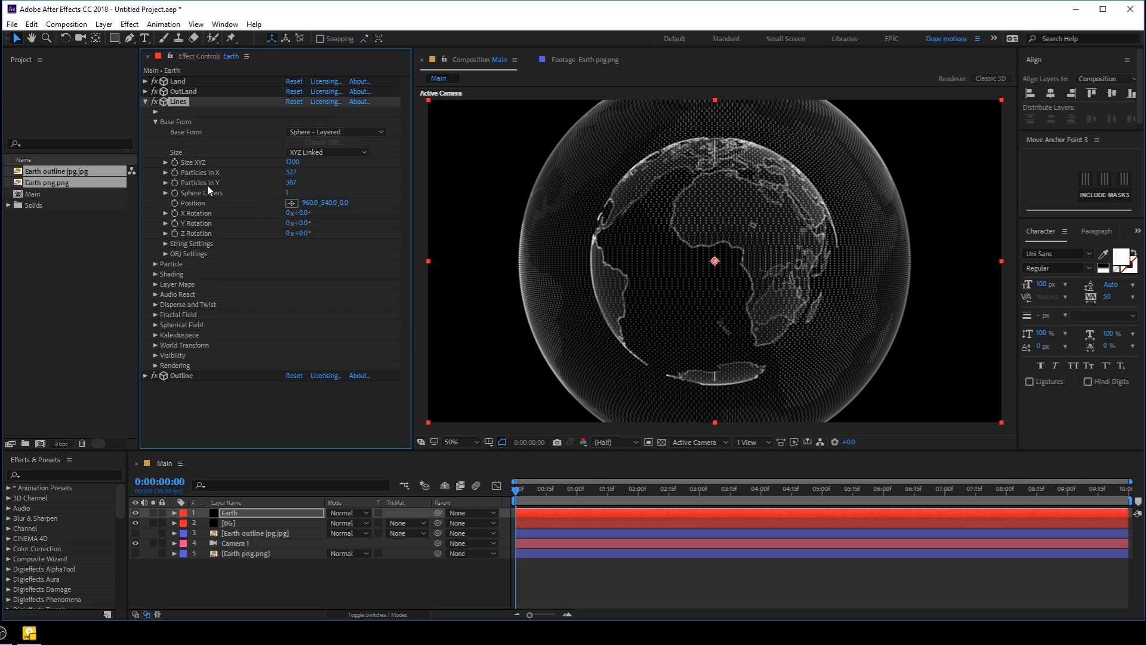
- Set the Lines base form to 10 Particles in Y, a Size XYZ of 900 and 1430 Particles in X
{"action": "left_click", "coordinate": [291, 183]}
{"action": "type", "text": "10"}
{"action": "key", "text": "Return"}
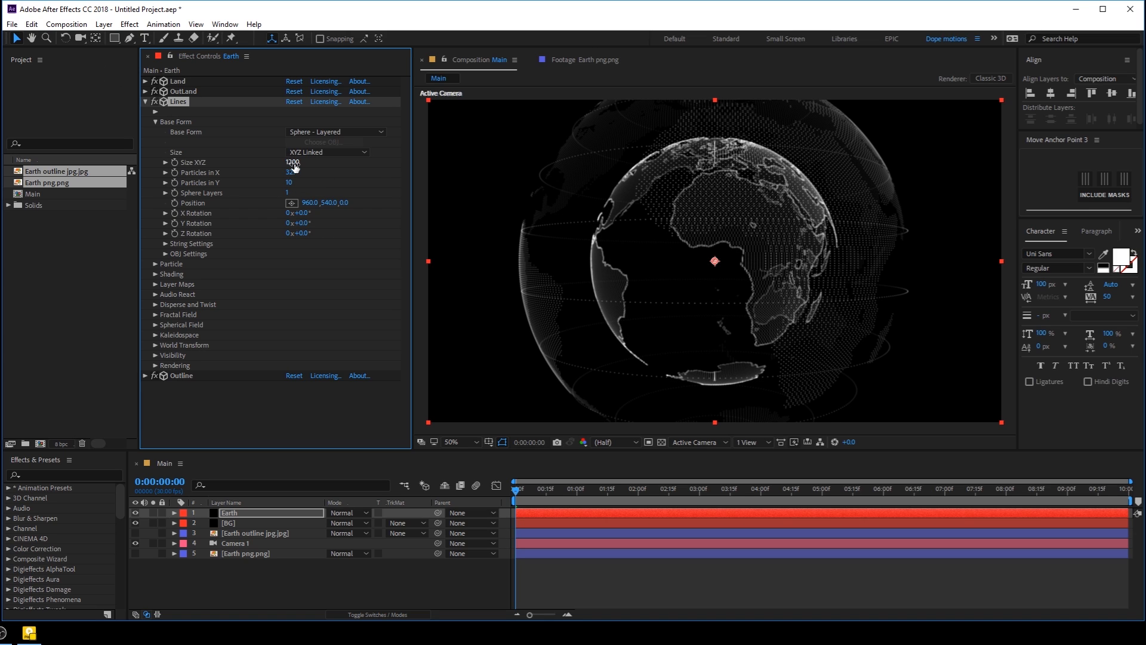
{"action": "left_click_drag", "start_coordinate": [295, 167], "coordinate": [282, 167]}
{"action": "key", "text": "period"}
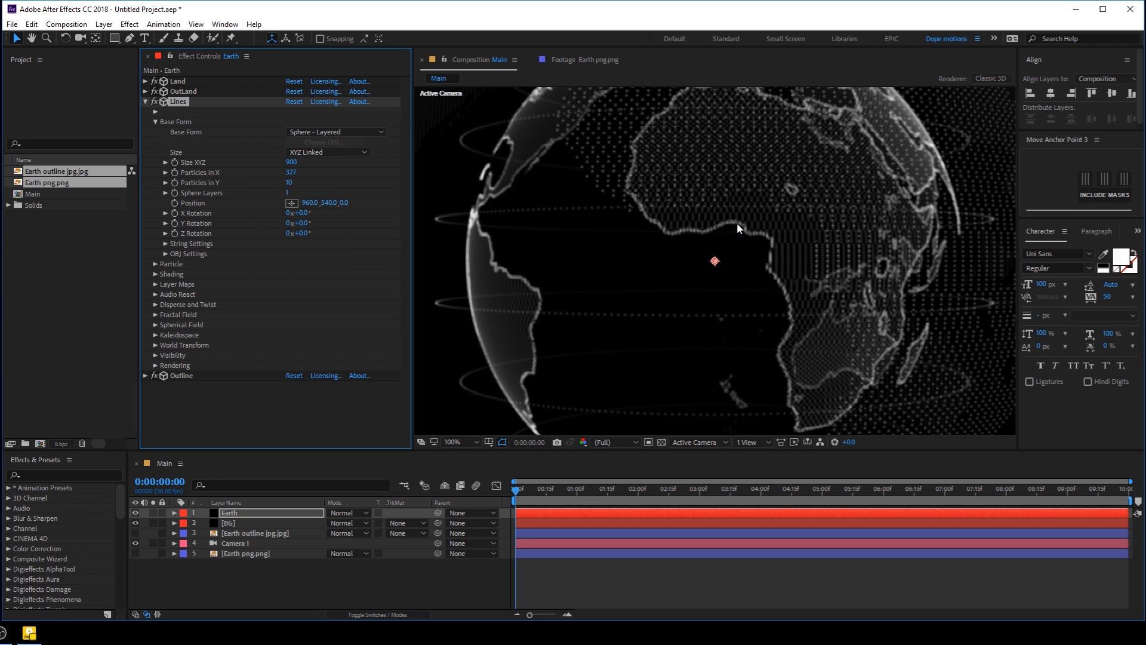
{"action": "left_click_drag", "start_coordinate": [291, 172], "coordinate": [464, 191]}
{"action": "key", "text": "comma"}
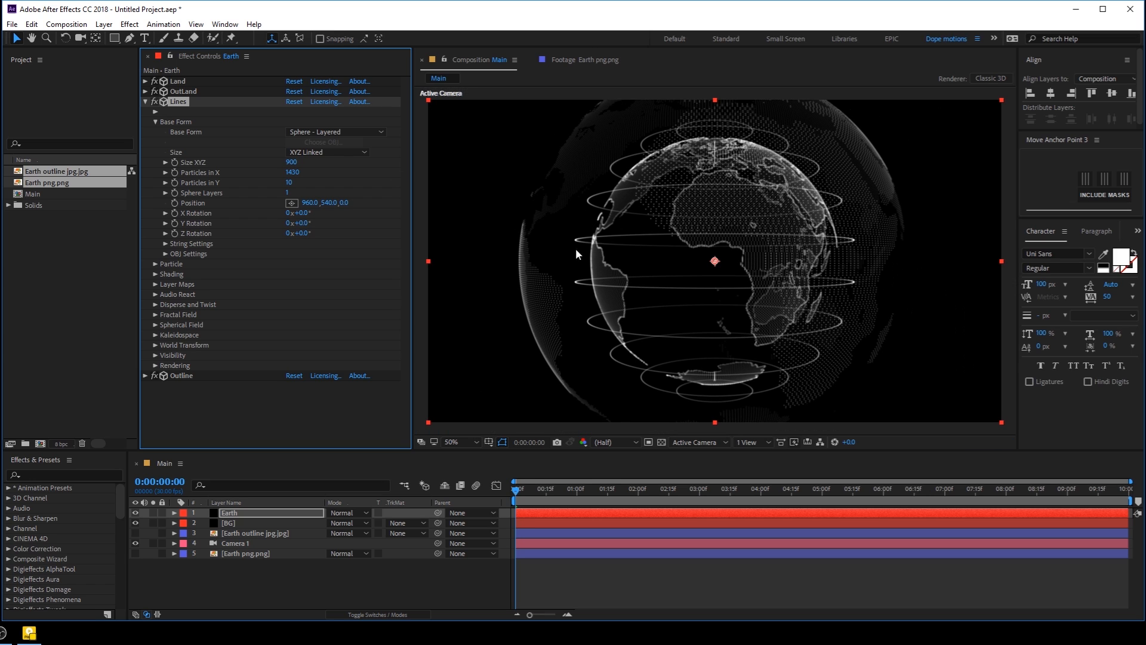
- Set the Lines effect's particle size to 1 and check the rings around the globe
{"action": "left_click", "coordinate": [156, 265]}
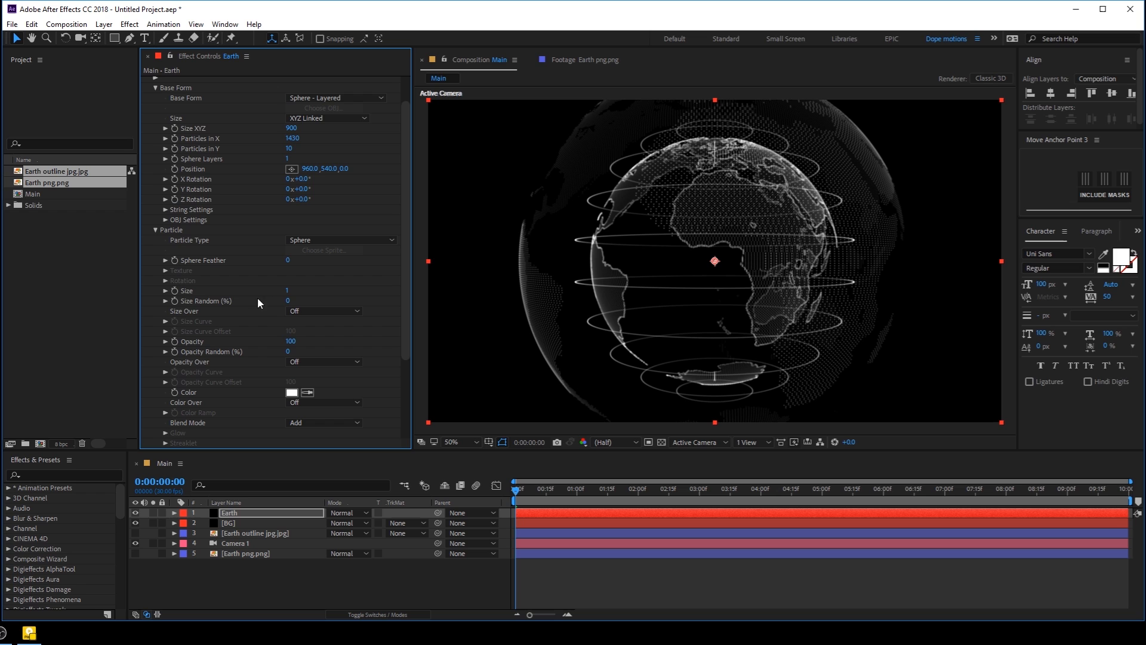
{"action": "left_click", "coordinate": [287, 293]}
{"action": "type", "text": "1"}
{"action": "key", "text": "Return"}
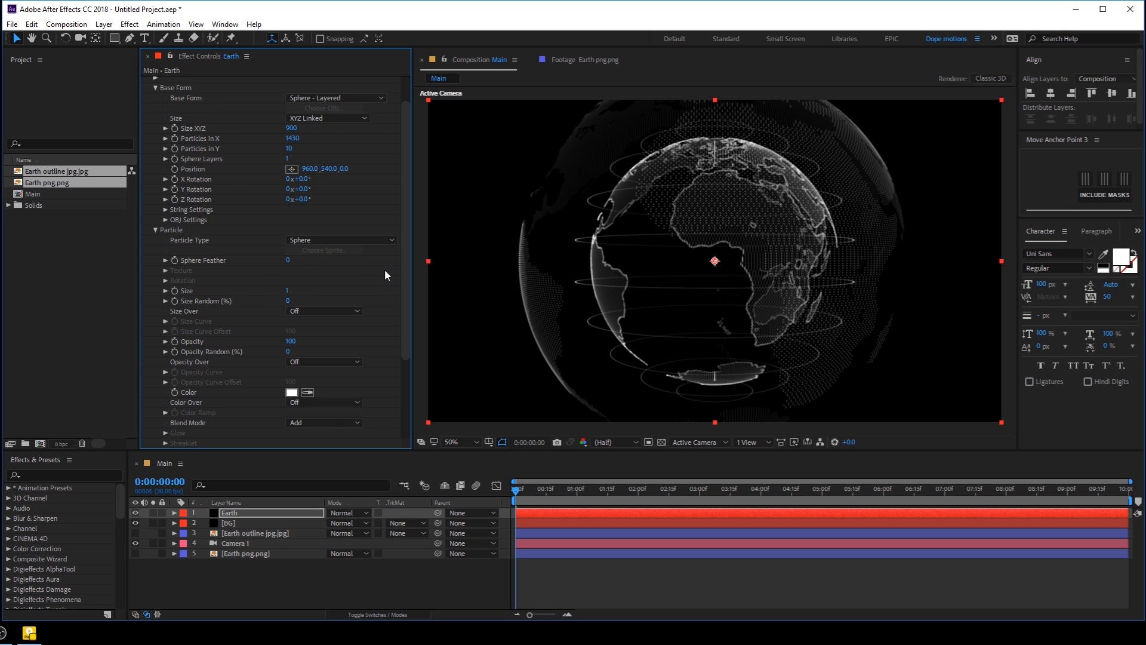
{"action": "scroll", "coordinate": [386, 275], "scroll_direction": "up", "scroll_amount": 1}
{"action": "scroll", "coordinate": [751, 278], "scroll_direction": "up", "scroll_amount": 2}
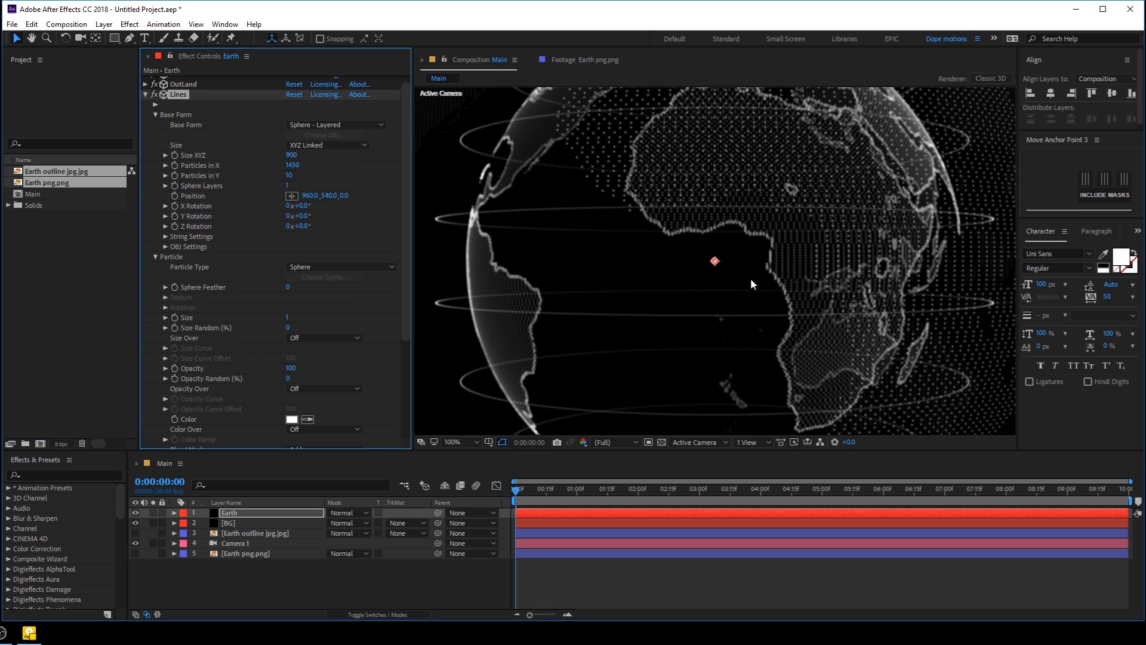
{"action": "left_click_drag", "start_coordinate": [726, 256], "coordinate": [728, 298]}
{"action": "scroll", "coordinate": [730, 289], "scroll_direction": "down", "scroll_amount": 2}
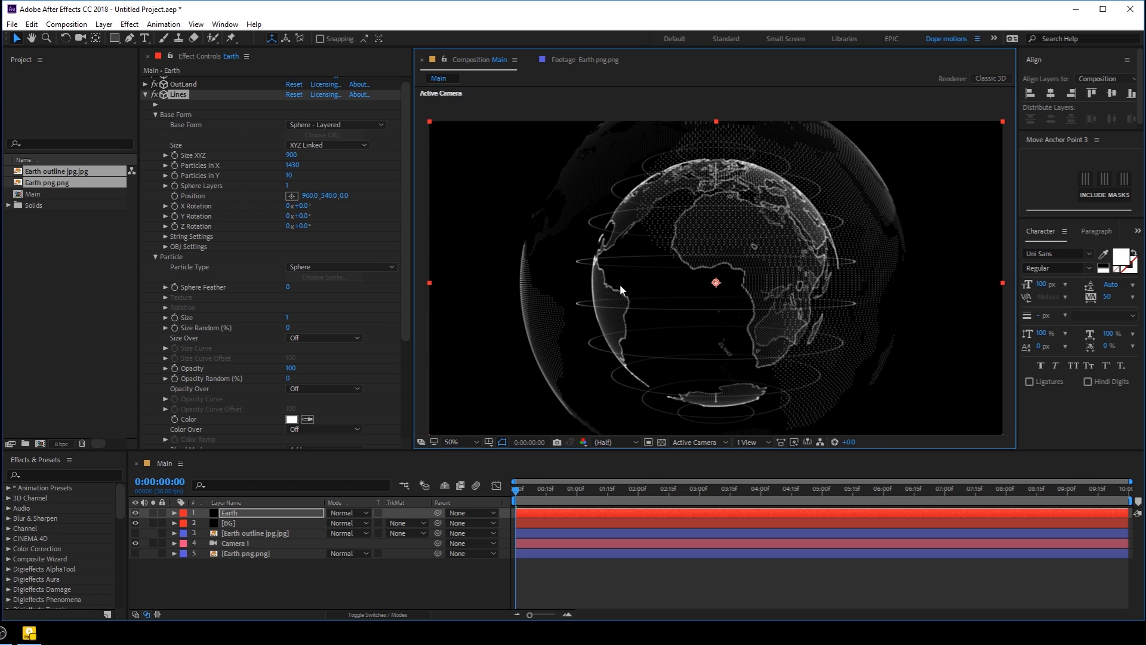
{"action": "left_click", "coordinate": [145, 94]}
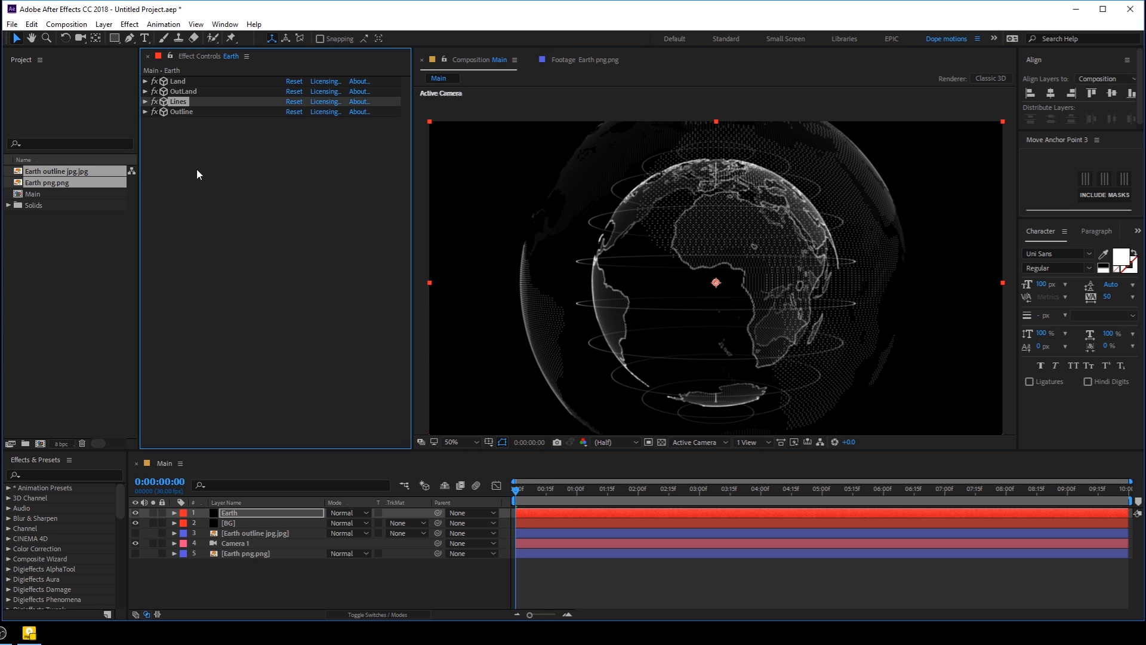
{"action": "left_click", "coordinate": [243, 164]}
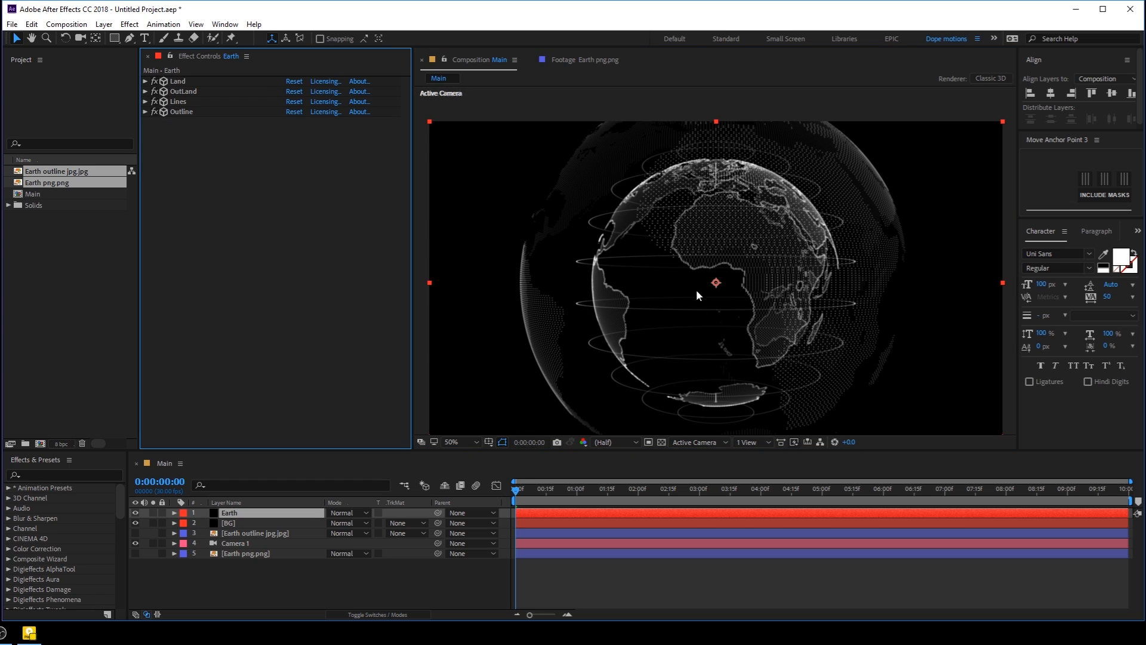
- Create a new 1920 x 1080 composition named Color_Map
{"action": "left_click", "coordinate": [251, 579]}
{"action": "left_click", "coordinate": [40, 384]}
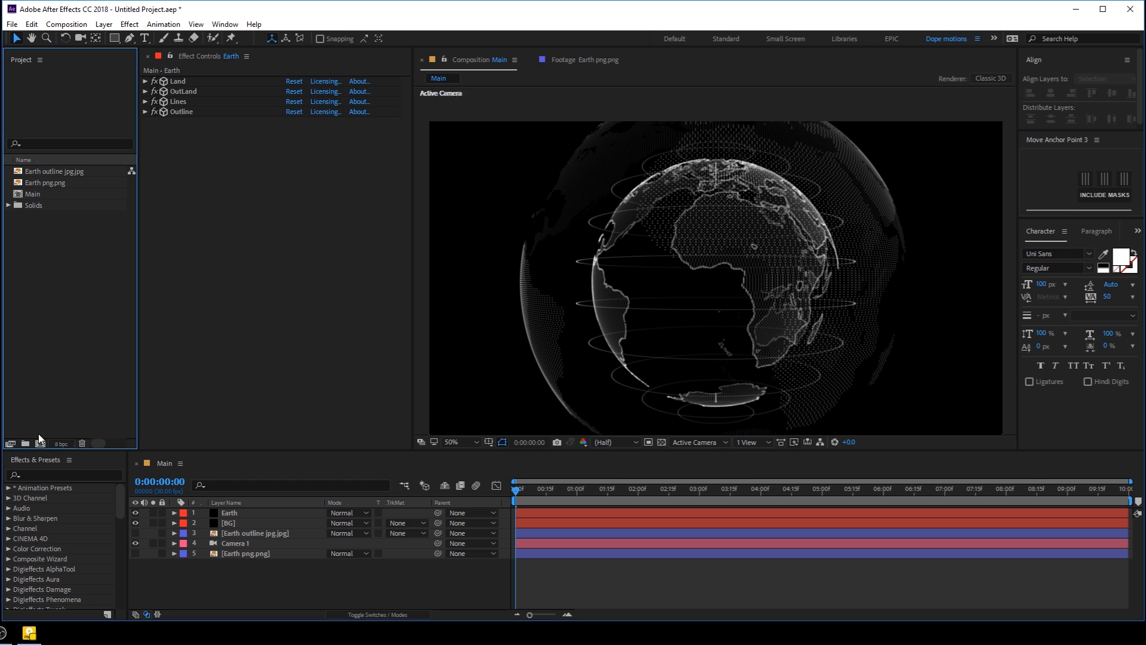
{"action": "left_click", "coordinate": [40, 443]}
{"action": "left_click_drag", "start_coordinate": [544, 99], "coordinate": [403, 139]}
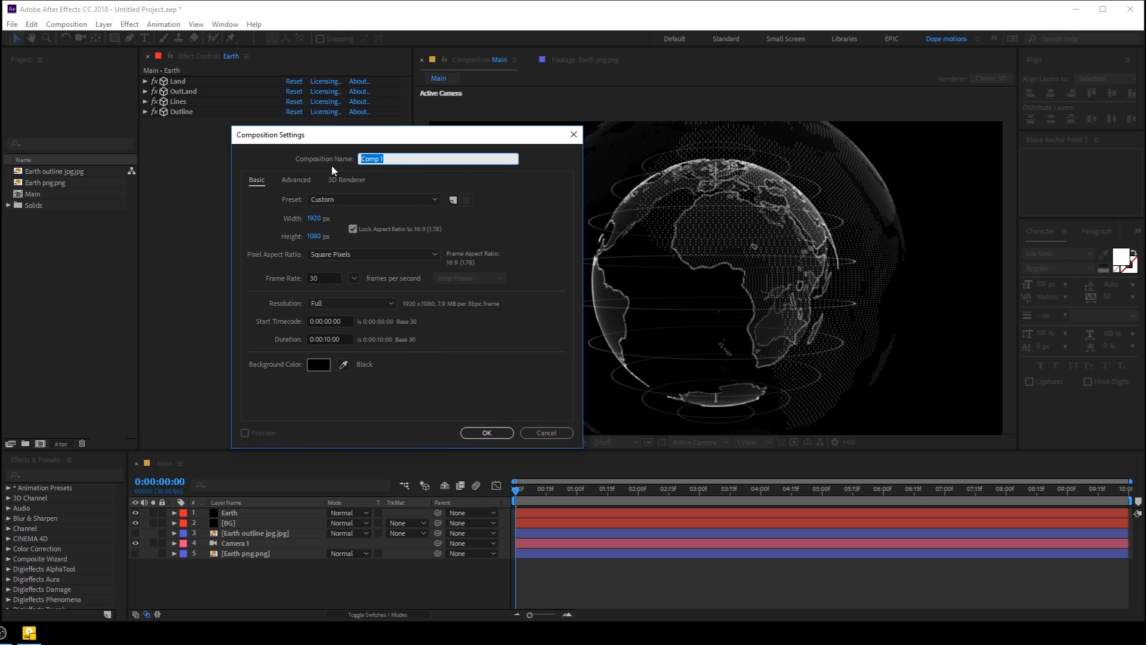
{"action": "type", "text": "Colo"}
{"action": "type", "text": "r_Mao"}
{"action": "type", "text": "p"}
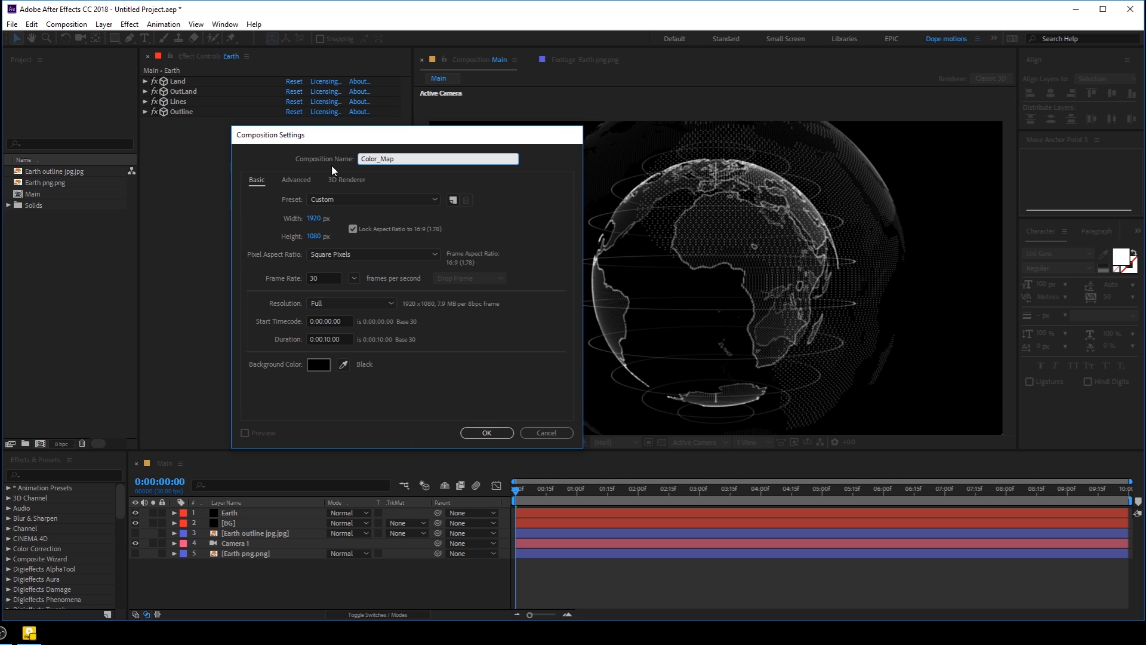
{"action": "key", "text": "Return"}
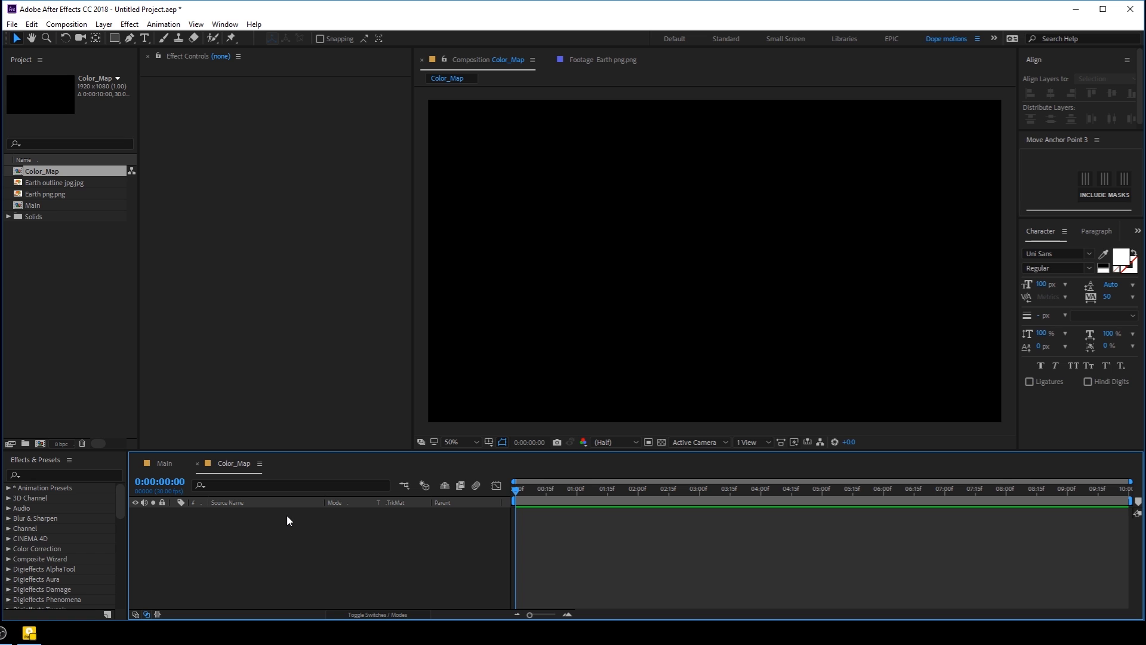
- Add a composition-sized black solid named Fractal to Color_Map
{"action": "key", "text": "ctrl+y"}
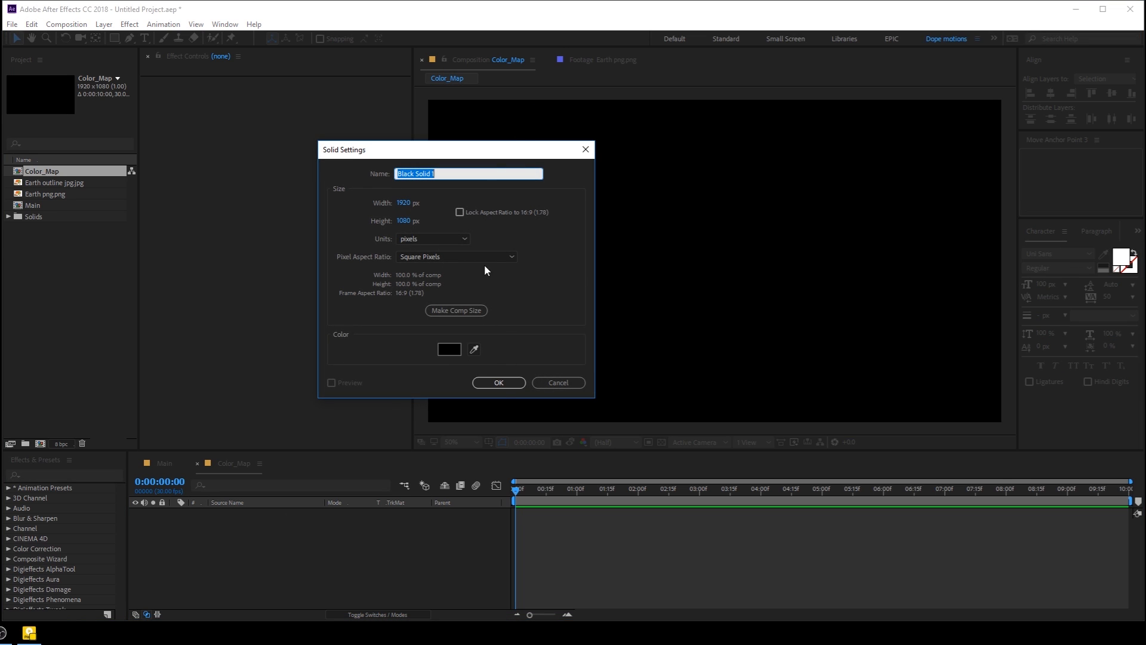
{"action": "type", "text": "Fractal"}
{"action": "key", "text": "Return"}
- Apply the Fractal Noise effect to the Fractal solid
{"action": "key", "text": "ctrl+space"}
{"action": "type", "text": "f"}
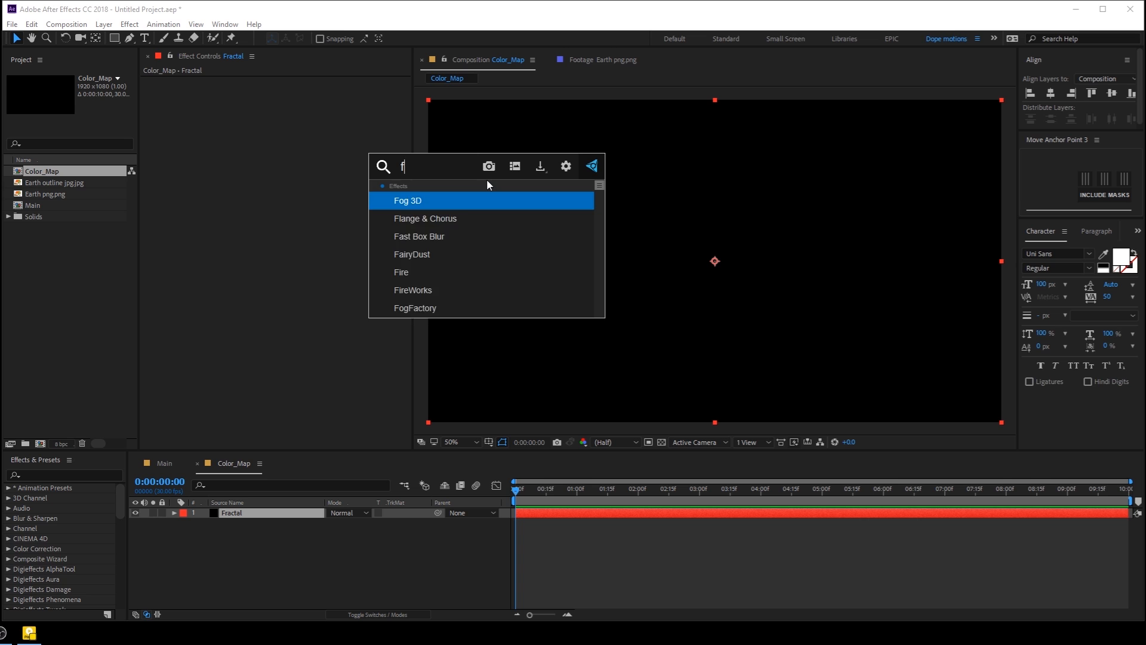
{"action": "type", "text": "rat"}
{"action": "key", "text": "BackSpace"}
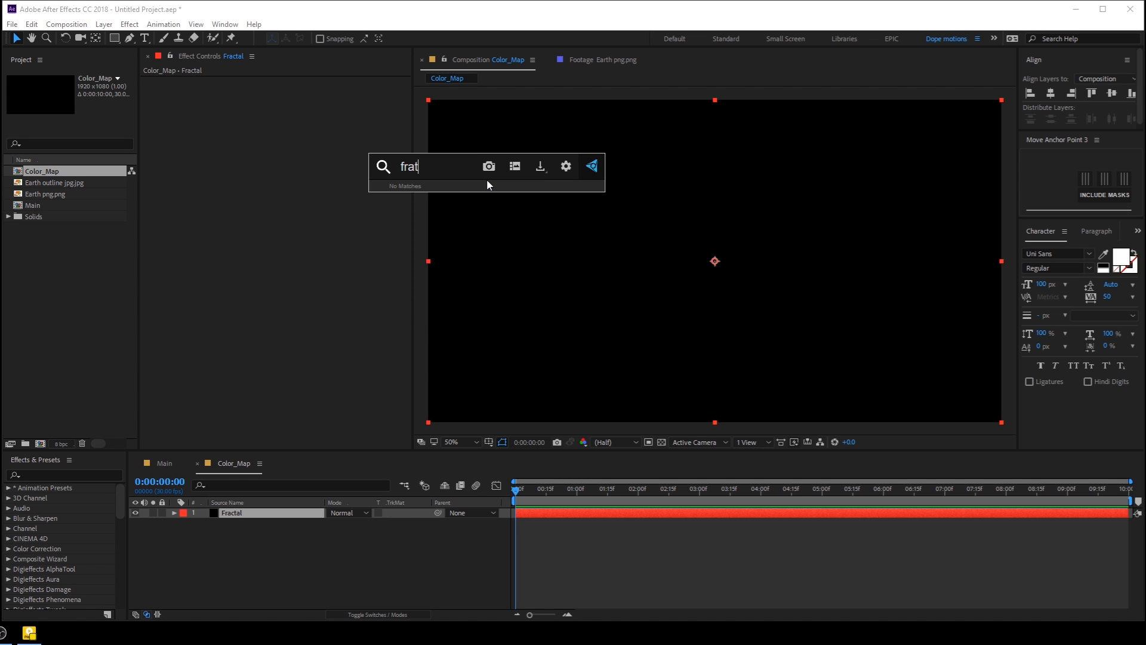
{"action": "type", "text": "c"}
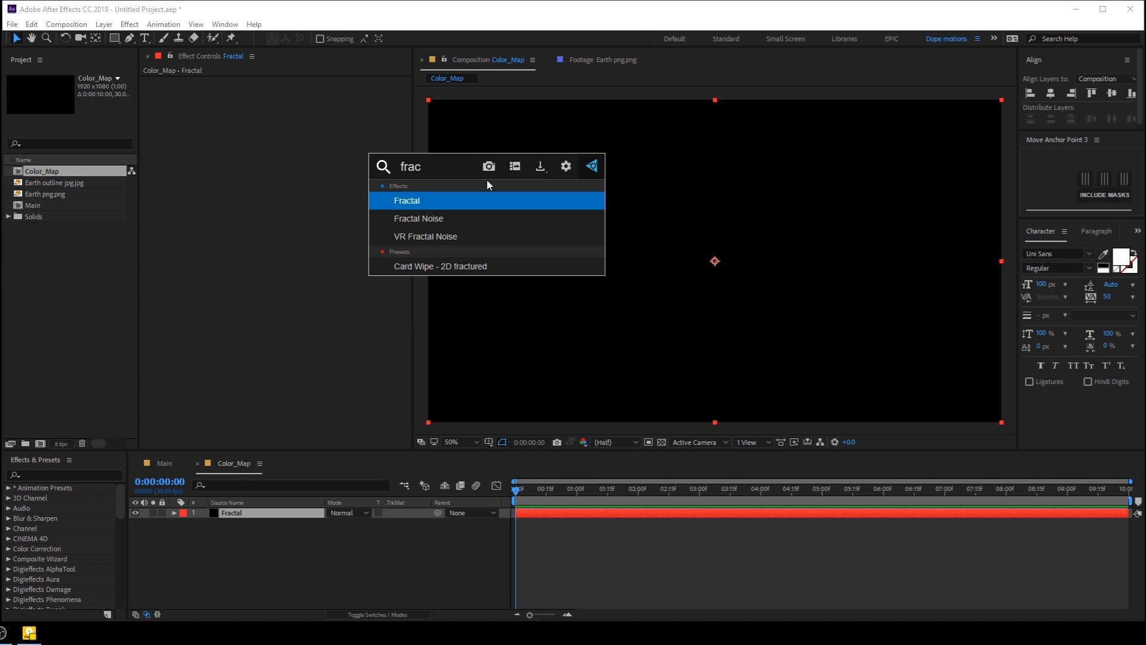
{"action": "left_click", "coordinate": [436, 219]}
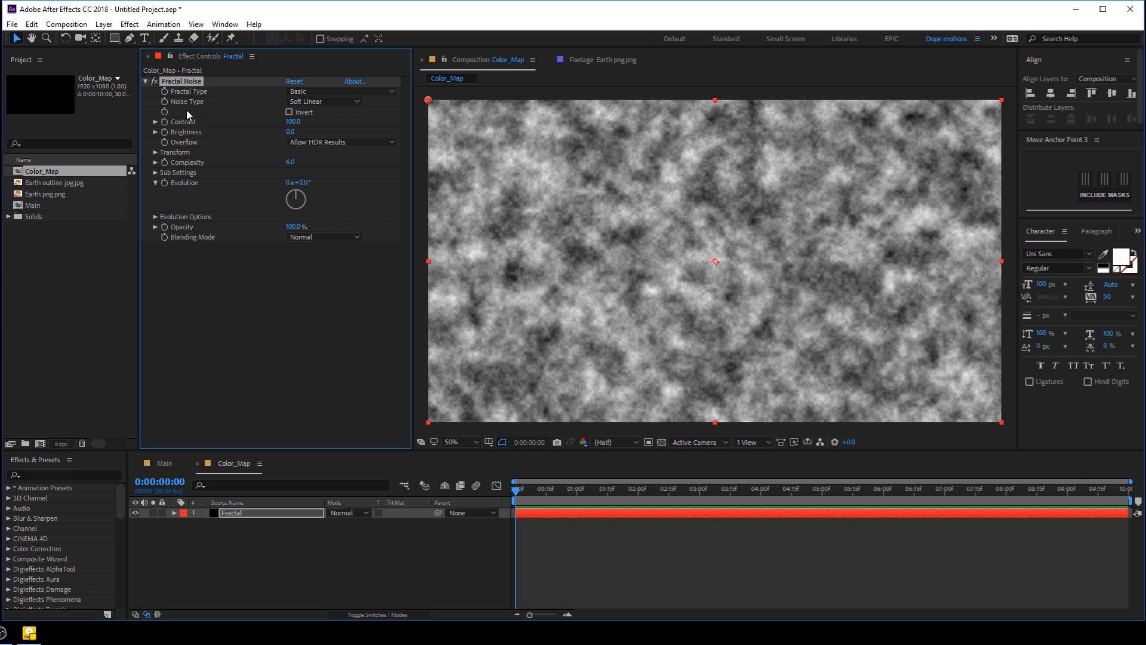
- Set the Fractal Noise to the Swirly fractal type with complexity 8, contrast 117 and brightness 15
{"action": "left_click", "coordinate": [332, 91]}
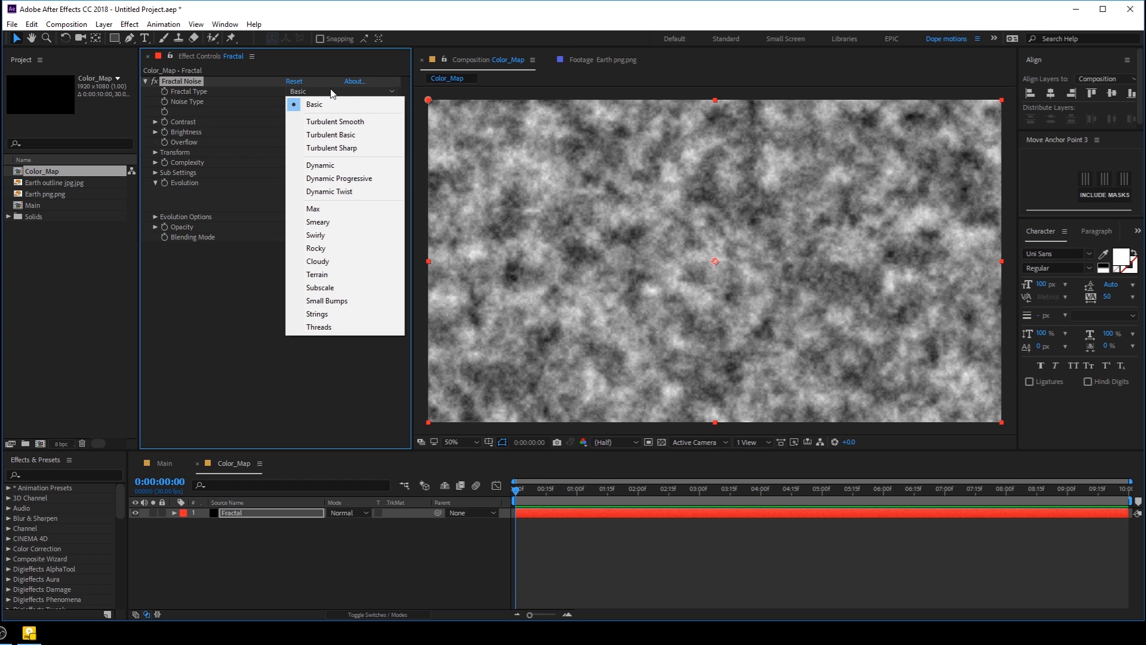
{"action": "left_click", "coordinate": [327, 236]}
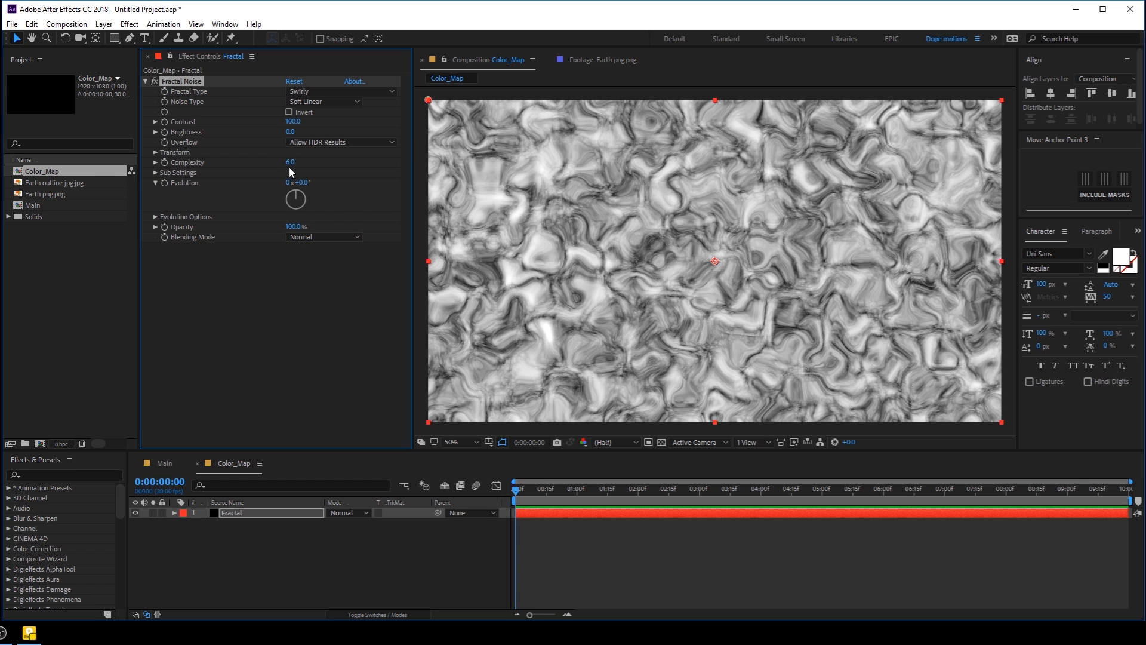
{"action": "left_click_drag", "start_coordinate": [291, 165], "coordinate": [319, 164]}
{"action": "left_click", "coordinate": [290, 167]}
{"action": "type", "text": "6"}
{"action": "key", "text": "Return"}
{"action": "left_click_drag", "start_coordinate": [289, 162], "coordinate": [324, 166]}
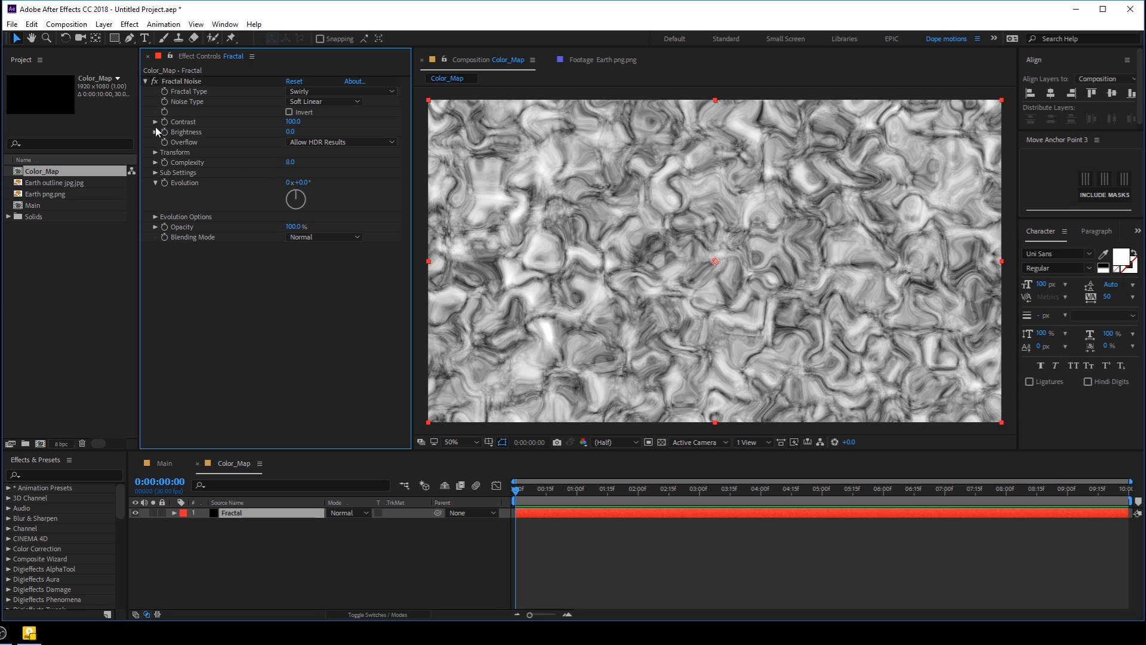
{"action": "mouse_move", "coordinate": [290, 131]}
{"action": "left_mouse_down"}
{"action": "mouse_move", "coordinate": [326, 131]}
{"action": "mouse_move", "coordinate": [297, 132]}
{"action": "mouse_move", "coordinate": [313, 121]}
{"action": "mouse_move", "coordinate": [303, 120]}
{"action": "left_mouse_up"}
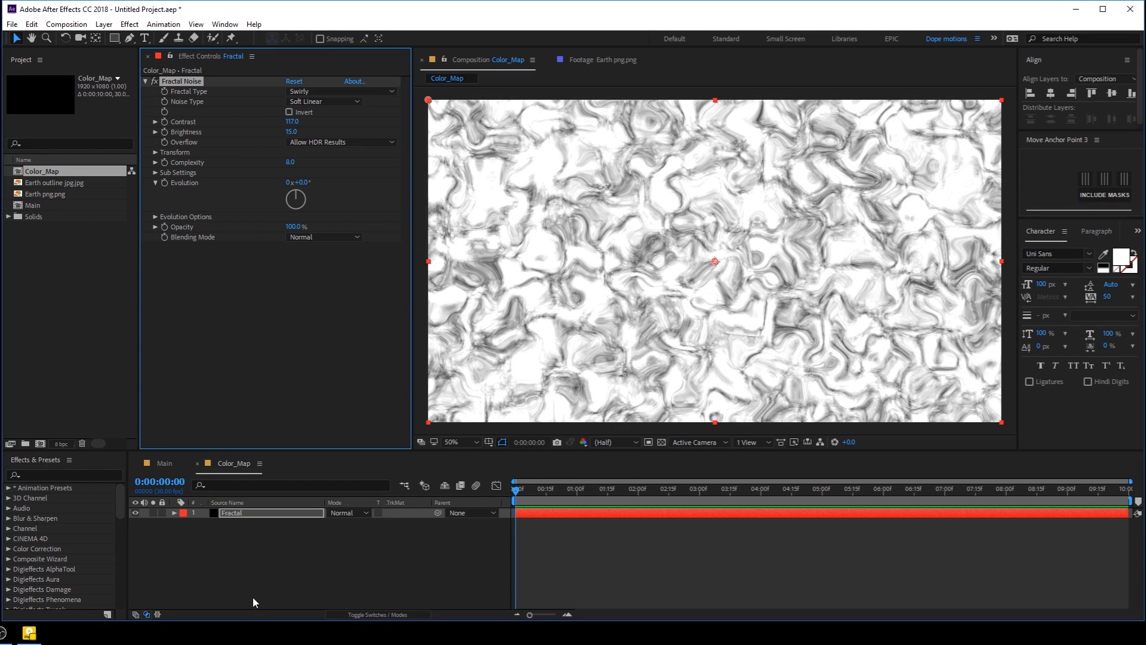
- Apply the Tint effect to the Fractal layer
{"action": "left_click", "coordinate": [235, 514]}
{"action": "key", "text": "ctrl+space"}
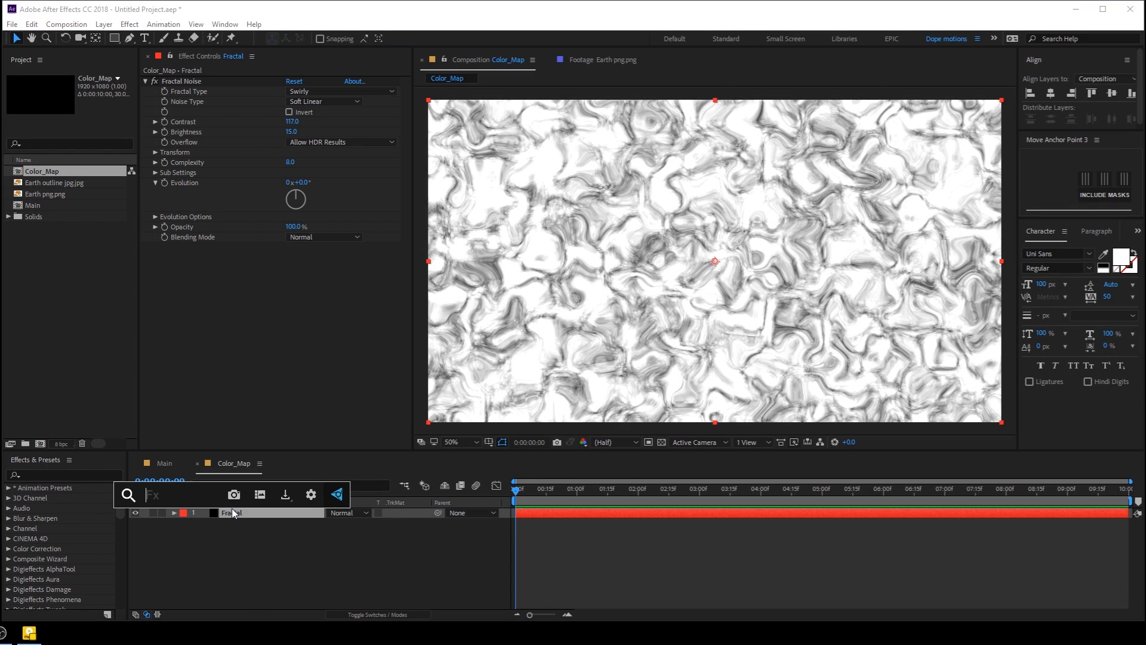
{"action": "type", "text": "tint"}
{"action": "left_click", "coordinate": [195, 525]}
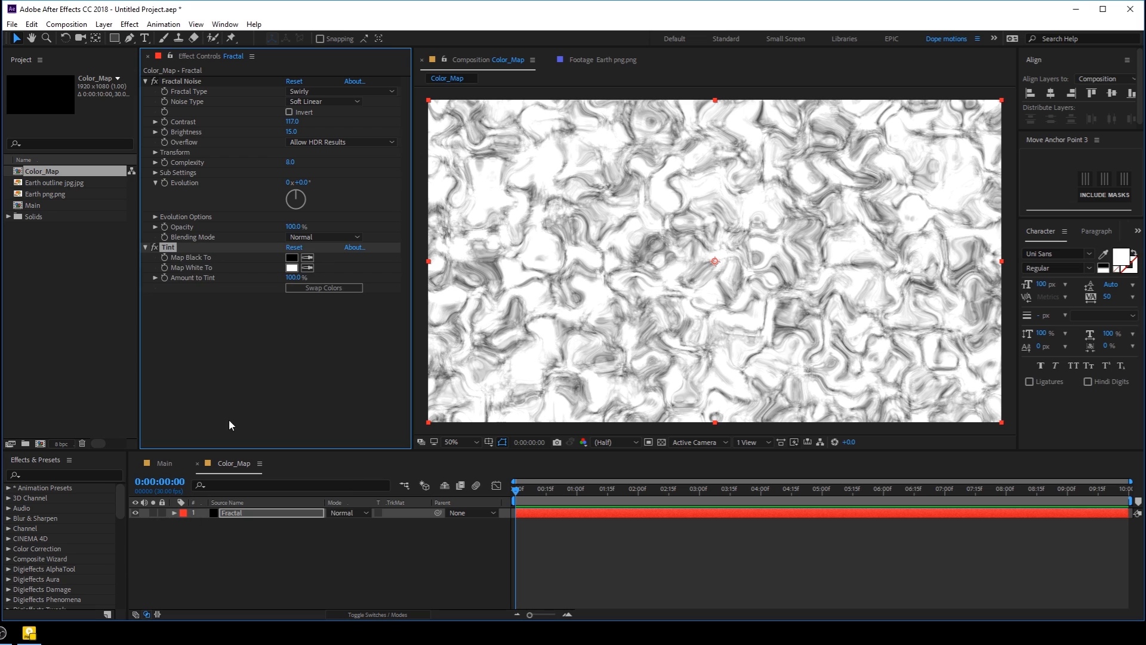
- Map the Tint effect's black to bright blue 007EFF
{"action": "left_click", "coordinate": [291, 258]}
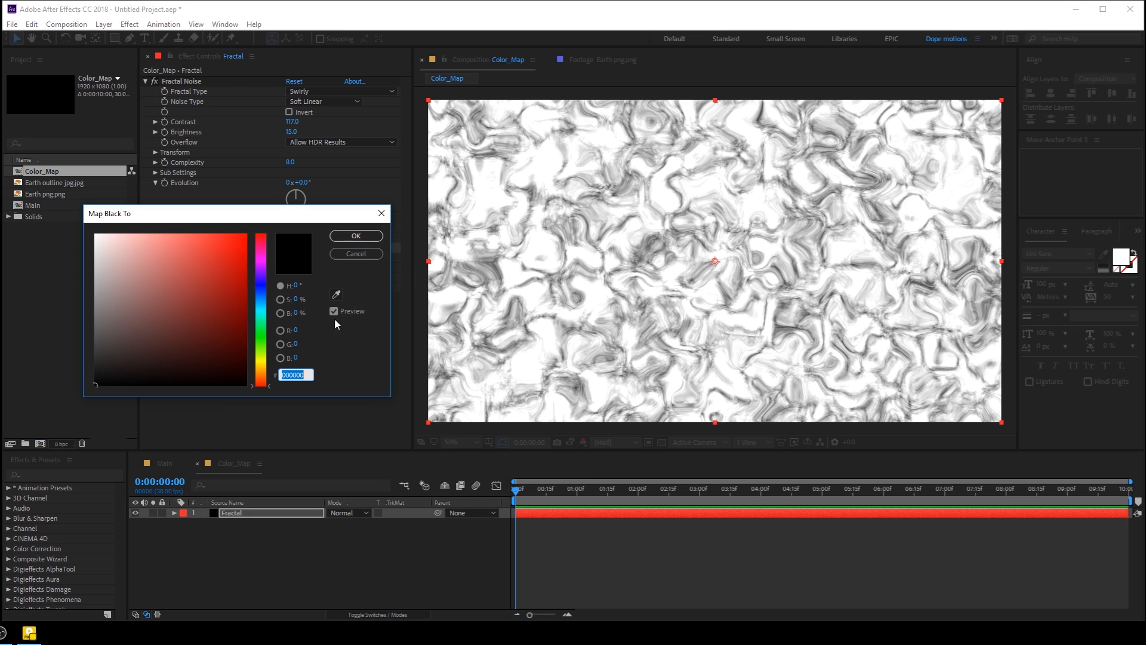
{"action": "left_click", "coordinate": [263, 298]}
{"action": "left_click", "coordinate": [245, 235]}
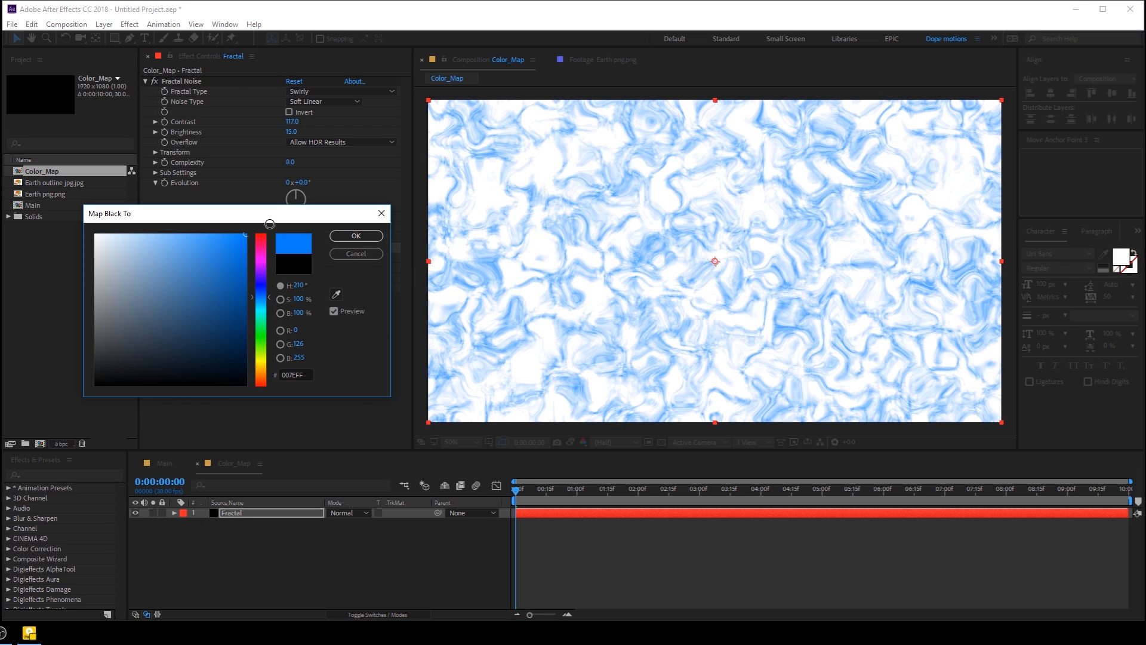
{"action": "left_click", "coordinate": [355, 237]}
- Map the Tint effect's white to light purple CAA0FF on the Fractal layer
{"action": "left_click", "coordinate": [292, 268]}
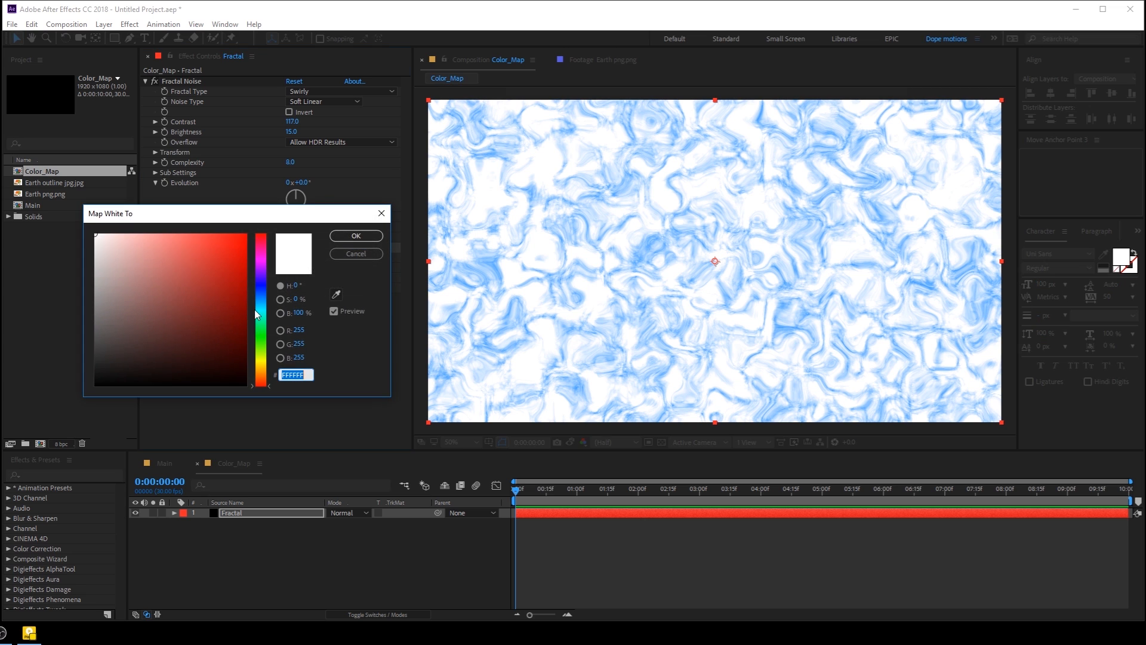
{"action": "left_click", "coordinate": [263, 278]}
{"action": "mouse_move", "coordinate": [216, 258]}
{"action": "left_mouse_down"}
{"action": "mouse_move", "coordinate": [173, 233]}
{"action": "mouse_move", "coordinate": [132, 230]}
{"action": "mouse_move", "coordinate": [146, 230]}
{"action": "left_mouse_up"}
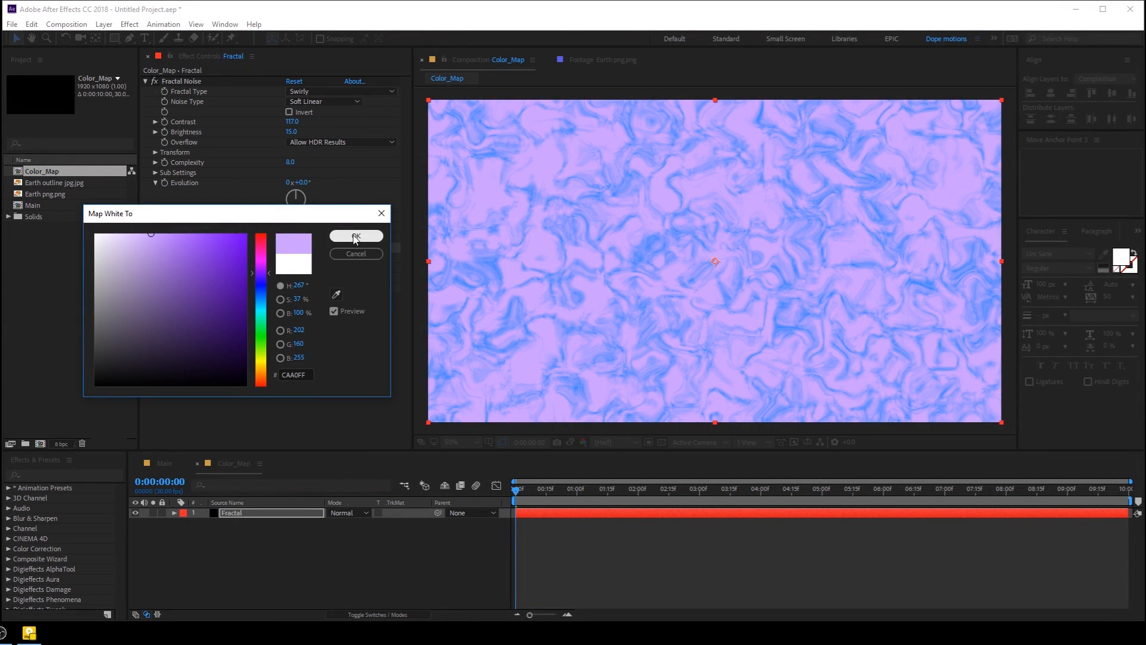
{"action": "left_click", "coordinate": [356, 236]}
- Change the Tint effect's black mapping to a deeper blue, 0A69F8
{"action": "left_click", "coordinate": [291, 257]}
{"action": "mouse_move", "coordinate": [246, 255]}
{"action": "left_mouse_down"}
{"action": "mouse_move", "coordinate": [251, 264]}
{"action": "mouse_move", "coordinate": [252, 242]}
{"action": "left_mouse_up"}
{"action": "left_click", "coordinate": [259, 242]}
{"action": "left_click_drag", "start_coordinate": [265, 293], "coordinate": [269, 294]}
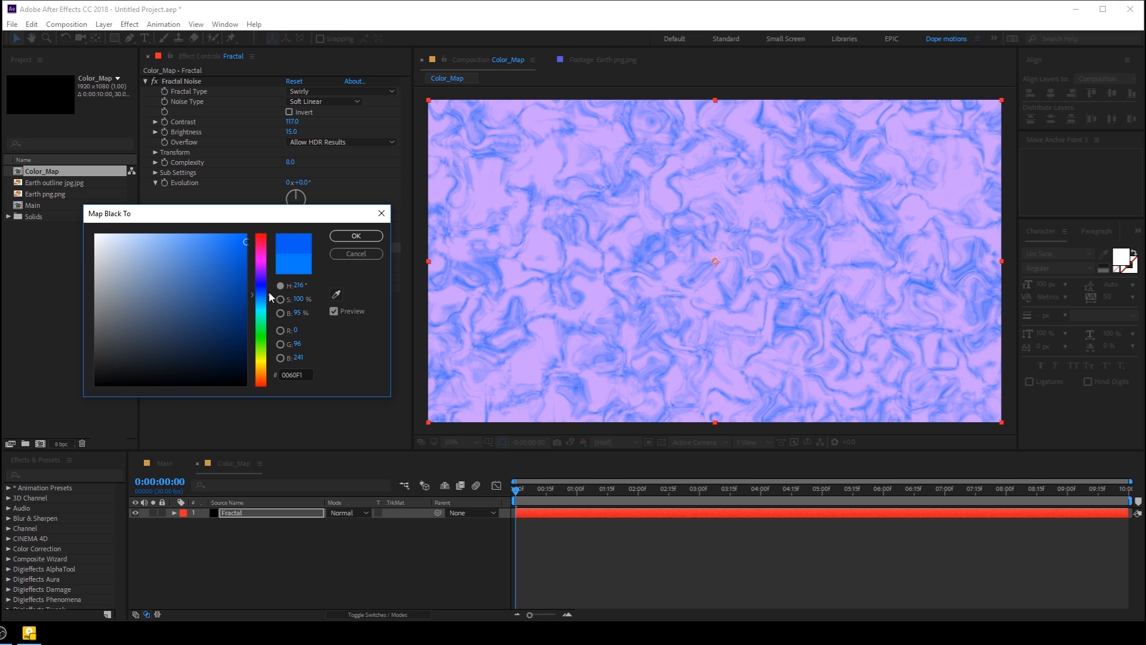
{"action": "left_click", "coordinate": [356, 236]}
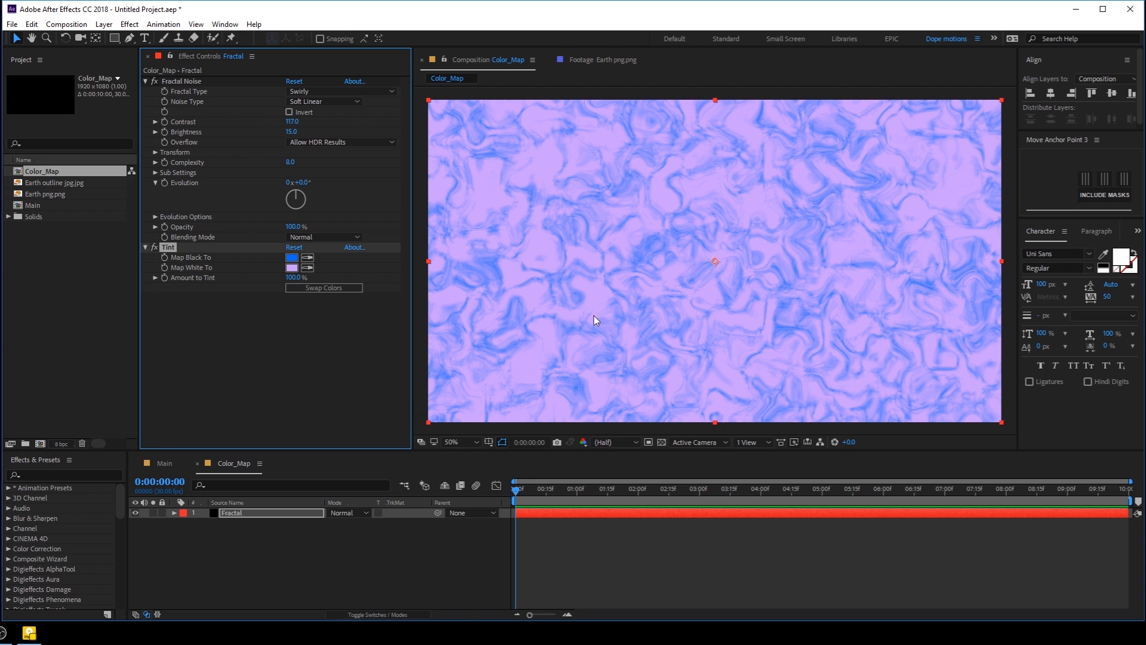
- Add the Color_Map composition as the lowest layer of the Main composition and hide it
{"action": "left_click", "coordinate": [197, 567]}
{"action": "left_click", "coordinate": [164, 465]}
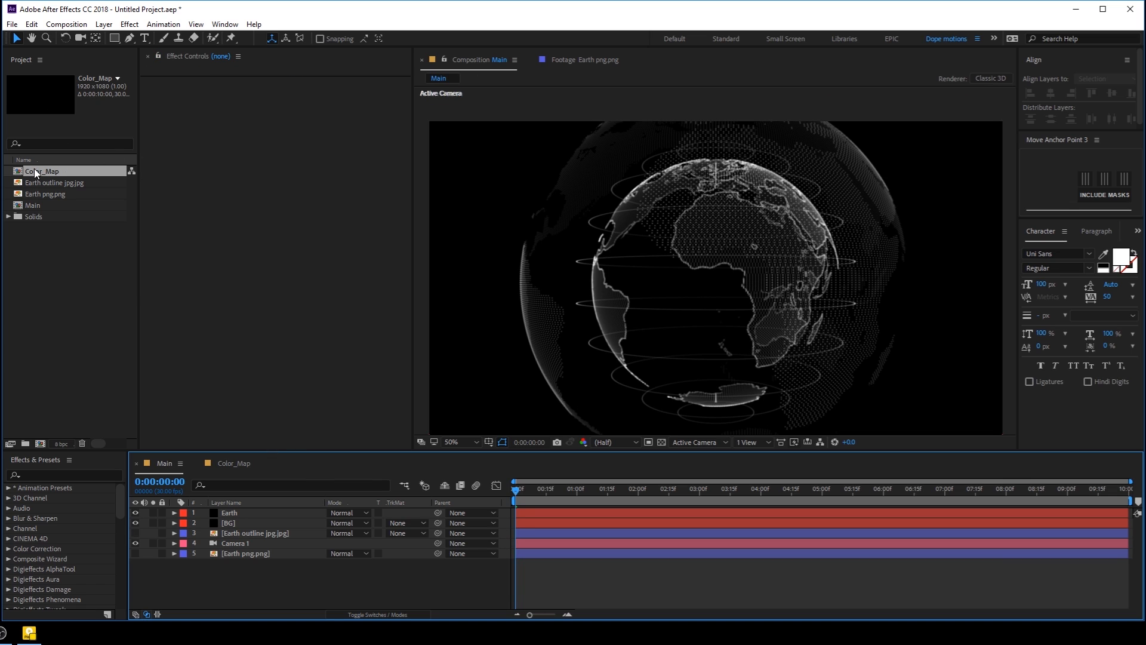
{"action": "left_click_drag", "start_coordinate": [34, 169], "coordinate": [235, 563]}
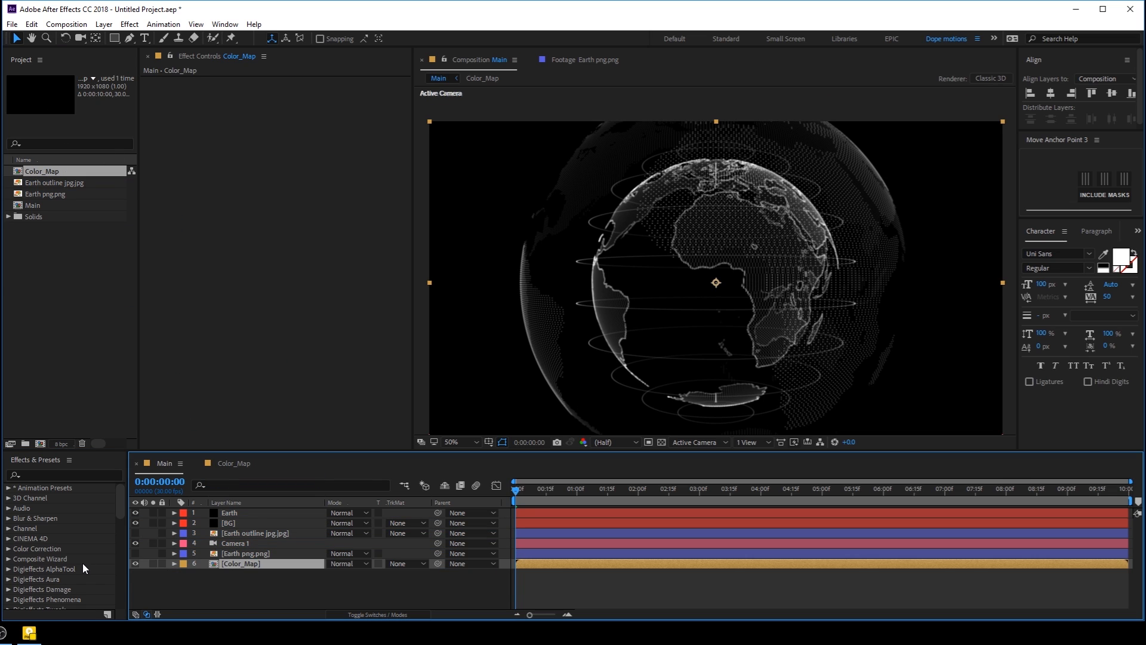
{"action": "left_click", "coordinate": [136, 564]}
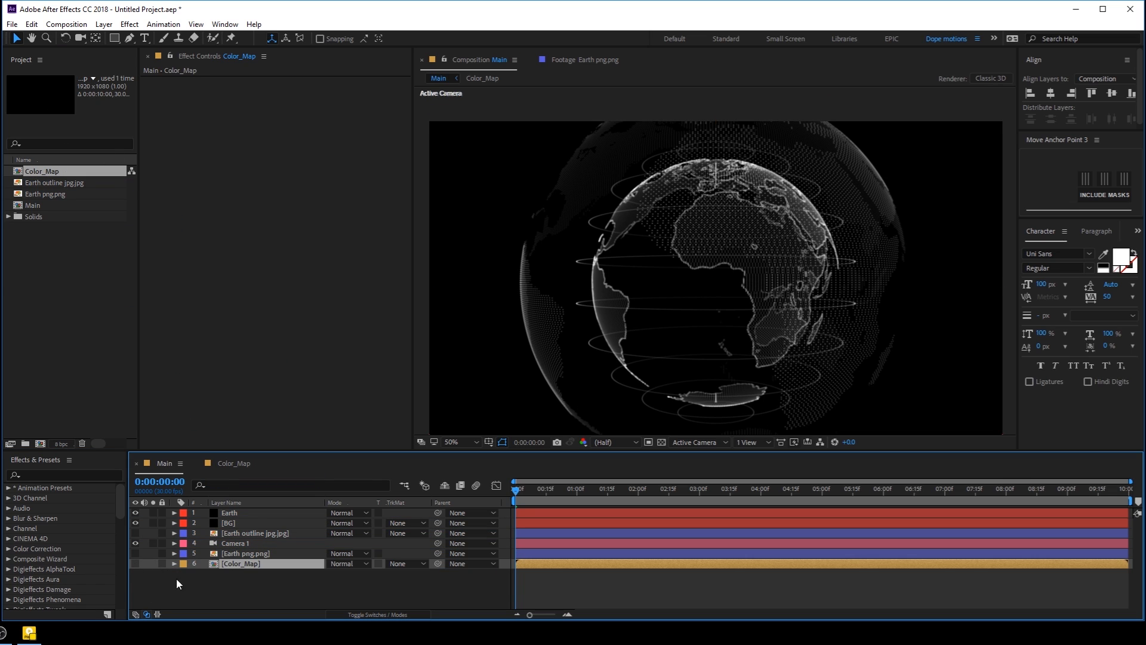
- Set the Color and Alpha layer map of the Earth layer's Land effect to Color_Map
{"action": "left_click", "coordinate": [234, 512]}
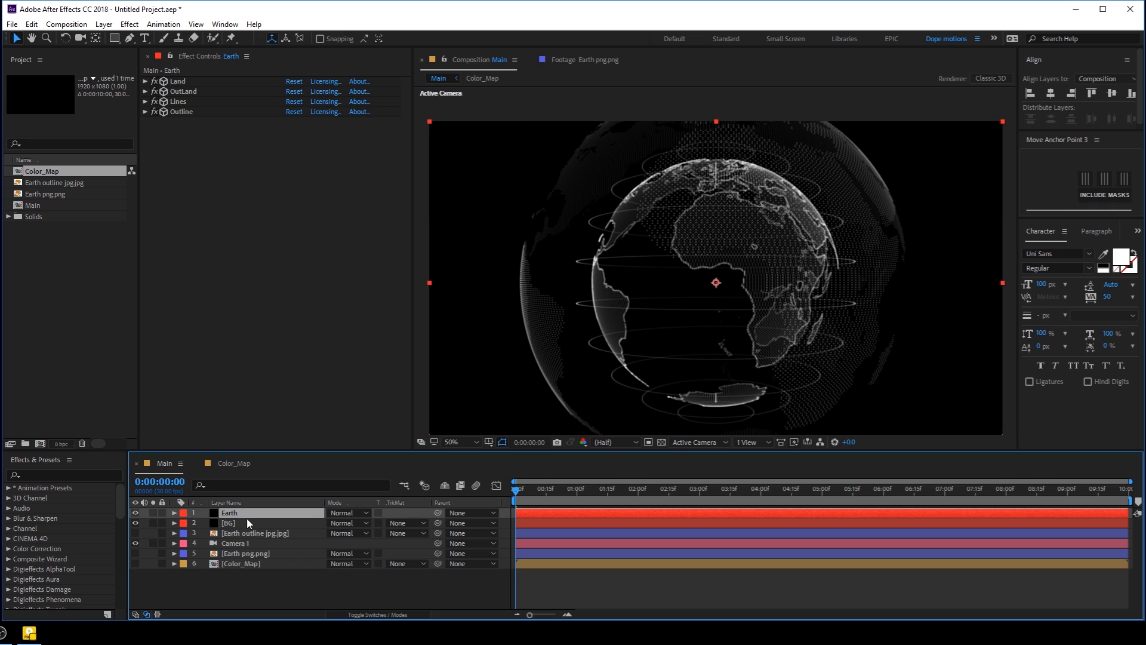
{"action": "left_click", "coordinate": [145, 82]}
{"action": "left_click", "coordinate": [156, 213]}
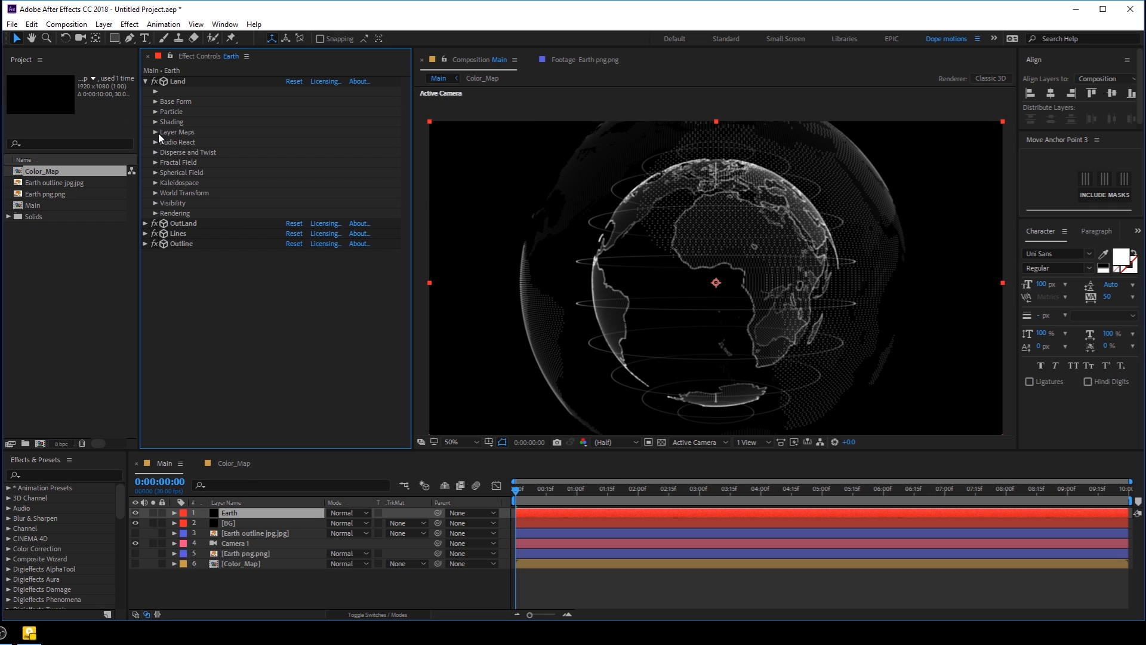
{"action": "left_click", "coordinate": [155, 132]}
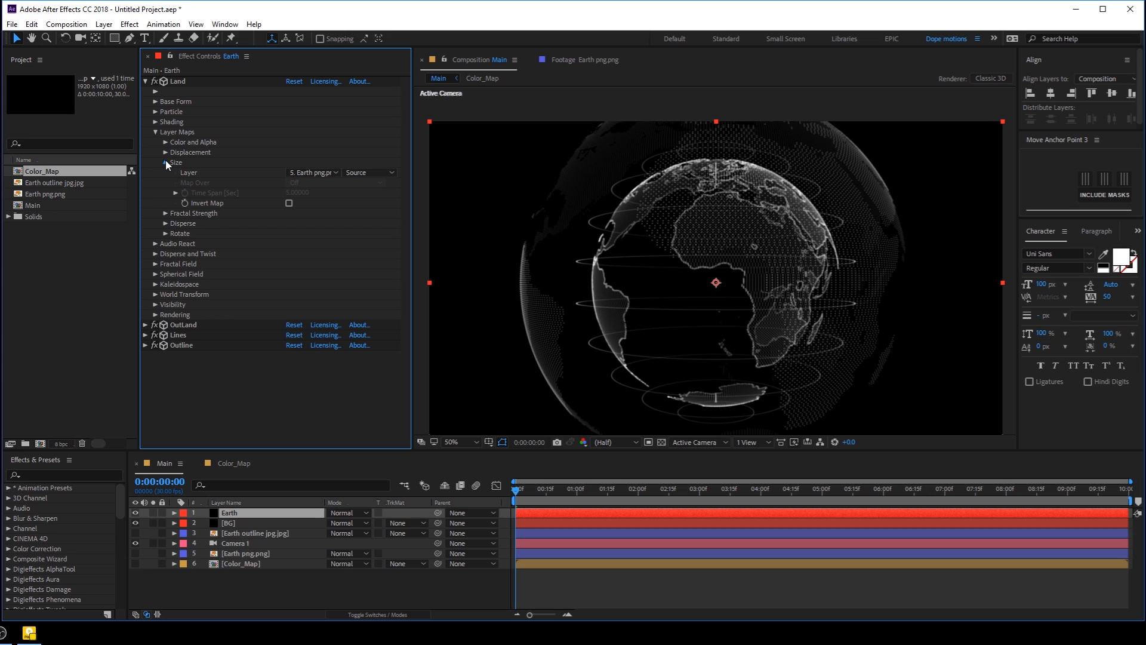
{"action": "left_click", "coordinate": [166, 143]}
{"action": "left_click", "coordinate": [166, 143]}
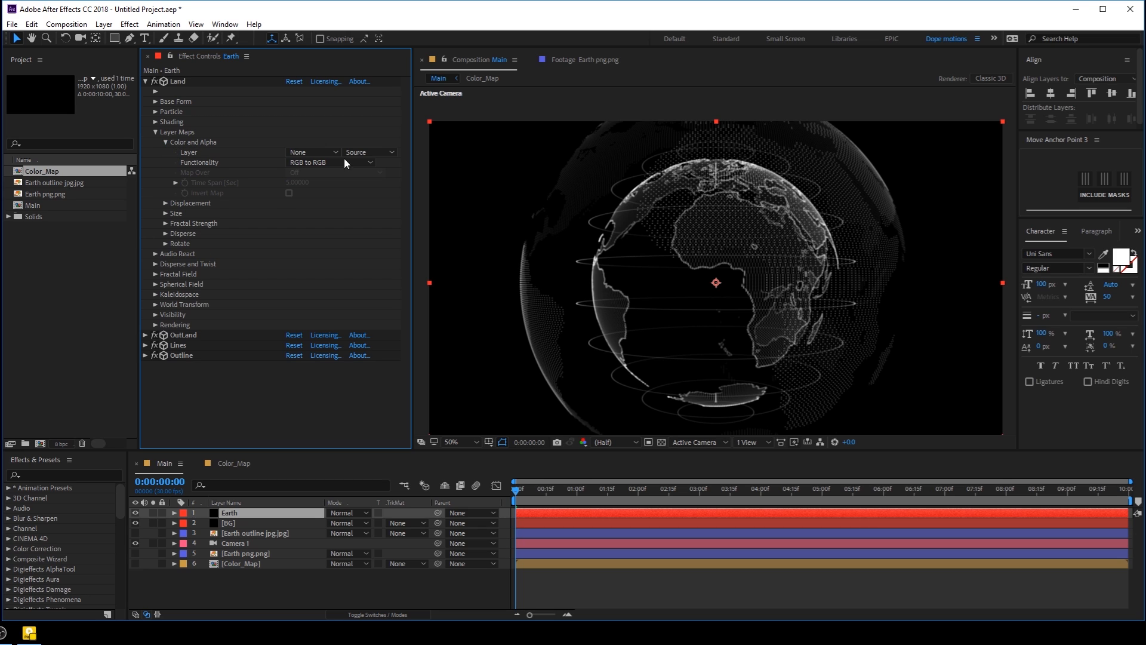
{"action": "left_click", "coordinate": [304, 154]}
{"action": "left_click", "coordinate": [333, 235]}
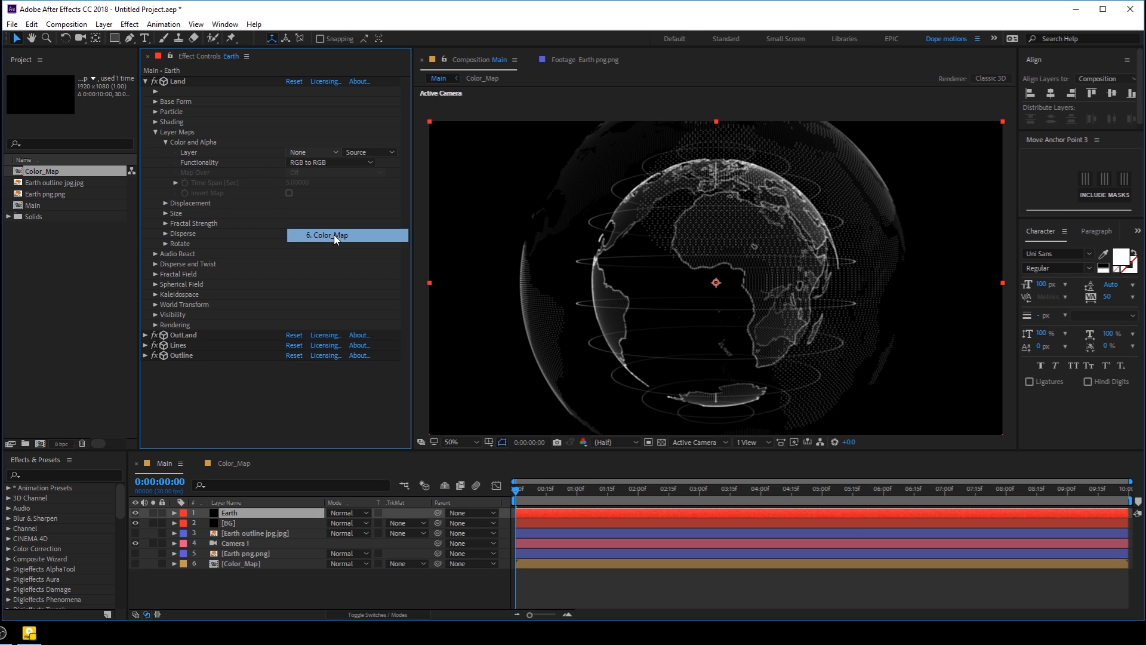
{"action": "key", "text": "slash"}
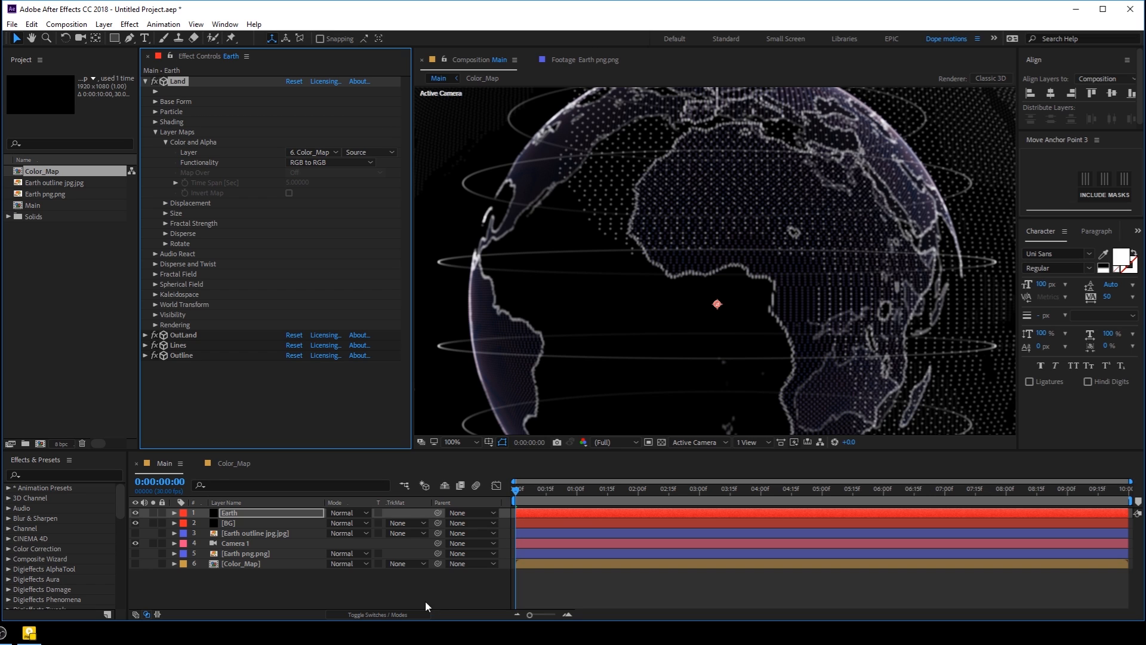
- Try orange F8B20A as the Tint effect's black mapping in Color_Map, and undo the change
{"action": "left_click", "coordinate": [233, 463]}
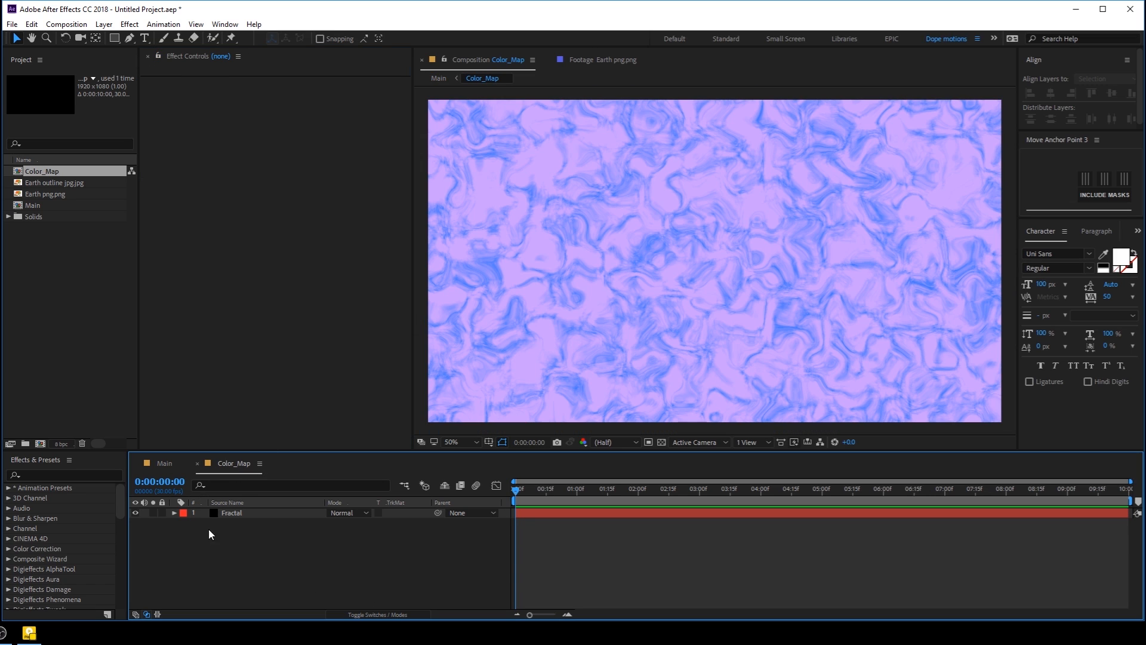
{"action": "left_click", "coordinate": [238, 512]}
{"action": "left_click", "coordinate": [292, 257]}
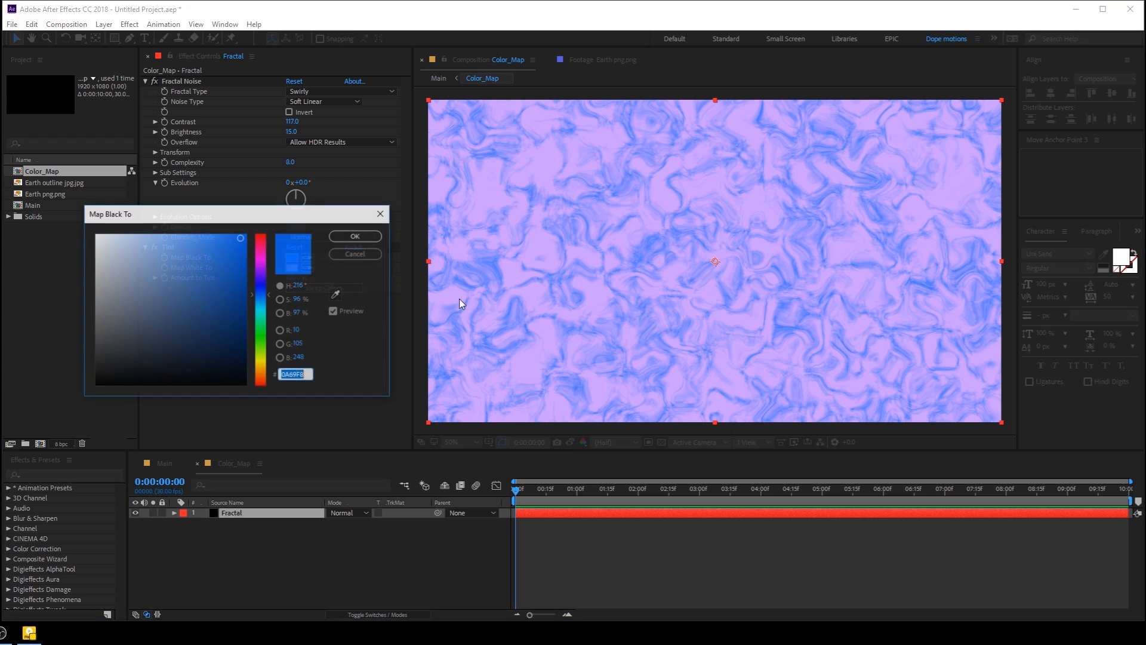
{"action": "left_click_drag", "start_coordinate": [263, 334], "coordinate": [263, 367]}
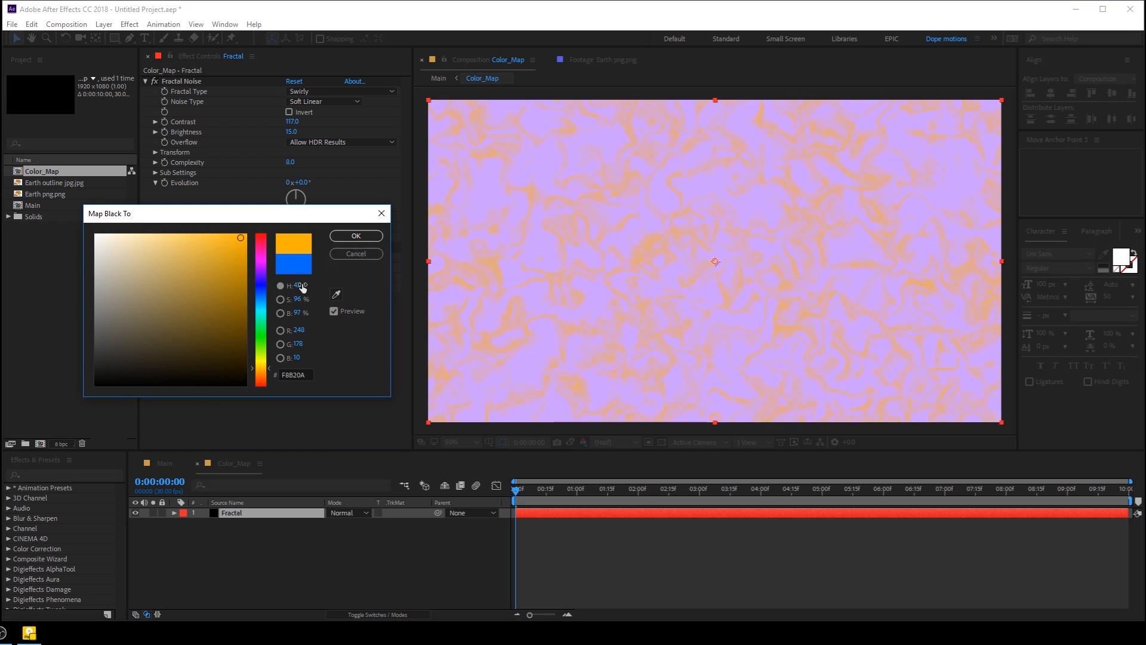
{"action": "left_click", "coordinate": [355, 237]}
{"action": "left_click", "coordinate": [164, 463]}
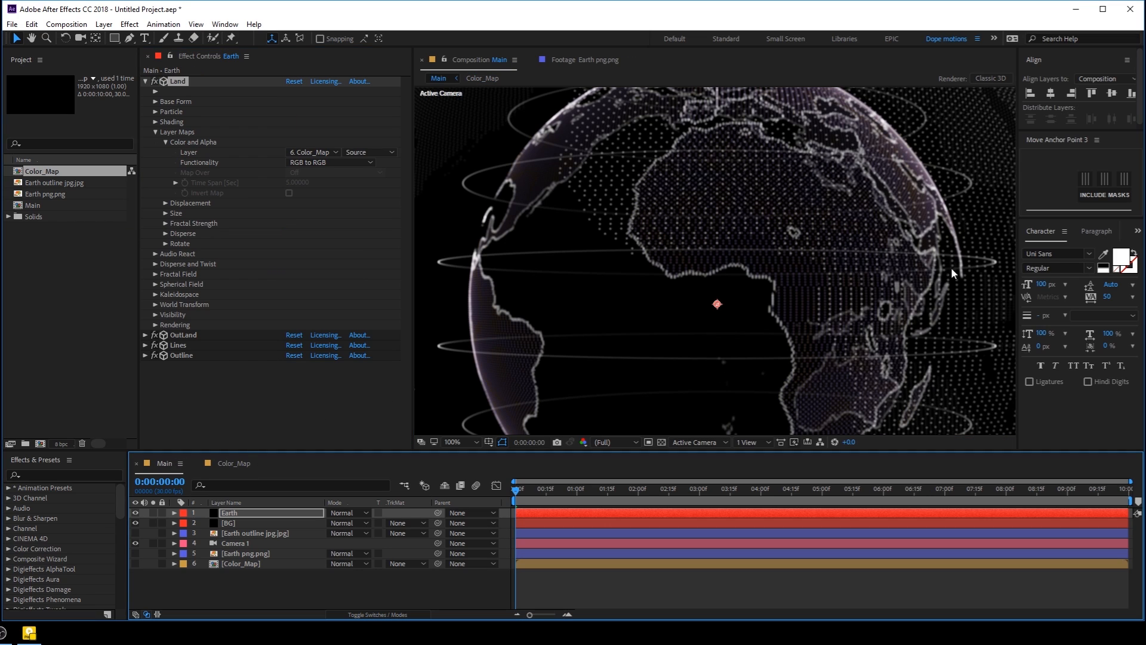
{"action": "key", "text": "ctrl+z"}
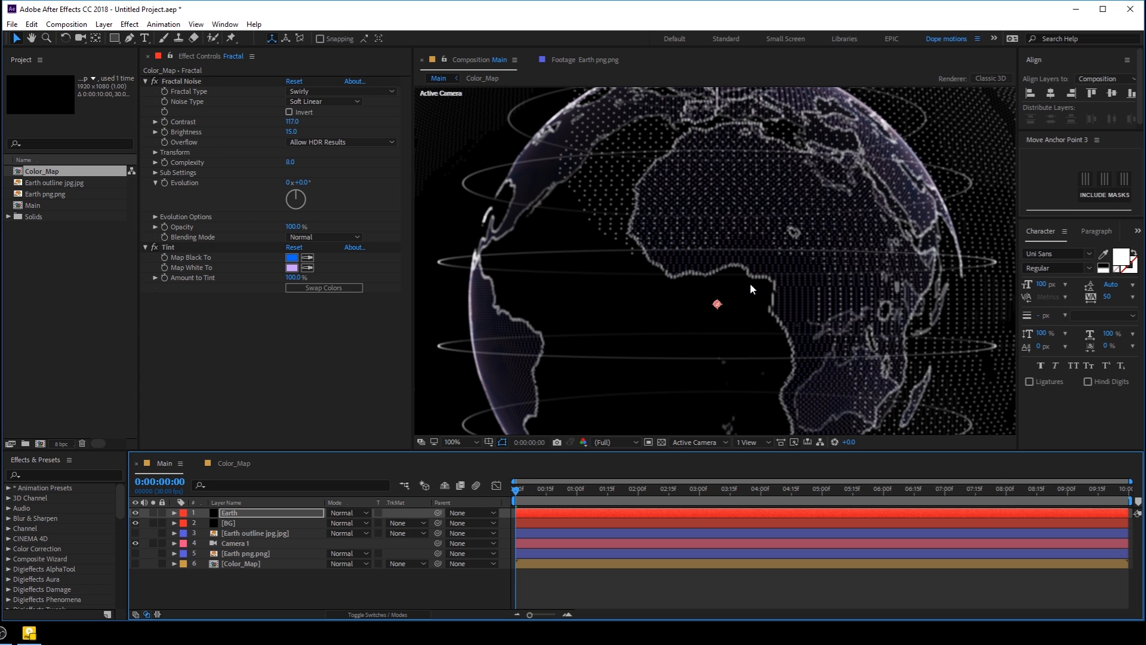
- Set the Color and Alpha layer map of the Earth layer's OutLand effect to Color_Map
{"action": "left_click", "coordinate": [231, 513]}
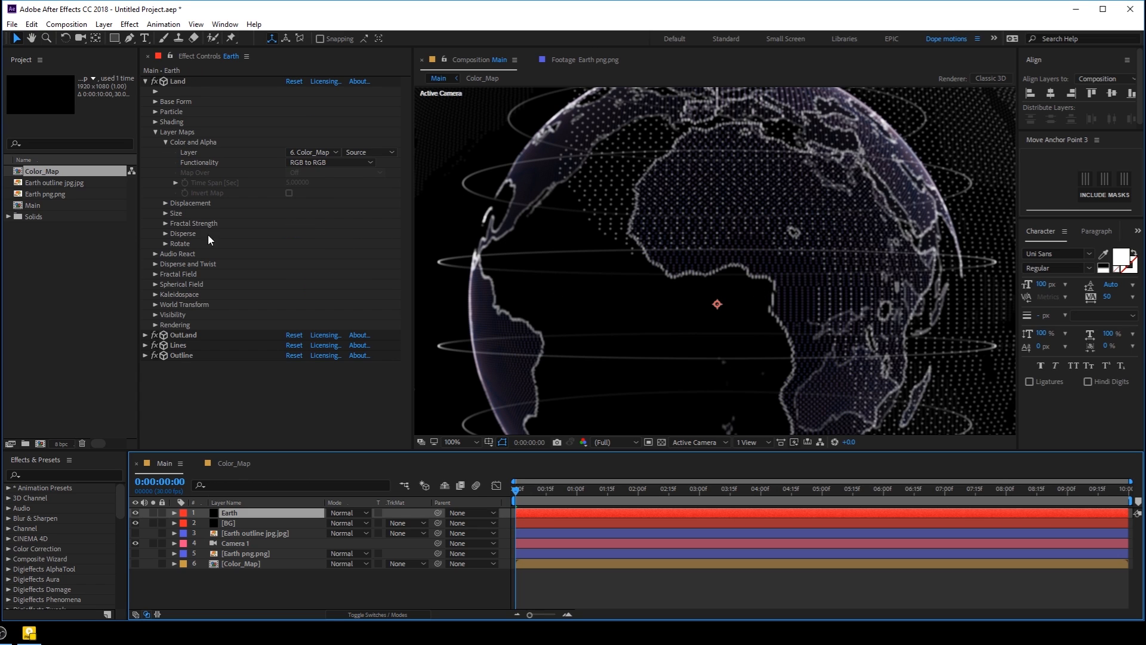
{"action": "left_click", "coordinate": [145, 82]}
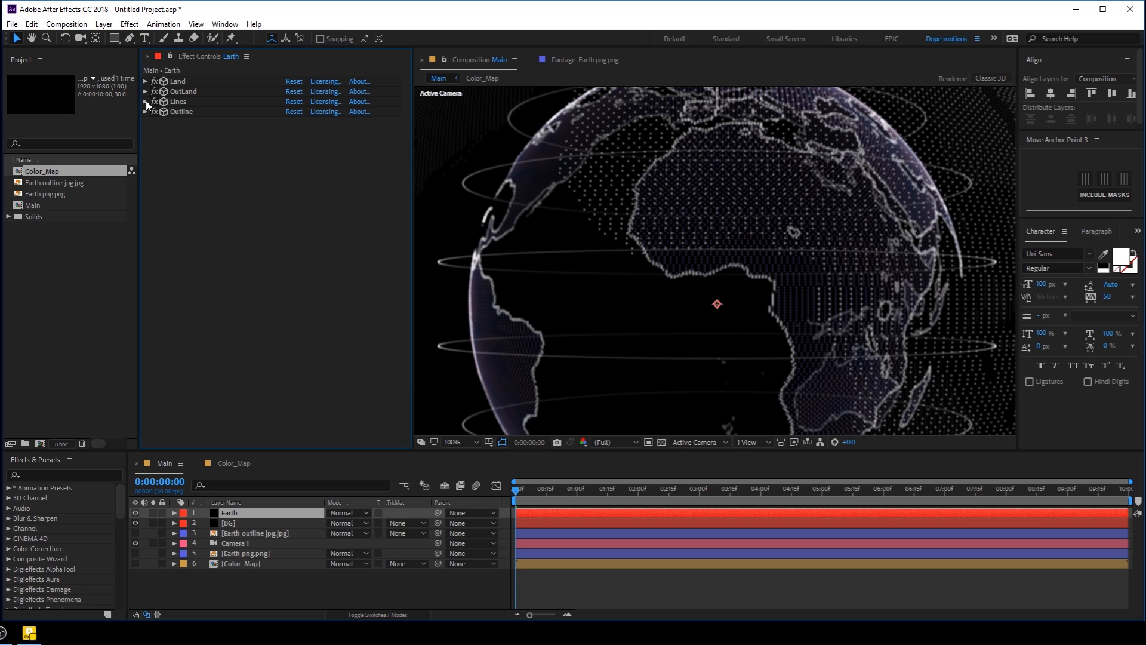
{"action": "left_click", "coordinate": [144, 92]}
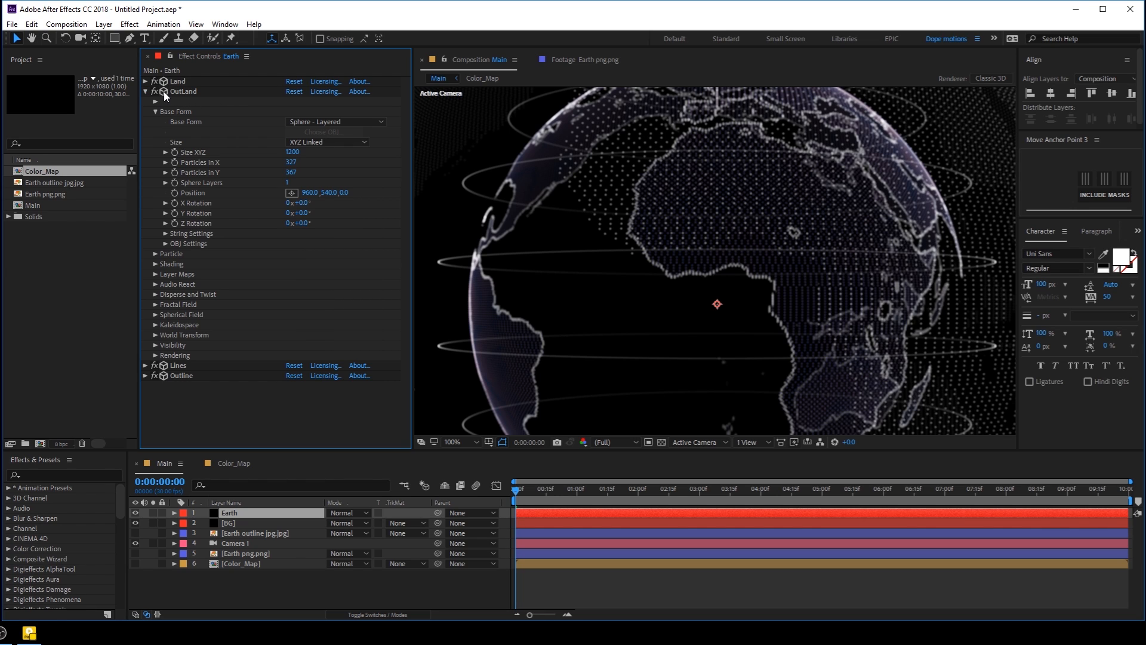
{"action": "left_click", "coordinate": [155, 275]}
{"action": "left_click", "coordinate": [165, 284]}
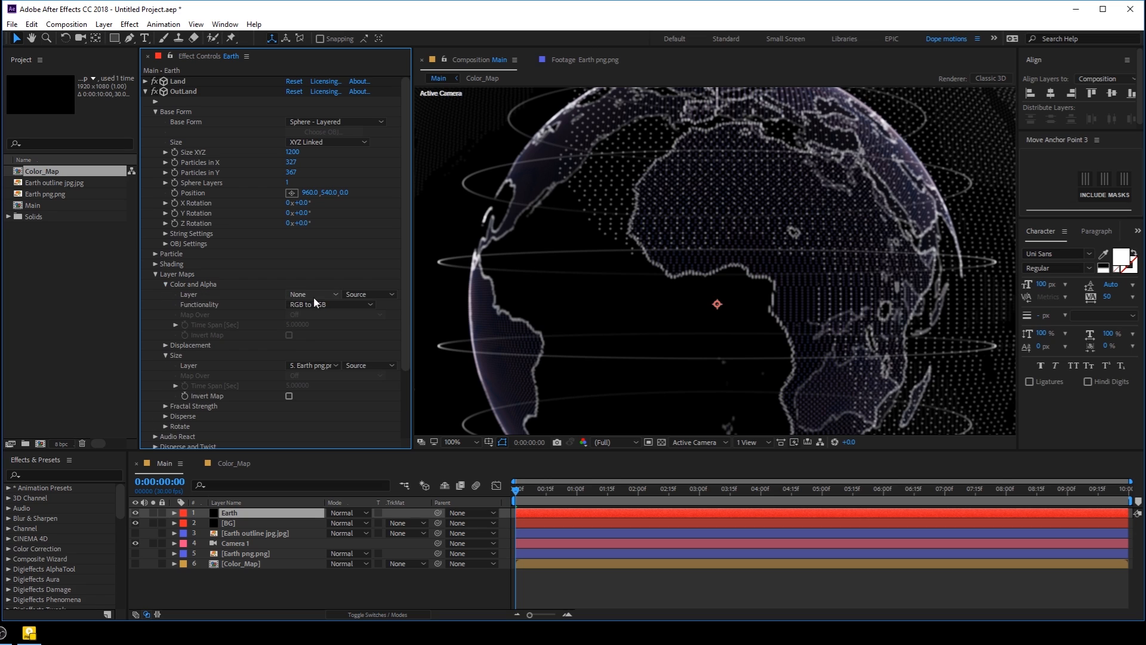
{"action": "left_click", "coordinate": [313, 297]}
{"action": "left_click", "coordinate": [338, 373]}
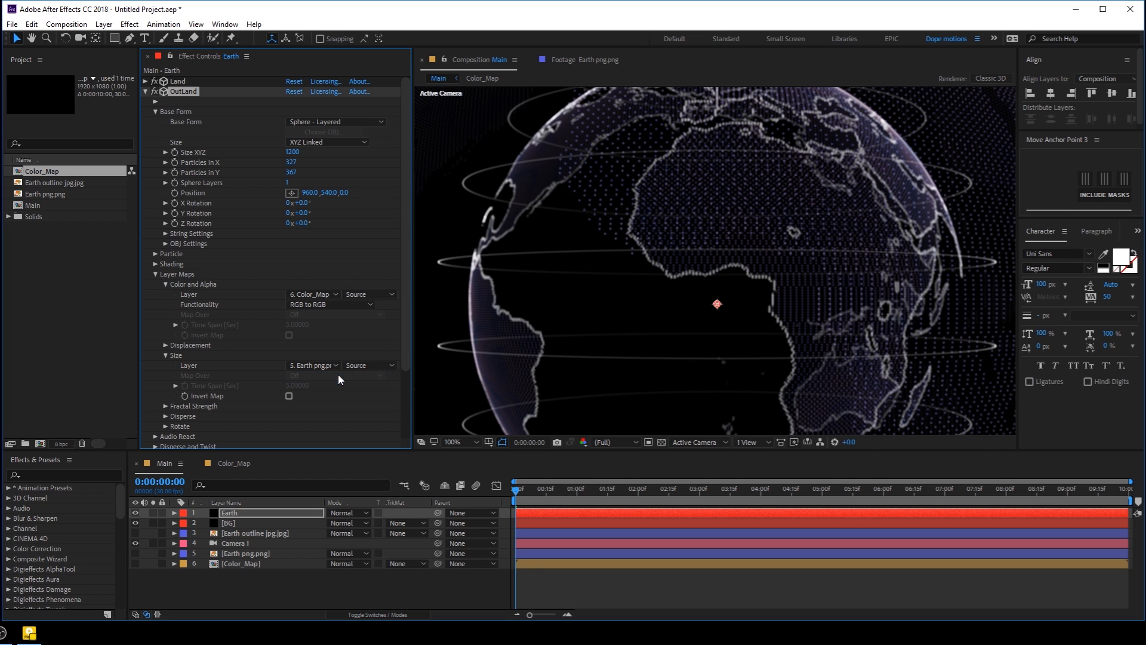
{"action": "left_click", "coordinate": [155, 277]}
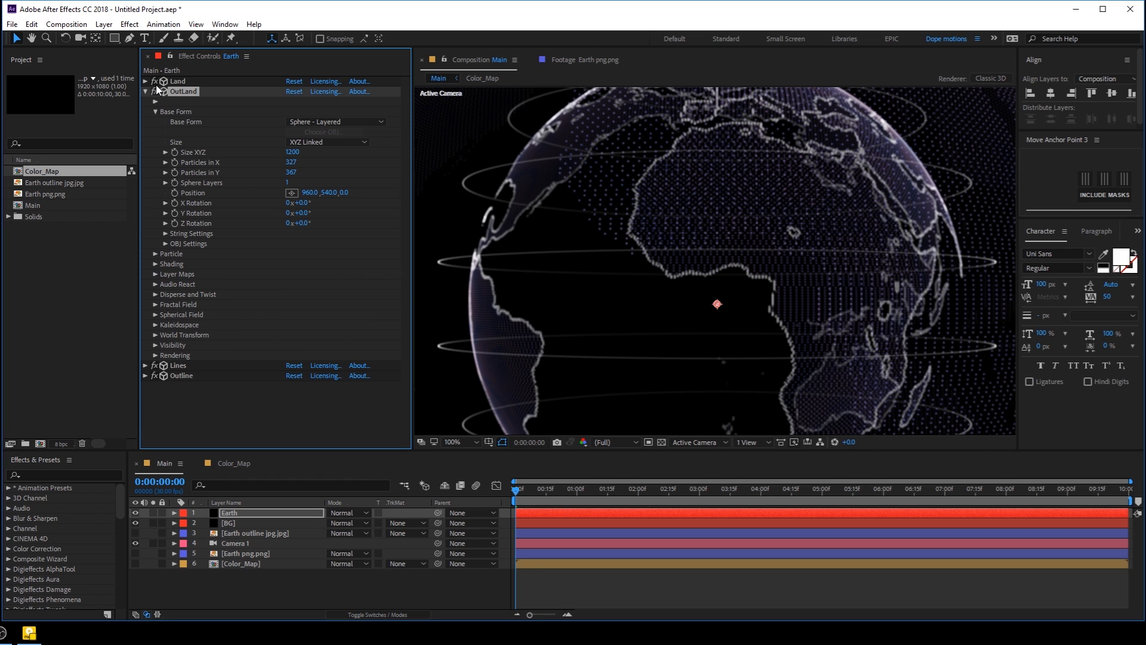
{"action": "left_click", "coordinate": [145, 95]}
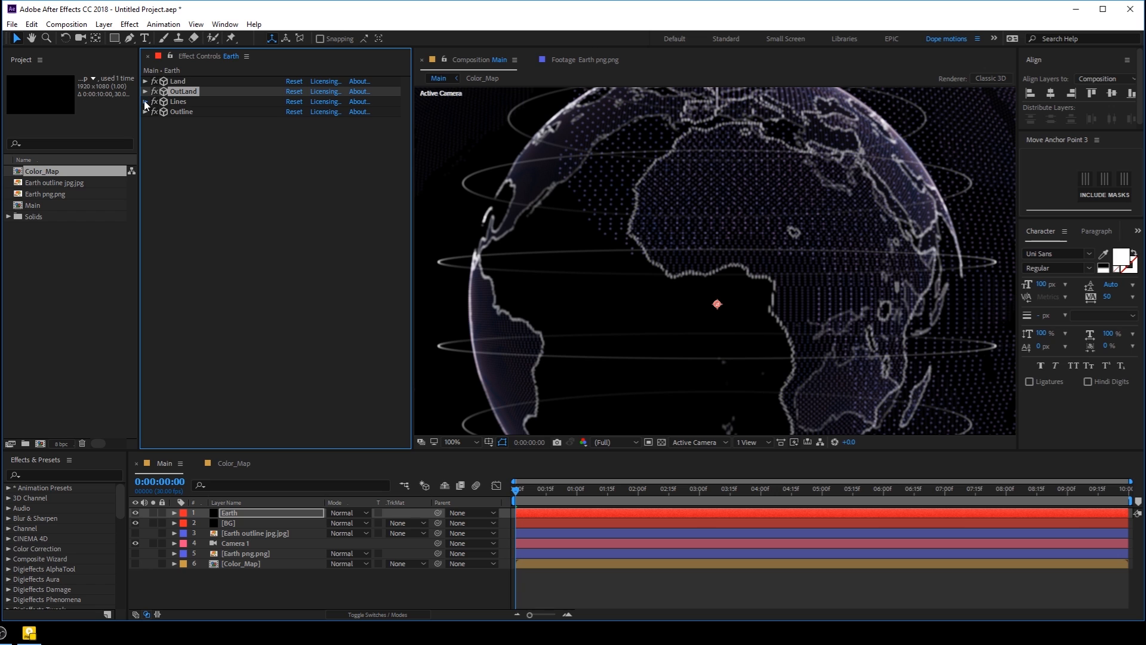
- Set the particle color of the Lines effect to bright blue 009CFF
{"action": "left_click", "coordinate": [145, 101]}
{"action": "left_click", "coordinate": [292, 407]}
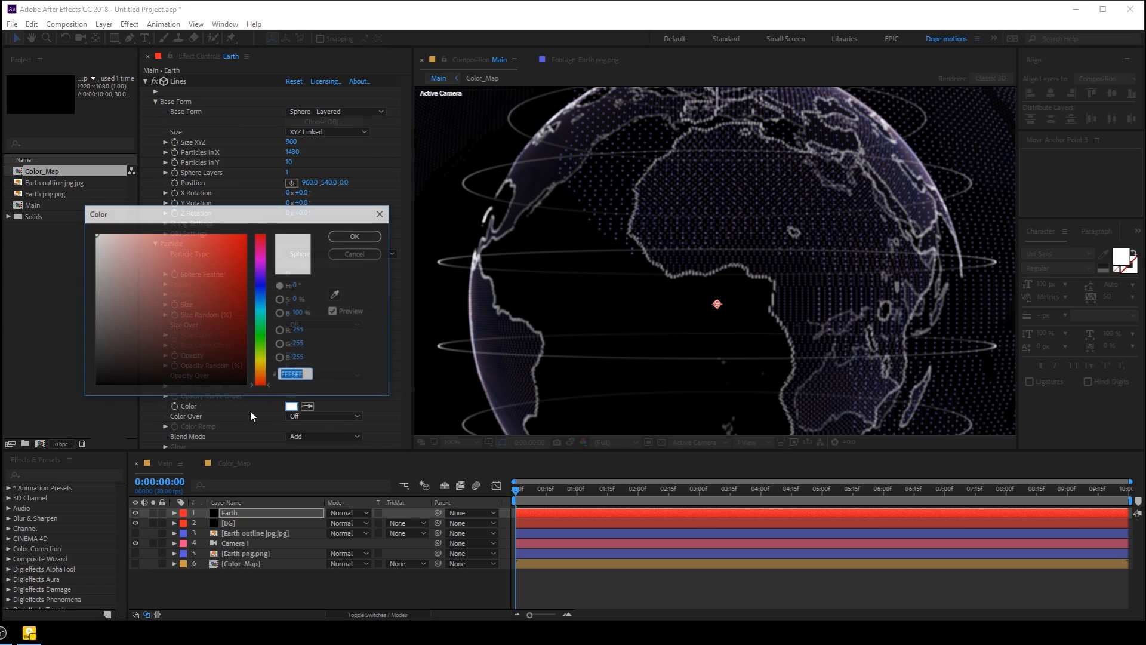
{"action": "left_click", "coordinate": [263, 301]}
{"action": "left_click_drag", "start_coordinate": [234, 271], "coordinate": [267, 213]}
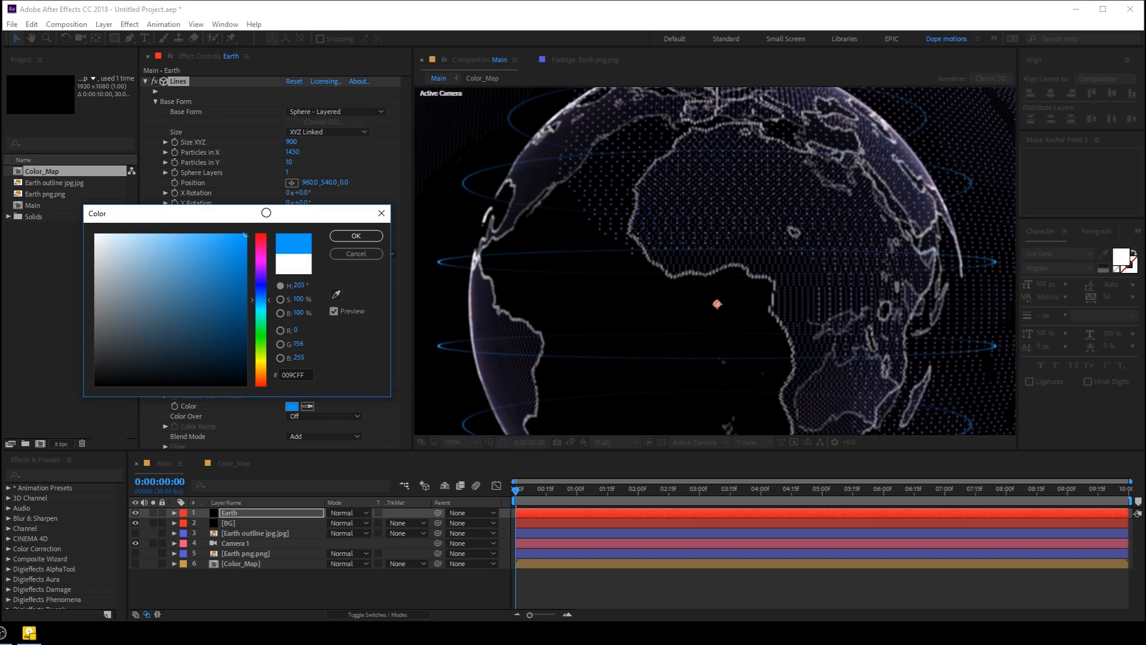
{"action": "left_click", "coordinate": [356, 236]}
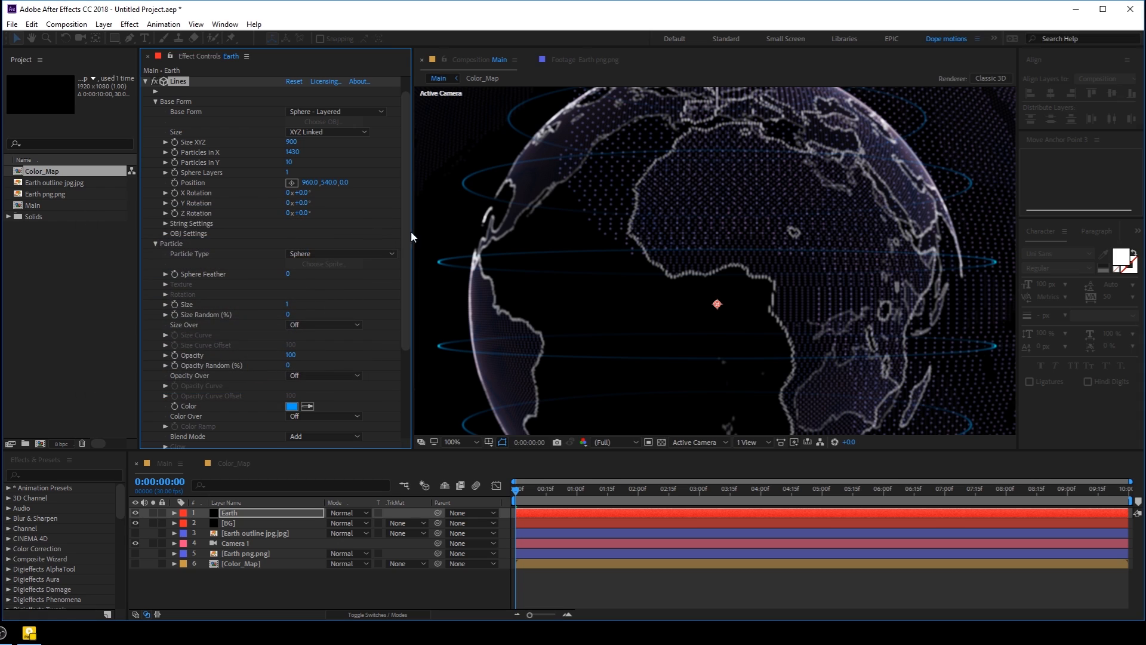
{"action": "left_click", "coordinate": [152, 100]}
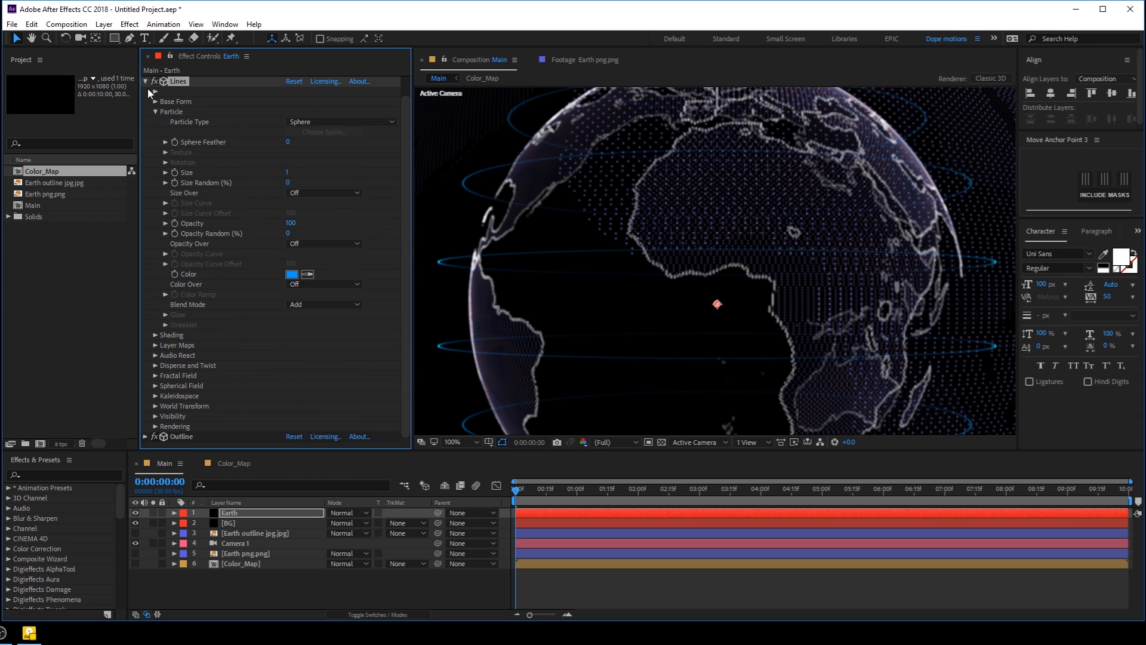
{"action": "left_click", "coordinate": [145, 90]}
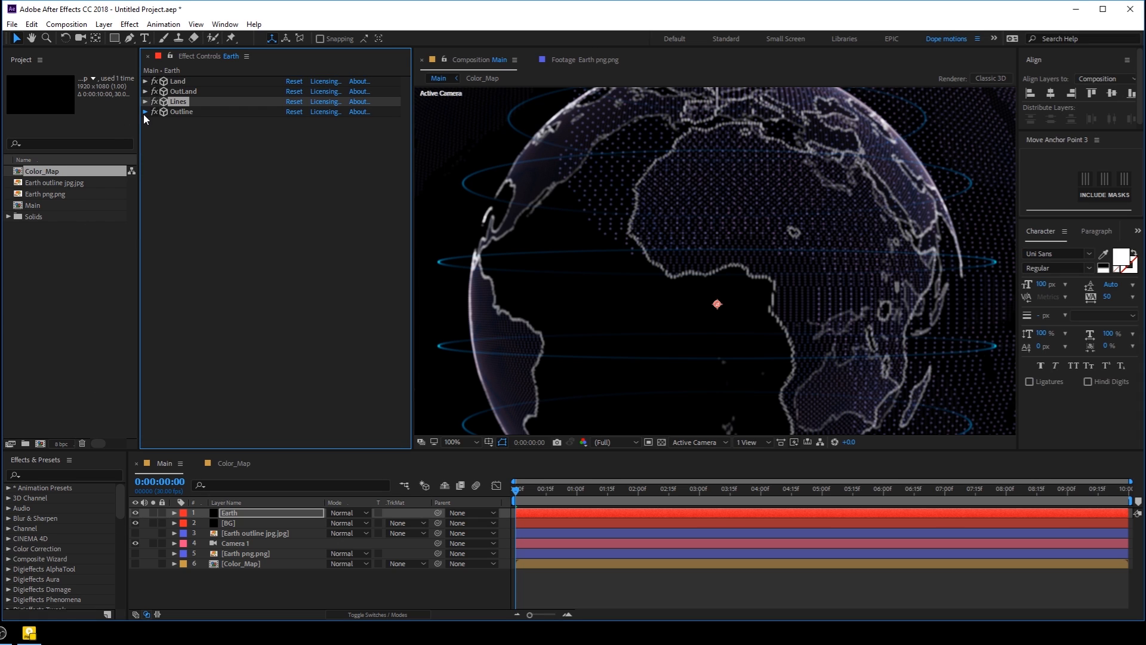
- Set the particle color of the Outline effect to light blue 5F9FFF
{"action": "left_click", "coordinate": [144, 112]}
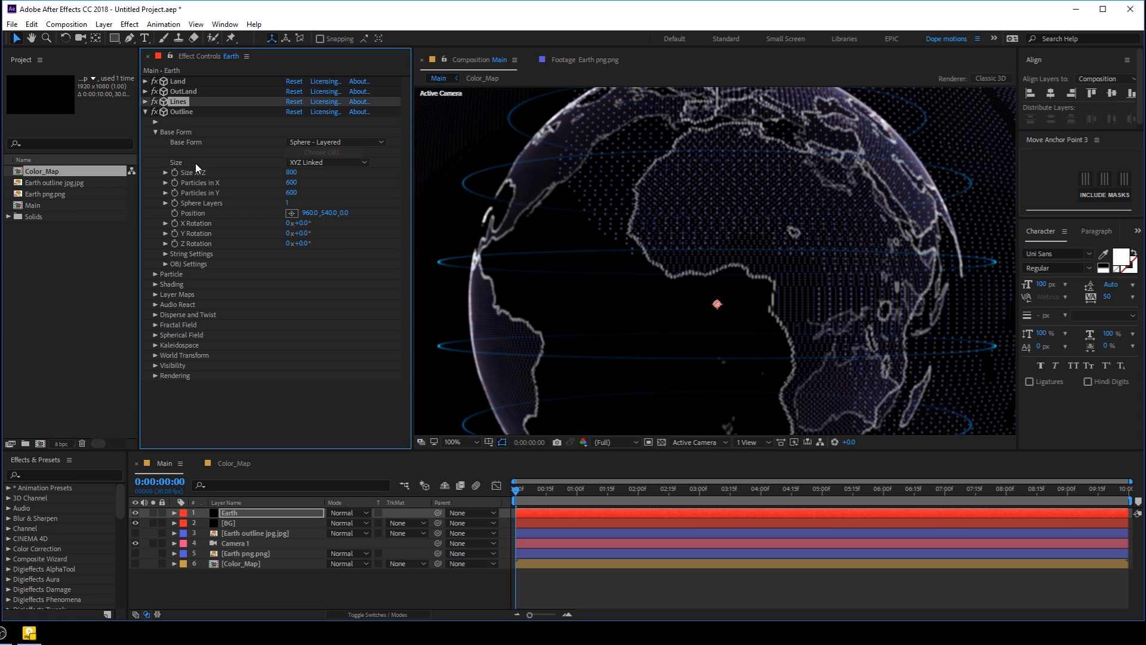
{"action": "left_click", "coordinate": [154, 274]}
{"action": "left_click", "coordinate": [292, 388]}
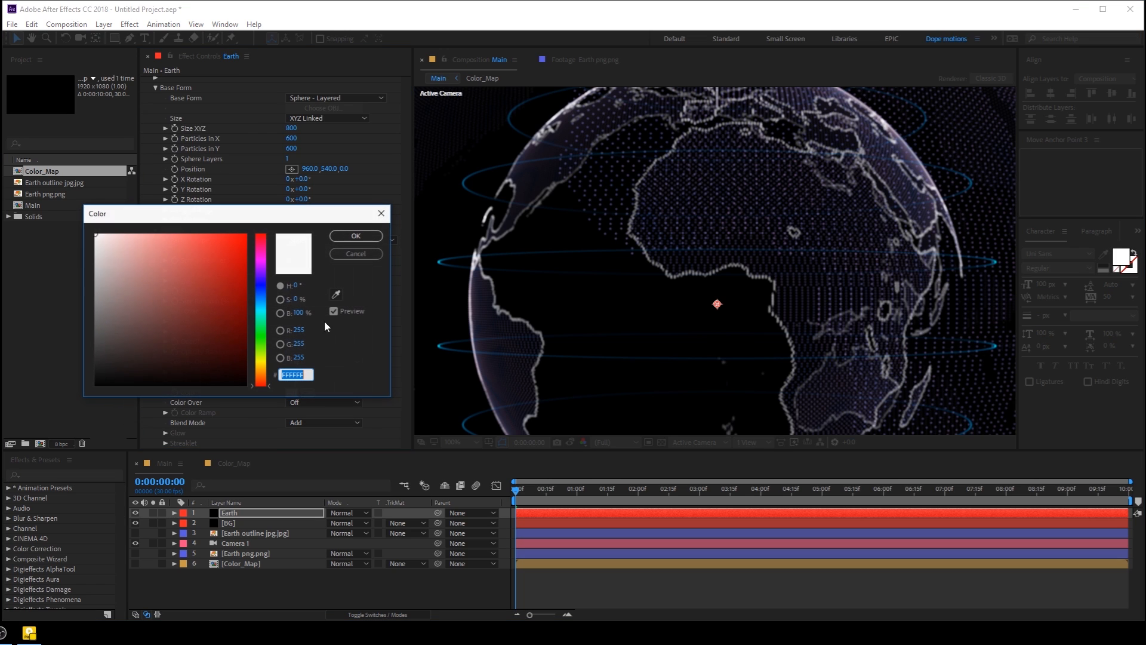
{"action": "left_click_drag", "start_coordinate": [260, 287], "coordinate": [263, 297]}
{"action": "mouse_move", "coordinate": [241, 239]}
{"action": "left_mouse_down"}
{"action": "mouse_move", "coordinate": [269, 211]}
{"action": "mouse_move", "coordinate": [160, 263]}
{"action": "mouse_move", "coordinate": [190, 234]}
{"action": "left_mouse_up"}
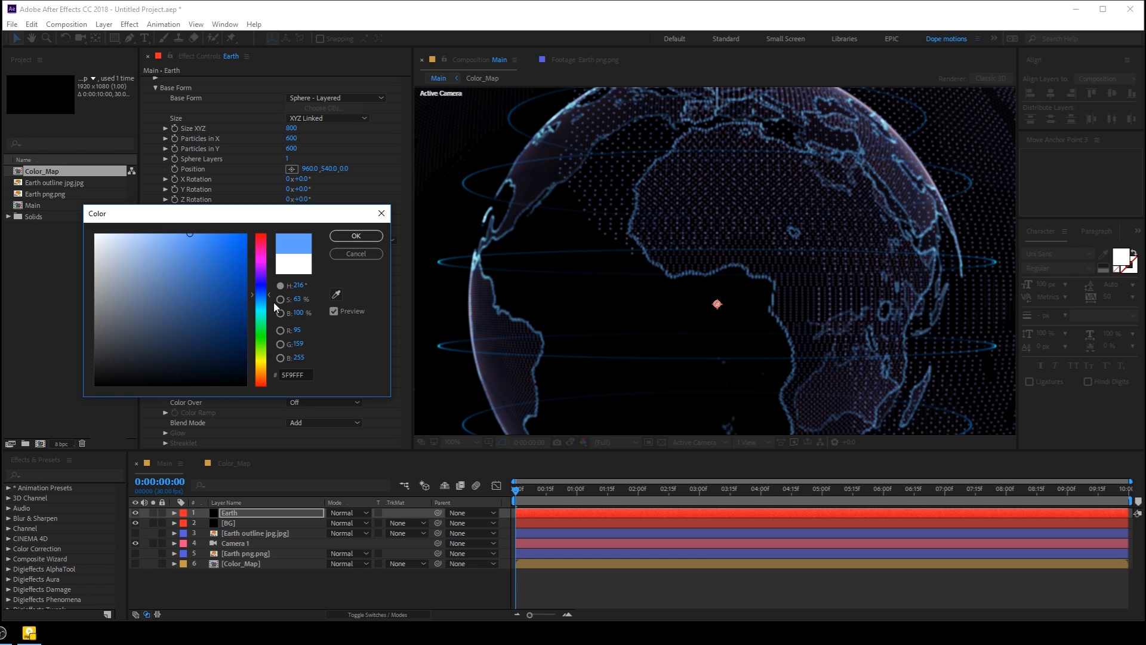
{"action": "left_click", "coordinate": [356, 236]}
- In Color_Map, set the Tint effect's white mapping to pale lilac DABCFF and shift its black mapping to a lighter blue
{"action": "left_click", "coordinate": [225, 466]}
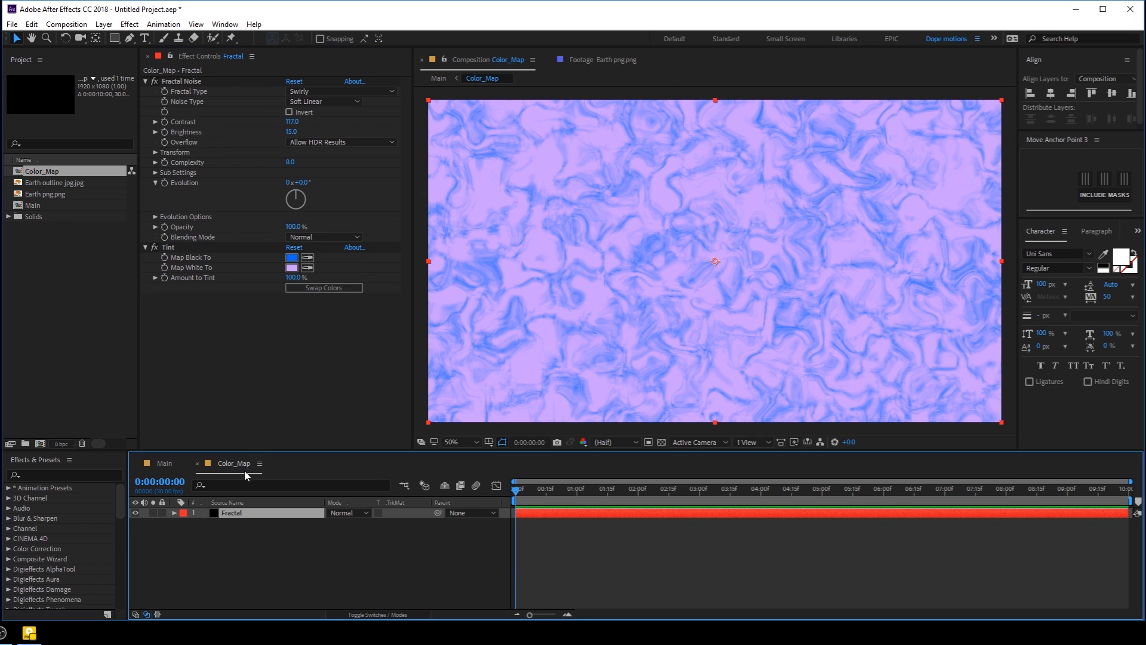
{"action": "left_click", "coordinate": [291, 274]}
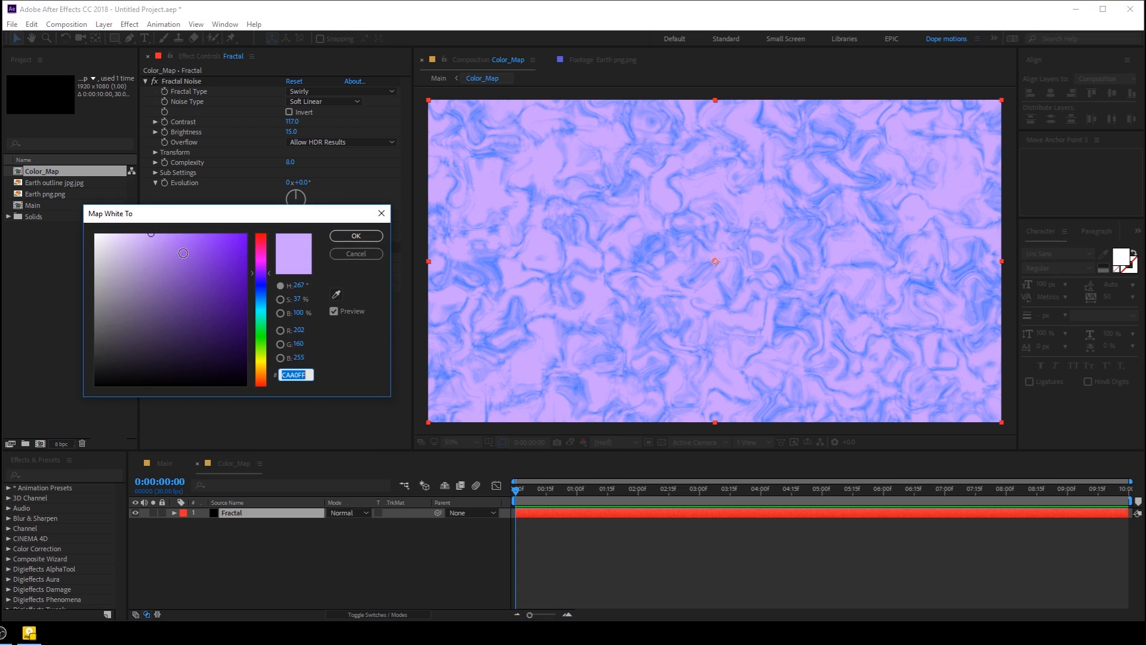
{"action": "left_click_drag", "start_coordinate": [154, 241], "coordinate": [137, 234]}
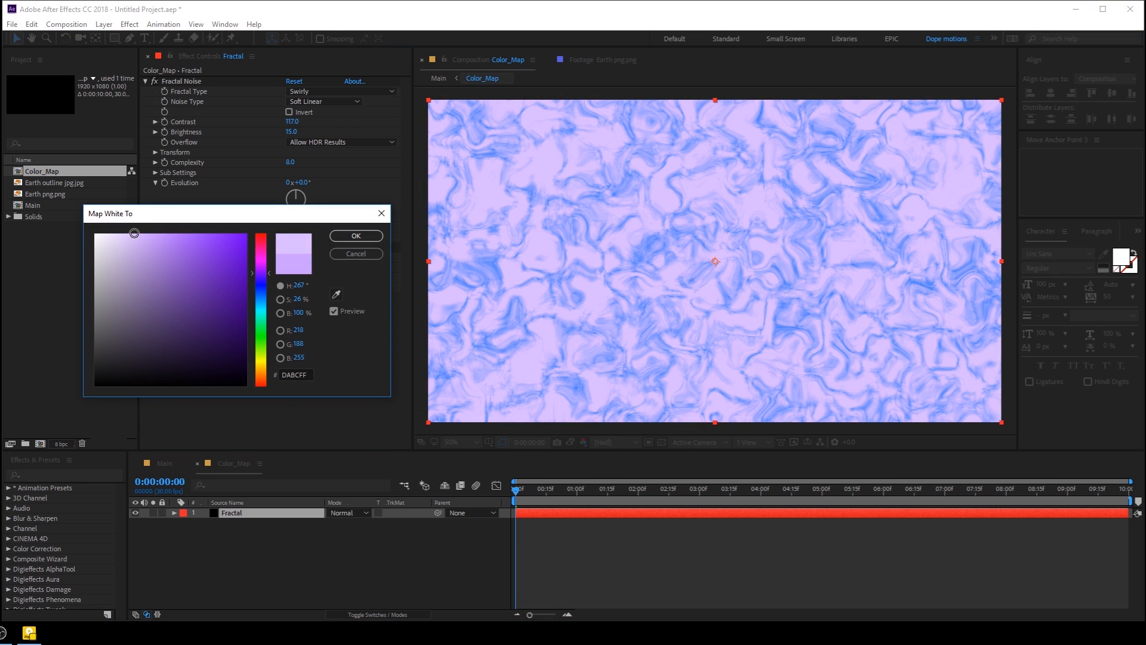
{"action": "left_click", "coordinate": [356, 236]}
{"action": "left_click", "coordinate": [291, 257]}
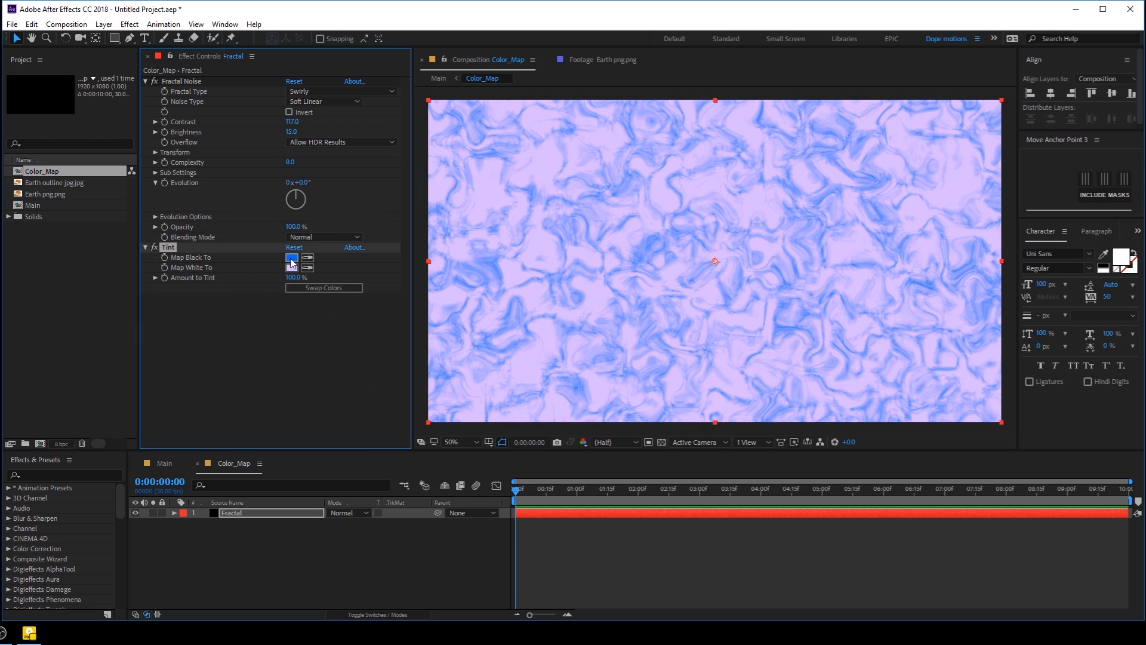
{"action": "left_click", "coordinate": [266, 297]}
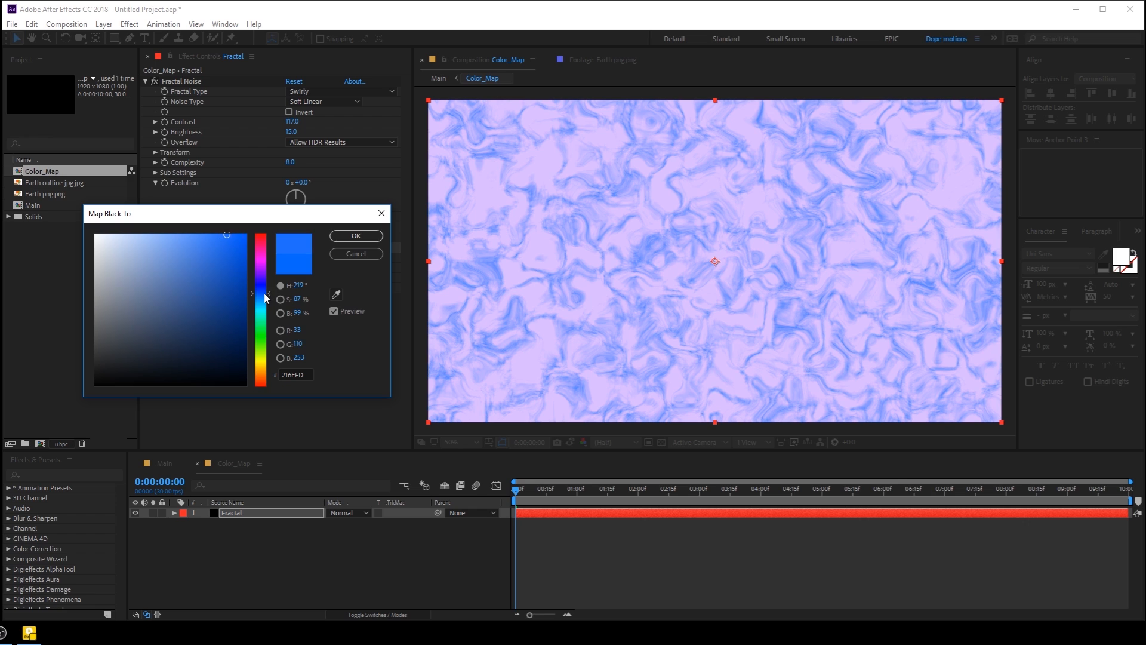
{"action": "left_click", "coordinate": [358, 240]}
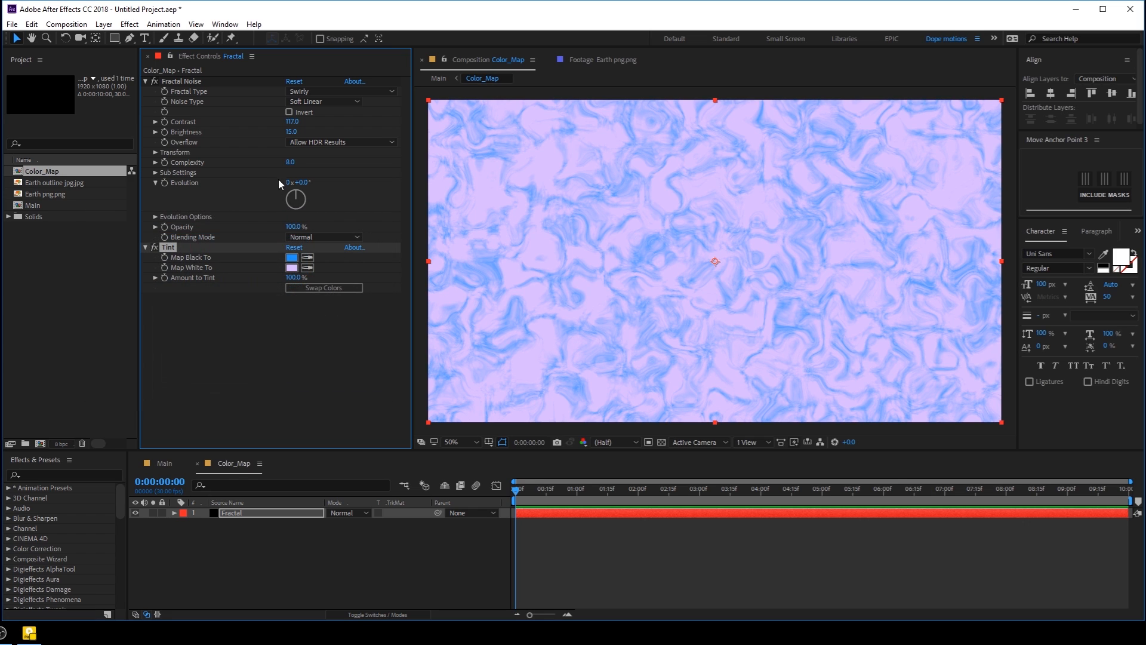
- Set the Fractal Noise effect's Complexity to 7.5 and its Transform Scale to 132 in Color_Map
{"action": "left_click_drag", "start_coordinate": [291, 169], "coordinate": [288, 169]}
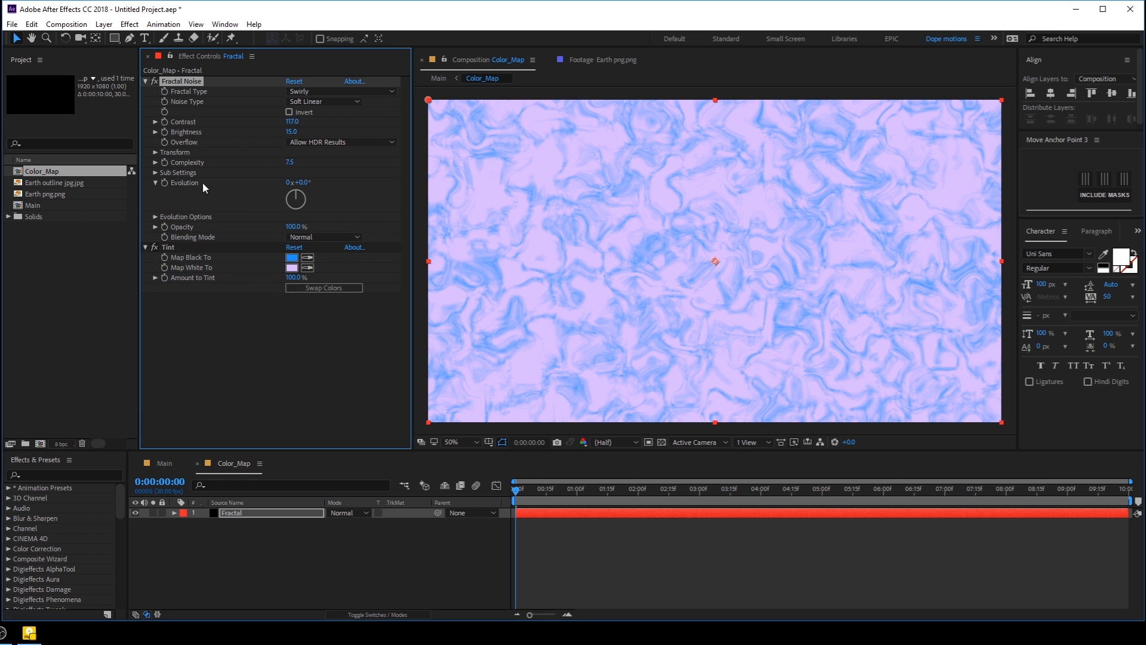
{"action": "left_click", "coordinate": [155, 153]}
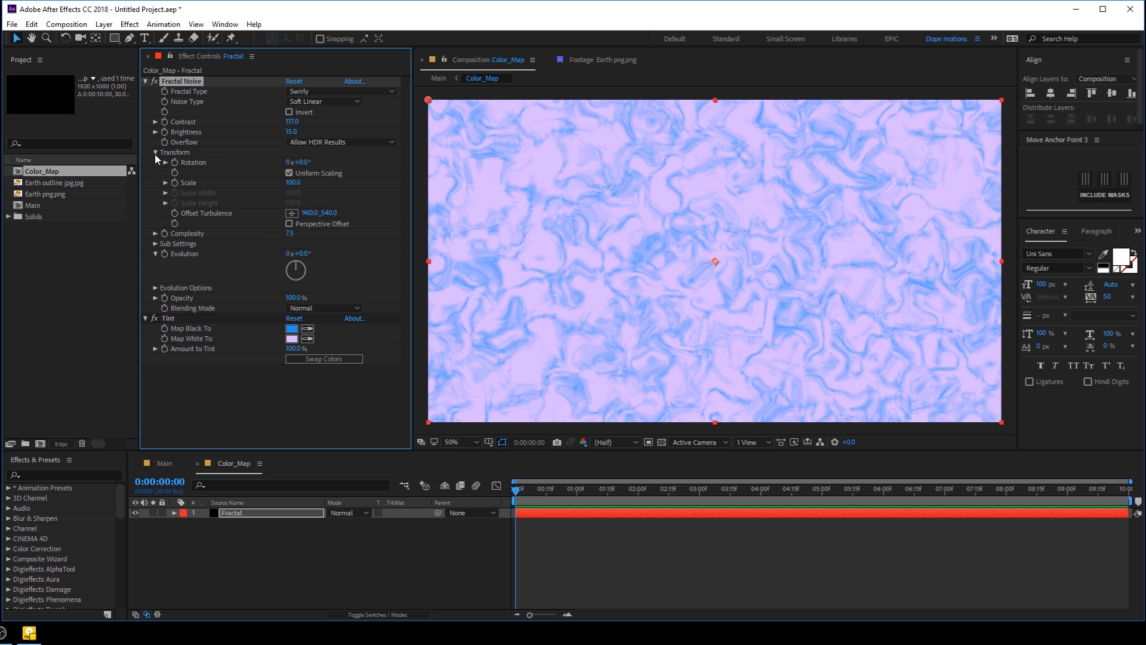
{"action": "left_click_drag", "start_coordinate": [296, 182], "coordinate": [264, 183]}
{"action": "left_click", "coordinate": [168, 463]}
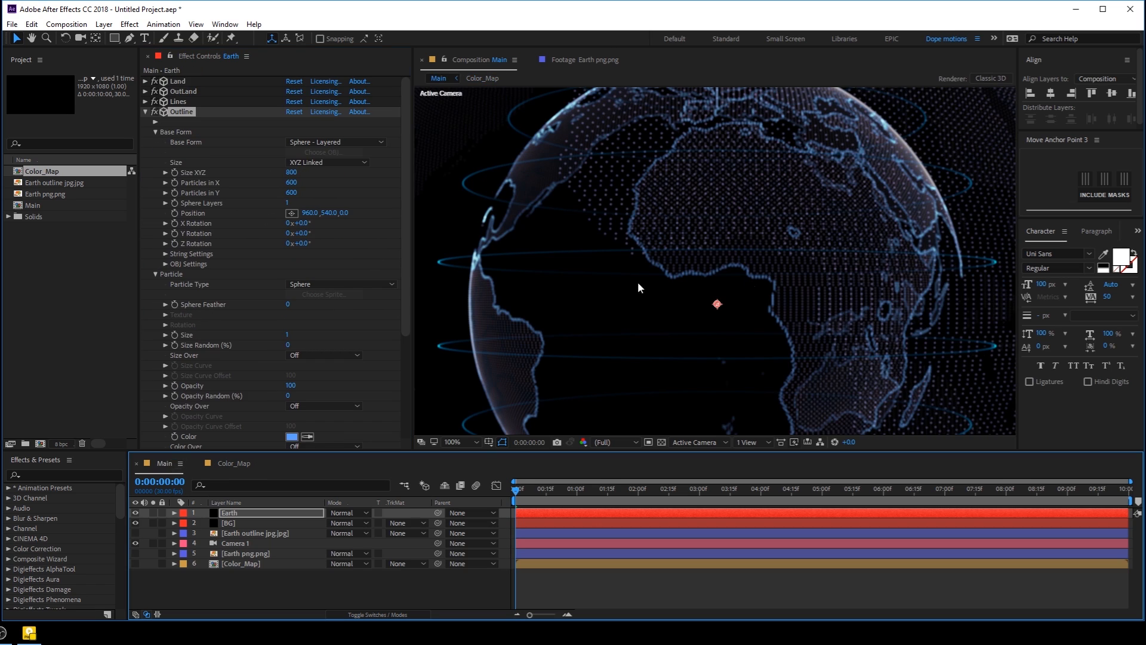
{"action": "left_click", "coordinate": [234, 463]}
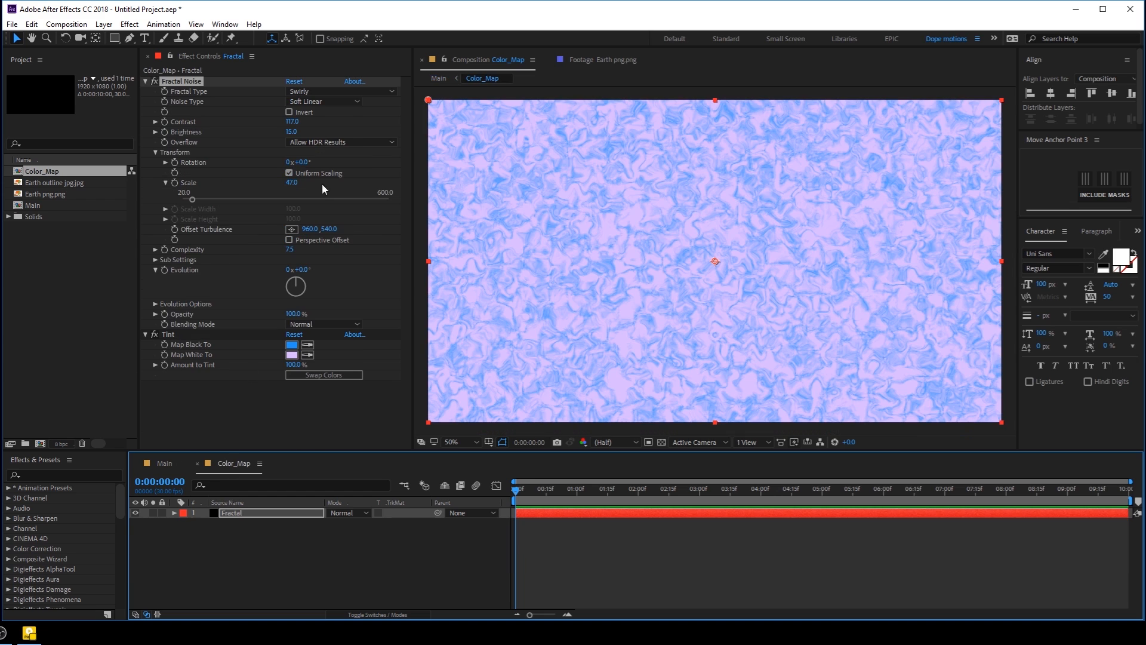
{"action": "left_click_drag", "start_coordinate": [291, 182], "coordinate": [347, 181]}
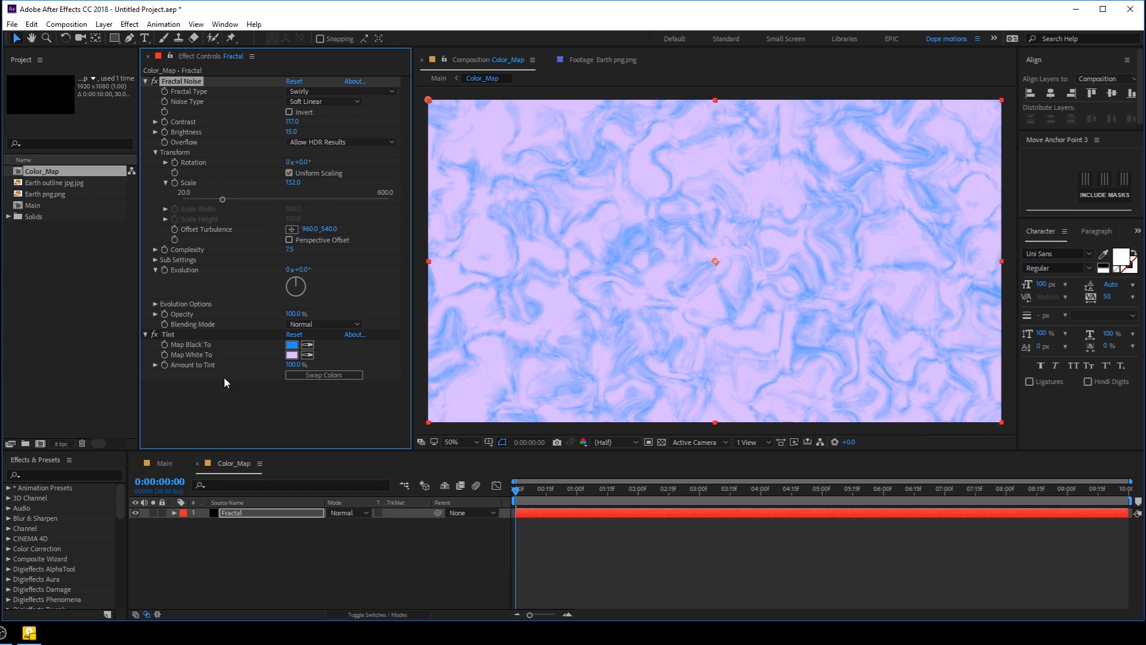
- Return to the Main composition and set its preview resolution to Full
{"action": "left_click", "coordinate": [170, 464]}
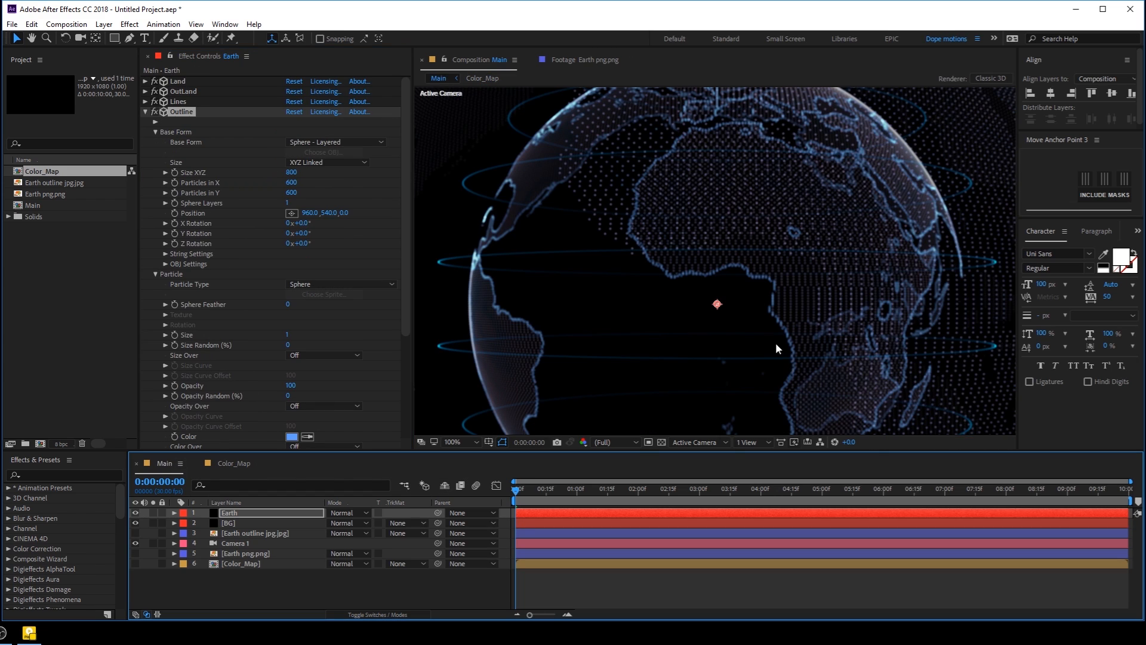
{"action": "scroll", "coordinate": [775, 342], "scroll_direction": "down", "scroll_amount": 2}
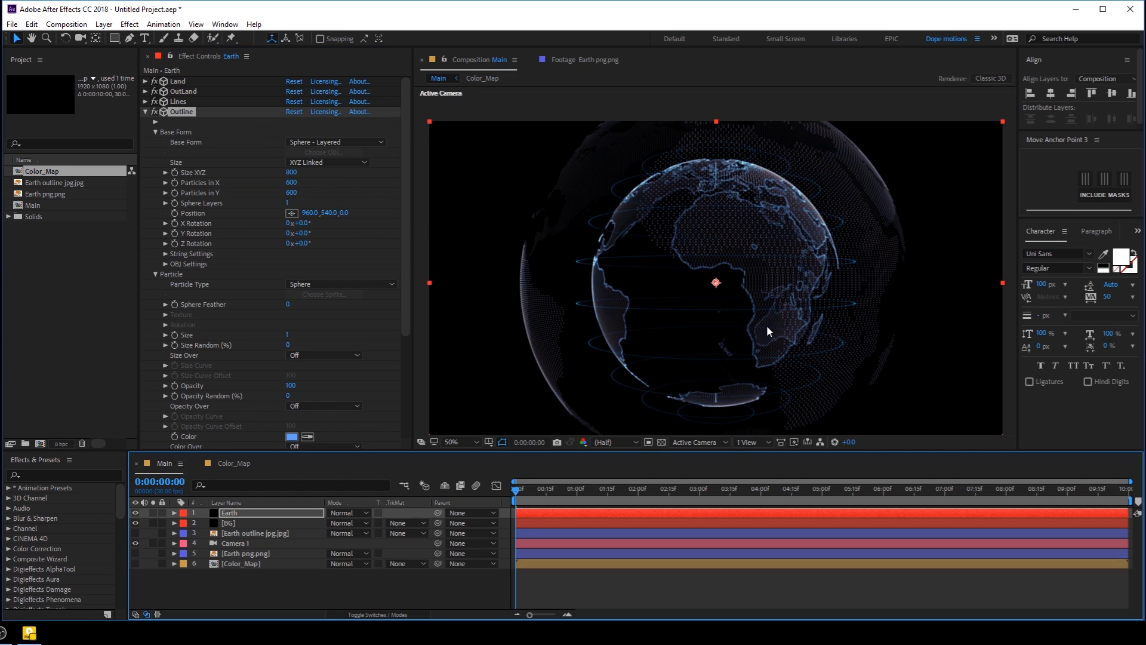
{"action": "left_click", "coordinate": [289, 605]}
{"action": "scroll", "coordinate": [761, 268], "scroll_direction": "up", "scroll_amount": 2}
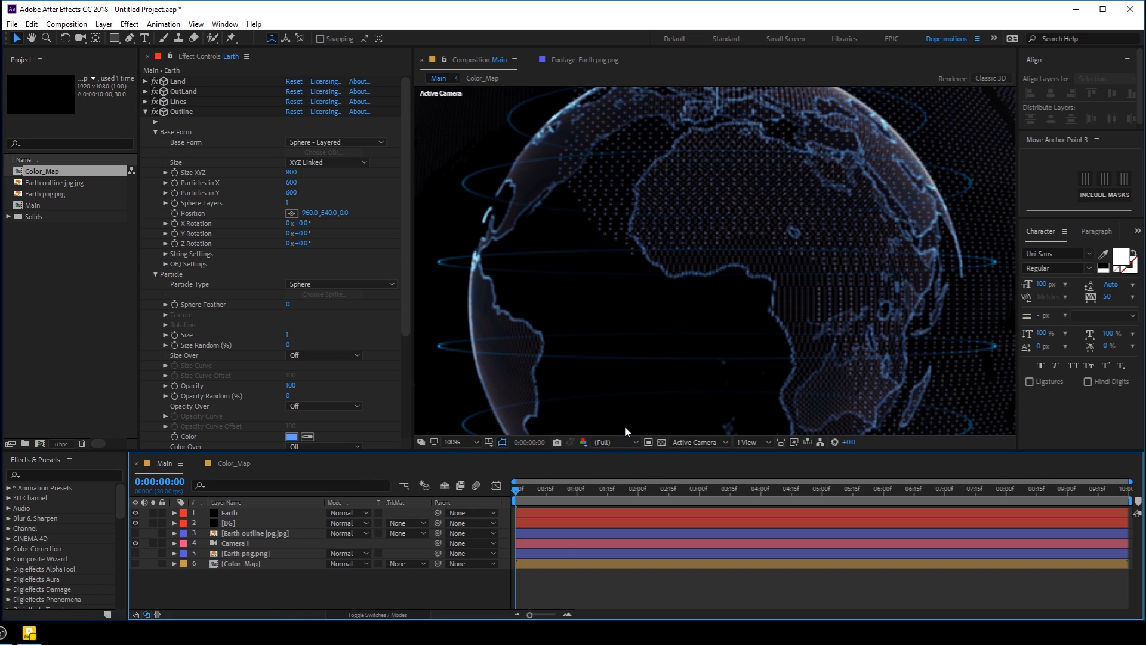
{"action": "left_click", "coordinate": [619, 443]}
{"action": "left_click", "coordinate": [621, 472]}
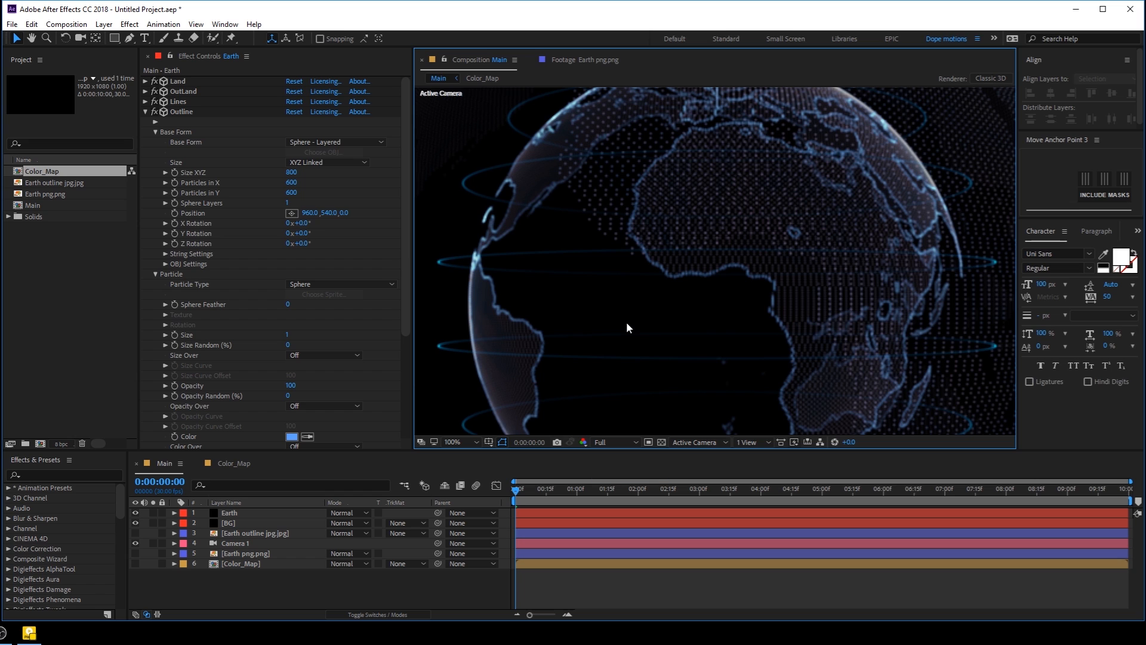
- Examine the recolored globe in the Main composition both close up and as a whole
{"action": "scroll", "coordinate": [626, 321], "scroll_direction": "down", "scroll_amount": 2}
{"action": "scroll", "coordinate": [639, 313], "scroll_direction": "up", "scroll_amount": 2}
{"action": "scroll", "coordinate": [638, 313], "scroll_direction": "down", "scroll_amount": 2}
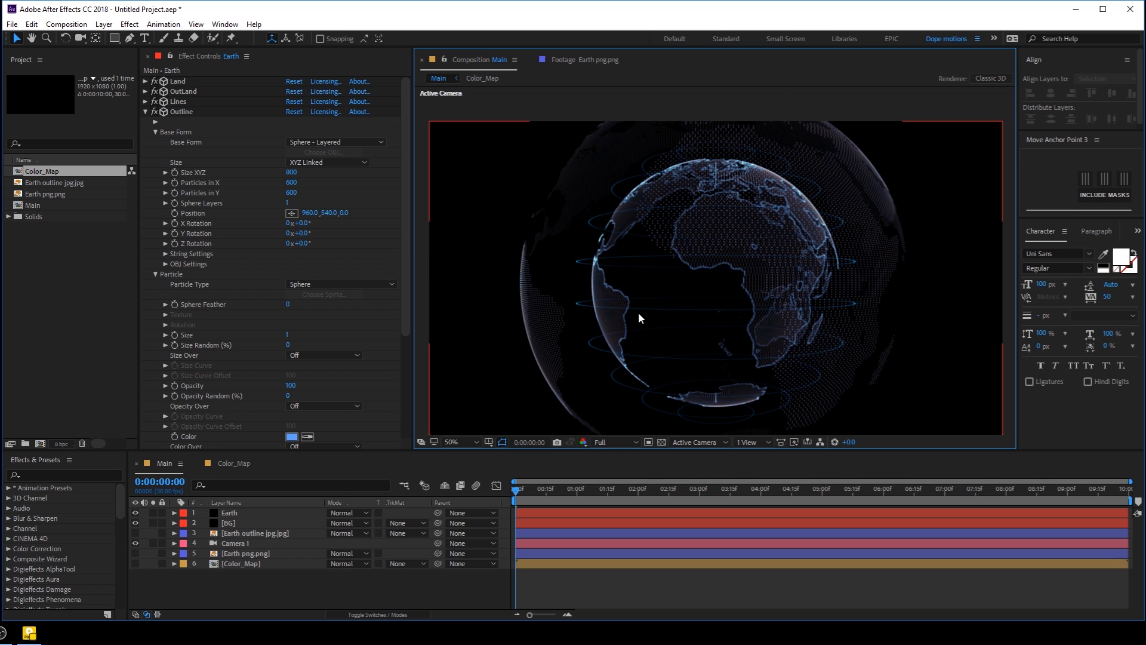
{"action": "scroll", "coordinate": [639, 313], "scroll_direction": "up", "scroll_amount": 2}
{"action": "scroll", "coordinate": [648, 305], "scroll_direction": "down", "scroll_amount": 2}
{"action": "scroll", "coordinate": [692, 280], "scroll_direction": "up", "scroll_amount": 2}
{"action": "scroll", "coordinate": [693, 281], "scroll_direction": "down", "scroll_amount": 2}
{"action": "left_click", "coordinate": [264, 607]}
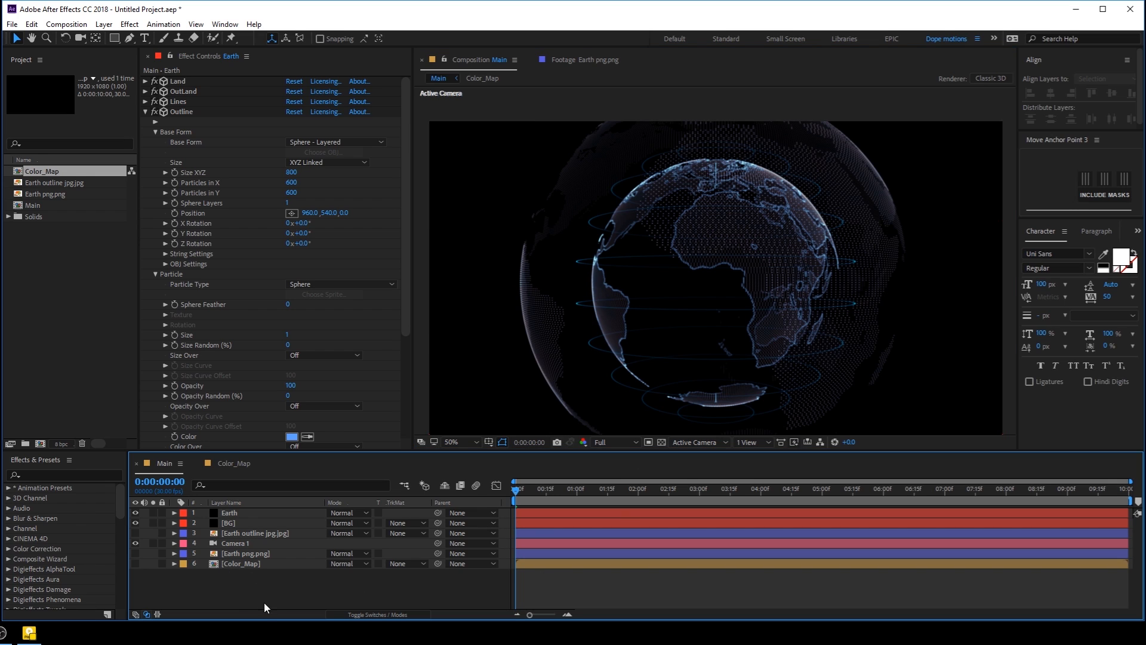
- Duplicate the Land effect on the Earth layer
{"action": "left_click", "coordinate": [245, 513]}
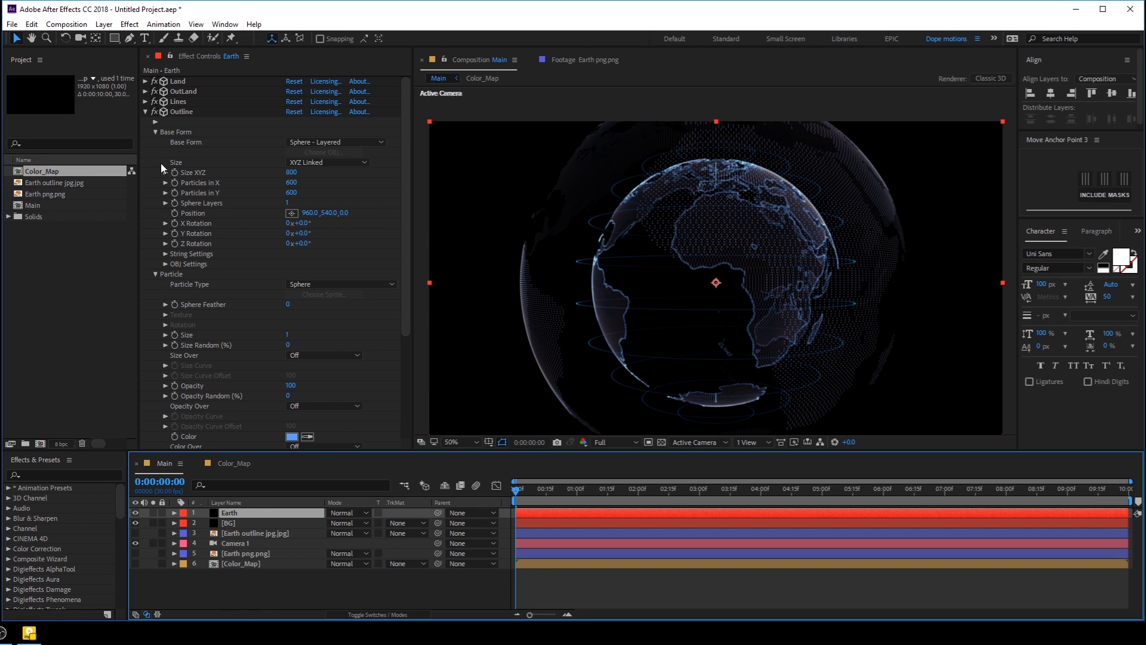
{"action": "left_click", "coordinate": [148, 113]}
{"action": "left_click", "coordinate": [185, 91]}
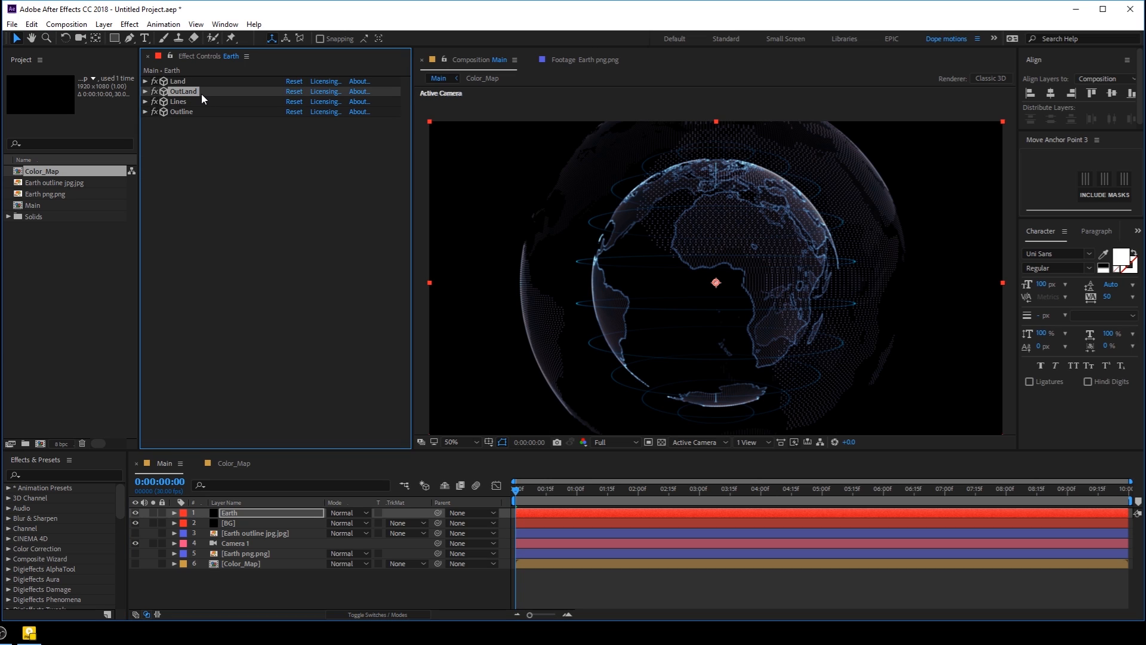
{"action": "left_click", "coordinate": [181, 81]}
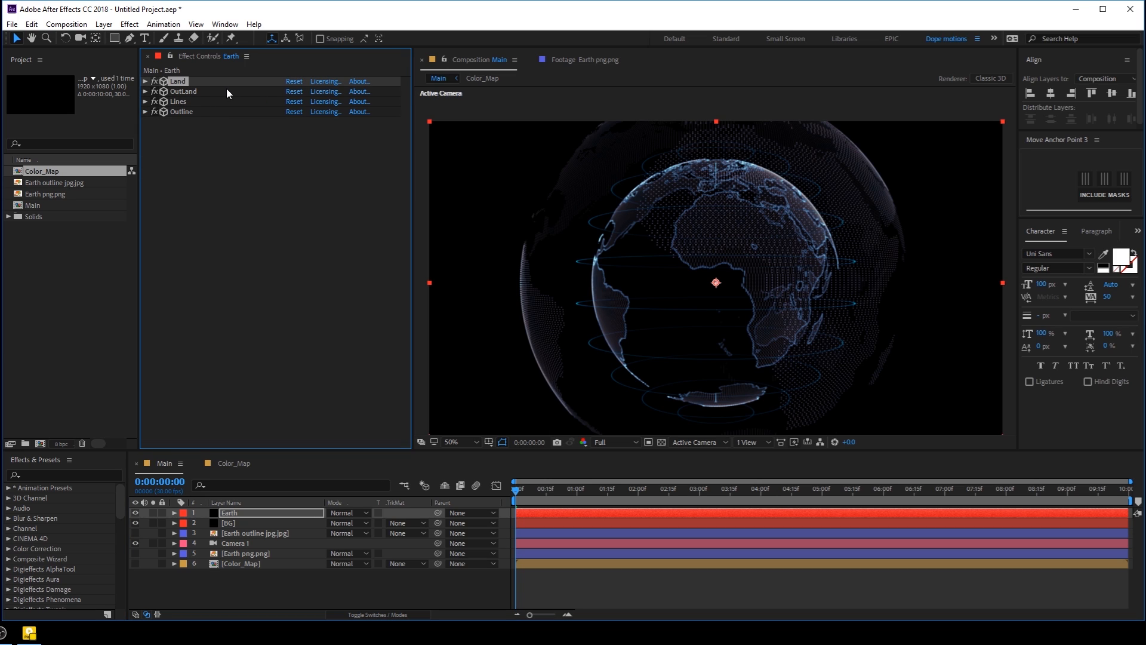
{"action": "key", "text": "ctrl+d"}
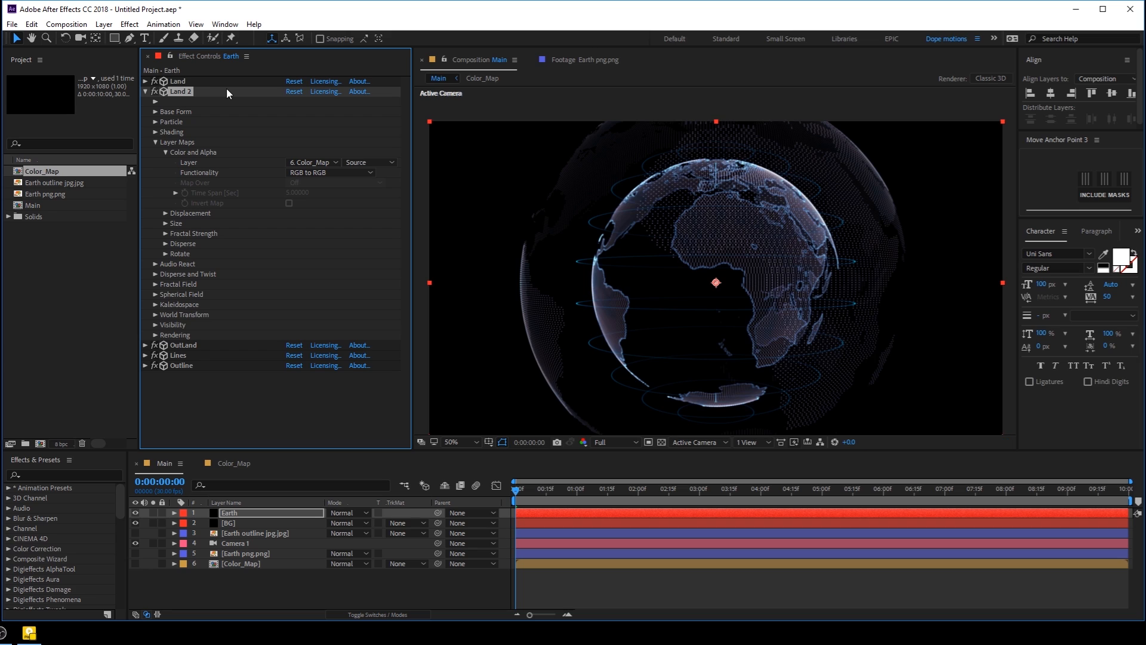
- Set the Disperse value of the duplicated Land effect to 29
{"action": "left_click", "coordinate": [156, 142]}
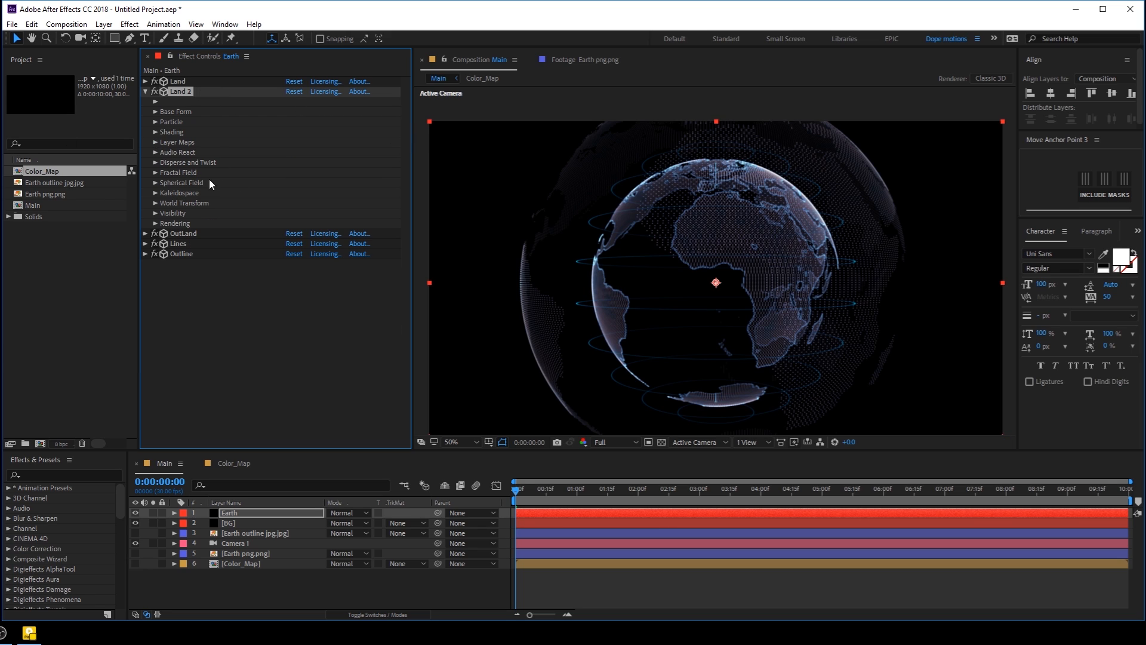
{"action": "left_click", "coordinate": [155, 163]}
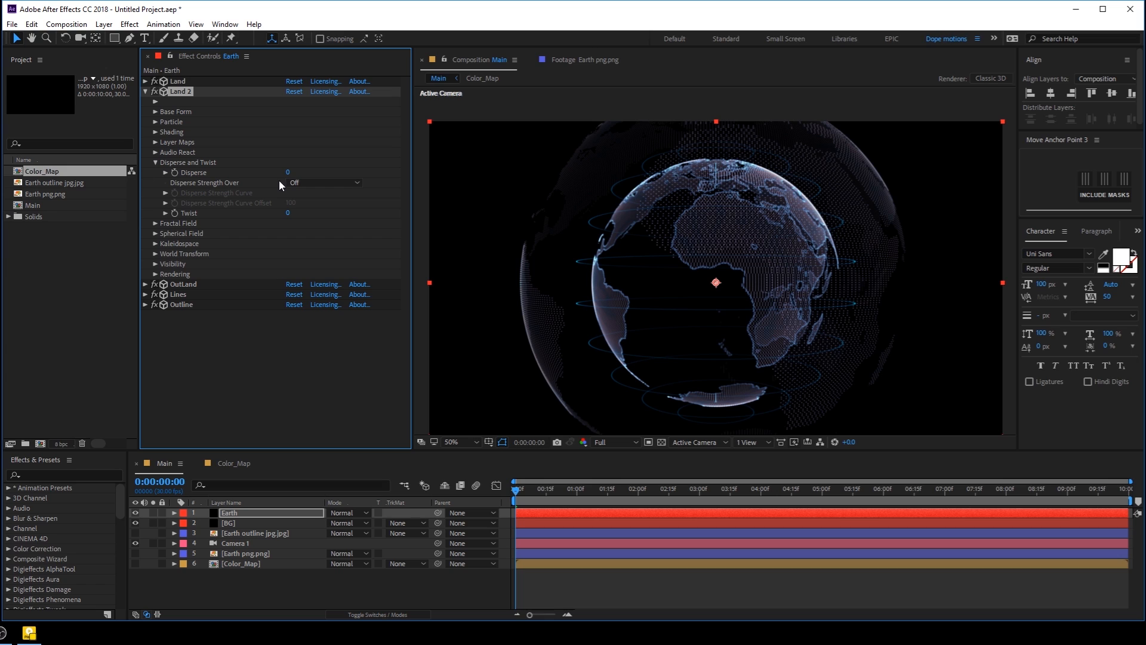
{"action": "left_click", "coordinate": [296, 174]}
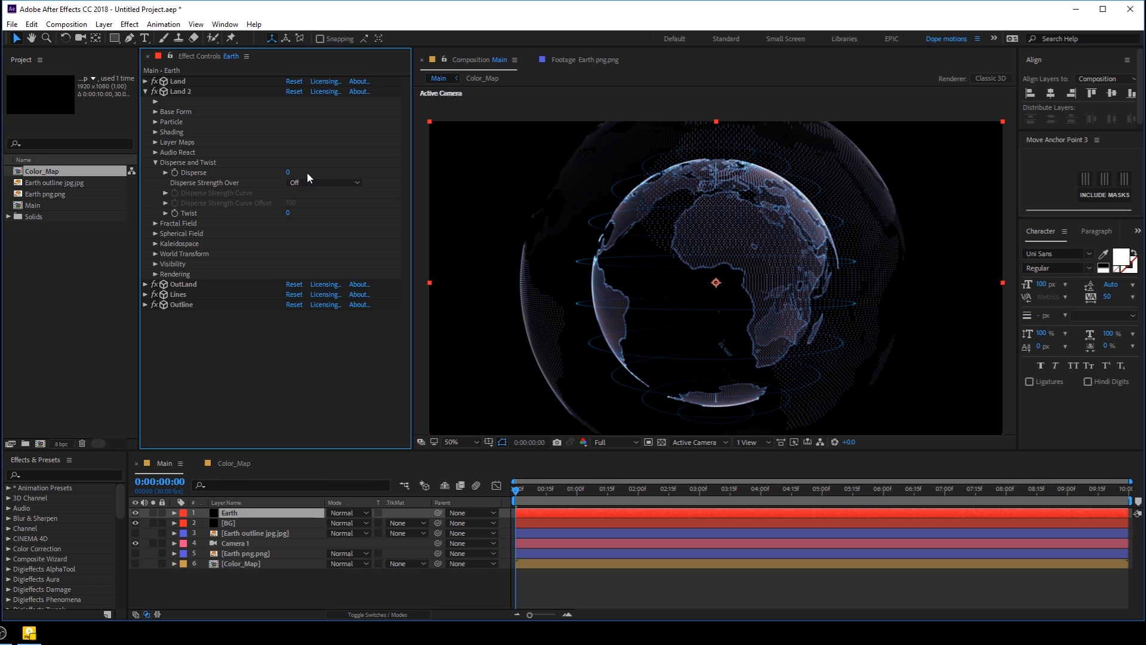
{"action": "left_click_drag", "start_coordinate": [287, 173], "coordinate": [306, 172]}
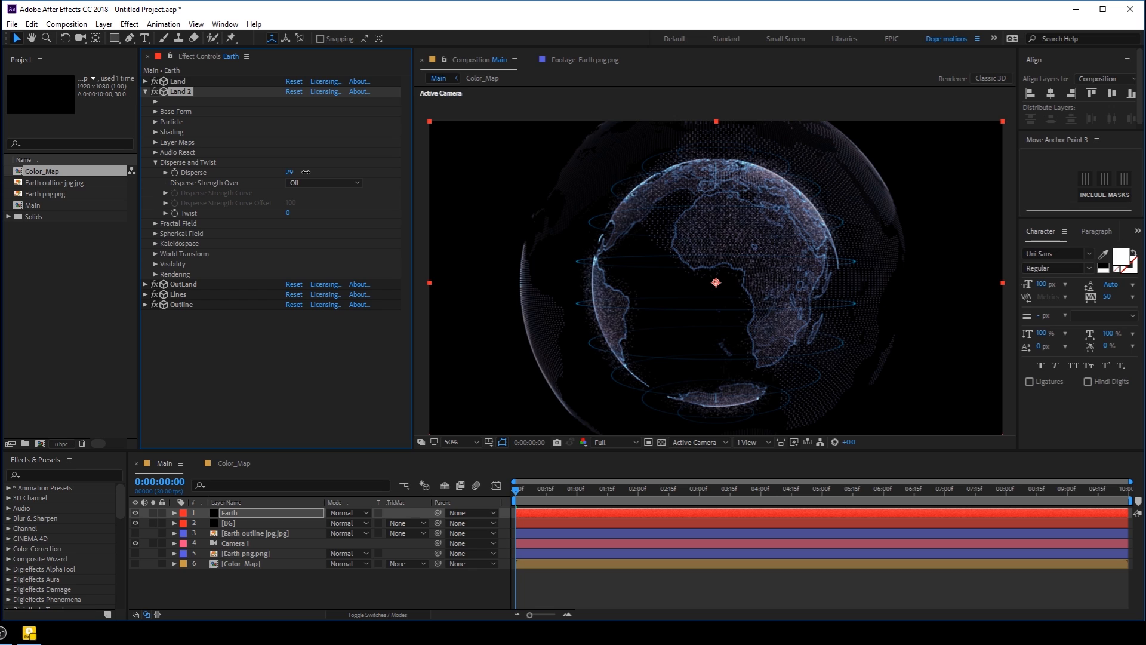
{"action": "key", "text": "period"}
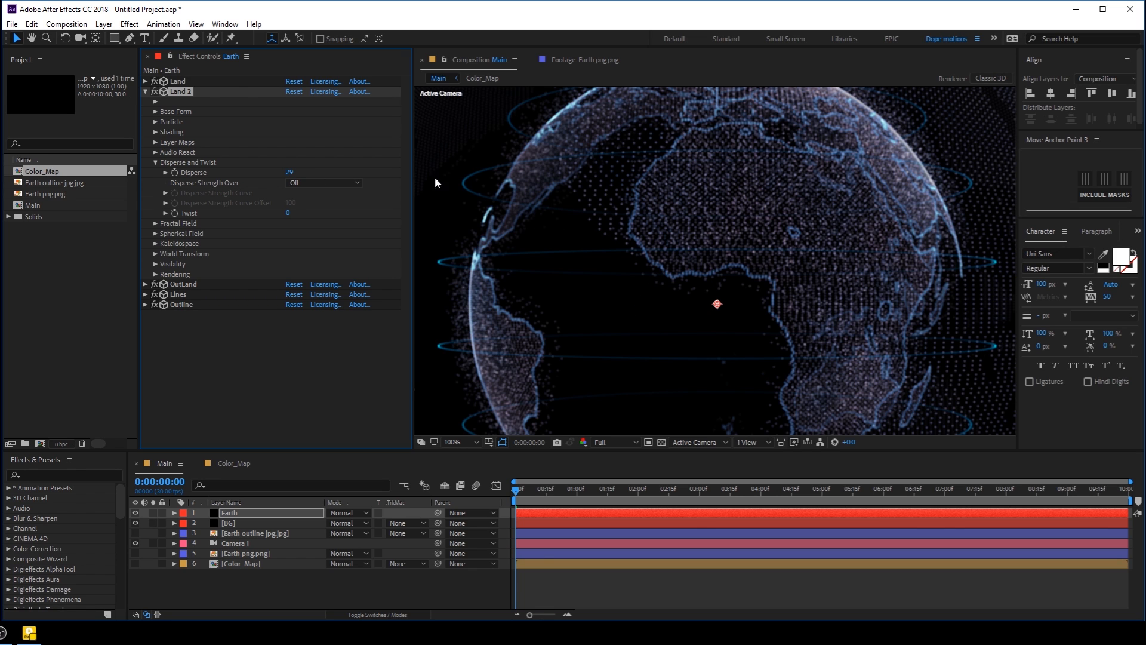
- Turn off Depth of Field for Camera 1 and check the globe's sharpness
{"action": "left_click", "coordinate": [310, 513]}
{"action": "key", "text": "a"}
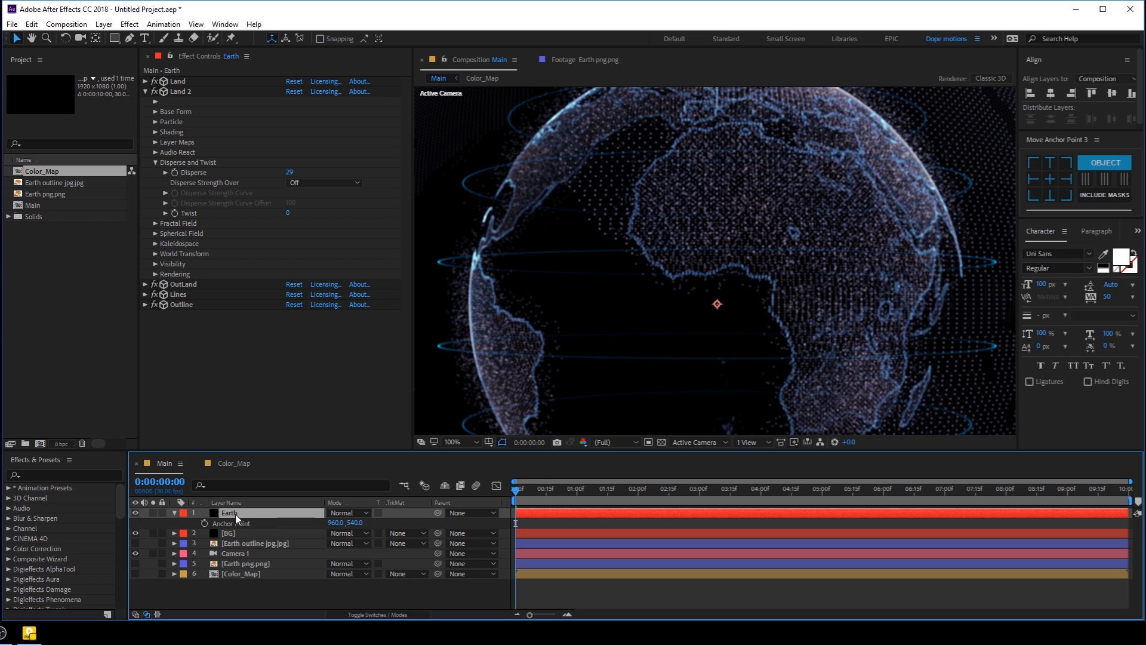
{"action": "left_click", "coordinate": [173, 512]}
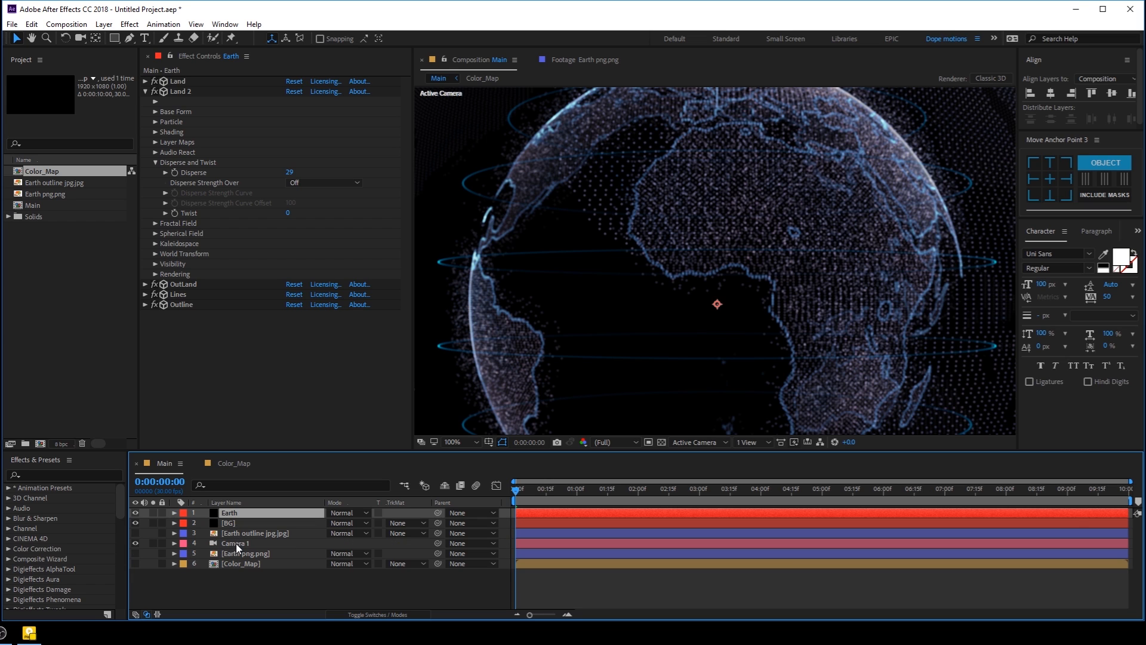
{"action": "left_click", "coordinate": [236, 544]}
{"action": "key", "text": "a"}
{"action": "key", "text": "a"}
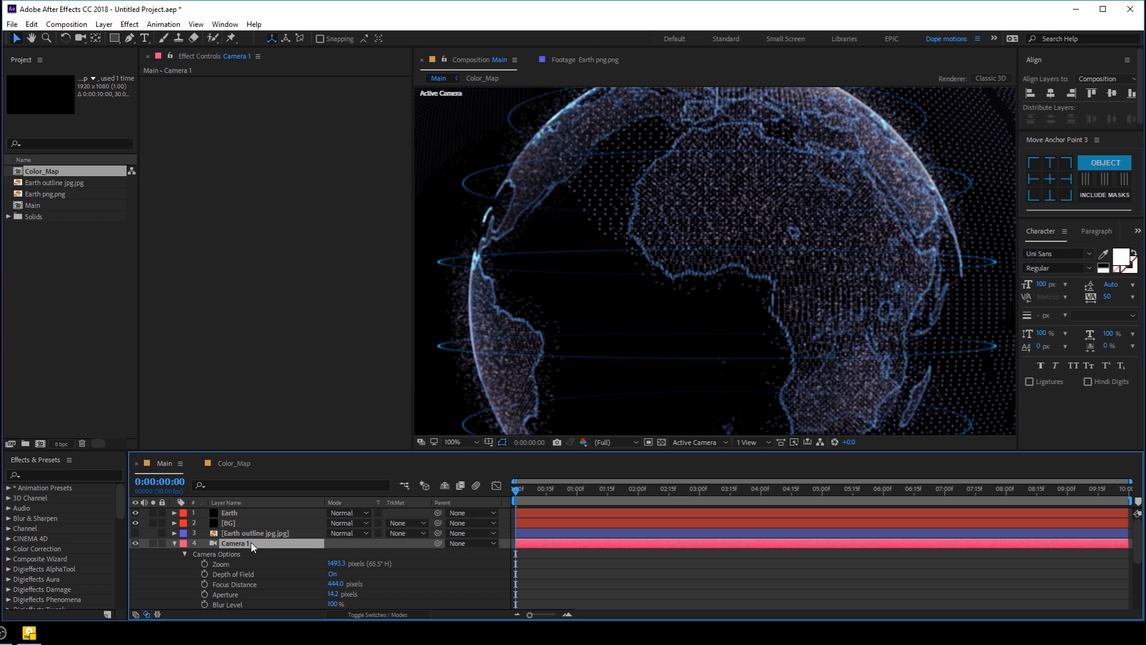
{"action": "left_click", "coordinate": [331, 573]}
{"action": "scroll", "coordinate": [630, 321], "scroll_direction": "down", "scroll_amount": 2}
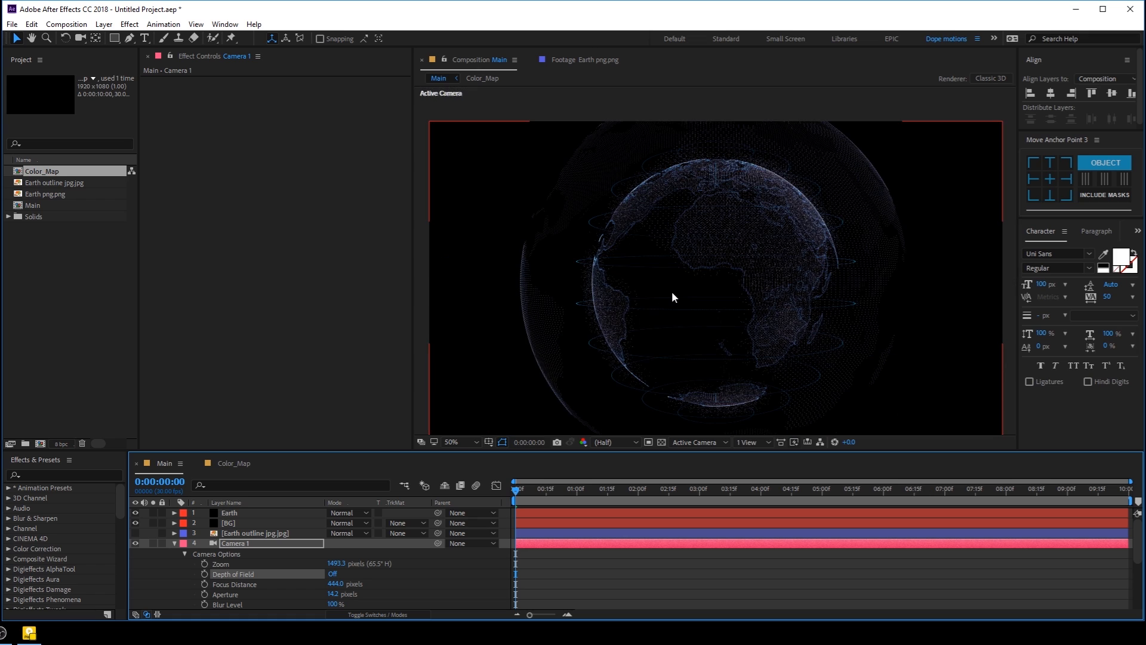
{"action": "scroll", "coordinate": [673, 295], "scroll_direction": "up", "scroll_amount": 2}
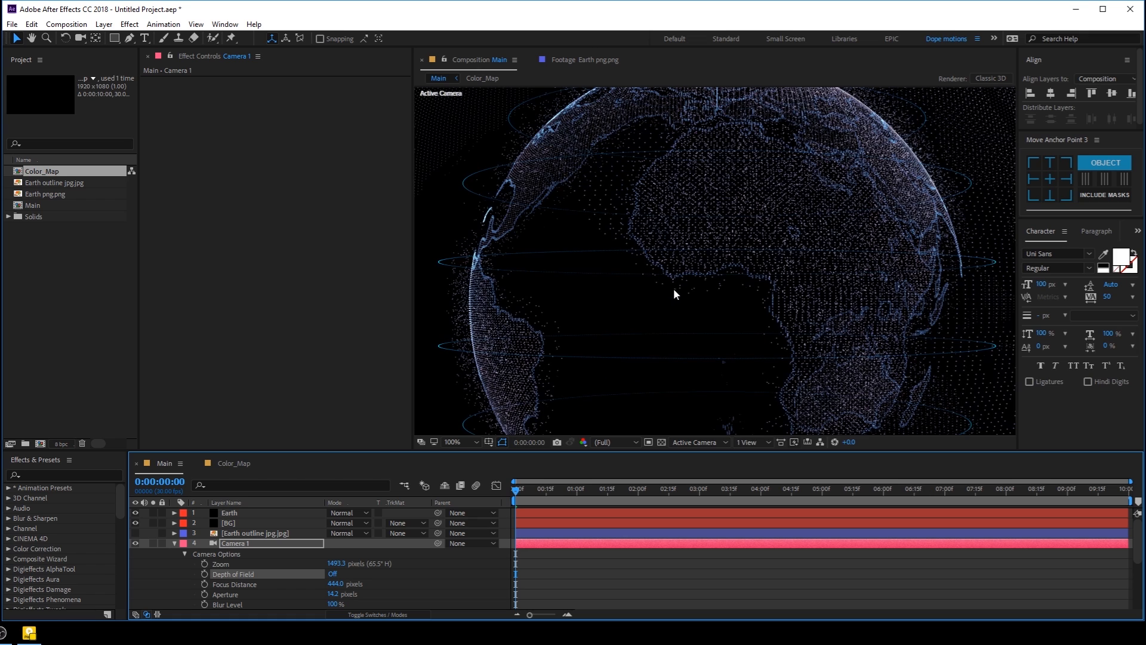
- Set the particle Size Random of the Land 2 effect on the Earth layer to 100%
{"action": "left_click", "coordinate": [174, 543]}
{"action": "left_click", "coordinate": [233, 515]}
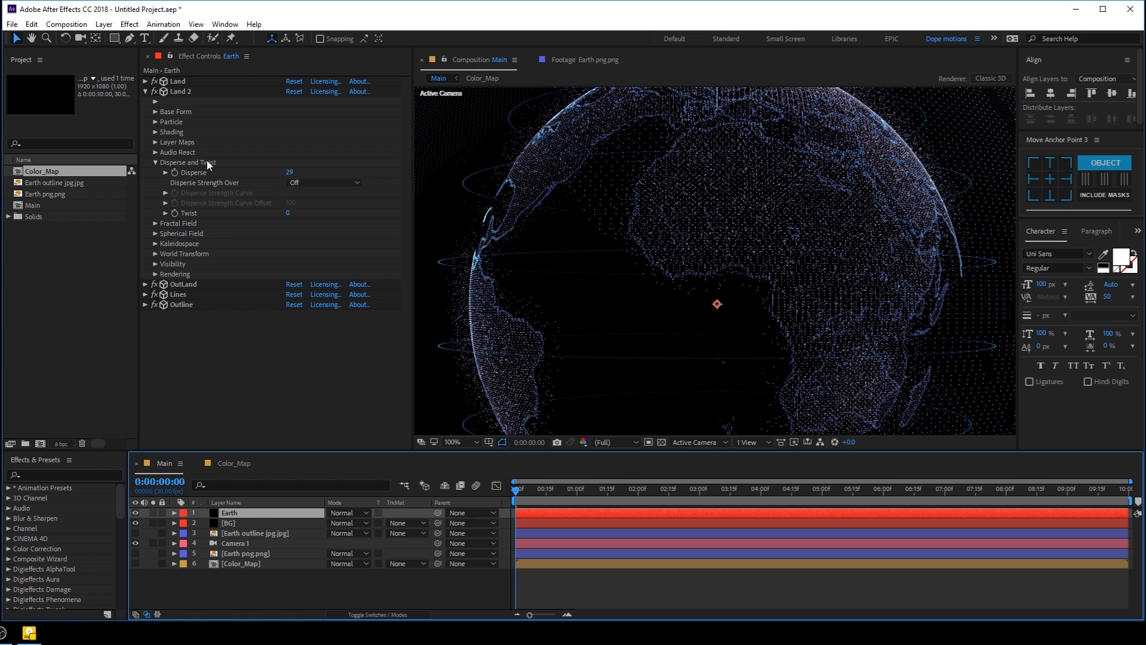
{"action": "left_click", "coordinate": [155, 123]}
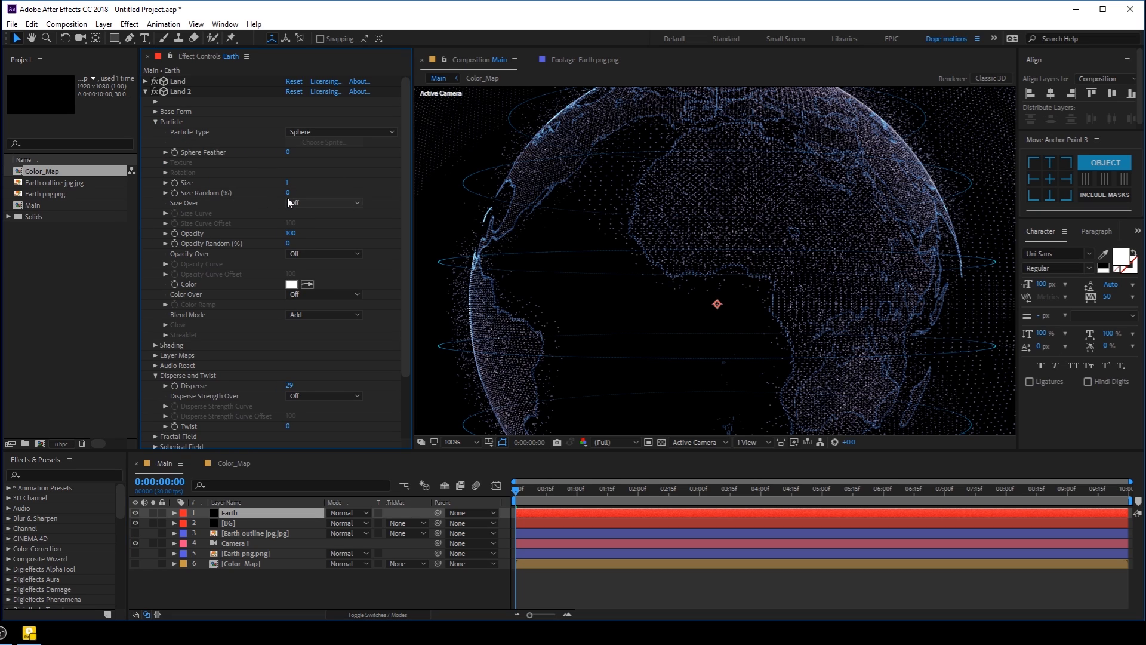
{"action": "left_click_drag", "start_coordinate": [288, 192], "coordinate": [405, 194]}
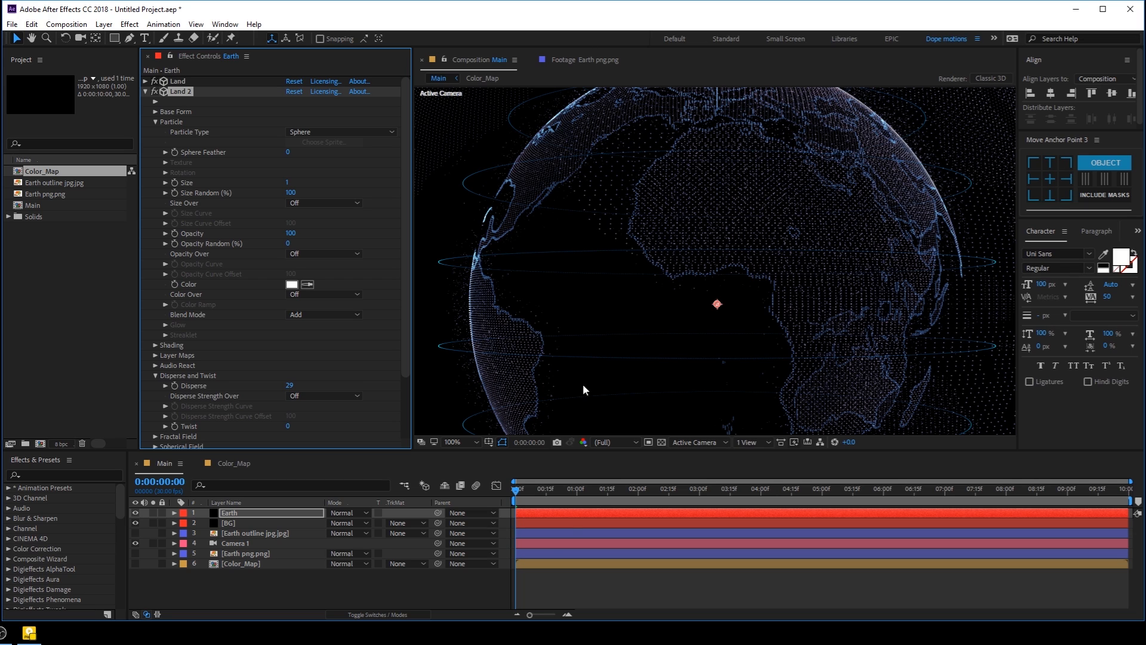
{"action": "left_click", "coordinate": [155, 122]}
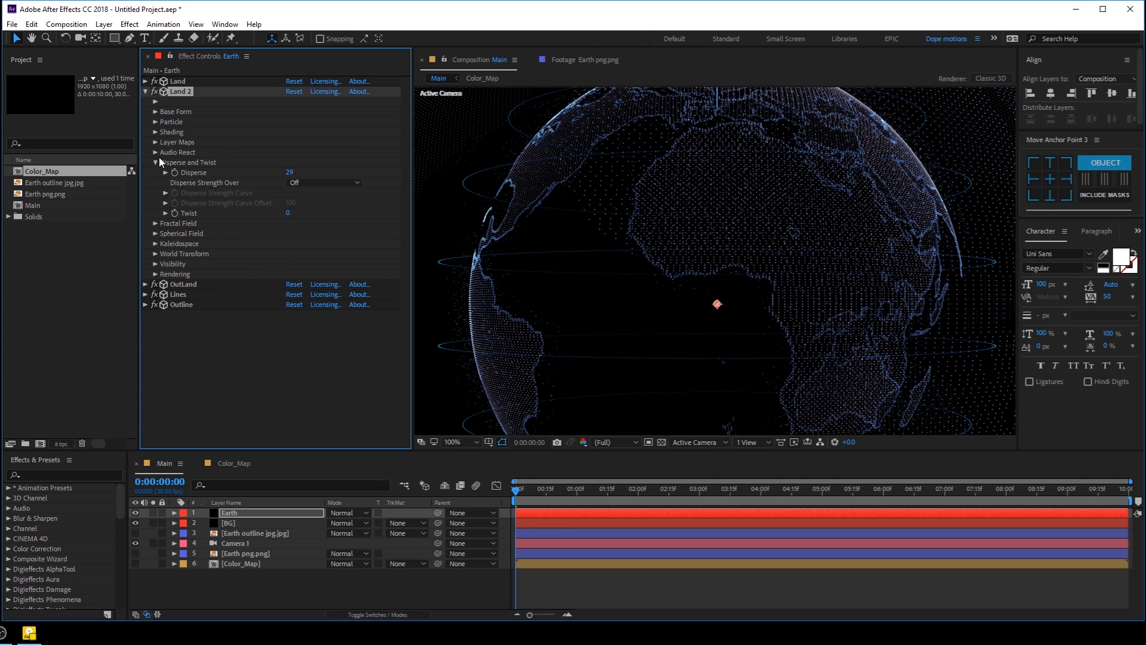
- Keyframe Land 2's Disperse from 10 at the composition start to 25 at 0:00:09:00, and scrub to 0:00:06:20
{"action": "left_click", "coordinate": [290, 172]}
{"action": "type", "text": "10"}
{"action": "key", "text": "Return"}
{"action": "left_click_drag", "start_coordinate": [539, 491], "coordinate": [1069, 532]}
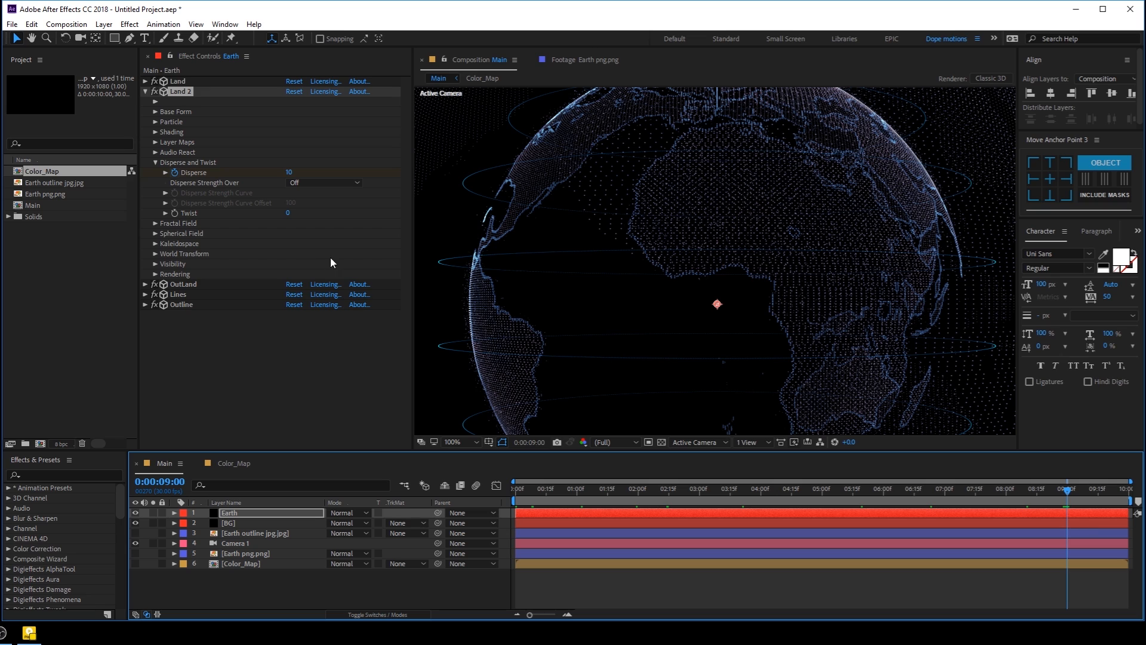
{"action": "left_click", "coordinate": [290, 171]}
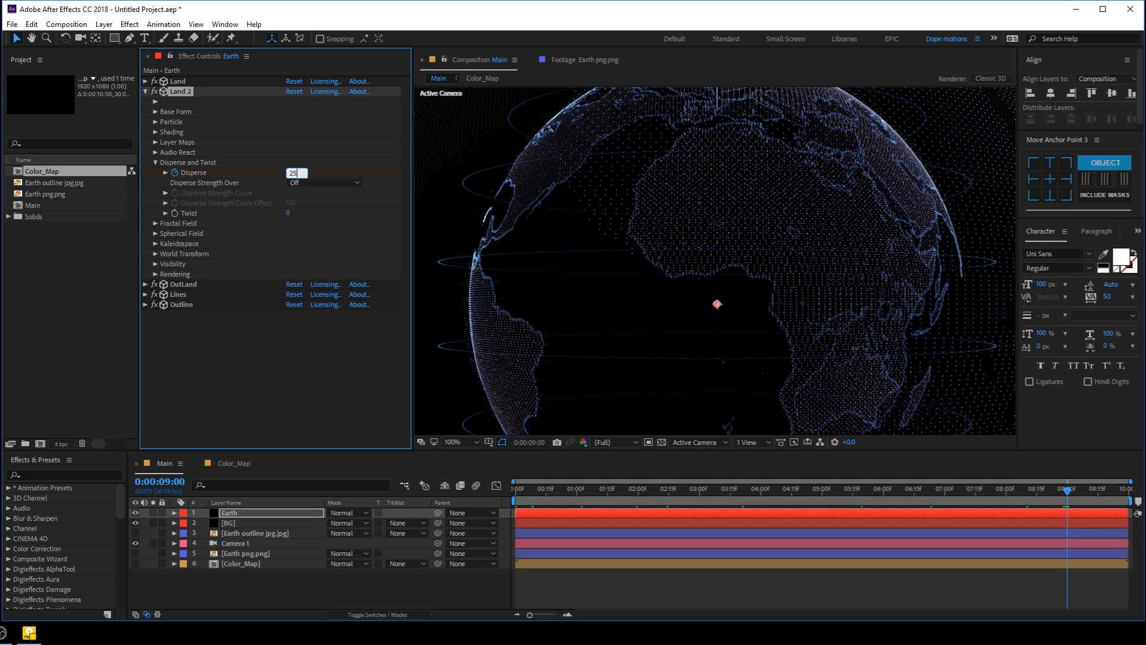
{"action": "key", "text": "Return"}
{"action": "left_click_drag", "start_coordinate": [549, 495], "coordinate": [925, 502]}
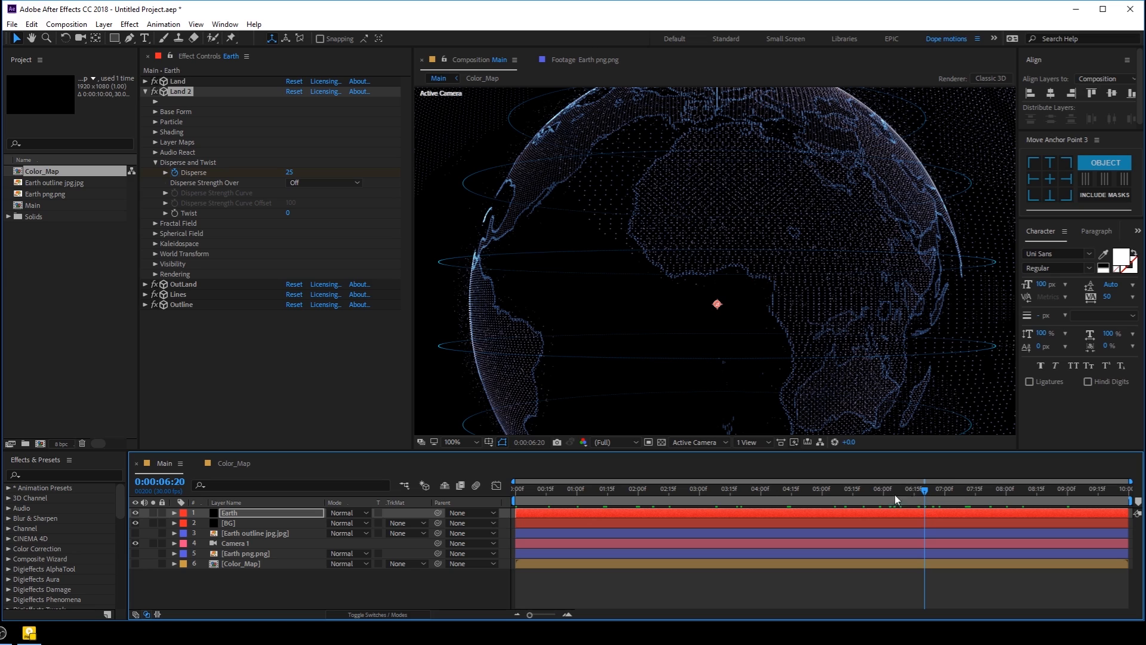
- Set the particle Size of the Land 2 effect to 1
{"action": "left_click", "coordinate": [155, 162]}
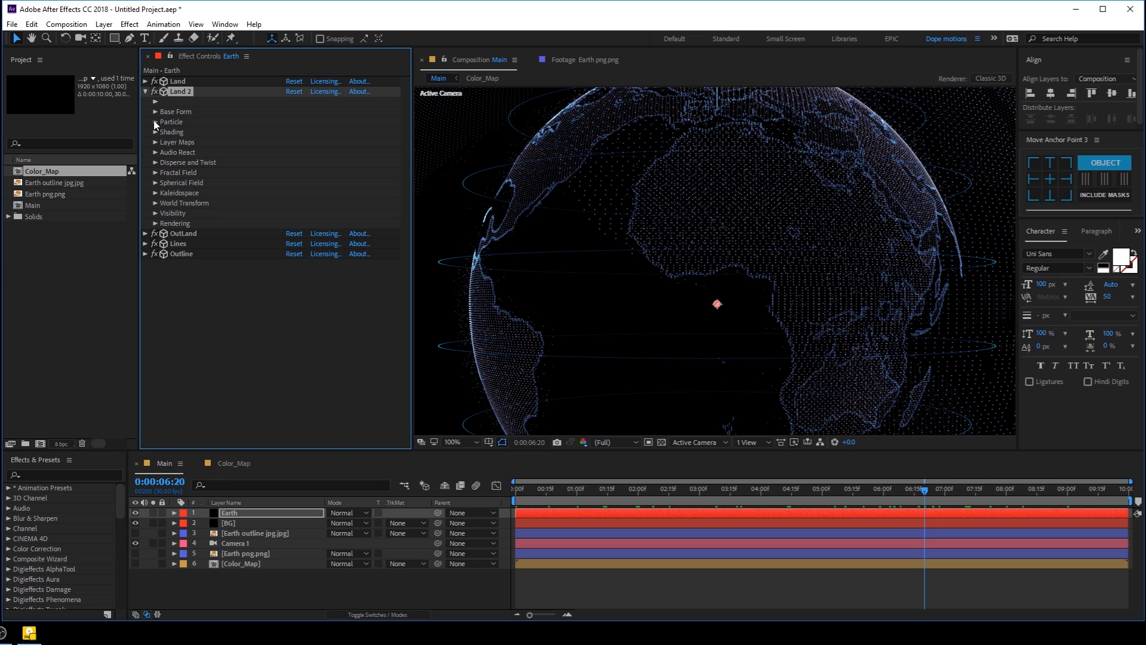
{"action": "left_click", "coordinate": [154, 122]}
{"action": "left_click", "coordinate": [289, 180]}
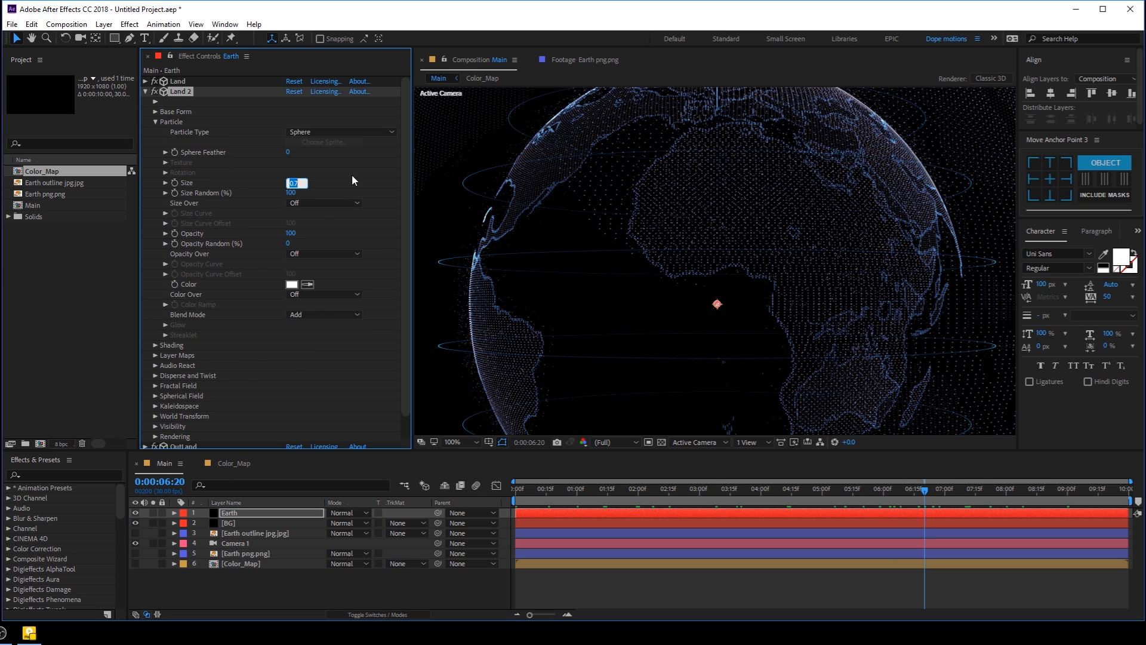
{"action": "type", "text": "1"}
{"action": "key", "text": "Return"}
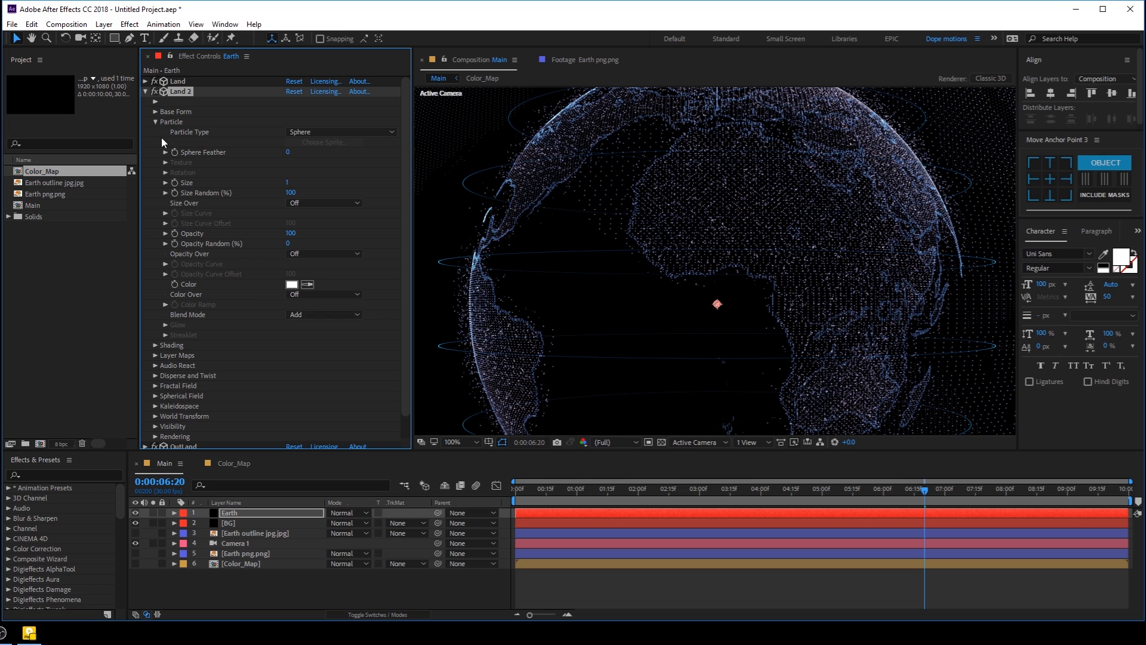
{"action": "left_click", "coordinate": [155, 123]}
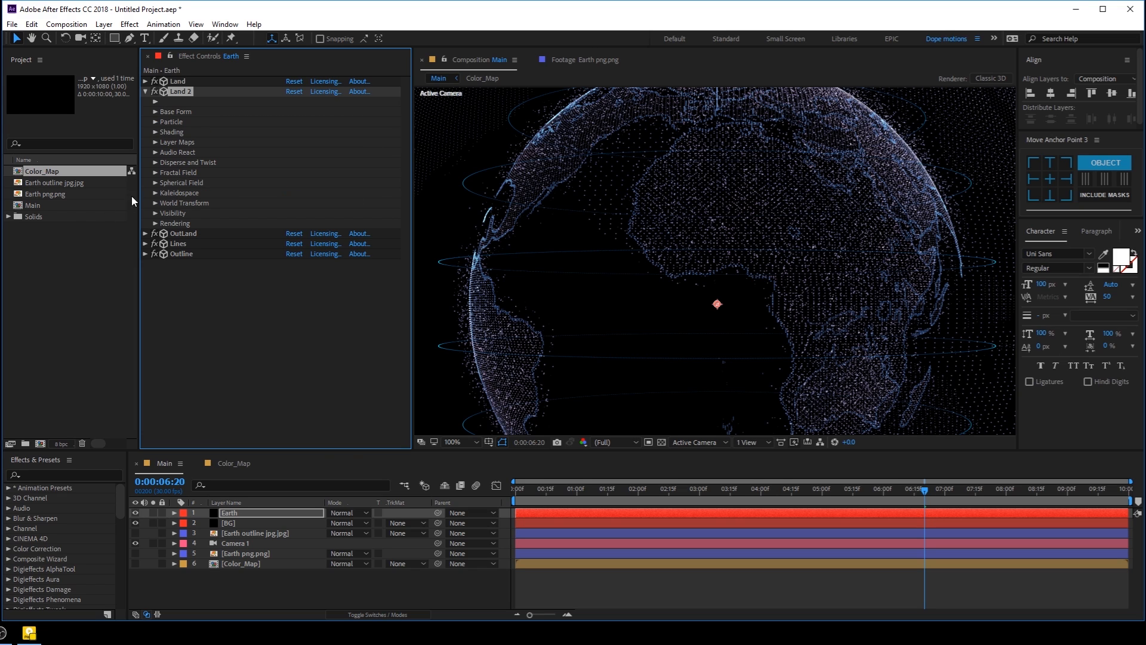
- Set the Color and Alpha layer map of the Land 2 effect to None
{"action": "left_click", "coordinate": [155, 145]}
{"action": "left_click", "coordinate": [306, 164]}
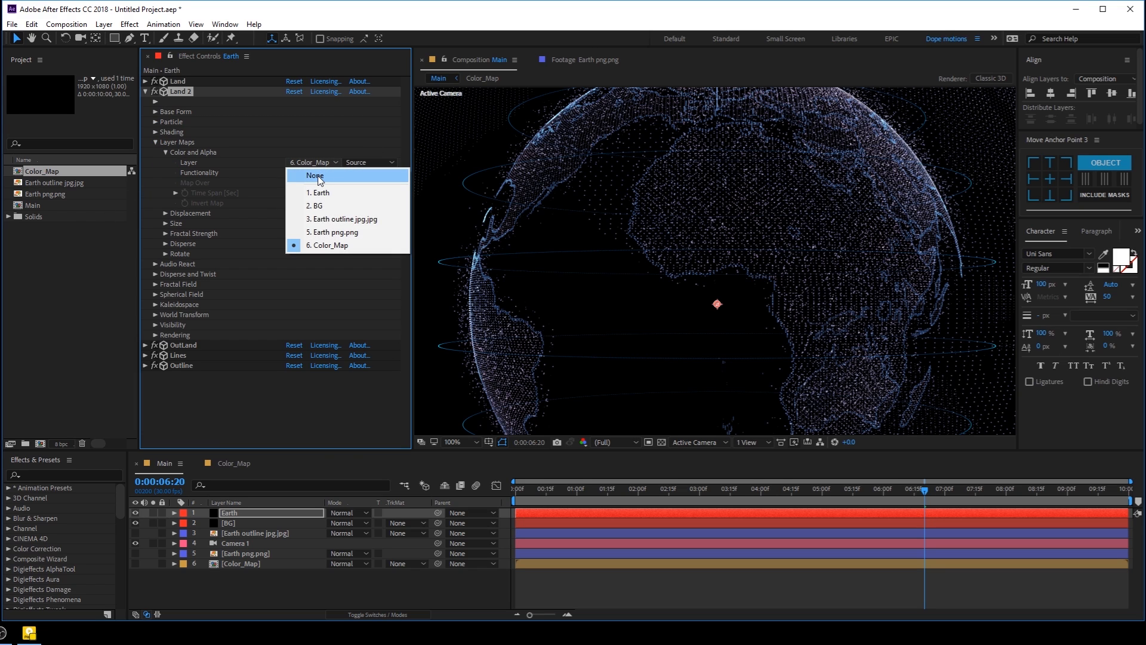
{"action": "left_click", "coordinate": [317, 176]}
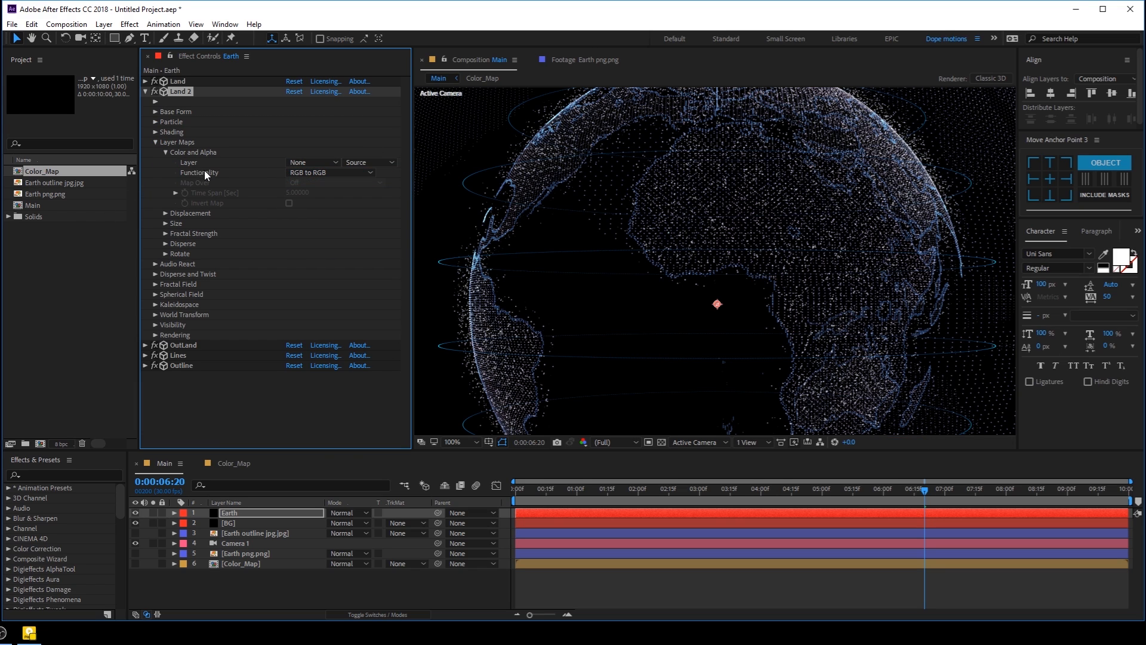
{"action": "left_click", "coordinate": [155, 143]}
- Change the Land 2 particle color to light purple, BC65FF
{"action": "left_click", "coordinate": [154, 123]}
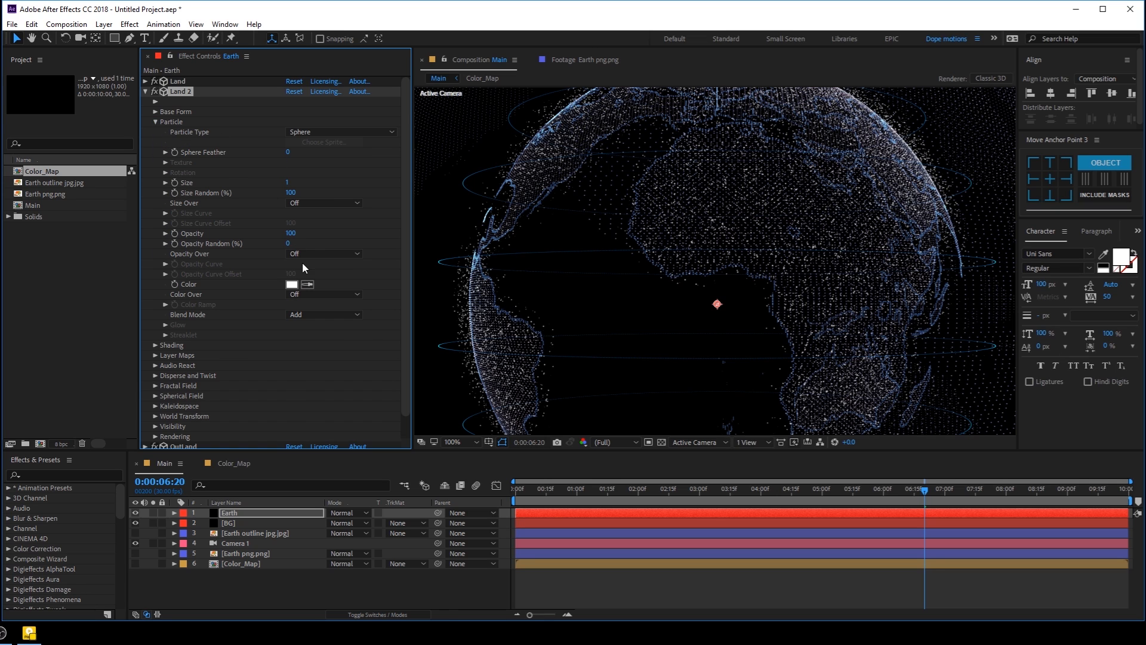
{"action": "left_click", "coordinate": [291, 285]}
{"action": "left_click_drag", "start_coordinate": [256, 276], "coordinate": [265, 299]}
{"action": "left_click", "coordinate": [234, 234]}
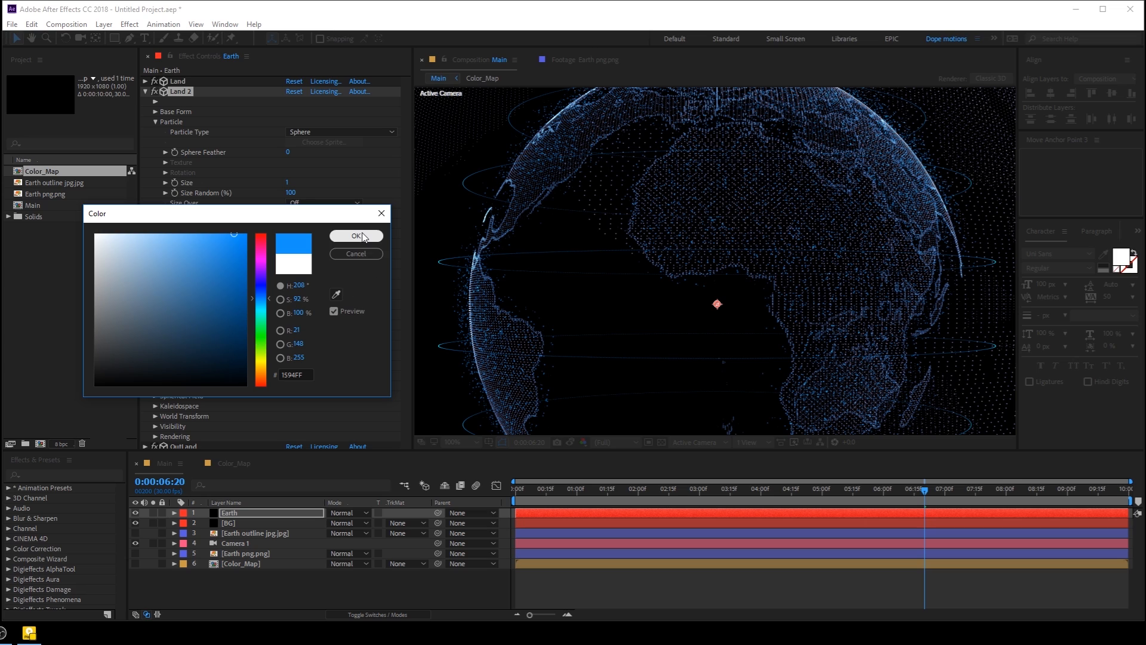
{"action": "left_click", "coordinate": [261, 272]}
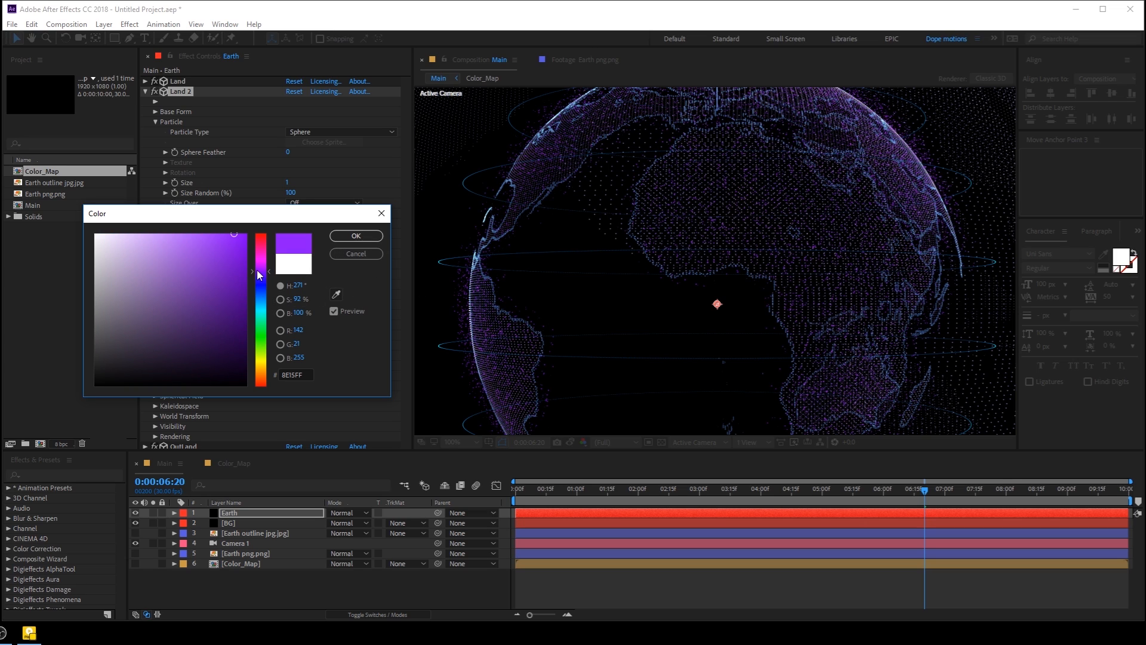
{"action": "left_click", "coordinate": [190, 243]}
{"action": "left_click_drag", "start_coordinate": [189, 237], "coordinate": [187, 227]}
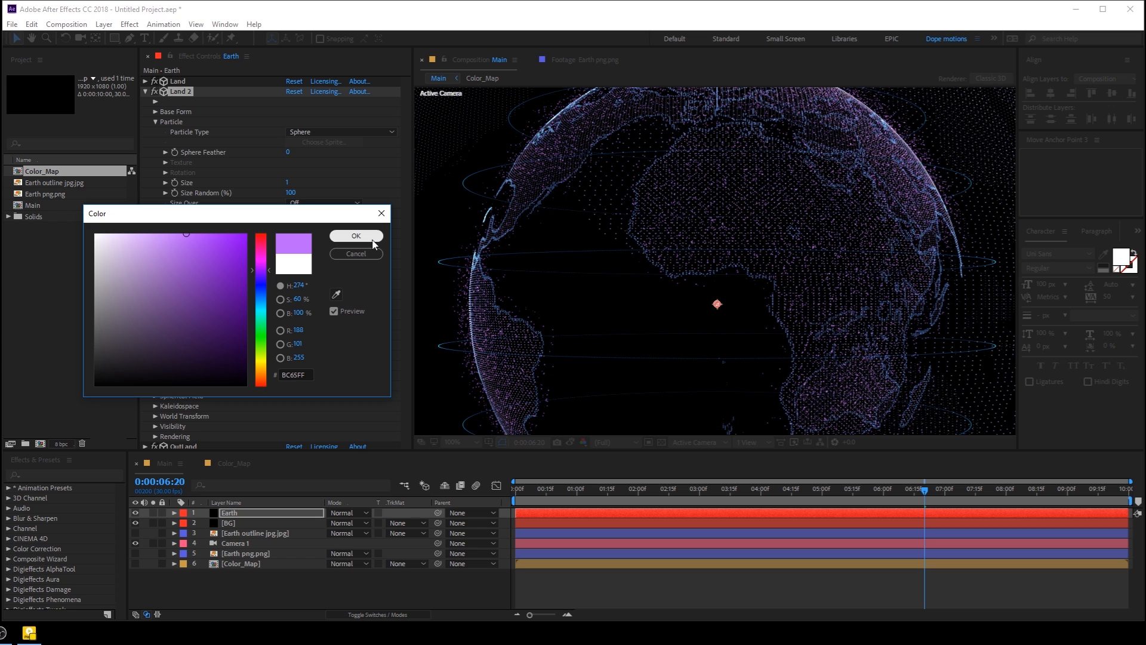
{"action": "left_click", "coordinate": [357, 237]}
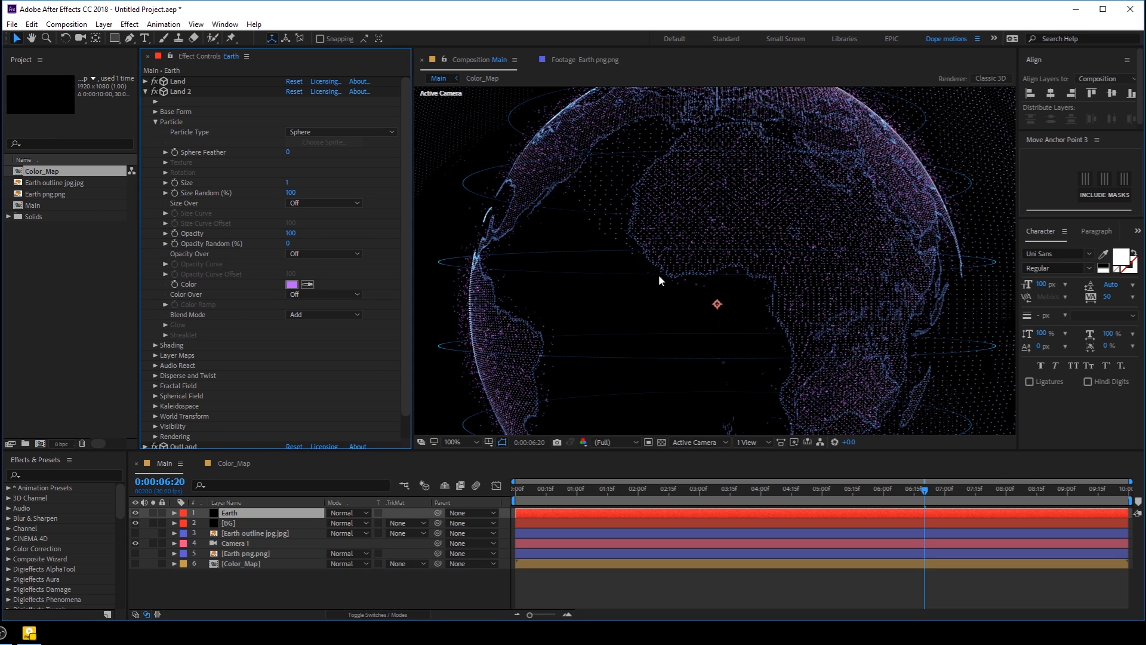
- Move Camera 1 above the Earth outline jpg.jpg layer and turn on its Depth of Field
{"action": "left_click", "coordinate": [238, 545]}
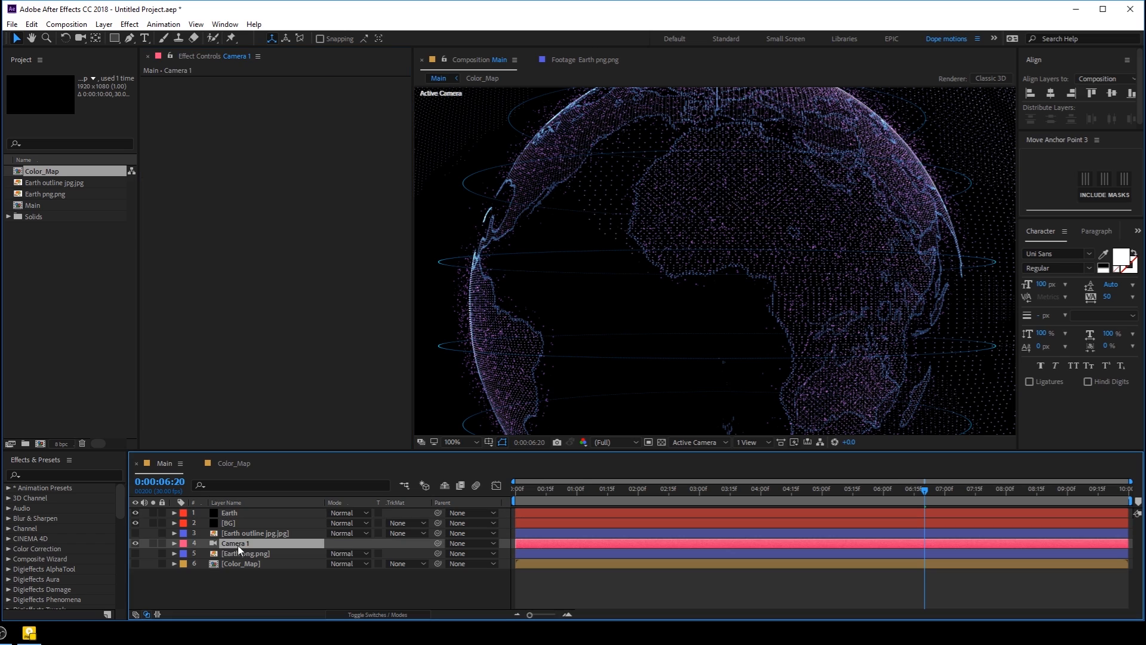
{"action": "left_click_drag", "start_coordinate": [250, 538], "coordinate": [236, 533]}
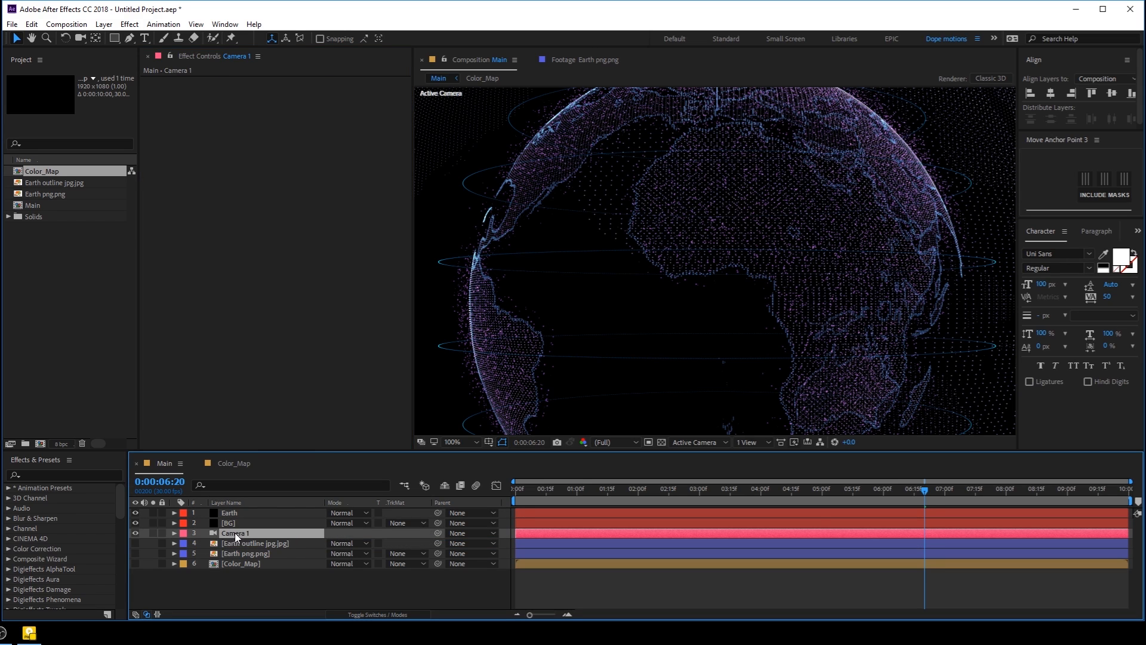
{"action": "key", "text": "a"}
{"action": "key", "text": "a"}
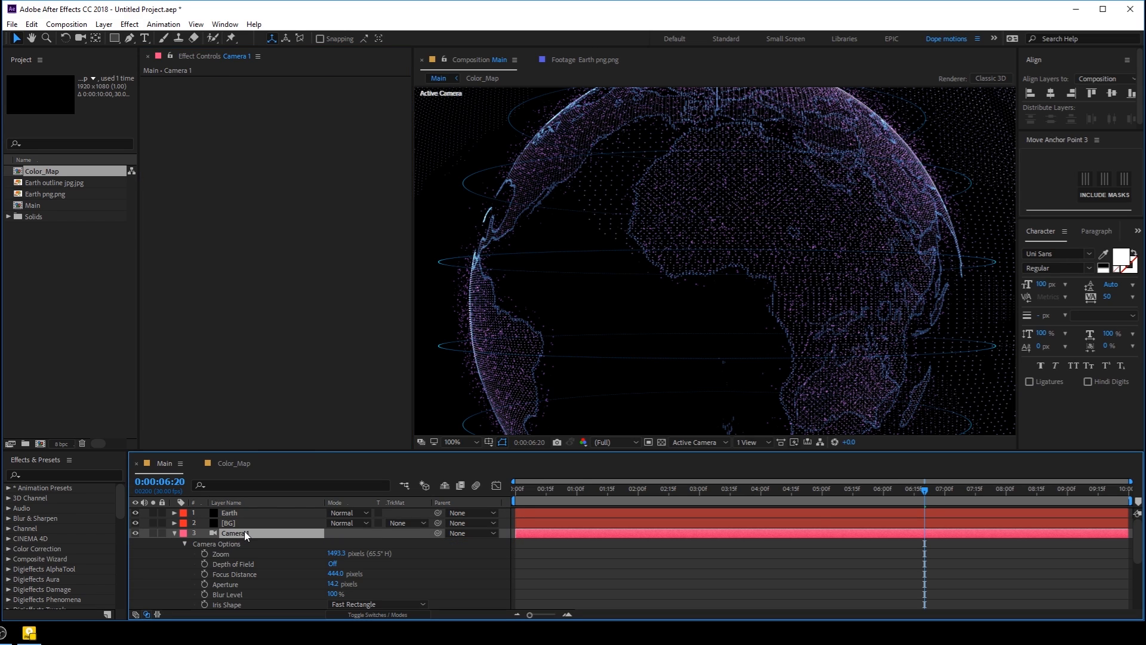
{"action": "left_click", "coordinate": [334, 565]}
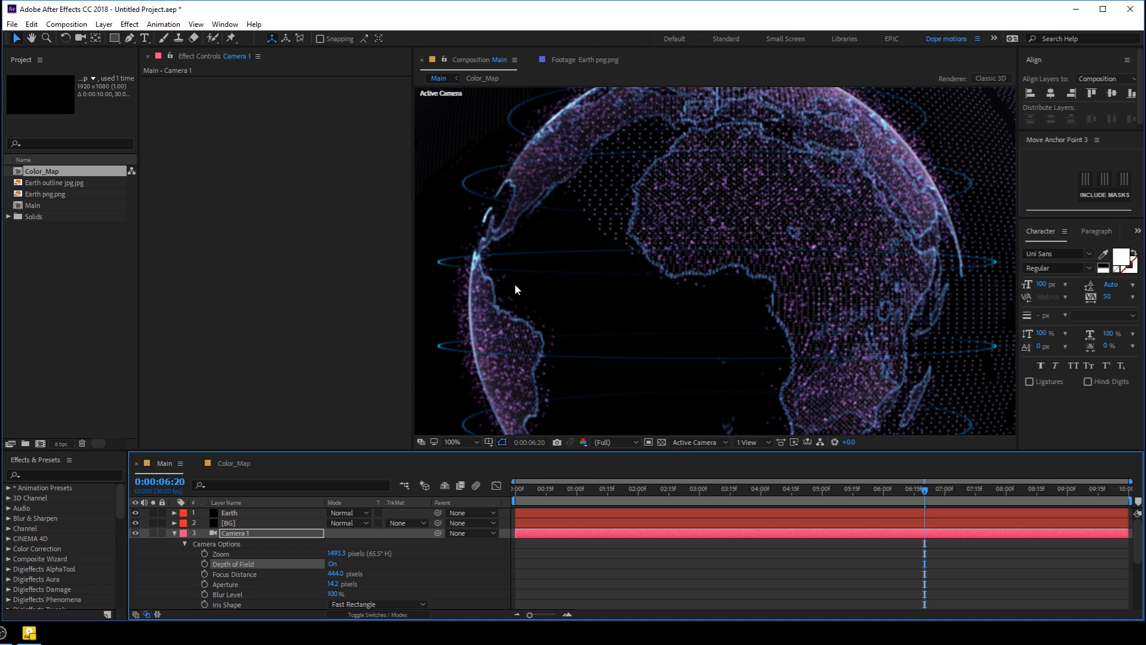
- At 0:00:00:00, orbit the camera and move it closer so Africa fills most of the frame
{"action": "scroll", "coordinate": [567, 289], "scroll_direction": "down", "scroll_amount": 2}
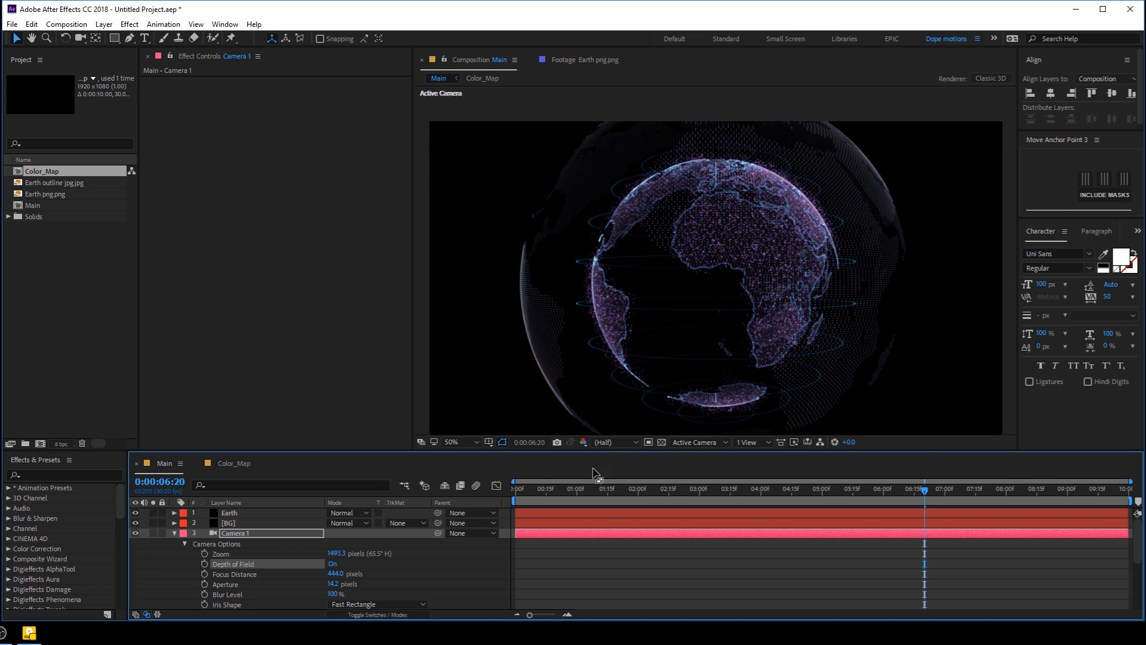
{"action": "left_click_drag", "start_coordinate": [604, 496], "coordinate": [515, 499]}
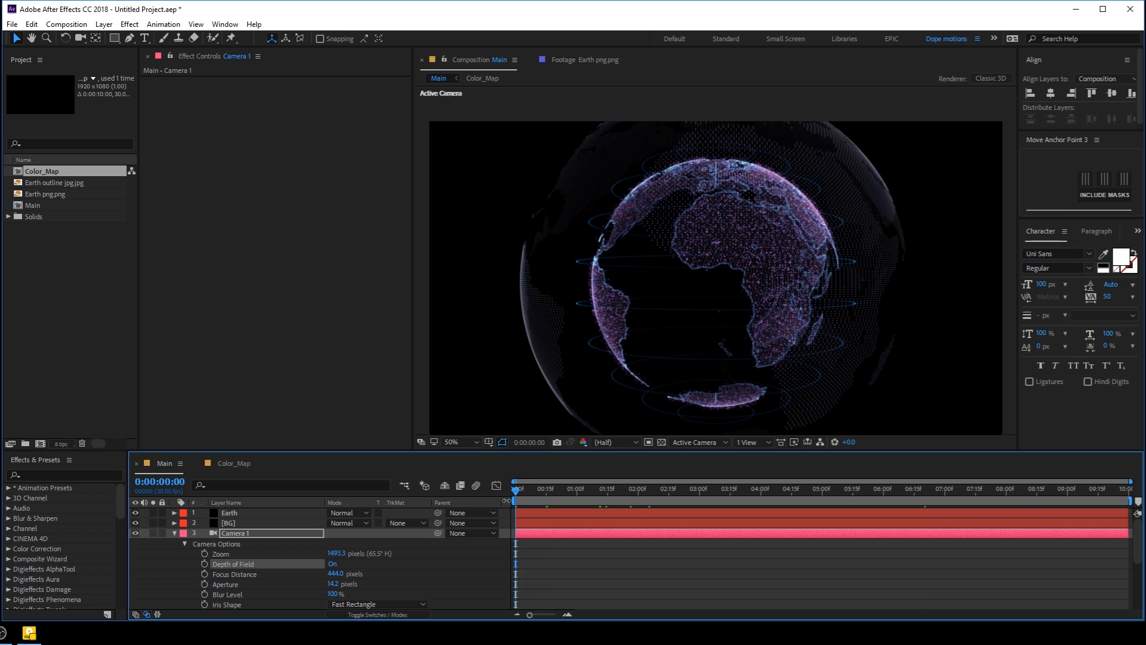
{"action": "key", "text": "c"}
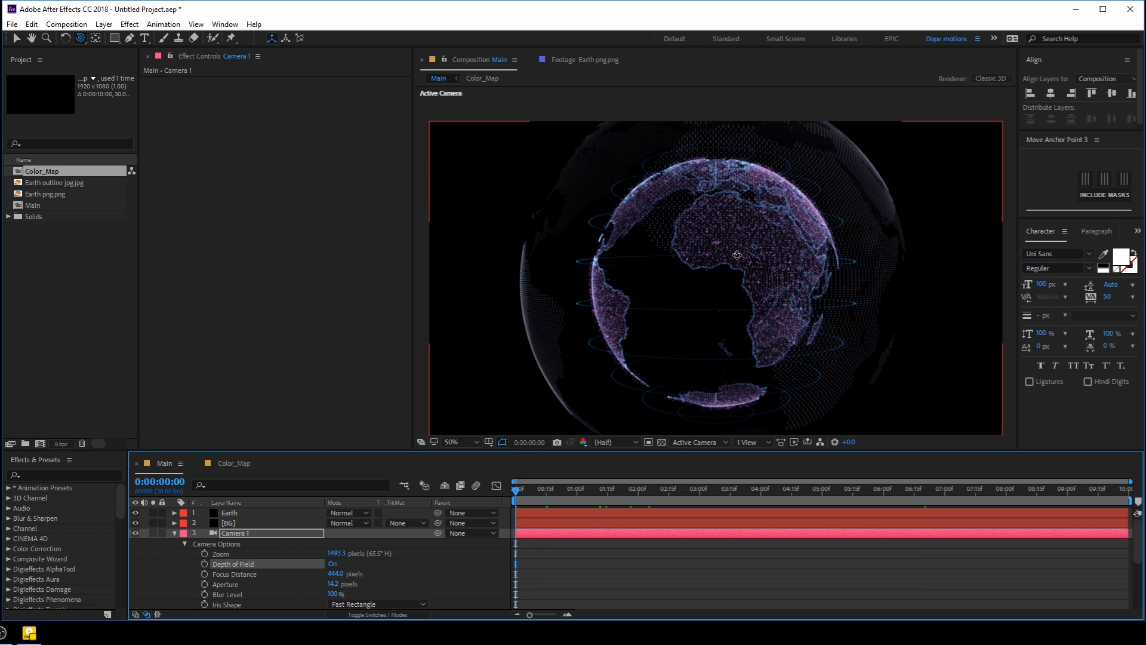
{"action": "left_click_drag", "start_coordinate": [723, 265], "coordinate": [689, 228]}
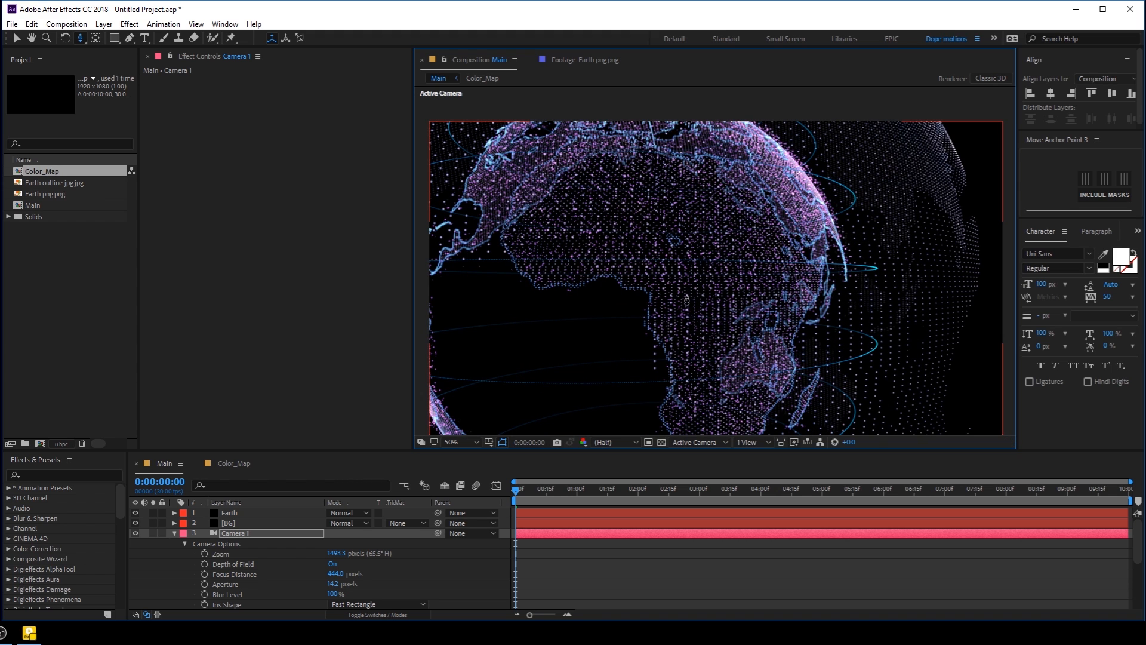
{"action": "mouse_move", "coordinate": [687, 301]}
{"action": "left_mouse_down"}
{"action": "mouse_move", "coordinate": [697, 307]}
{"action": "mouse_move", "coordinate": [681, 271]}
{"action": "mouse_move", "coordinate": [686, 286]}
{"action": "left_mouse_up"}
{"action": "key", "text": "c"}
{"action": "key", "text": "c"}
{"action": "key", "text": "c"}
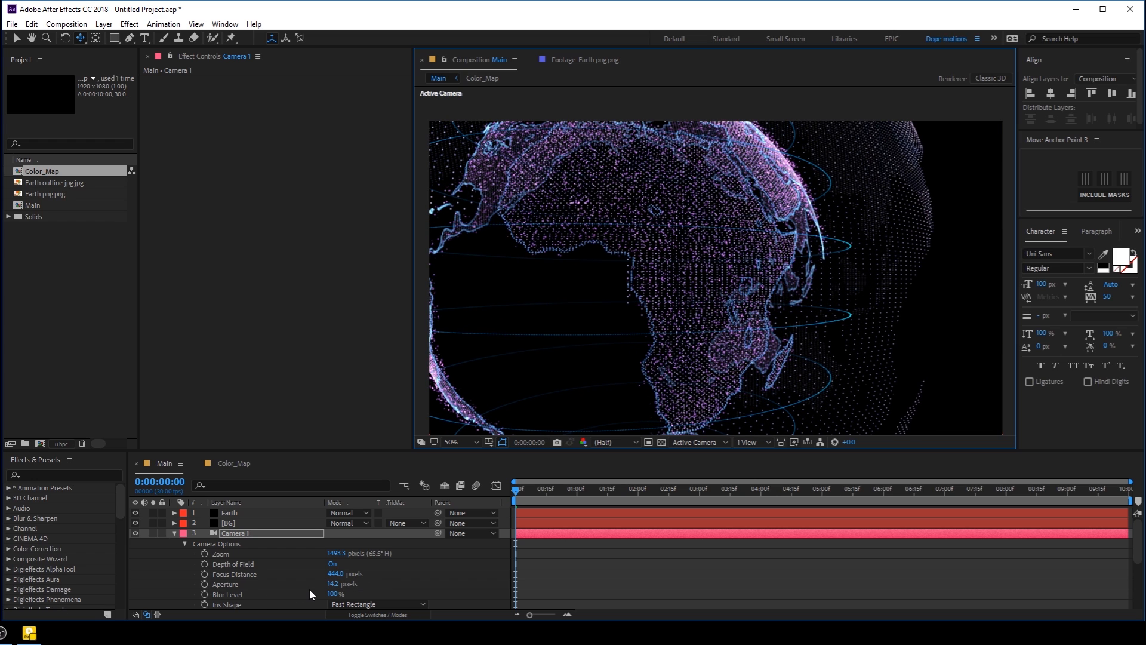
- Set Camera 1's Aperture to 120 pixels and its Blur Level to 150%
{"action": "left_click", "coordinate": [334, 584]}
{"action": "type", "text": "120"}
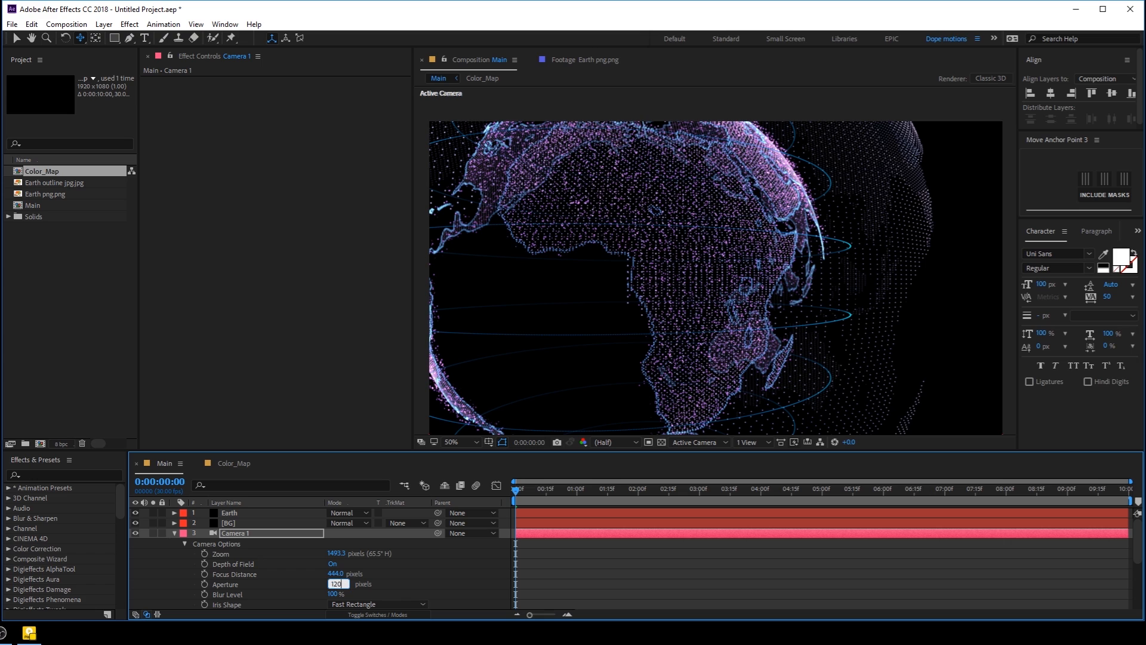
{"action": "key", "text": "Return"}
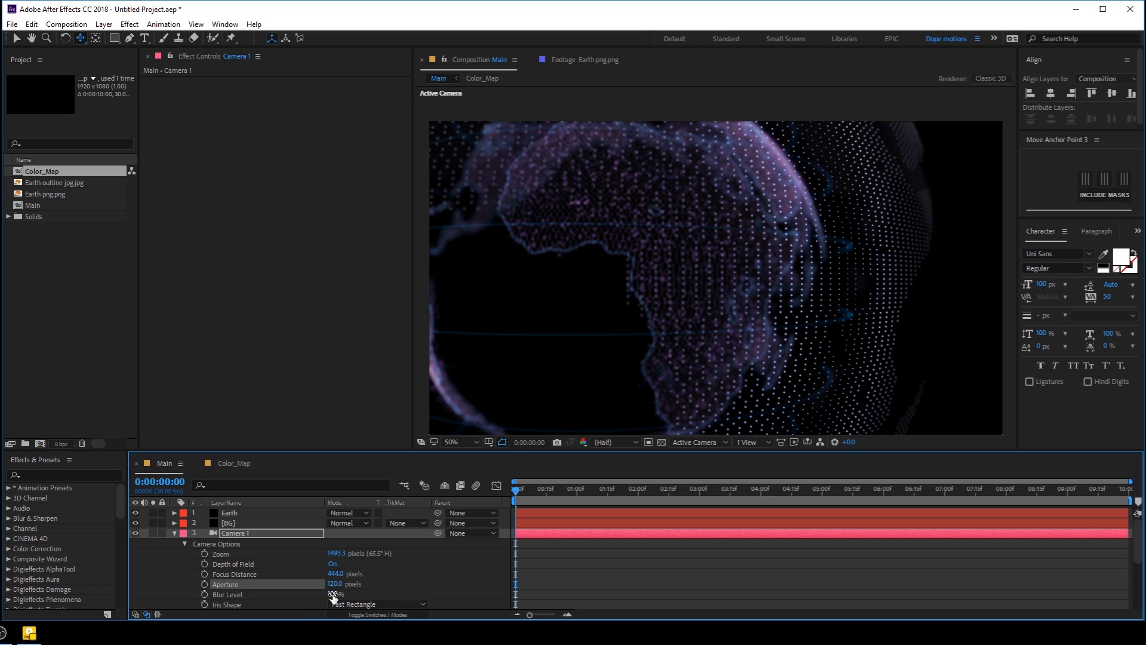
{"action": "left_click", "coordinate": [334, 594]}
{"action": "type", "text": "150"}
{"action": "key", "text": "Return"}
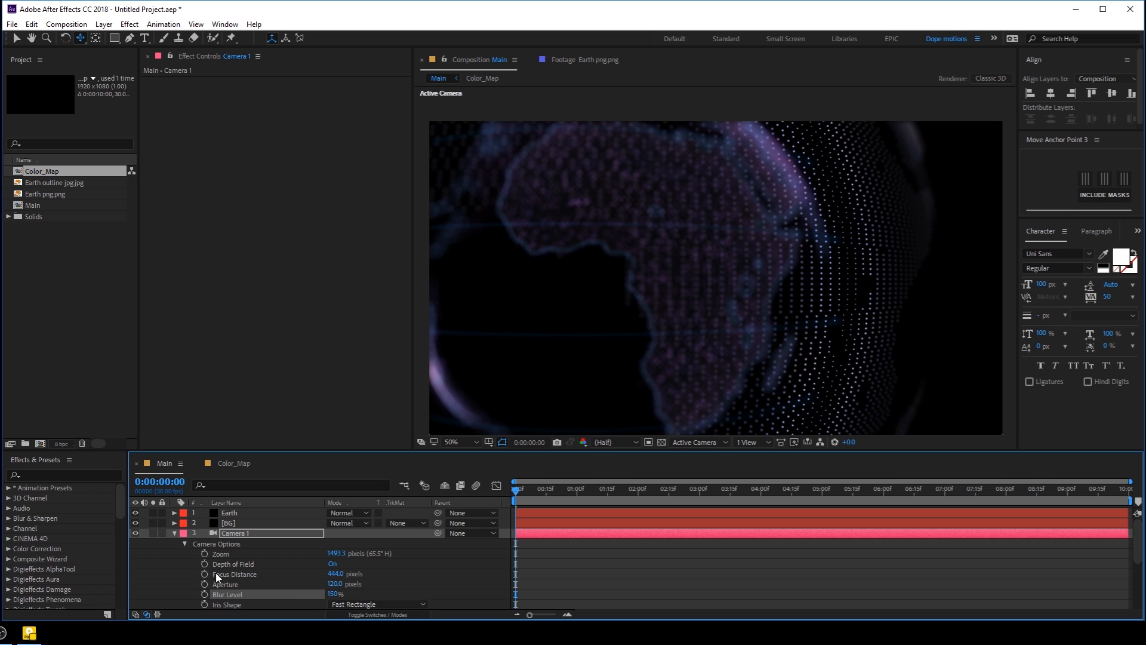
- Set Camera 1's Focus Distance to 570 pixels
{"action": "left_click_drag", "start_coordinate": [330, 574], "coordinate": [384, 574]}
{"action": "left_click_drag", "start_coordinate": [703, 336], "coordinate": [695, 323]}
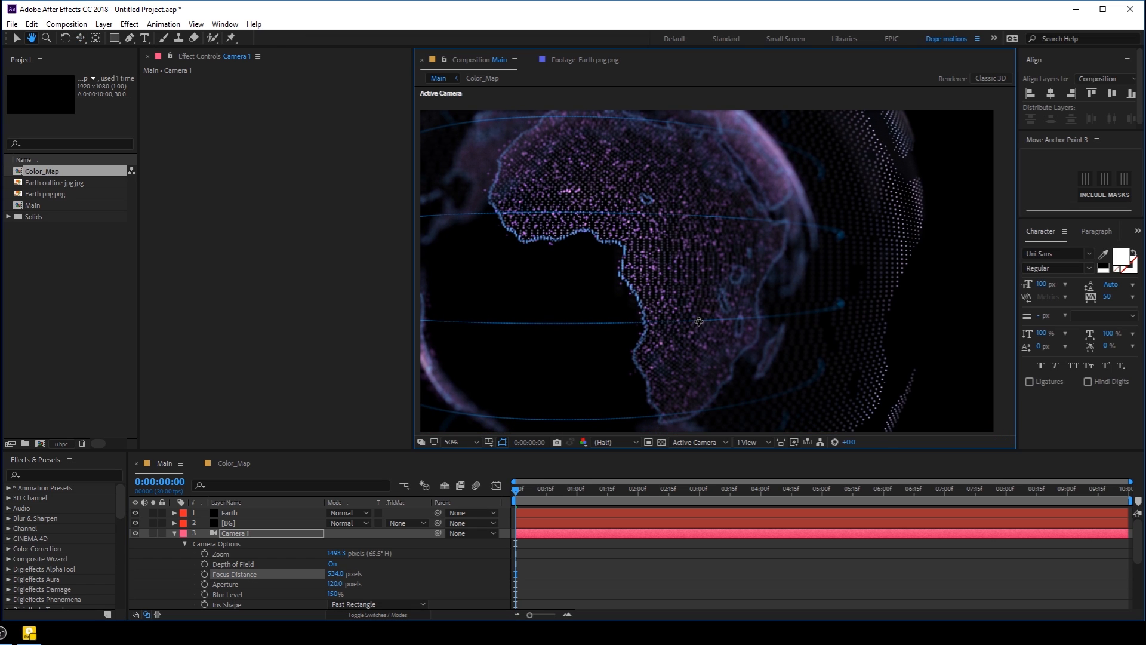
{"action": "left_click", "coordinate": [330, 575]}
{"action": "left_click", "coordinate": [448, 550]}
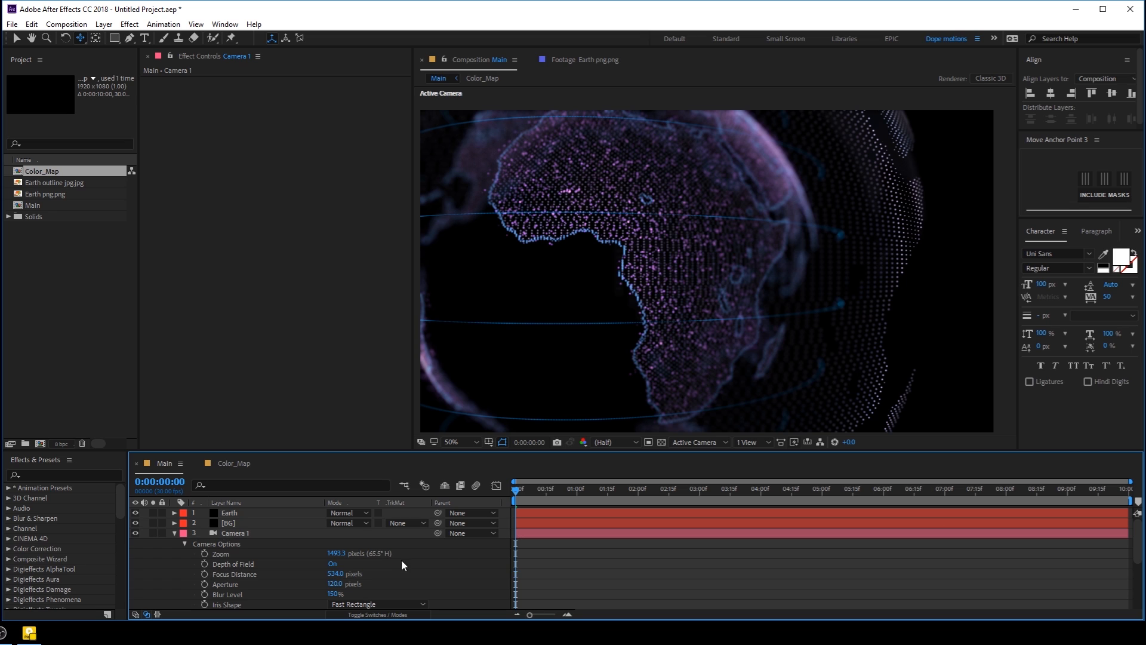
{"action": "left_click_drag", "start_coordinate": [334, 575], "coordinate": [351, 575]}
{"action": "left_click", "coordinate": [337, 574]}
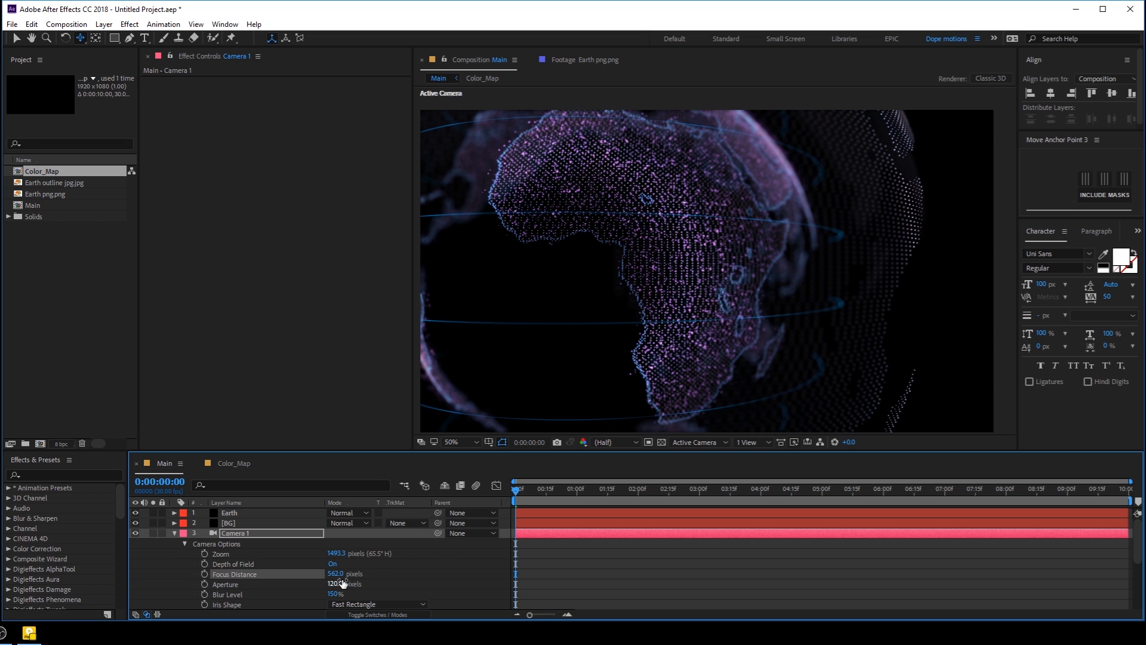
{"action": "type", "text": "570"}
{"action": "key", "text": "Return"}
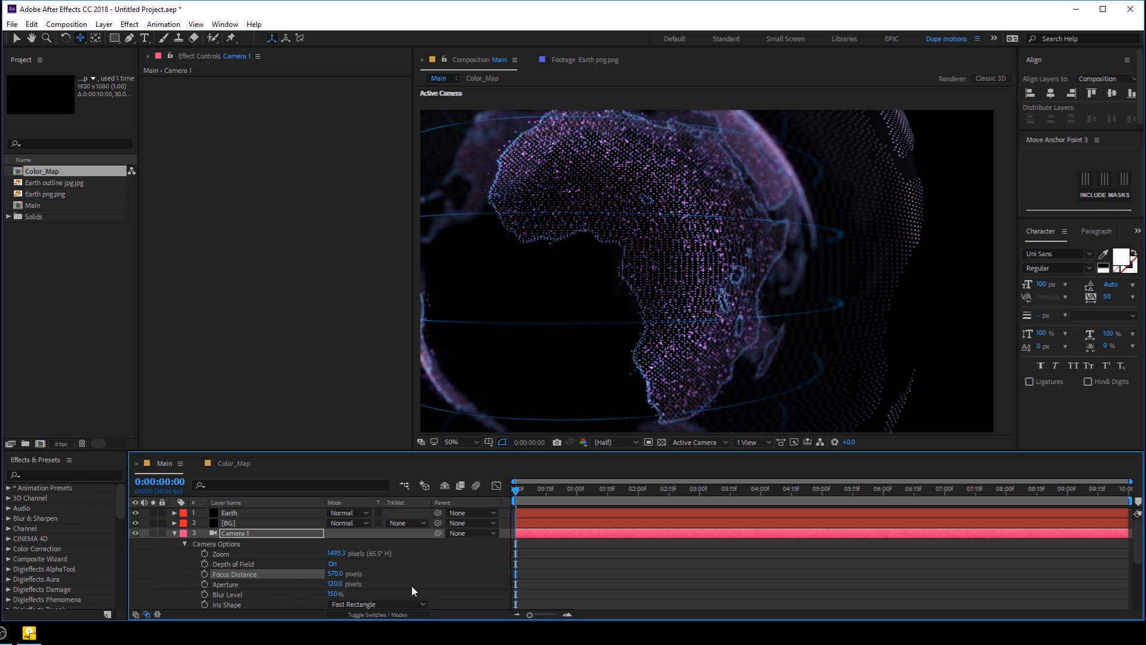
{"action": "left_click", "coordinate": [411, 585]}
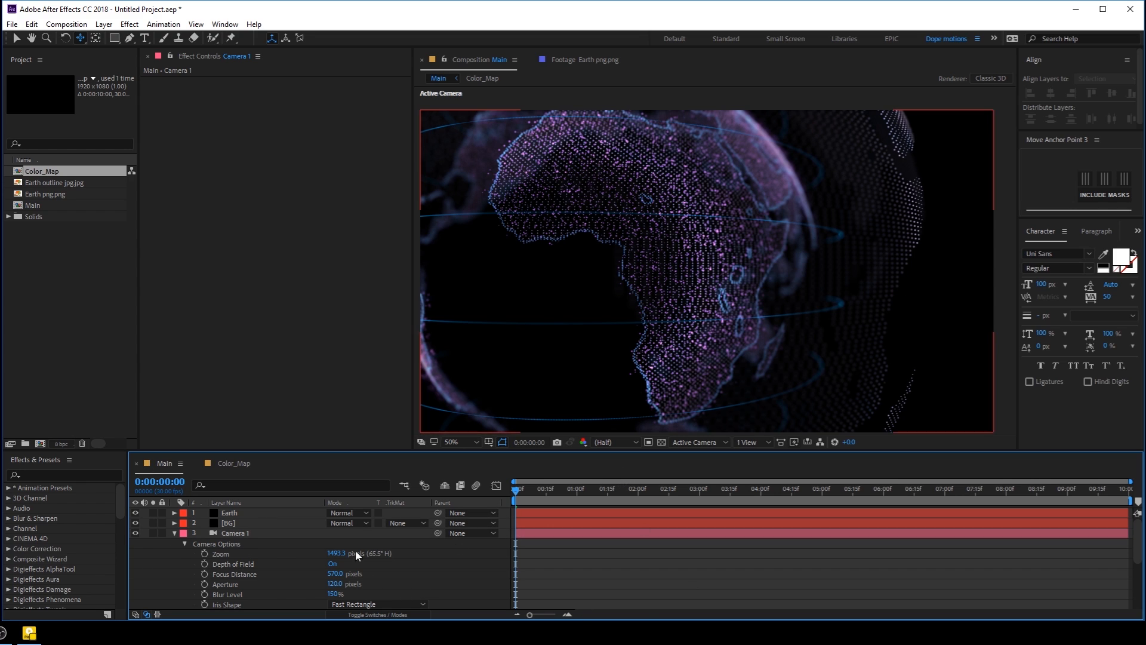
- Start keyframes for Camera 1's Focus Distance and Position at 0:00:00:00 and show only its keyframed properties
{"action": "left_click", "coordinate": [205, 575]}
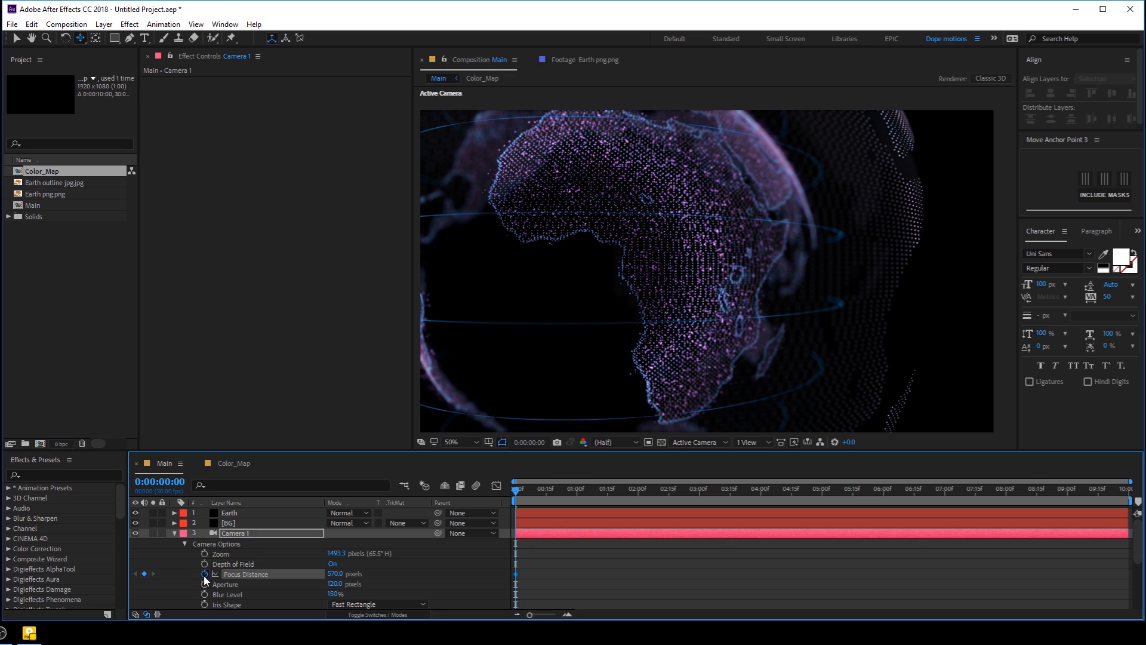
{"action": "left_click", "coordinate": [235, 532]}
{"action": "key", "text": "p"}
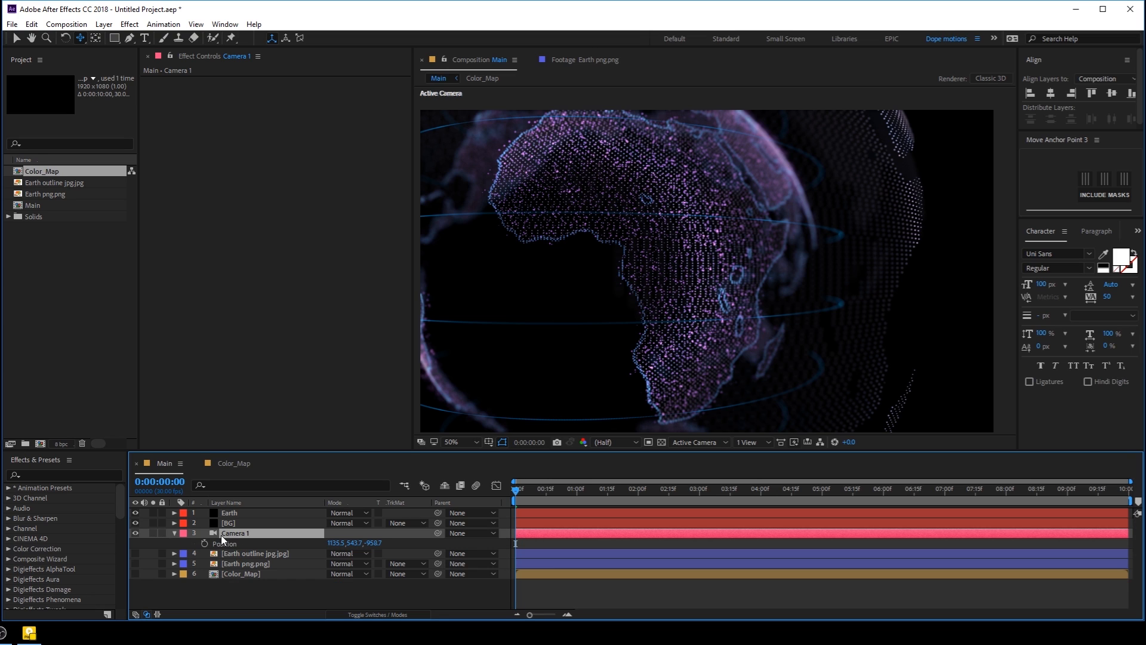
{"action": "left_click", "coordinate": [204, 543]}
{"action": "key", "text": "u"}
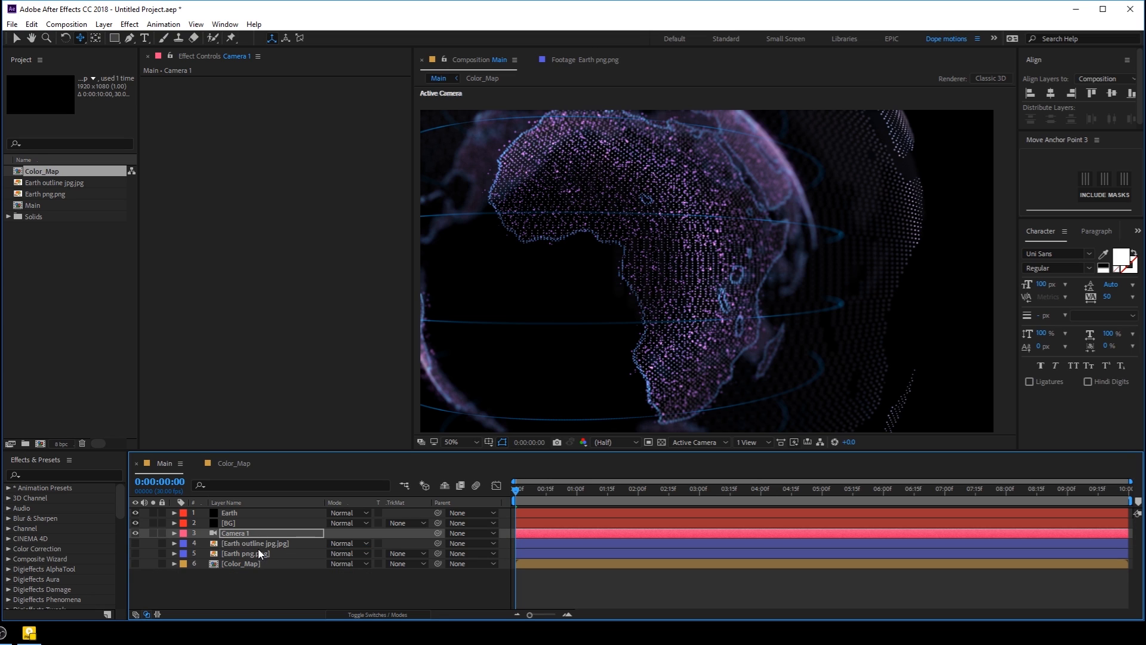
{"action": "key", "text": "u"}
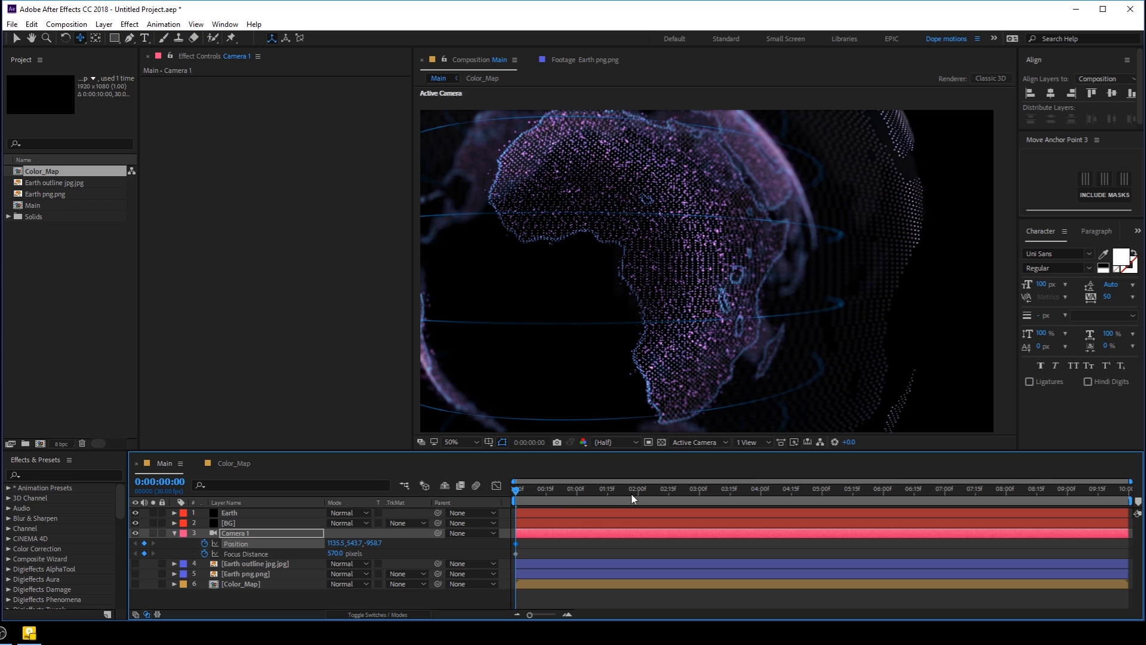
- At 0:00:03:00, pan Camera 1 slightly sideways to a Position of about 1179, 546, -959 and review the move
{"action": "left_click", "coordinate": [699, 501]}
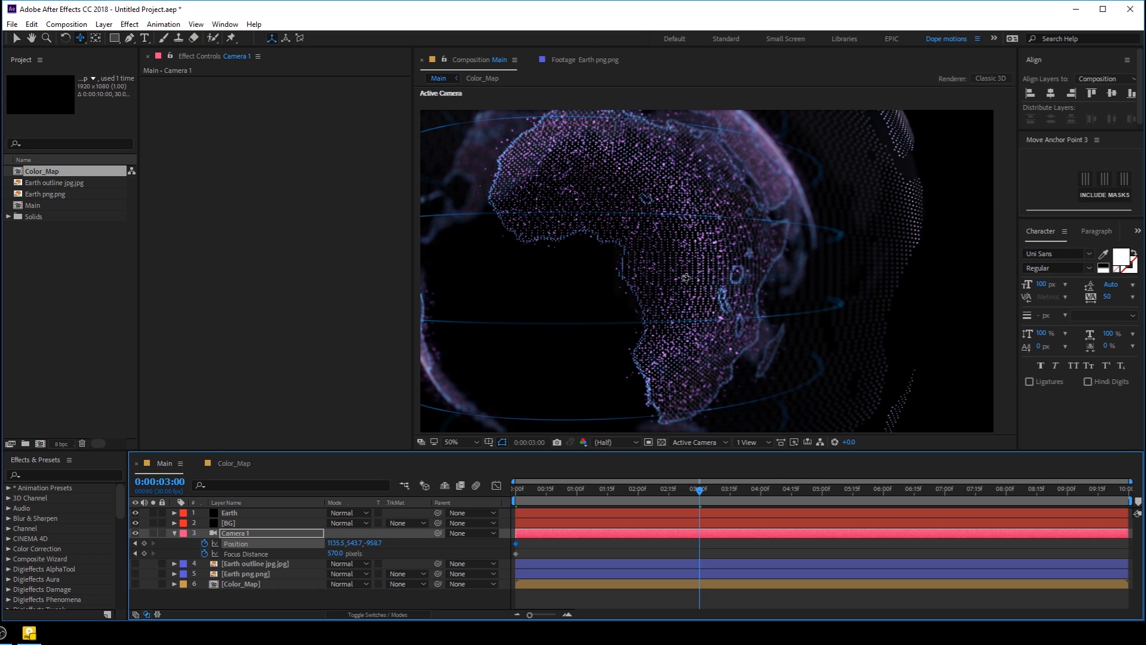
{"action": "left_click_drag", "start_coordinate": [686, 277], "coordinate": [670, 273]}
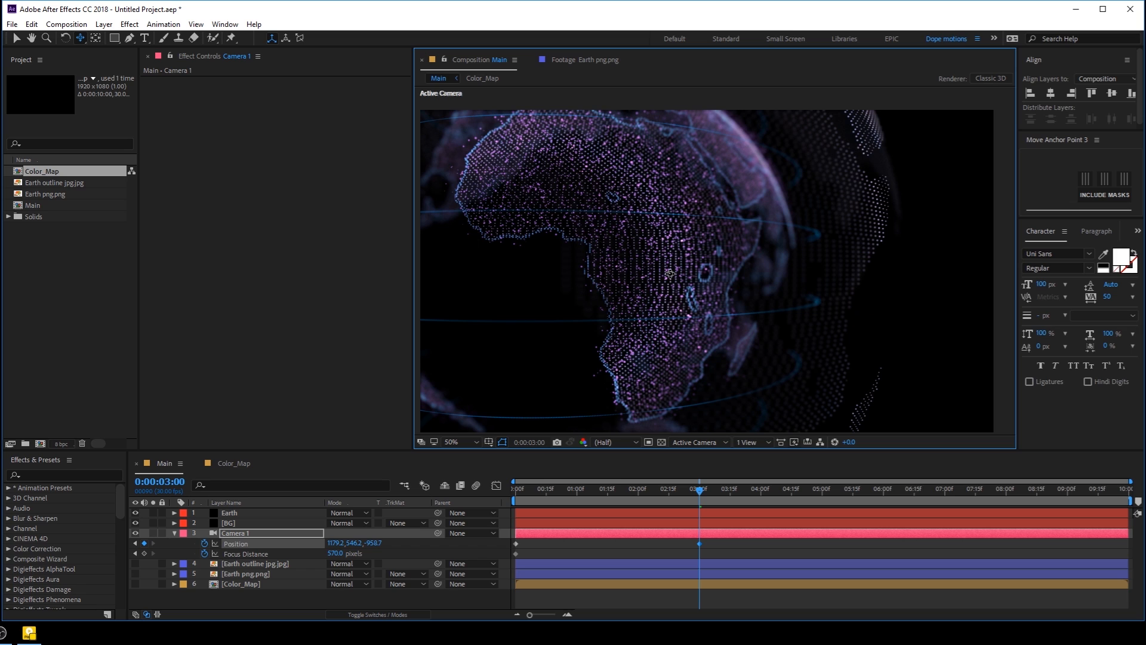
{"action": "left_click_drag", "start_coordinate": [699, 490], "coordinate": [478, 493]}
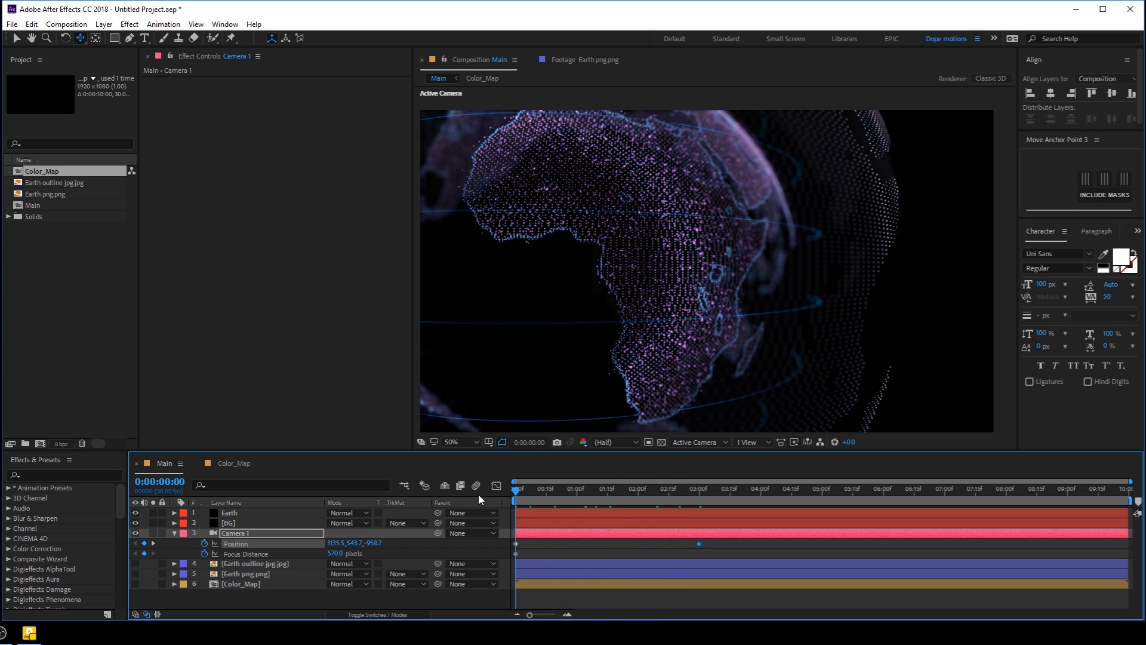
{"action": "left_click", "coordinate": [173, 534]}
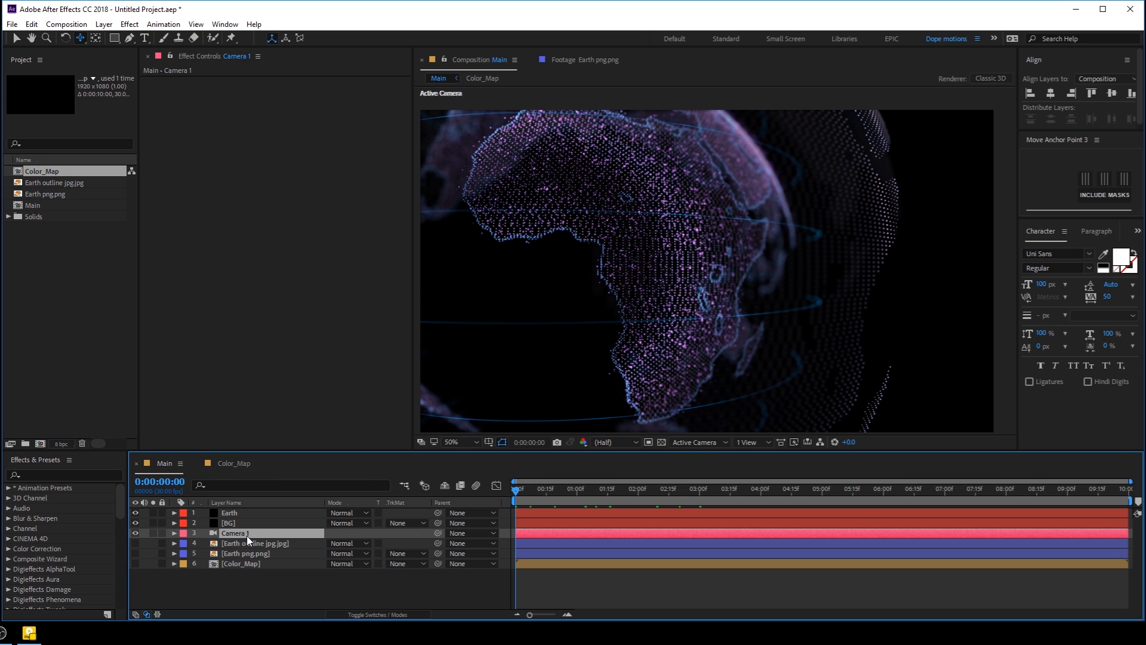
- Add a null object, make it a 3D layer and place it directly above Camera 1
{"action": "right_click", "coordinate": [223, 595]}
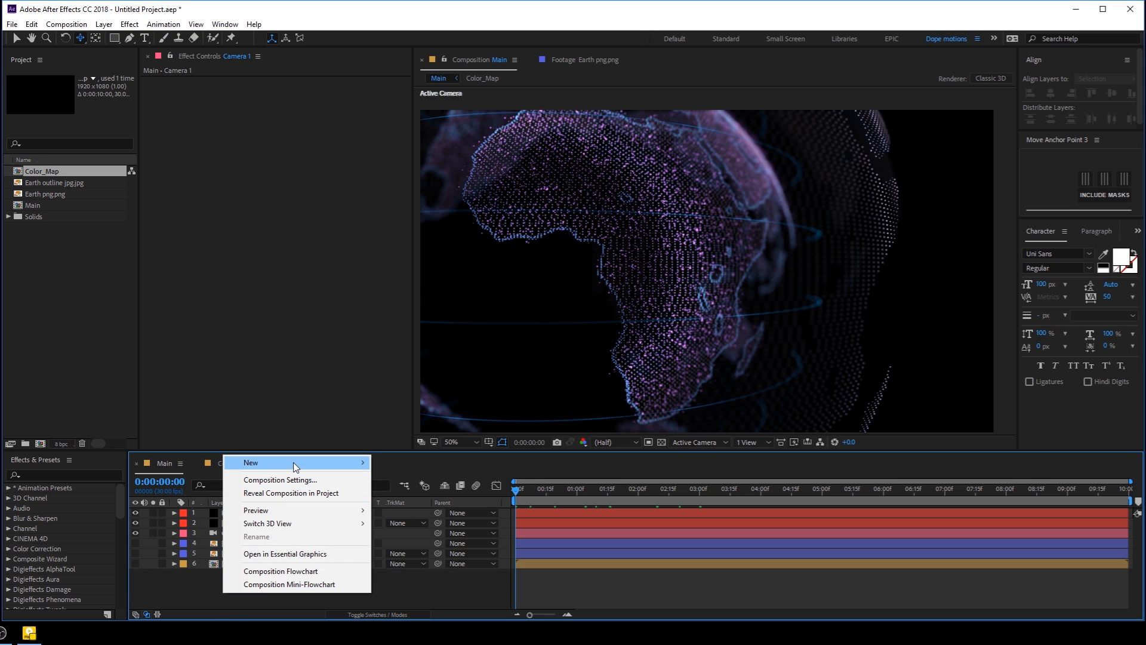
{"action": "mouse_move", "coordinate": [336, 465]}
{"action": "left_click", "coordinate": [406, 532]}
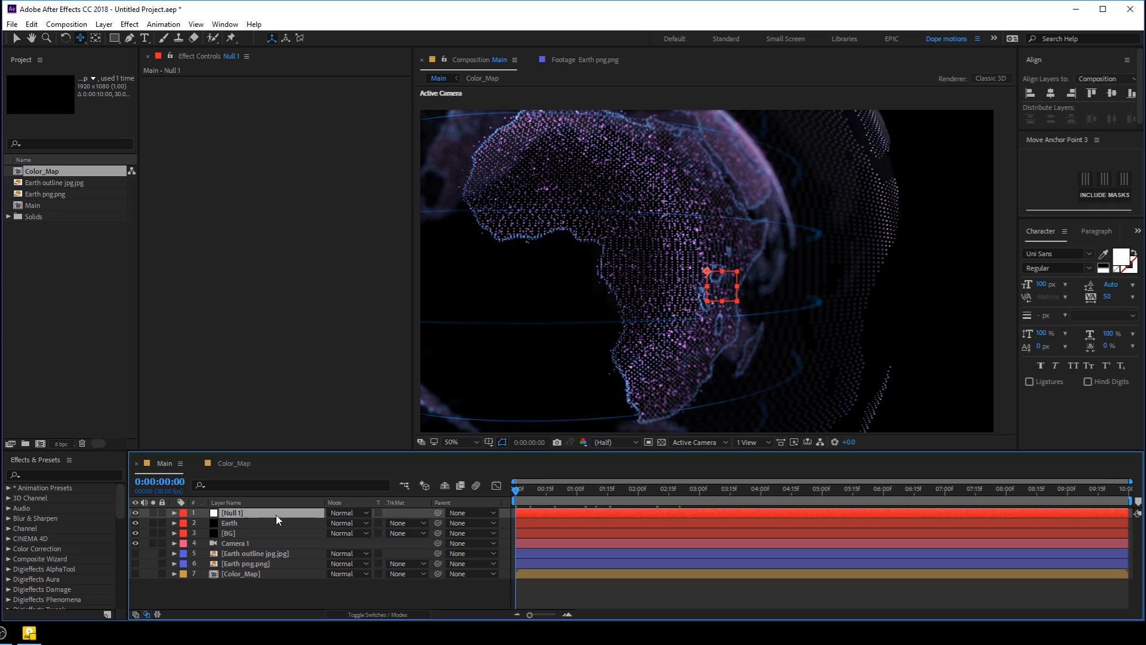
{"action": "left_click", "coordinate": [370, 614]}
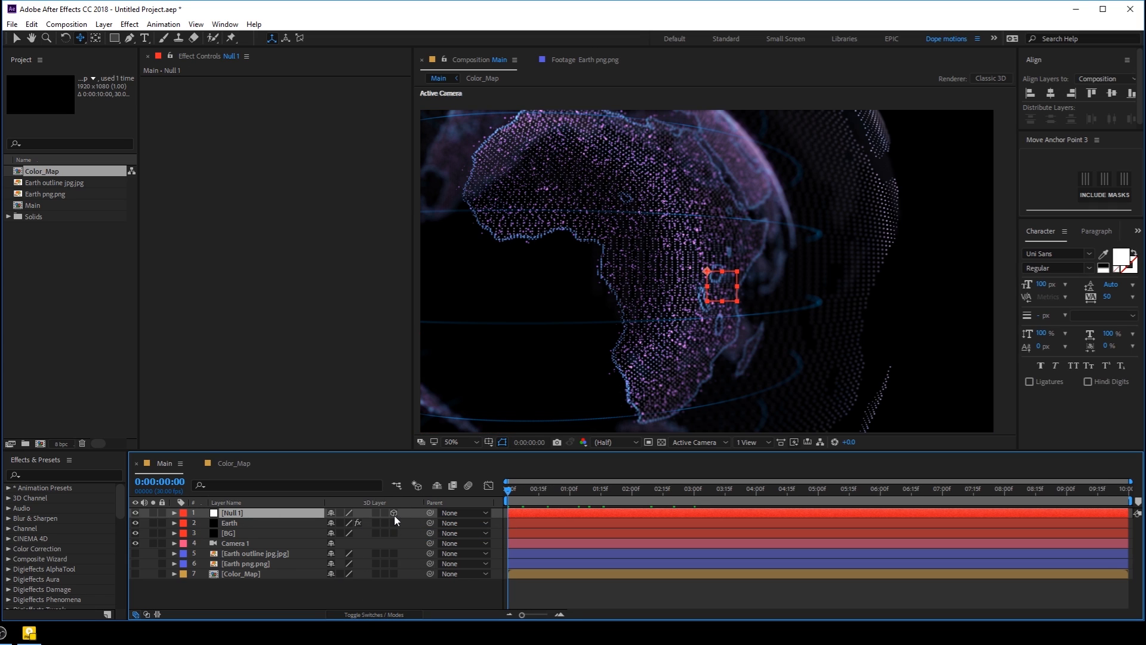
{"action": "left_click", "coordinate": [394, 513]}
{"action": "left_click_drag", "start_coordinate": [241, 514], "coordinate": [244, 534]}
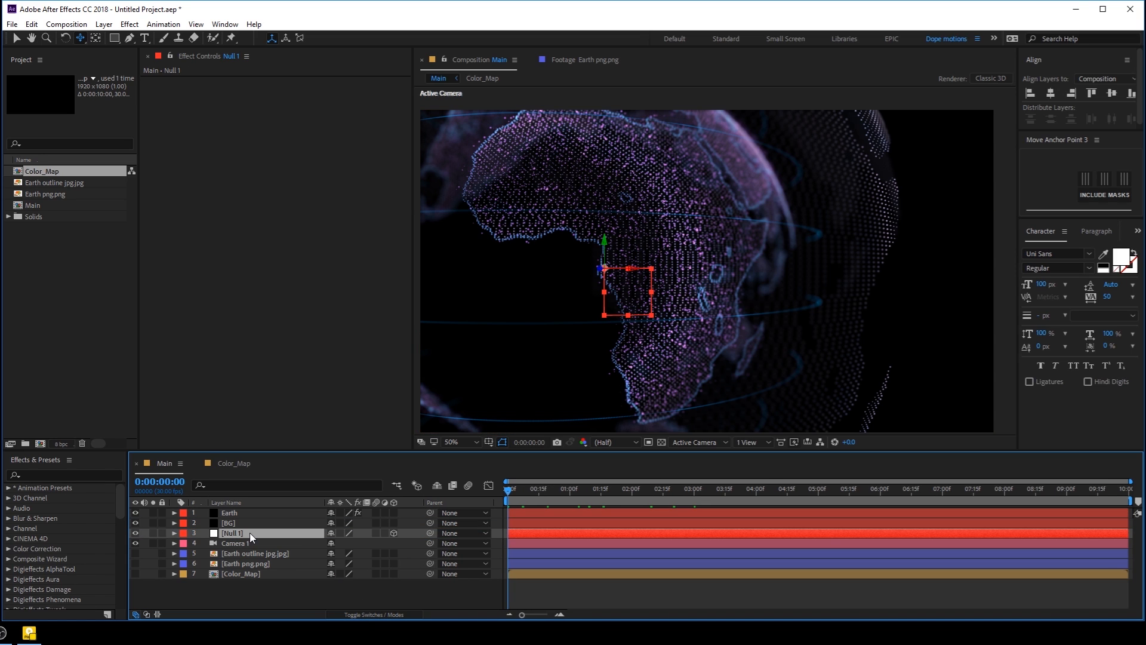
- Rename the null layer Camera_Control and parent Camera 1 to it
{"action": "key", "text": "Return"}
{"action": "type", "text": "Camera_Contr"}
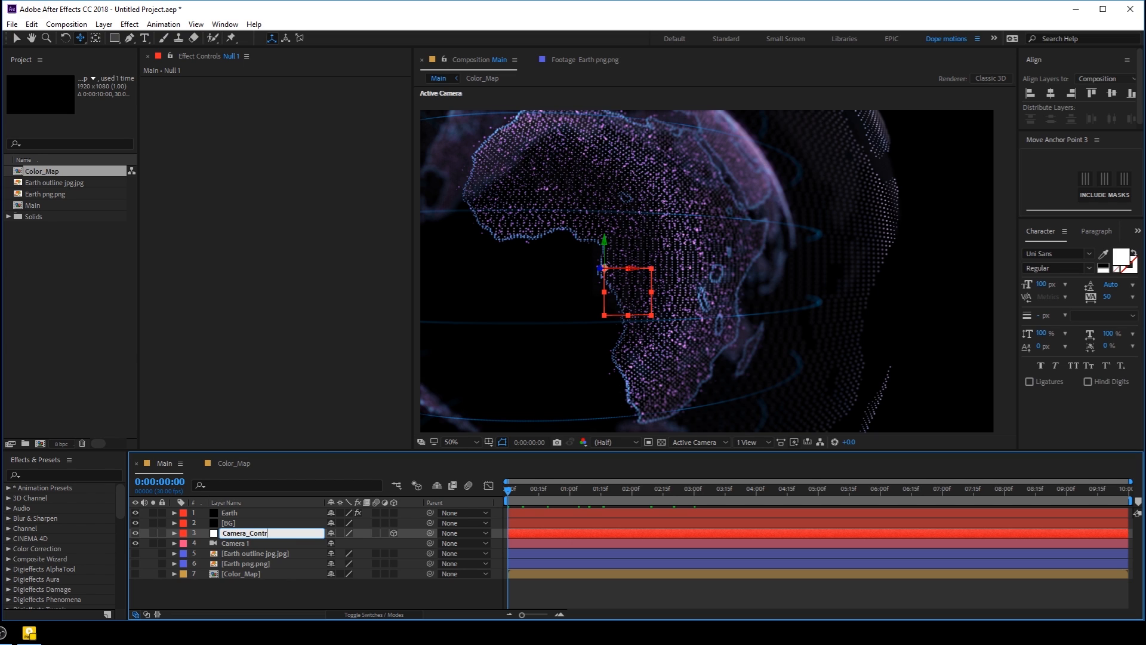
{"action": "type", "text": "ol"}
{"action": "key", "text": "Return"}
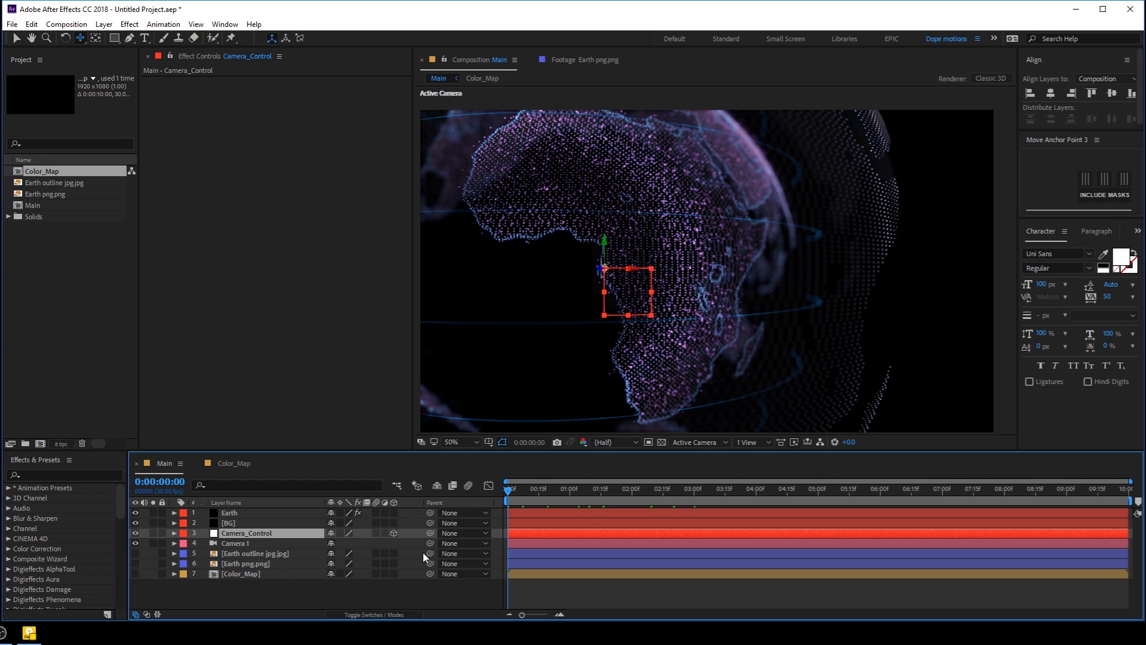
{"action": "left_click_drag", "start_coordinate": [430, 544], "coordinate": [234, 532]}
{"action": "right_click", "coordinate": [496, 499]}
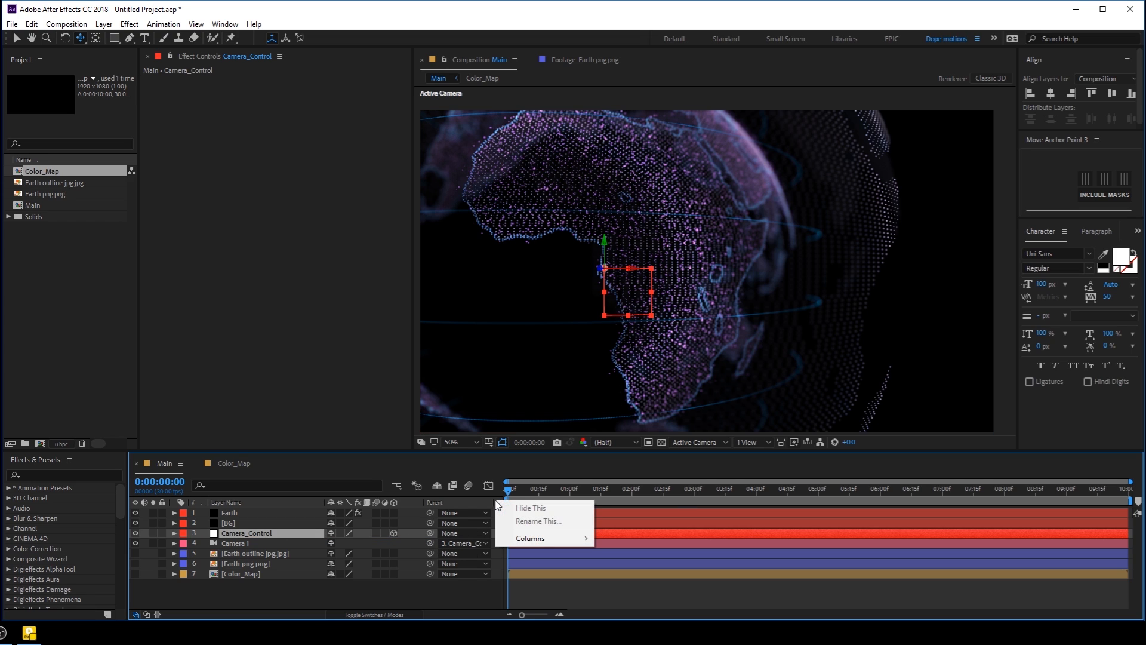
{"action": "mouse_move", "coordinate": [550, 540]}
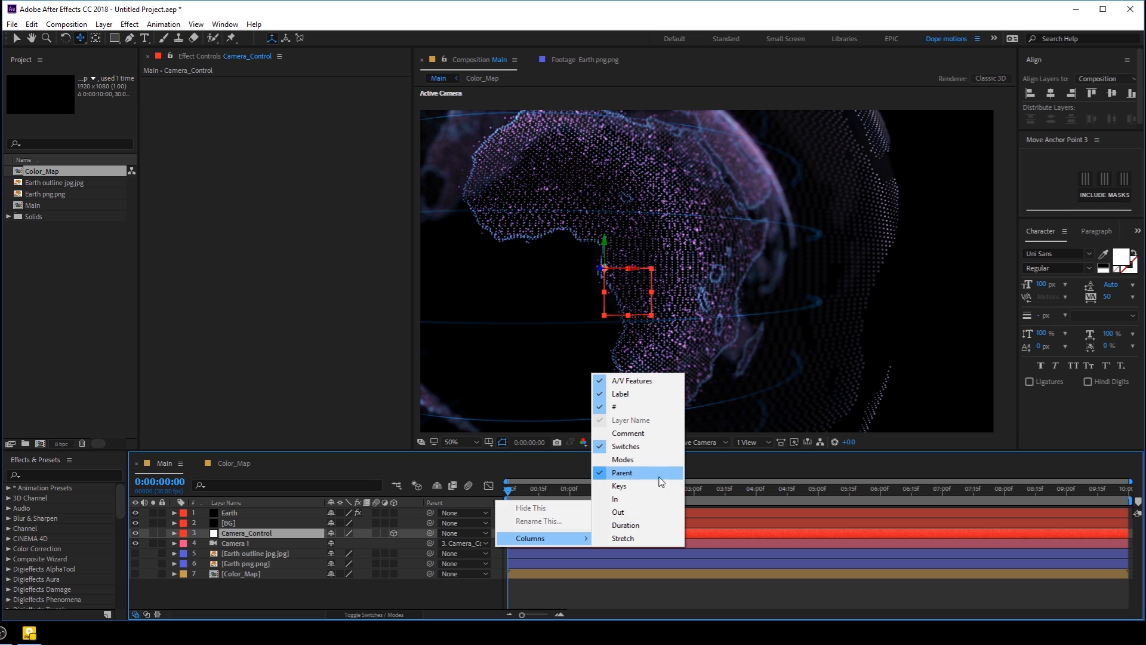
{"action": "left_click", "coordinate": [272, 585]}
- Start a Y Rotation keyframe of 0° on Camera_Control at 0:00:00:00
{"action": "left_click", "coordinate": [241, 531]}
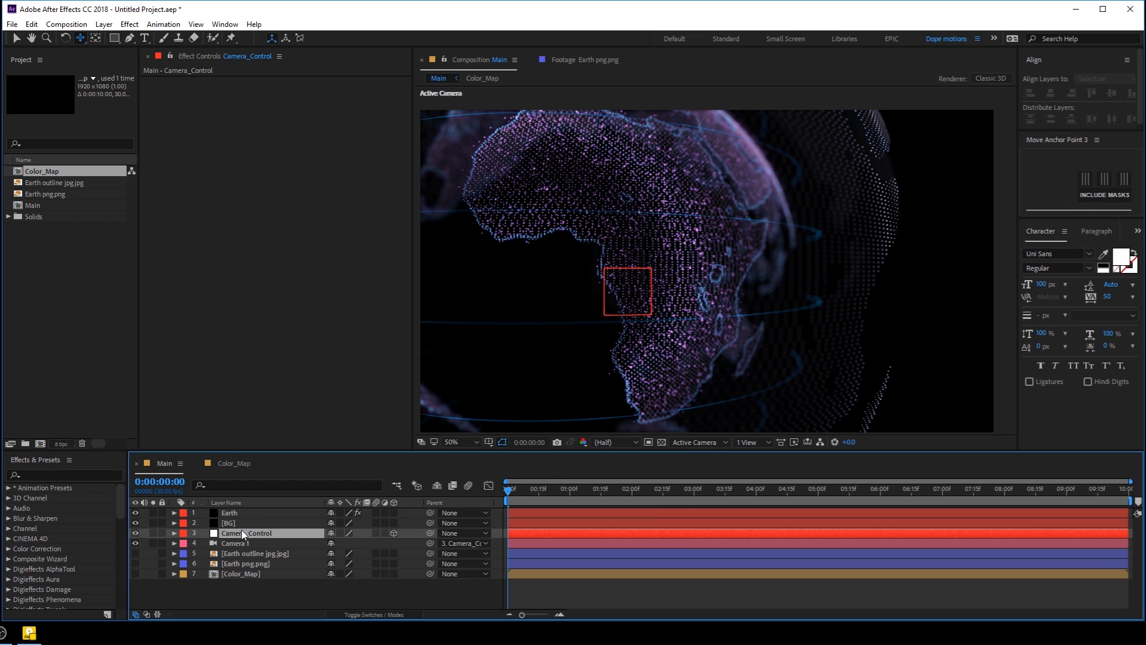
{"action": "key", "text": "r"}
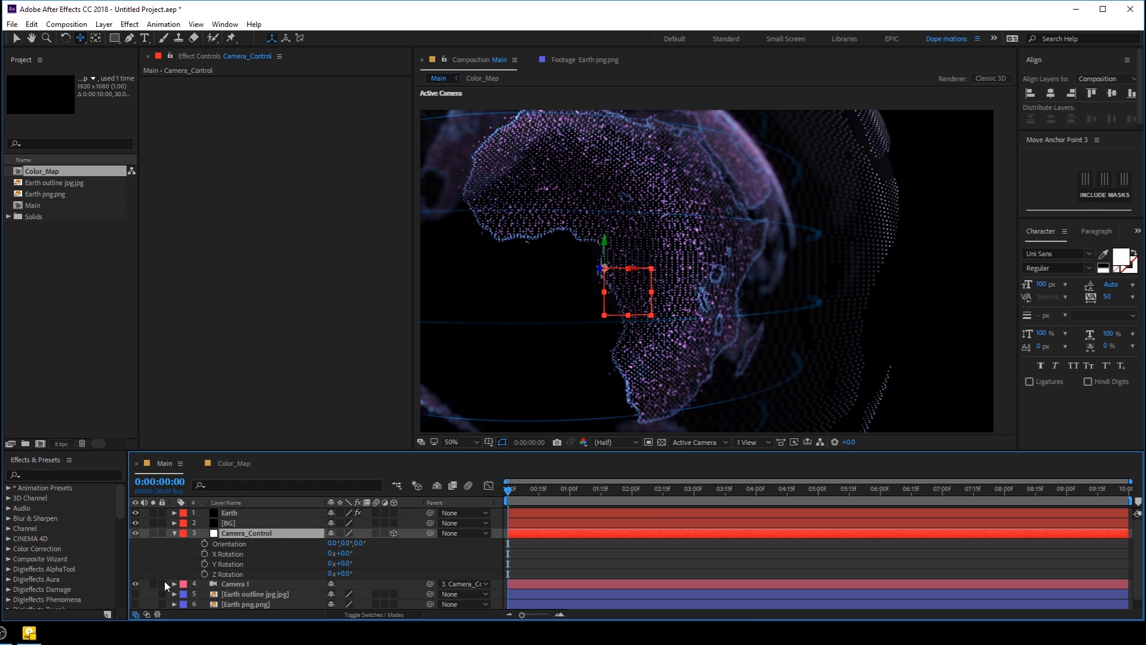
{"action": "mouse_move", "coordinate": [349, 570]}
{"action": "left_mouse_down"}
{"action": "mouse_move", "coordinate": [376, 565]}
{"action": "mouse_move", "coordinate": [363, 568]}
{"action": "left_mouse_up"}
{"action": "key", "text": "ctrl+z"}
{"action": "left_click", "coordinate": [204, 565]}
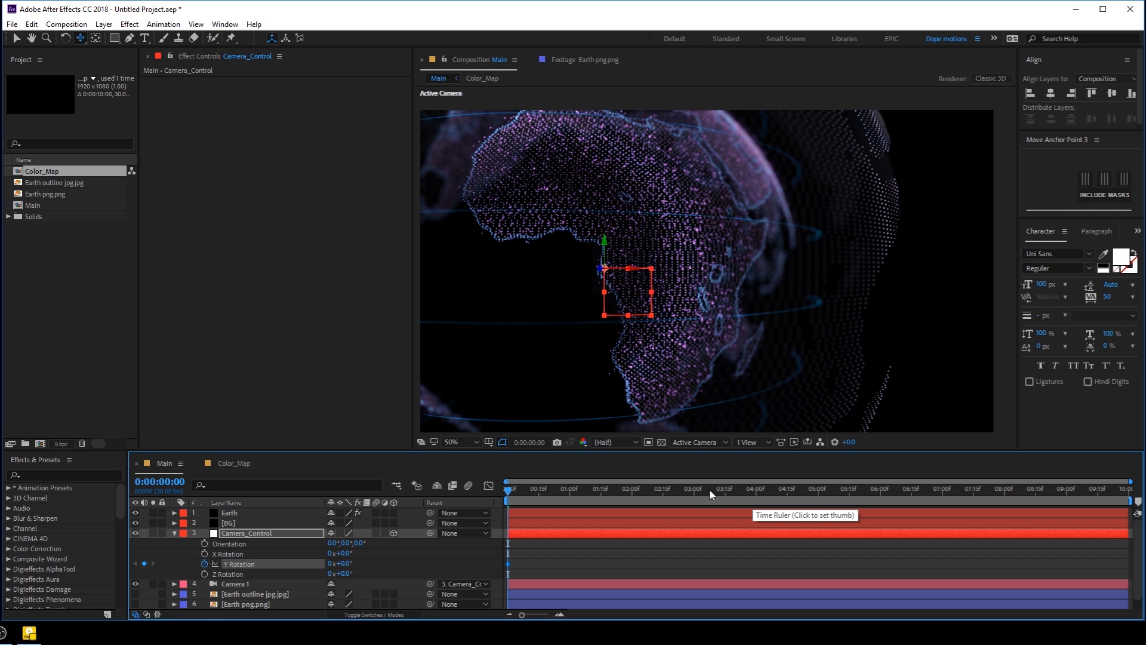
- Set Camera_Control's Y Rotation to -90° at 0:00:09:29, preview from the start and return to the last frame
{"action": "left_click", "coordinate": [1121, 496]}
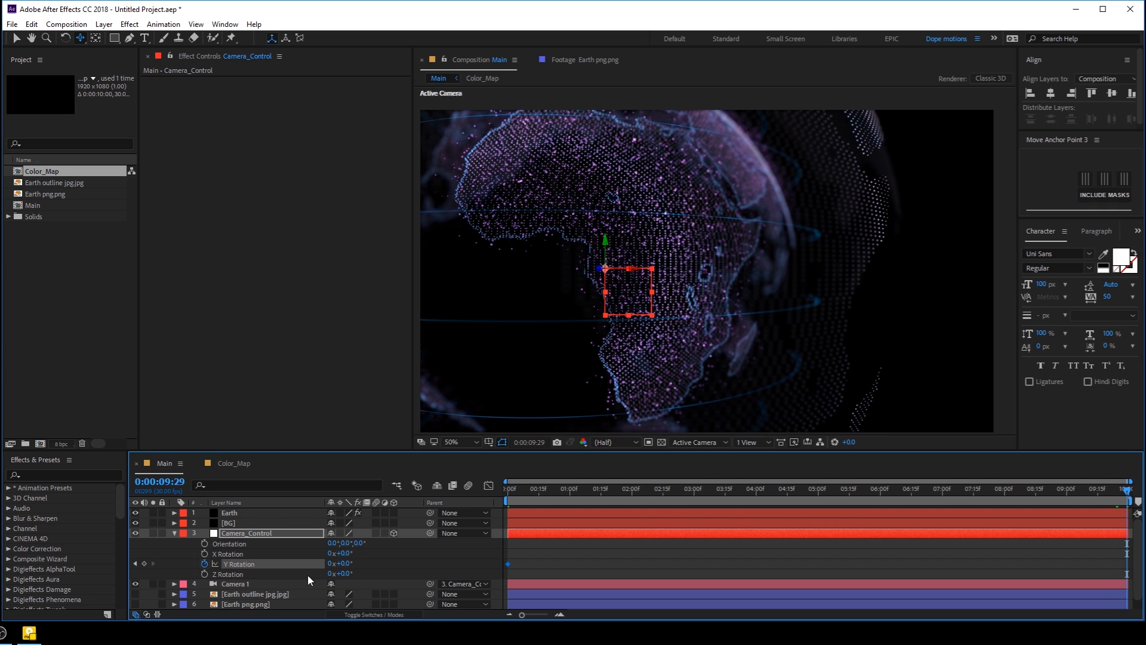
{"action": "left_click", "coordinate": [346, 563]}
{"action": "type", "text": "-90"}
{"action": "key", "text": "Return"}
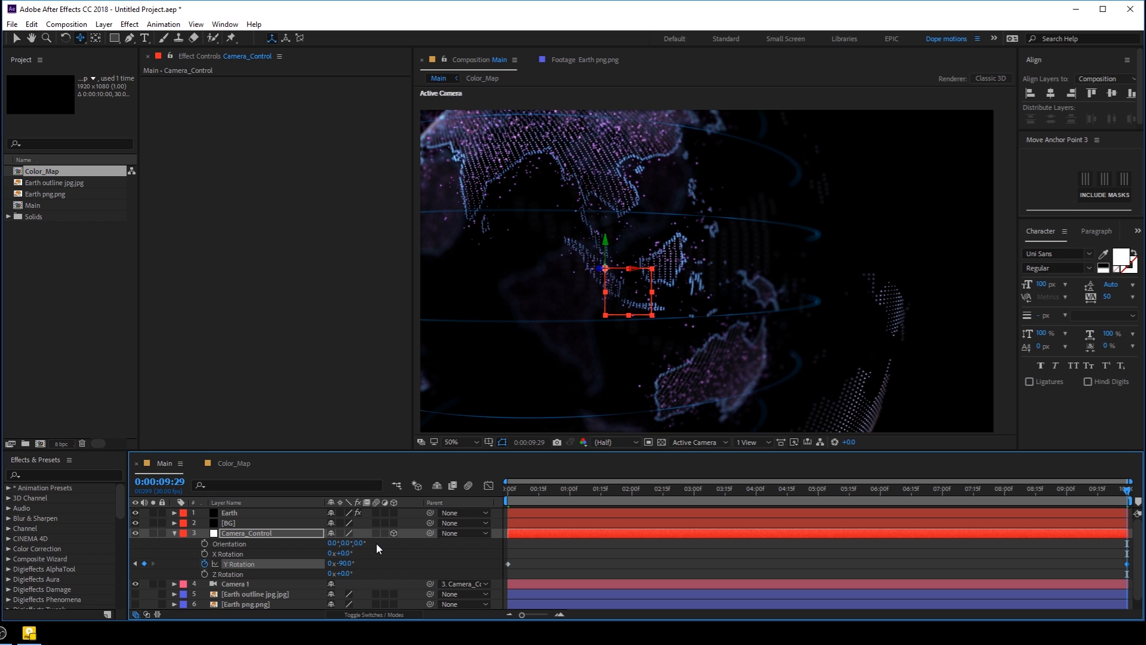
{"action": "key", "text": "Home"}
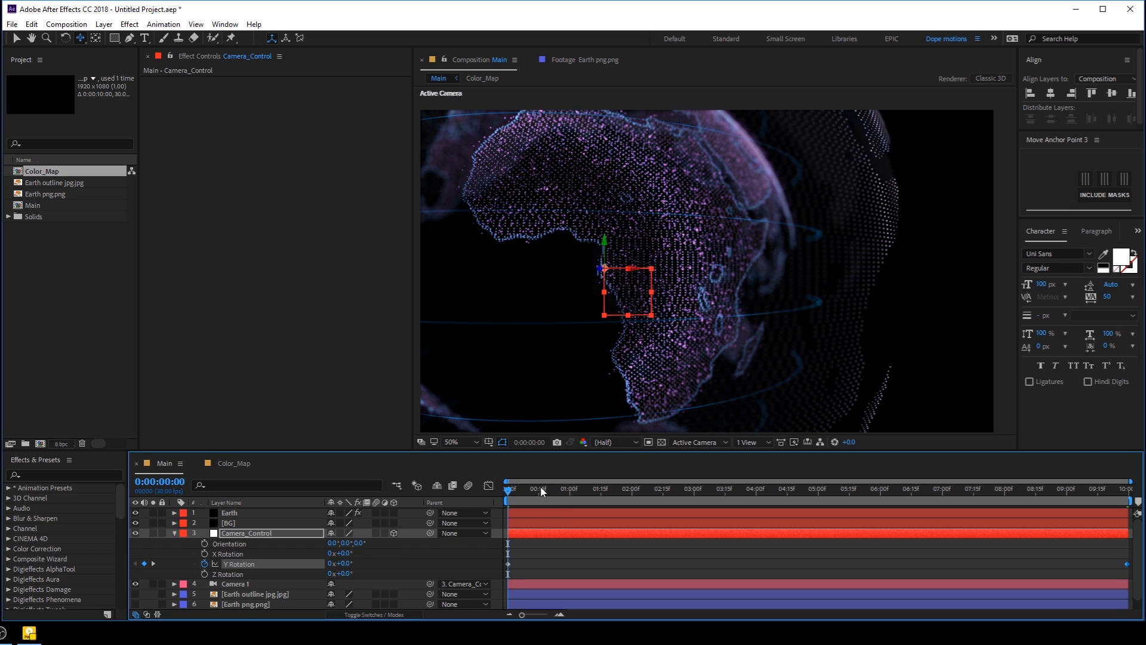
{"action": "key", "text": "space"}
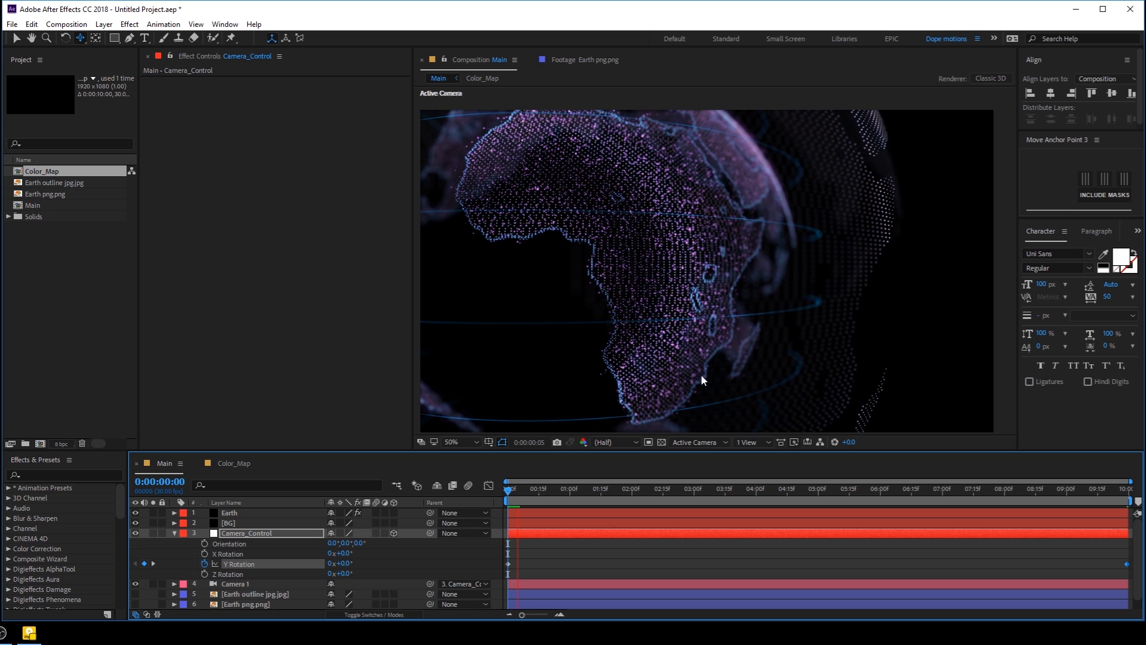
{"action": "key", "text": "End"}
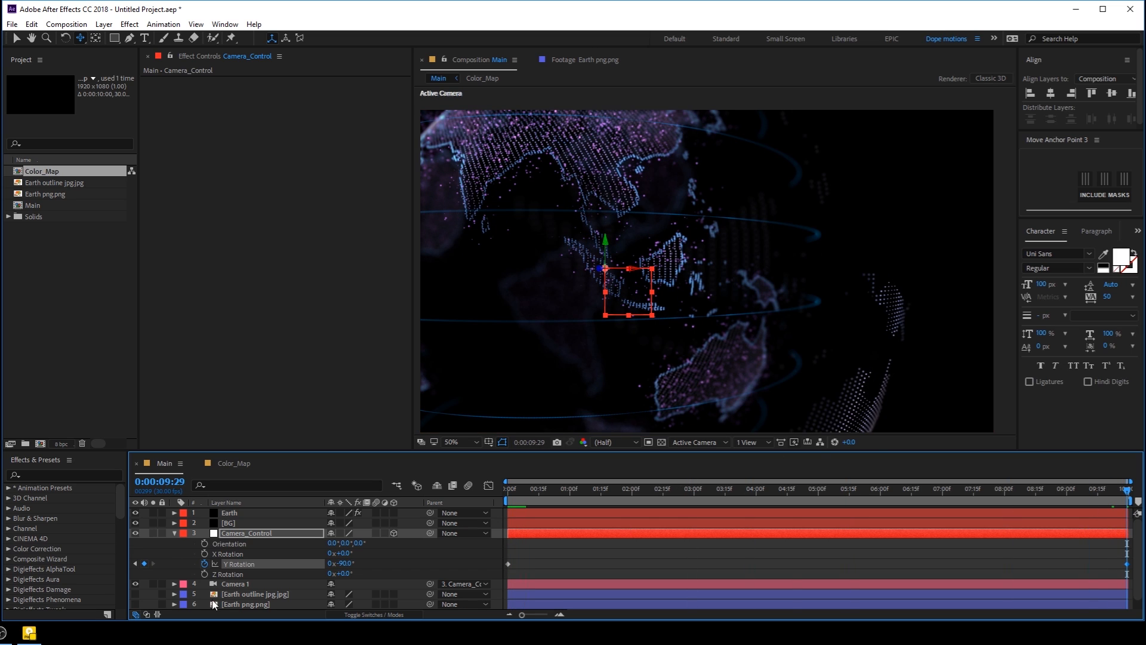
{"action": "left_click", "coordinate": [349, 564]}
{"action": "type", "text": "-509"}
{"action": "key", "text": "Return"}
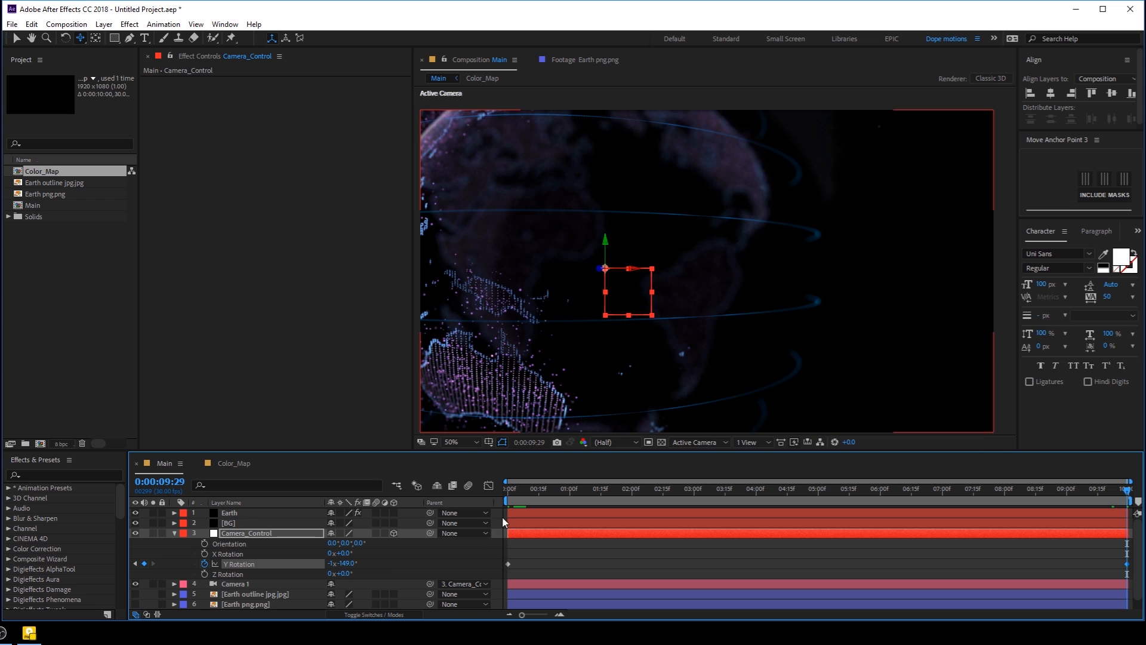
{"action": "key", "text": "ctrl+z"}
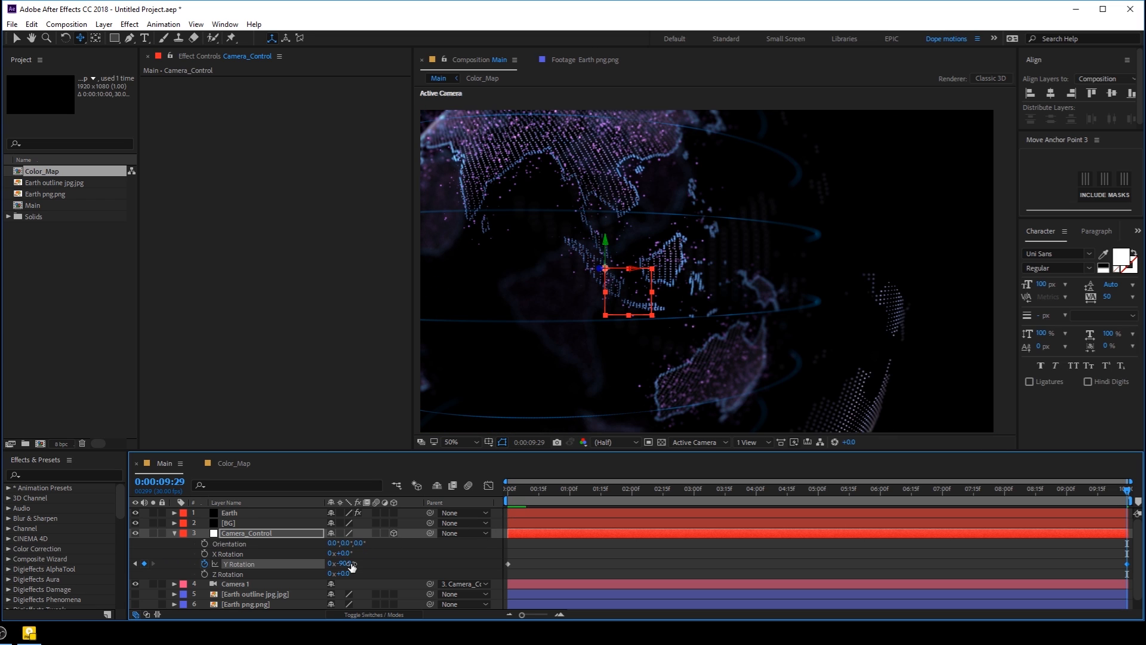
- Set Camera_Control's Y Rotation to -50° at the last frame and preview the rotation from the start
{"action": "left_click", "coordinate": [348, 564]}
{"action": "type", "text": "-50"}
{"action": "key", "text": "Return"}
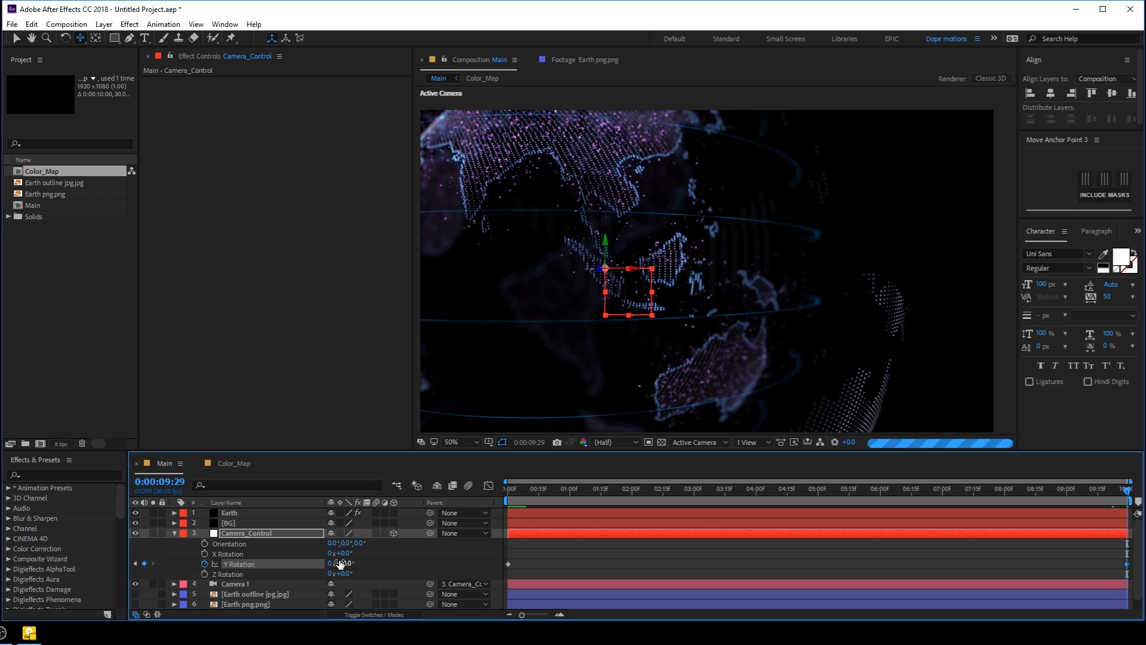
{"action": "key", "text": "Home"}
{"action": "key", "text": "space"}
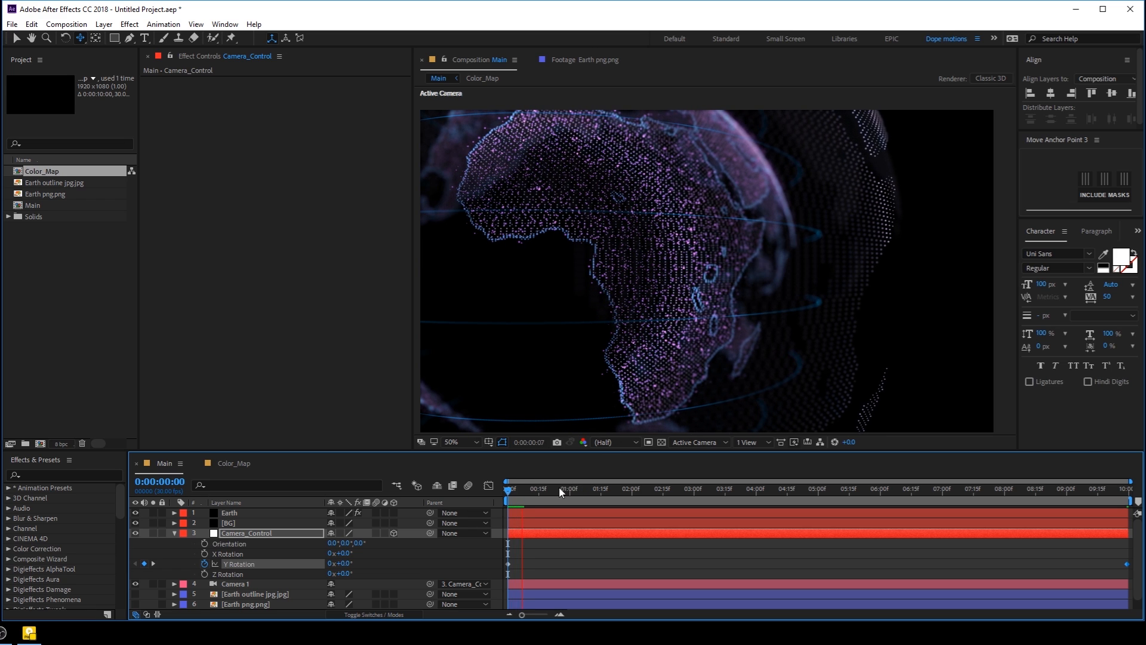
{"action": "key", "text": "space"}
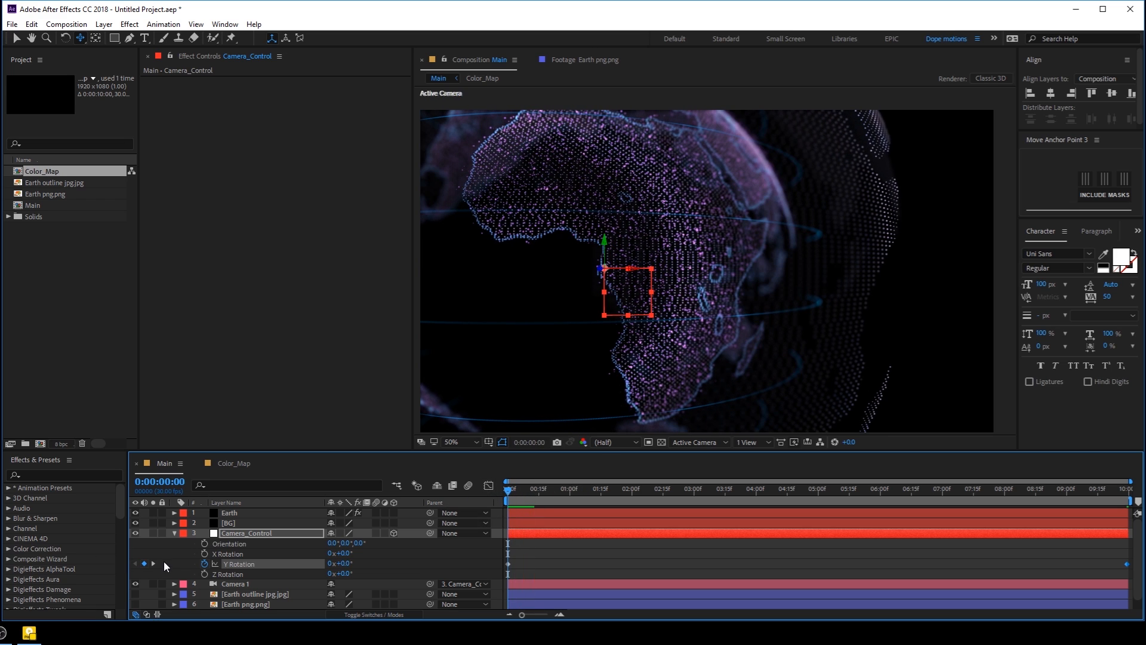
- At 0:00:03:00, set Camera 1's Focus Distance to 658 pixels and review the focus change over the first three seconds
{"action": "left_click", "coordinate": [174, 534]}
{"action": "left_click", "coordinate": [263, 544]}
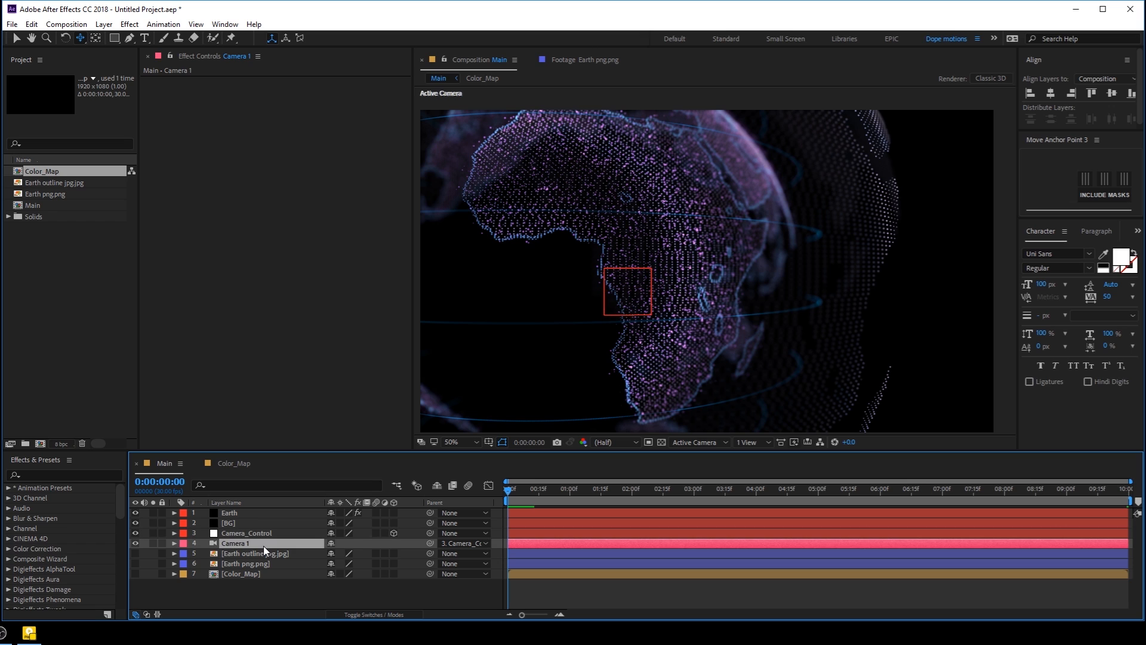
{"action": "key", "text": "u"}
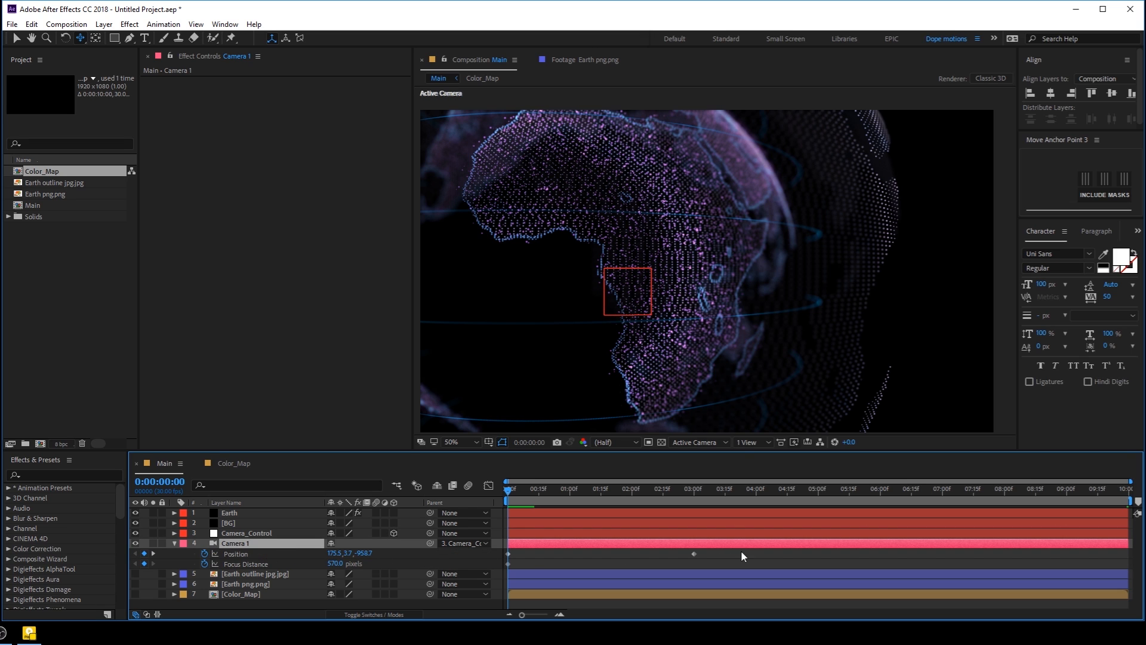
{"action": "left_click", "coordinate": [690, 496]}
{"action": "left_click_drag", "start_coordinate": [692, 498], "coordinate": [695, 498]}
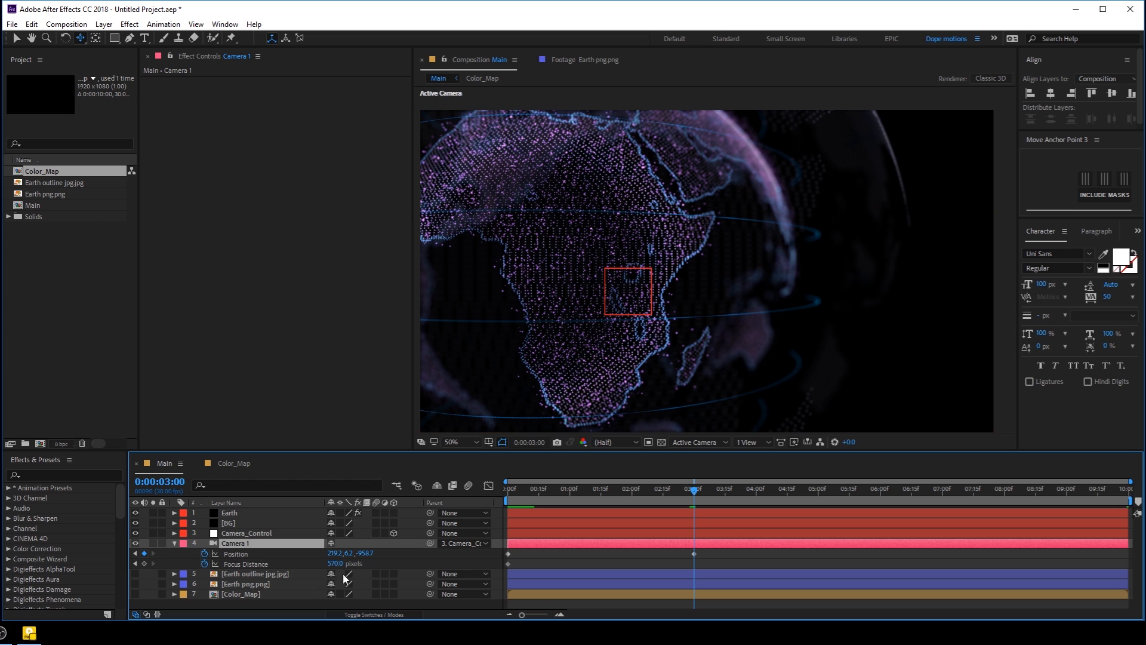
{"action": "left_click_drag", "start_coordinate": [338, 564], "coordinate": [362, 568]}
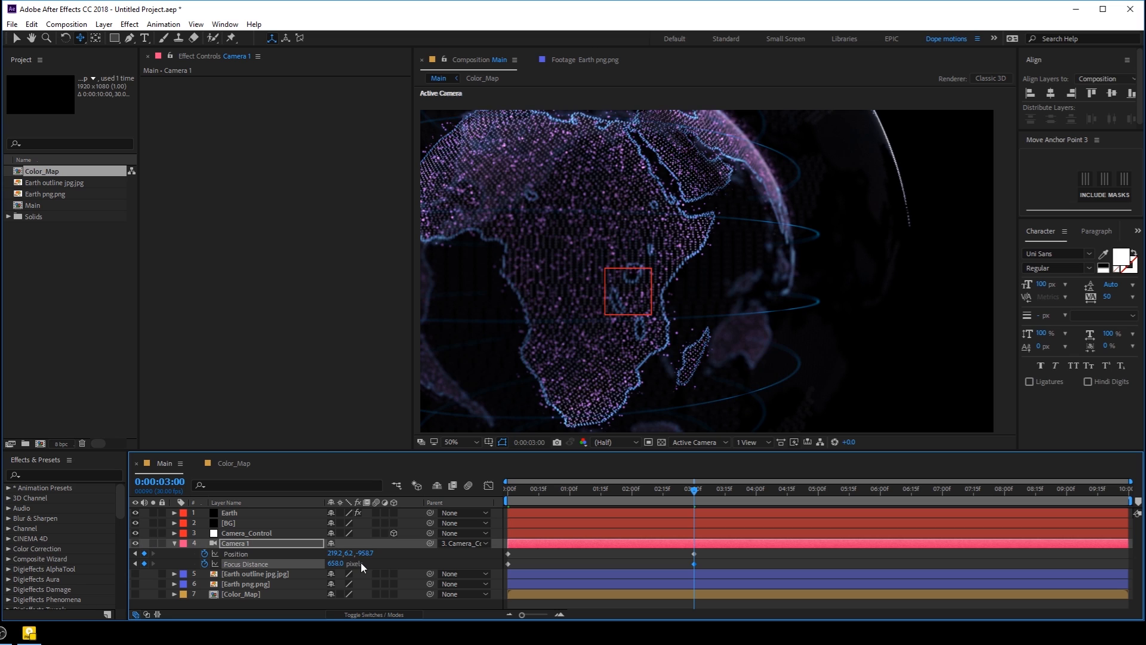
{"action": "left_click_drag", "start_coordinate": [542, 494], "coordinate": [467, 495]}
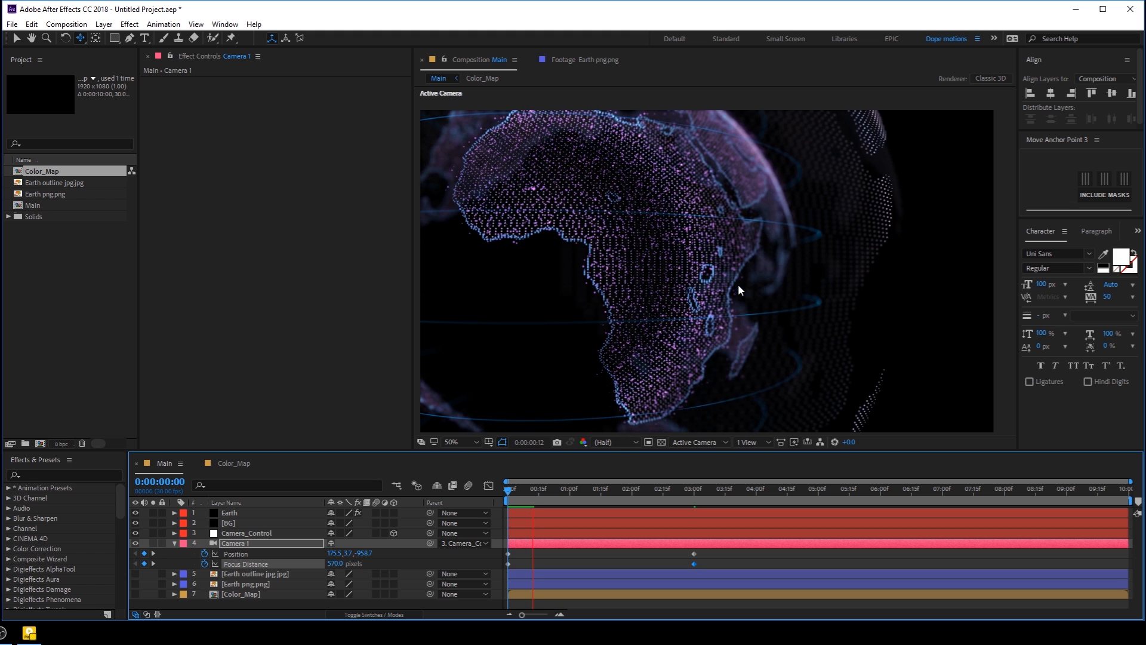
{"action": "left_click_drag", "start_coordinate": [599, 495], "coordinate": [665, 495]}
{"action": "left_click", "coordinate": [688, 495]}
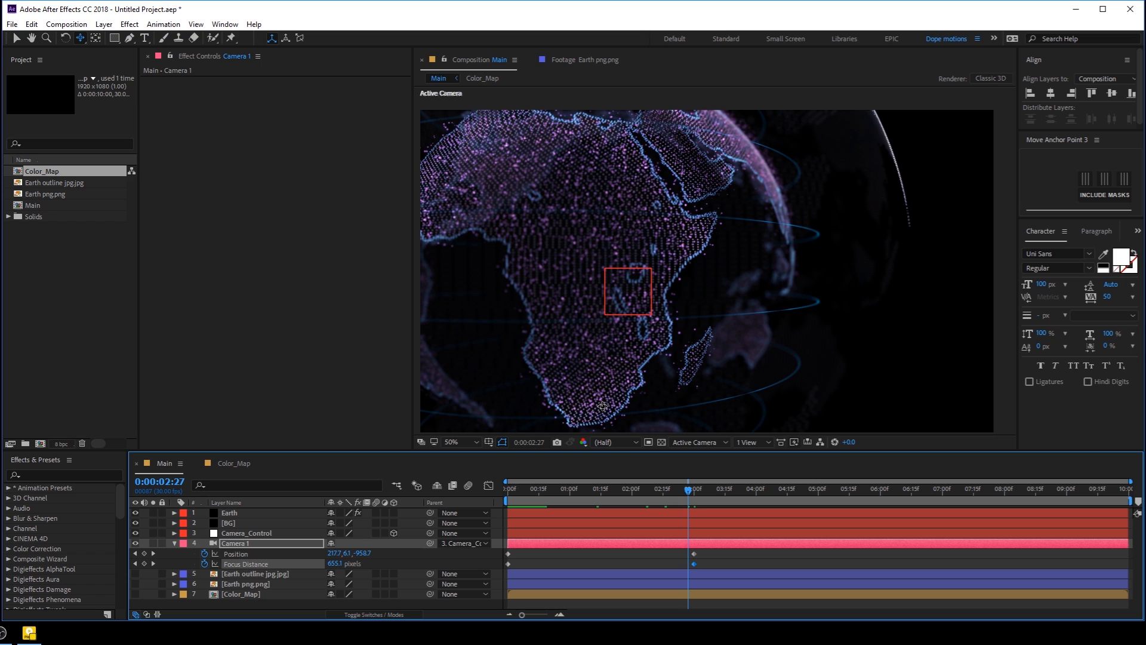
- Split the Camera 1 layer at 0:00:03:00 and collapse its properties
{"action": "left_click", "coordinate": [694, 493]}
{"action": "left_click", "coordinate": [673, 553]}
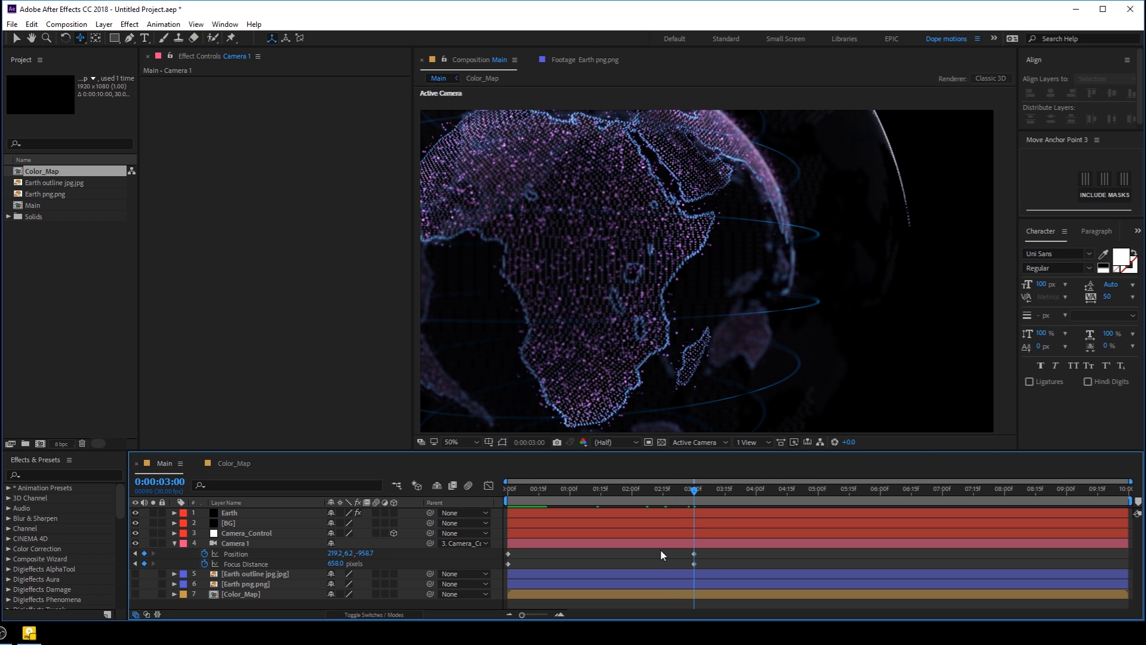
{"action": "left_click", "coordinate": [656, 546]}
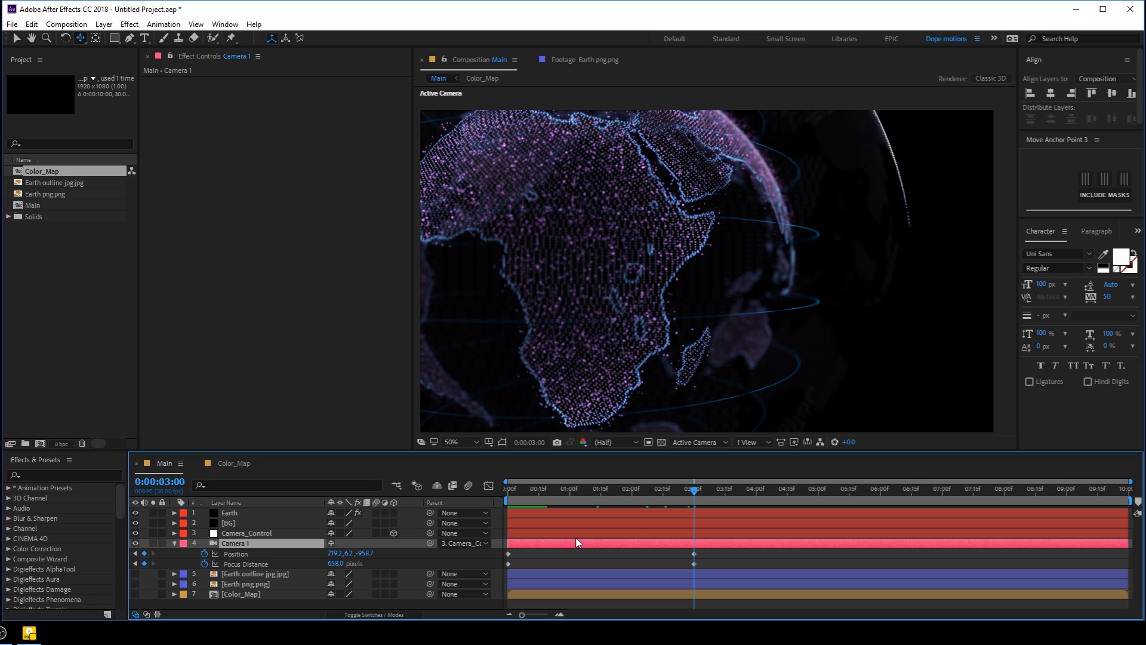
{"action": "key", "text": "ctrl+shift+d"}
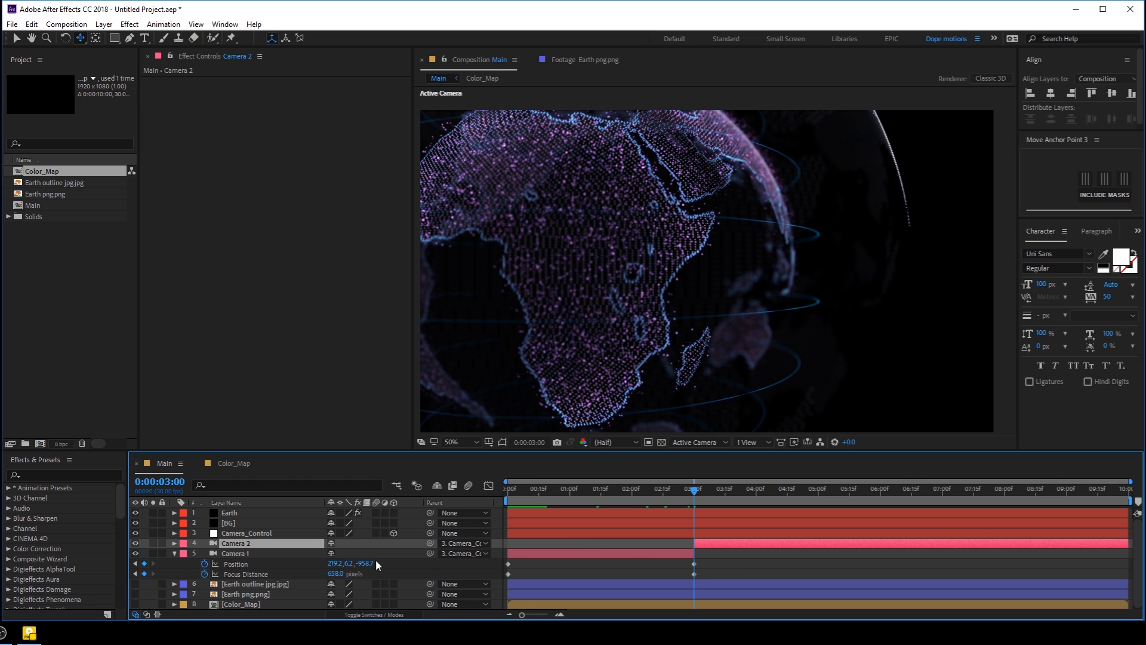
{"action": "left_click", "coordinate": [174, 554]}
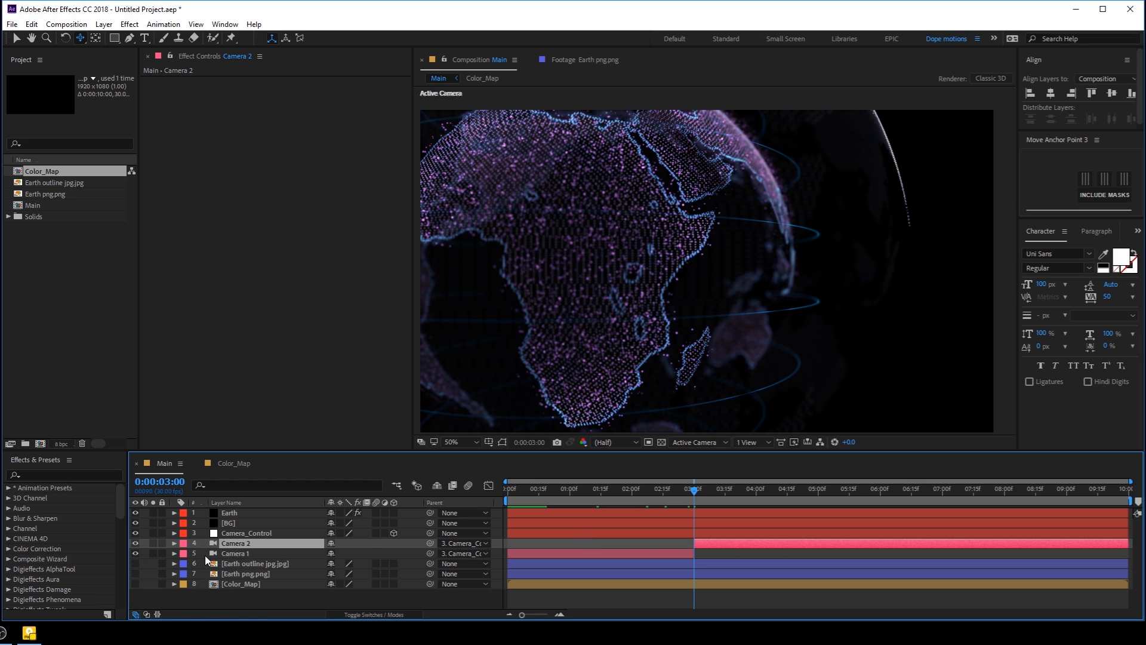
- Clear Camera 2's Position and Focus Distance keyframes and start fresh ones for both properties at 0:00:03:00
{"action": "key", "text": "u"}
{"action": "left_click", "coordinate": [204, 554]}
{"action": "left_click", "coordinate": [205, 564]}
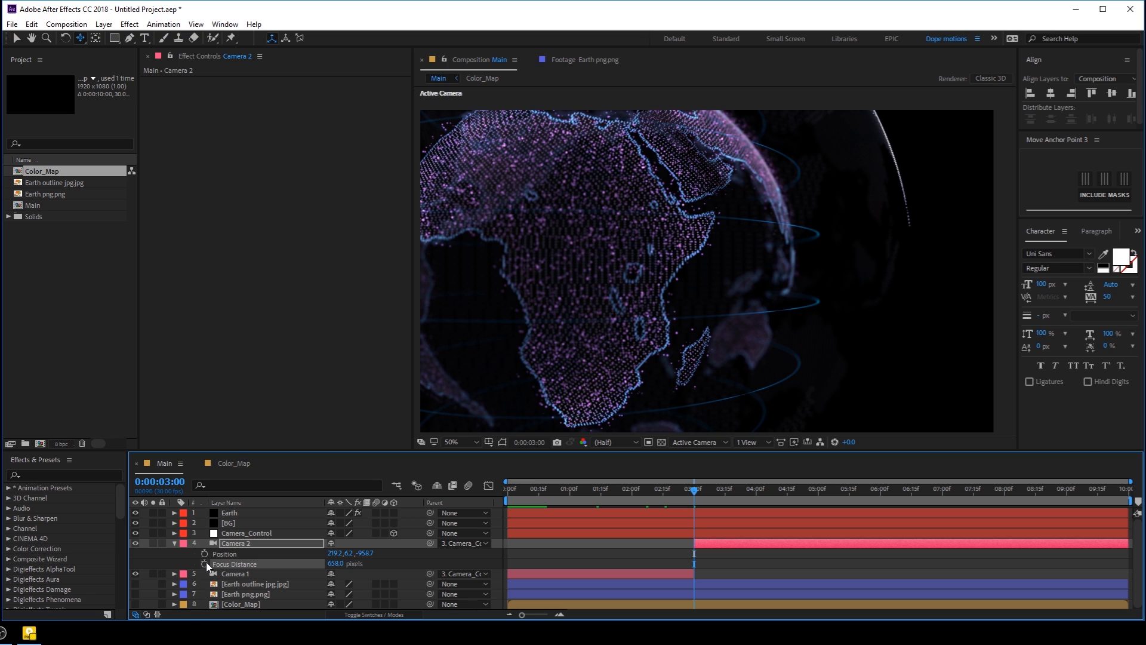
{"action": "left_click", "coordinate": [204, 564]}
{"action": "left_click", "coordinate": [205, 554]}
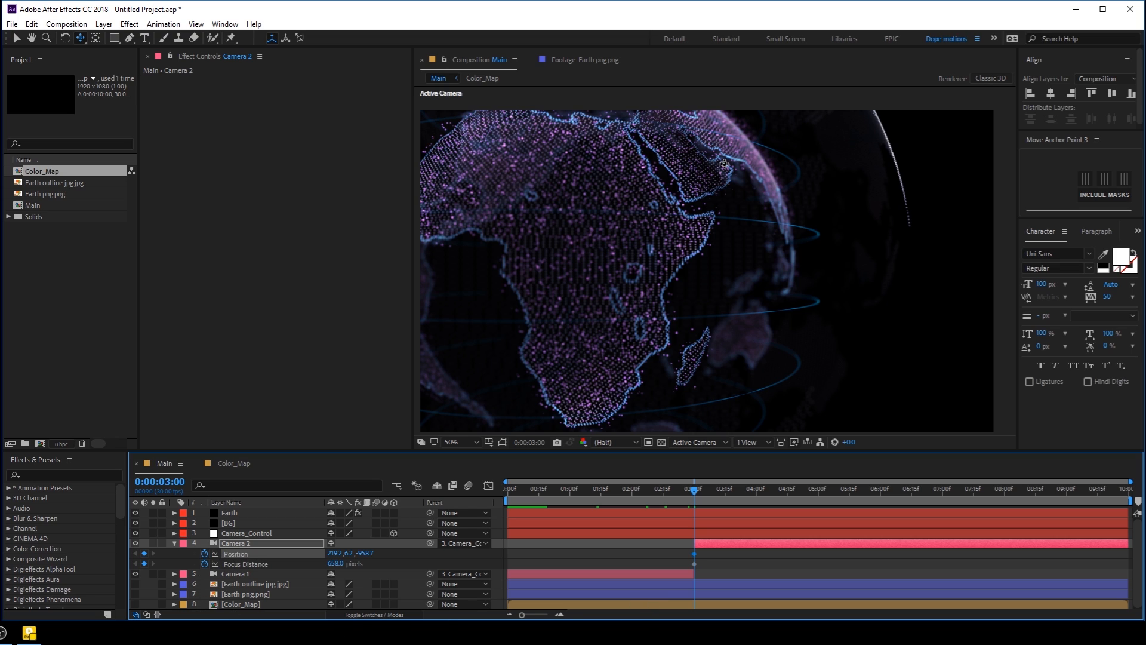
- Turn off Camera 2's Depth of Field and orbit the camera so the globe's northern arc sits in the frame's lower-right area
{"action": "left_click", "coordinate": [234, 543]}
{"action": "key", "text": "a"}
{"action": "key", "text": "a"}
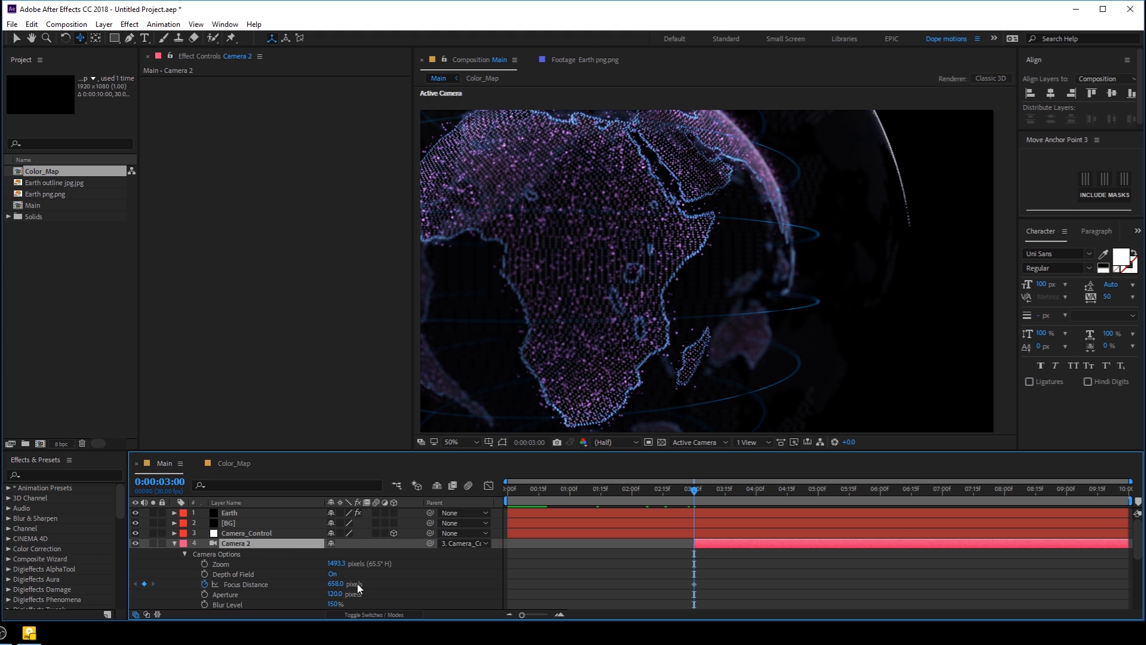
{"action": "left_click", "coordinate": [332, 573]}
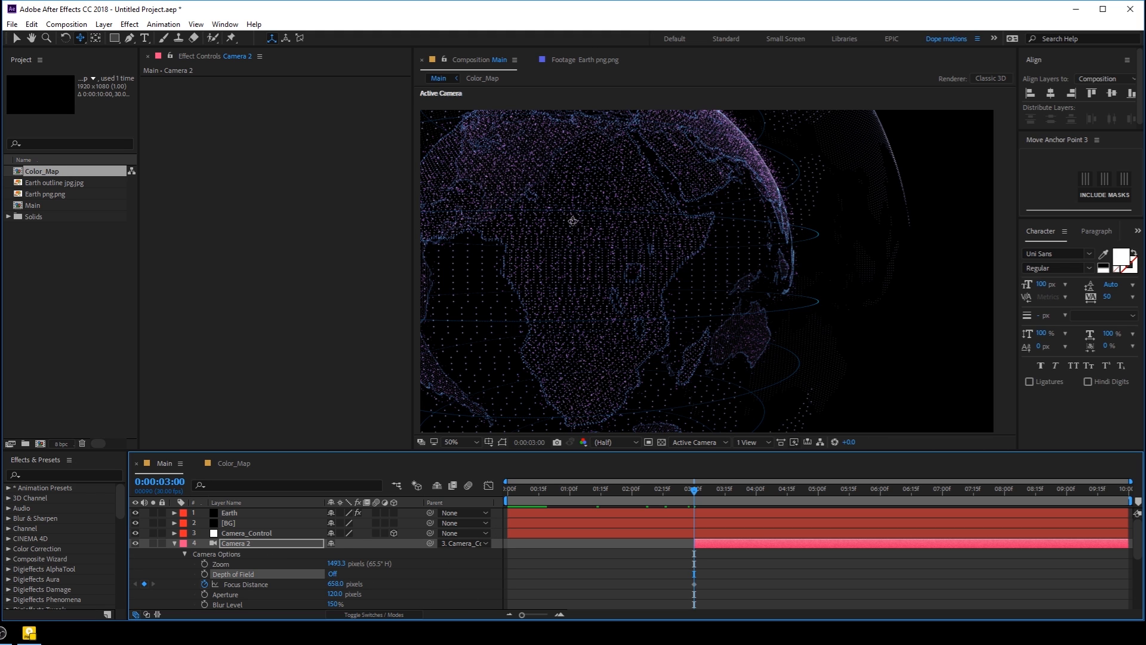
{"action": "left_click_drag", "start_coordinate": [572, 221], "coordinate": [764, 361]}
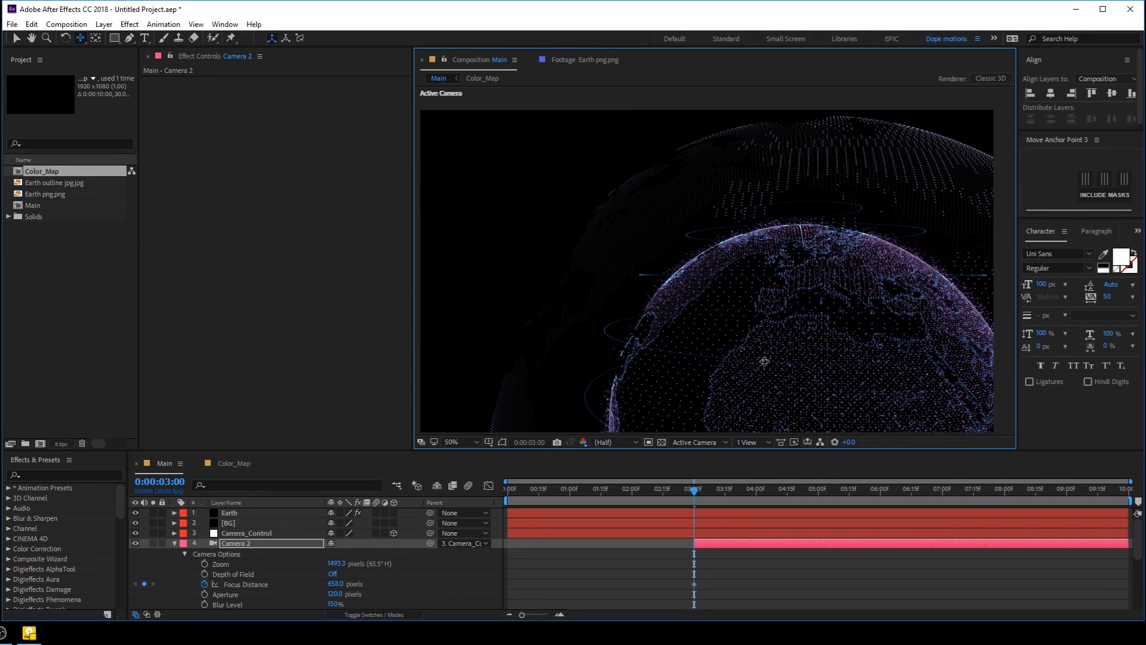
{"action": "key", "text": "c"}
{"action": "left_click_drag", "start_coordinate": [778, 357], "coordinate": [785, 344]}
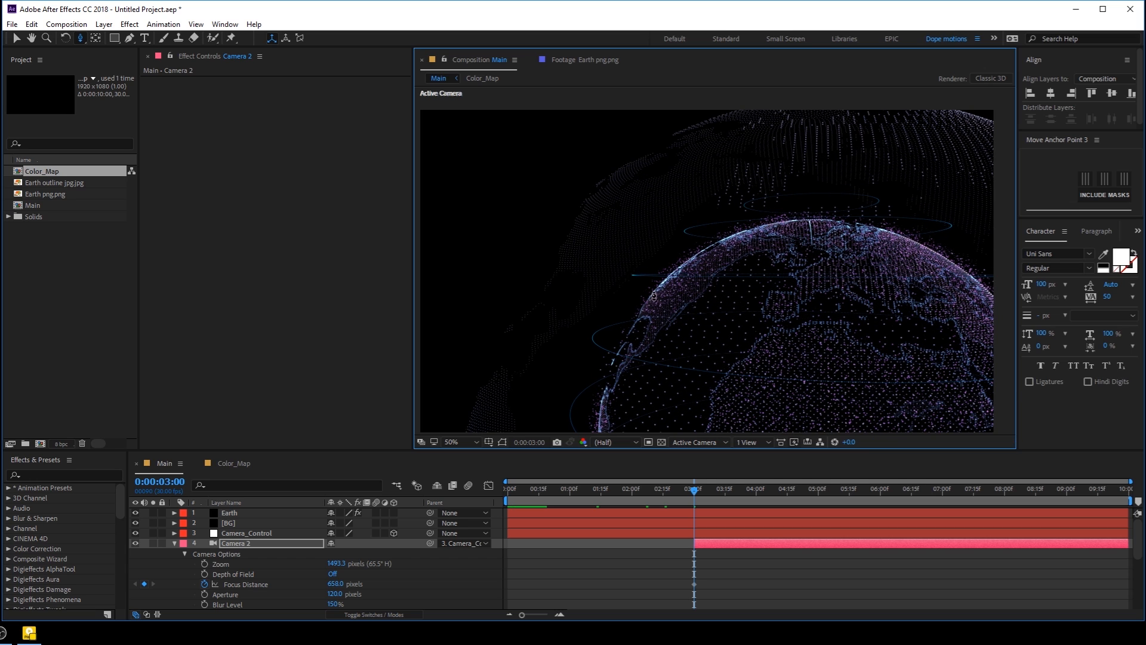
{"action": "left_click", "coordinate": [173, 544]}
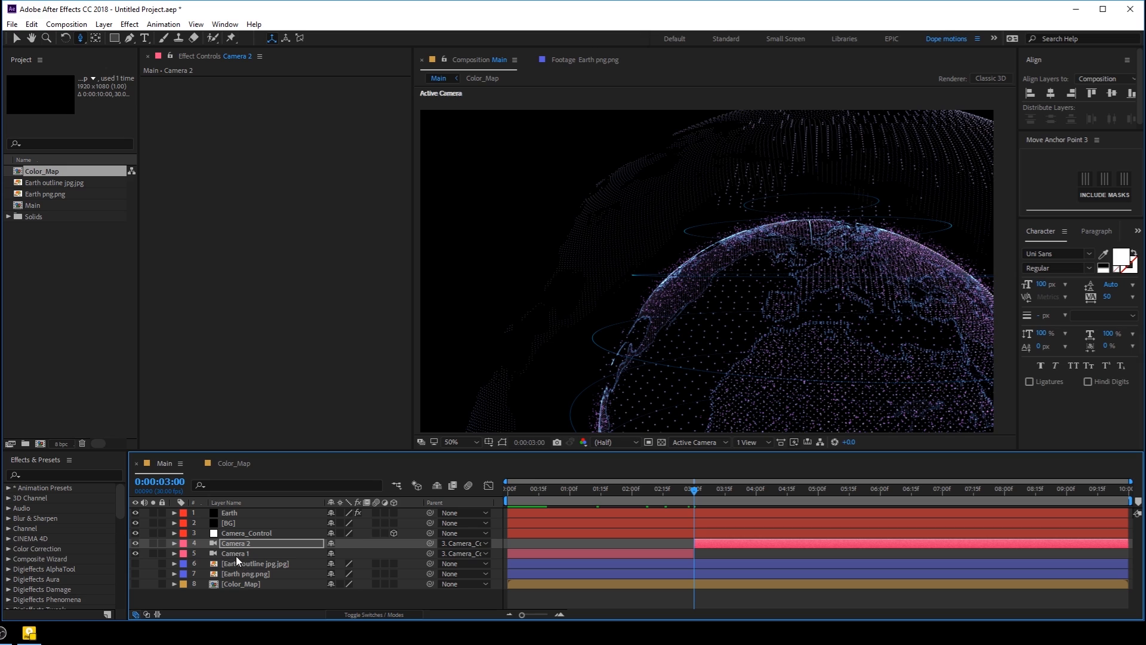
- Set the particle Size of the Earth layer's Lines effect to 1
{"action": "left_click", "coordinate": [239, 513]}
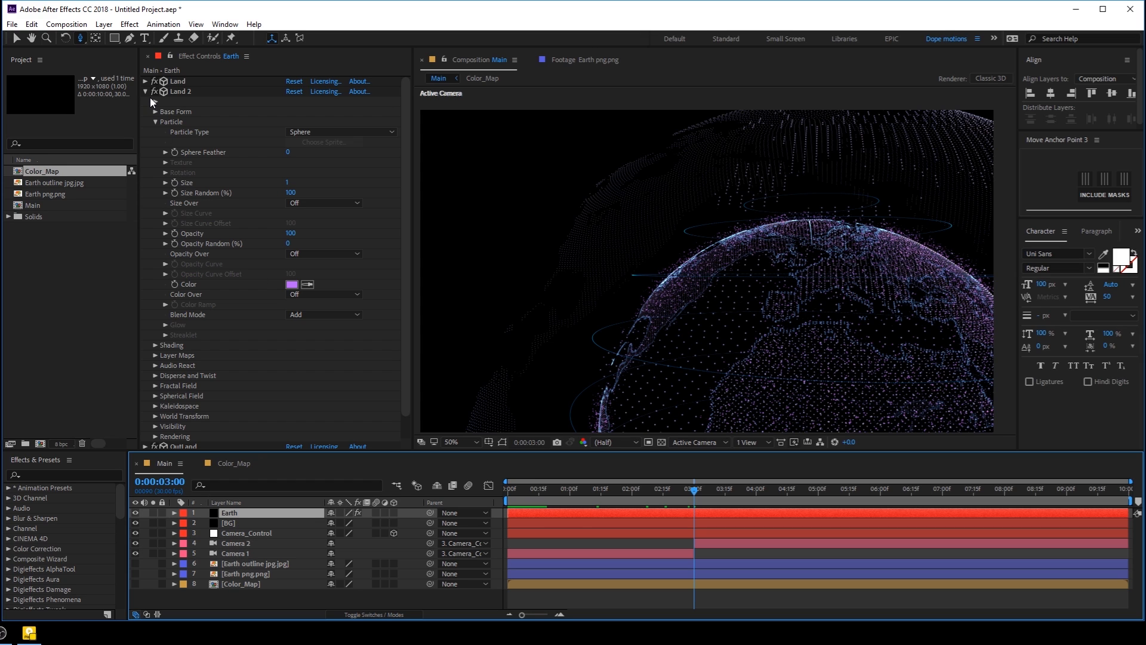
{"action": "left_click", "coordinate": [146, 93]}
{"action": "left_click", "coordinate": [180, 111]}
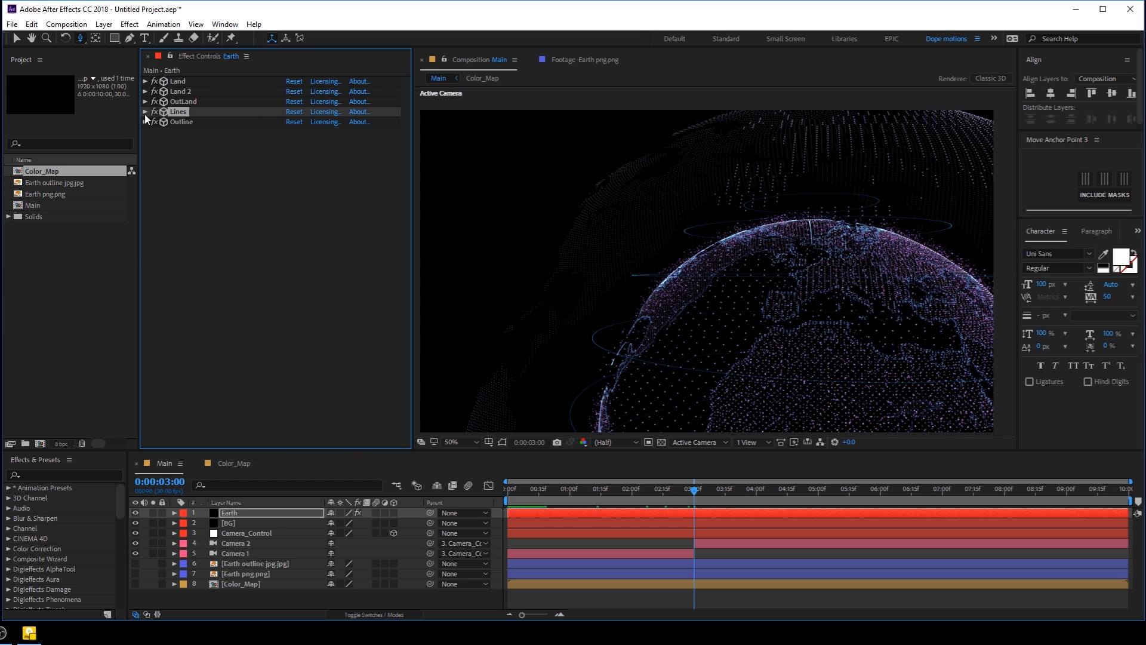
{"action": "left_click", "coordinate": [145, 112]}
{"action": "left_click", "coordinate": [287, 190]}
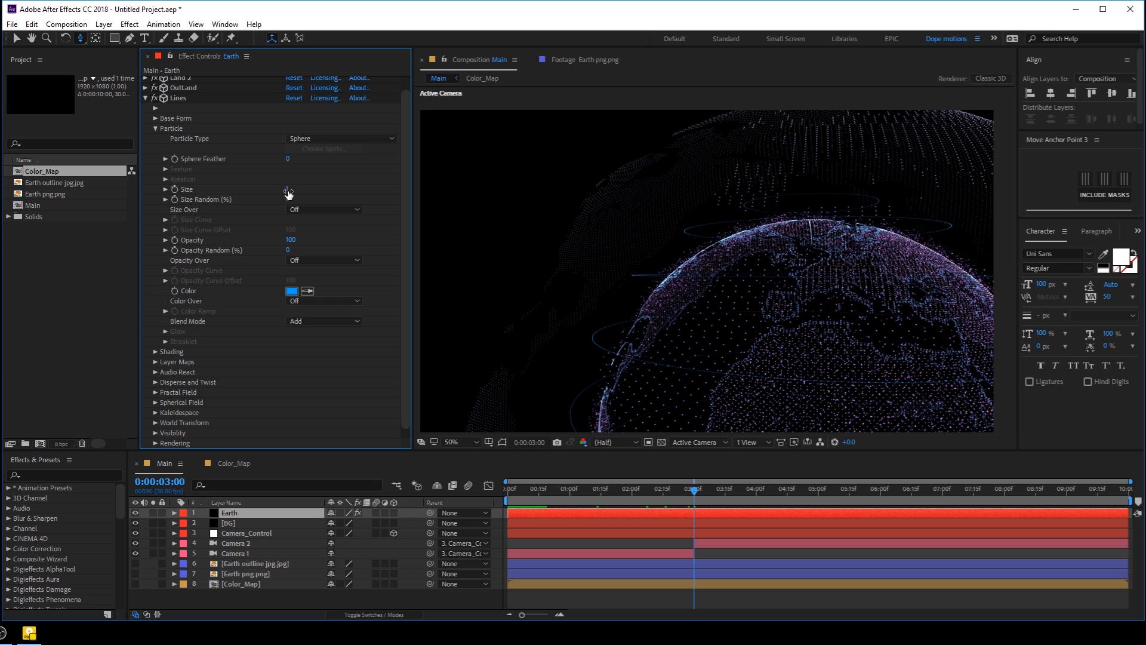
{"action": "type", "text": "1"}
{"action": "key", "text": "Return"}
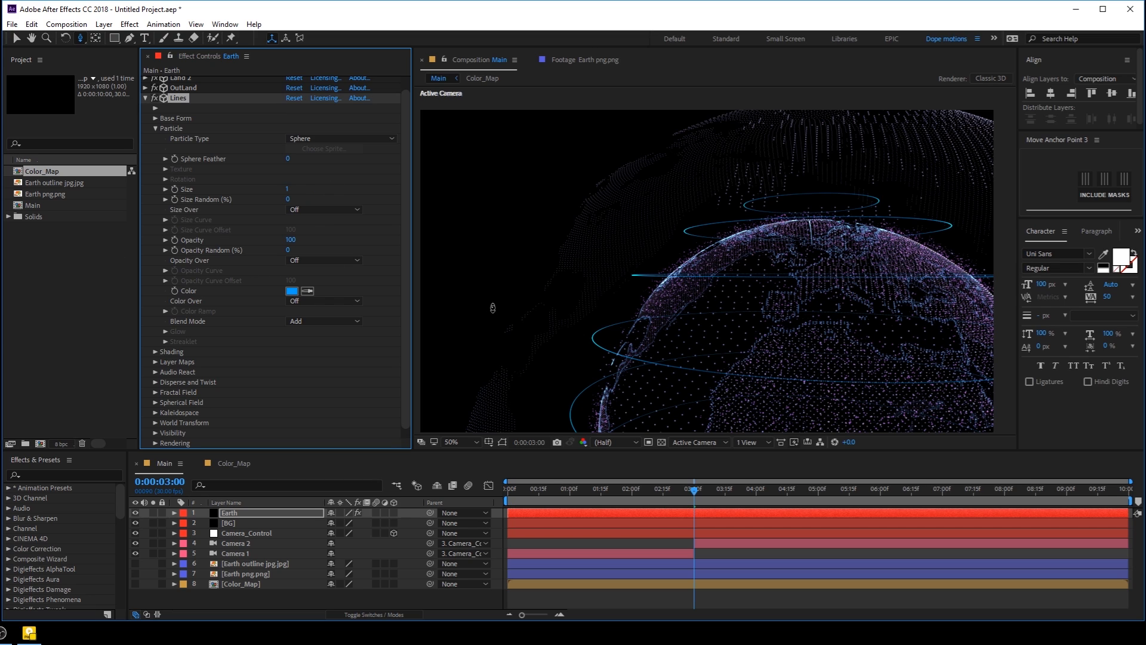
- Try 11 Particles in Y in the Lines effect's Base Form and return the value to 10
{"action": "left_click", "coordinate": [155, 119]}
{"action": "left_click_drag", "start_coordinate": [289, 179], "coordinate": [289, 183]}
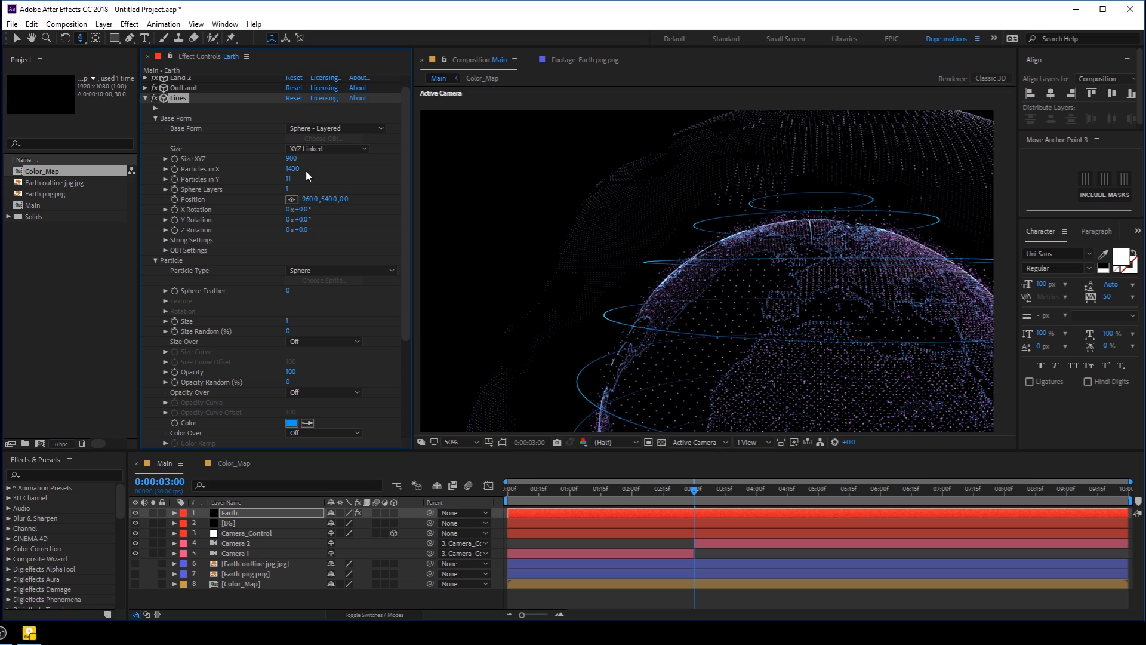
{"action": "left_click", "coordinate": [289, 180]}
{"action": "type", "text": "10"}
{"action": "key", "text": "Return"}
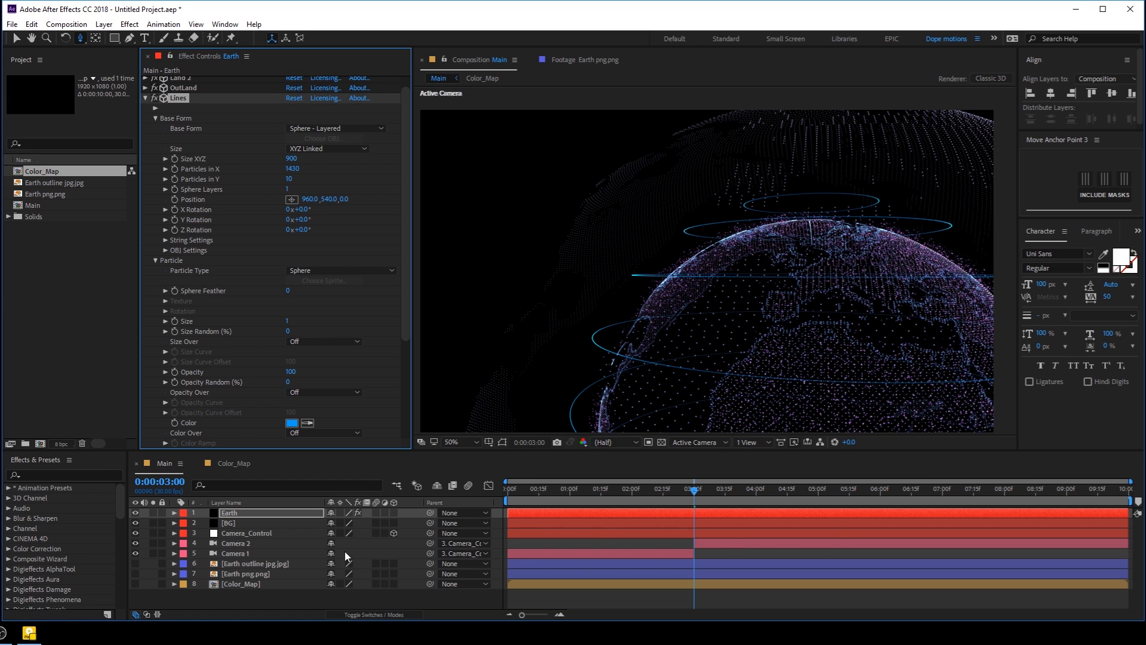
- Turn Camera 2's Depth of Field on and check the framing at 0:00:06:00
{"action": "left_click", "coordinate": [236, 543]}
{"action": "key", "text": "u"}
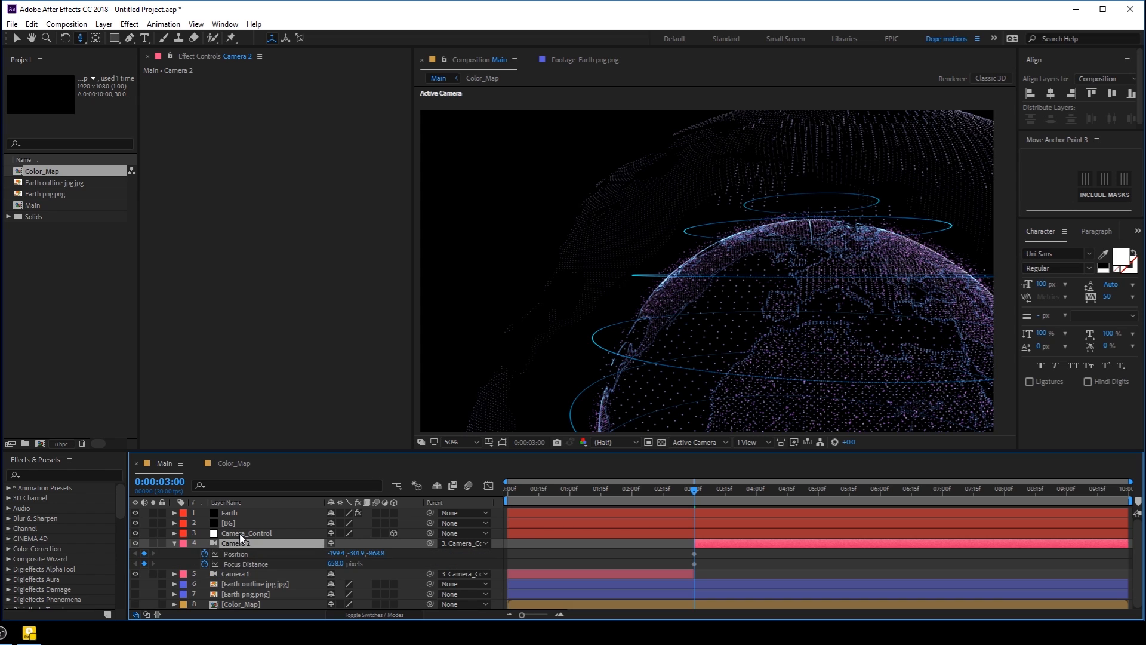
{"action": "left_click", "coordinate": [882, 492]}
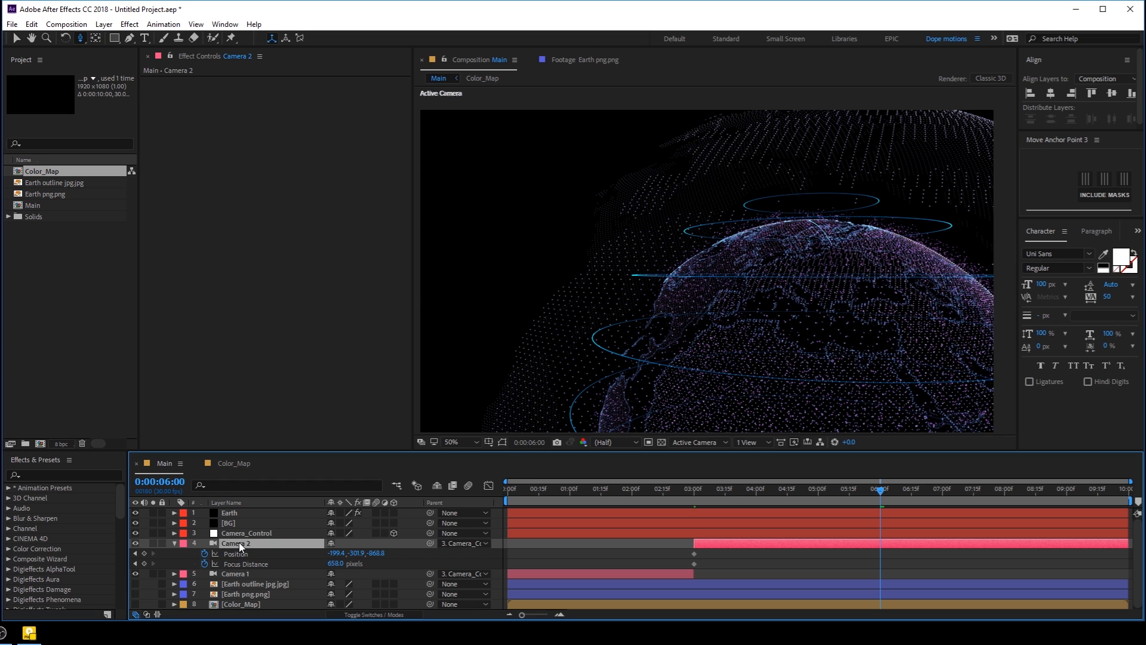
{"action": "key", "text": "a"}
{"action": "key", "text": "a"}
{"action": "left_click", "coordinate": [330, 574]}
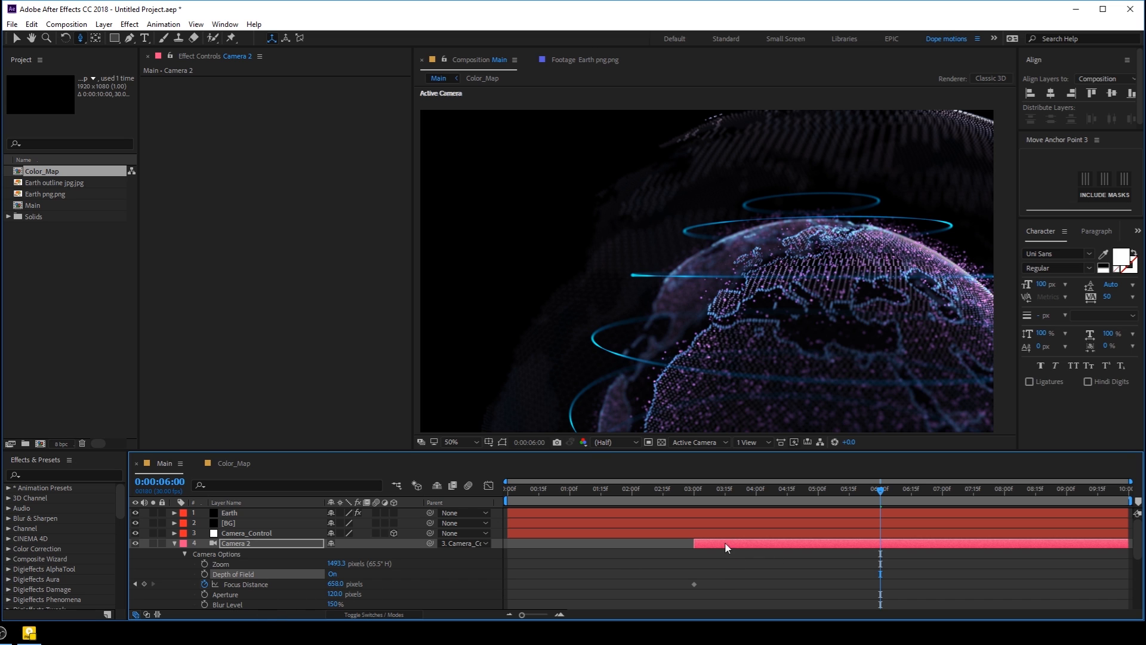
- Keyframe Camera 2's Focus Distance at 601 pixels at 0:00:03:00 and 691 pixels at 0:00:06:00, and scrub back to the first keyframe
{"action": "left_click_drag", "start_coordinate": [685, 501], "coordinate": [695, 502]}
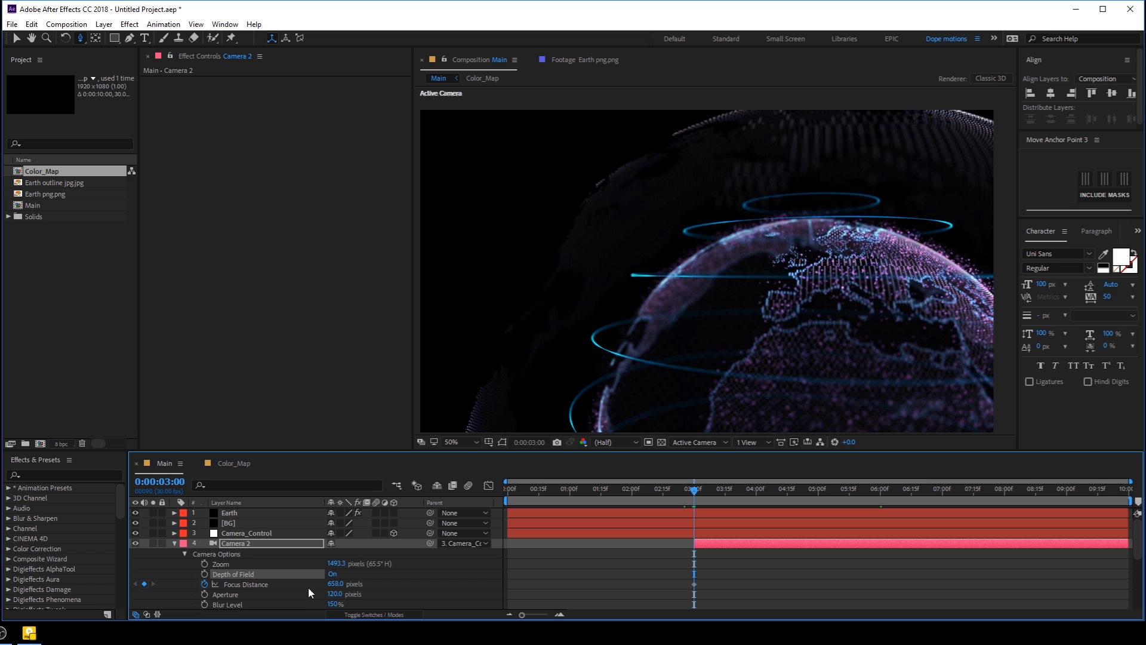
{"action": "left_click_drag", "start_coordinate": [333, 585], "coordinate": [317, 591]}
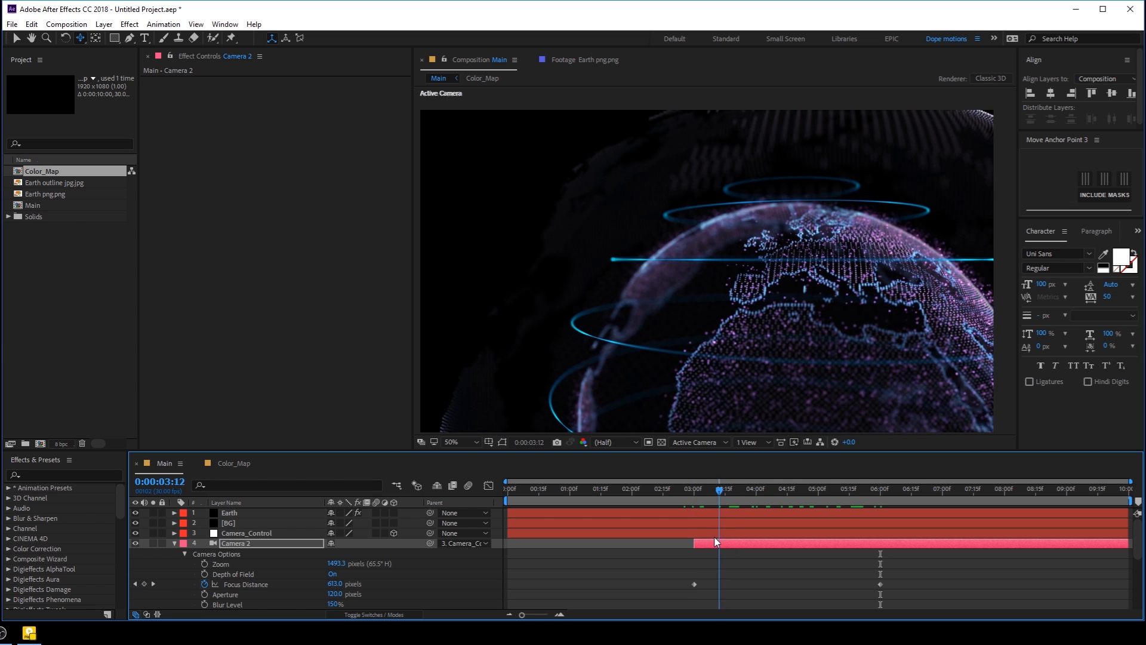
{"action": "left_click_drag", "start_coordinate": [718, 539], "coordinate": [697, 539]}
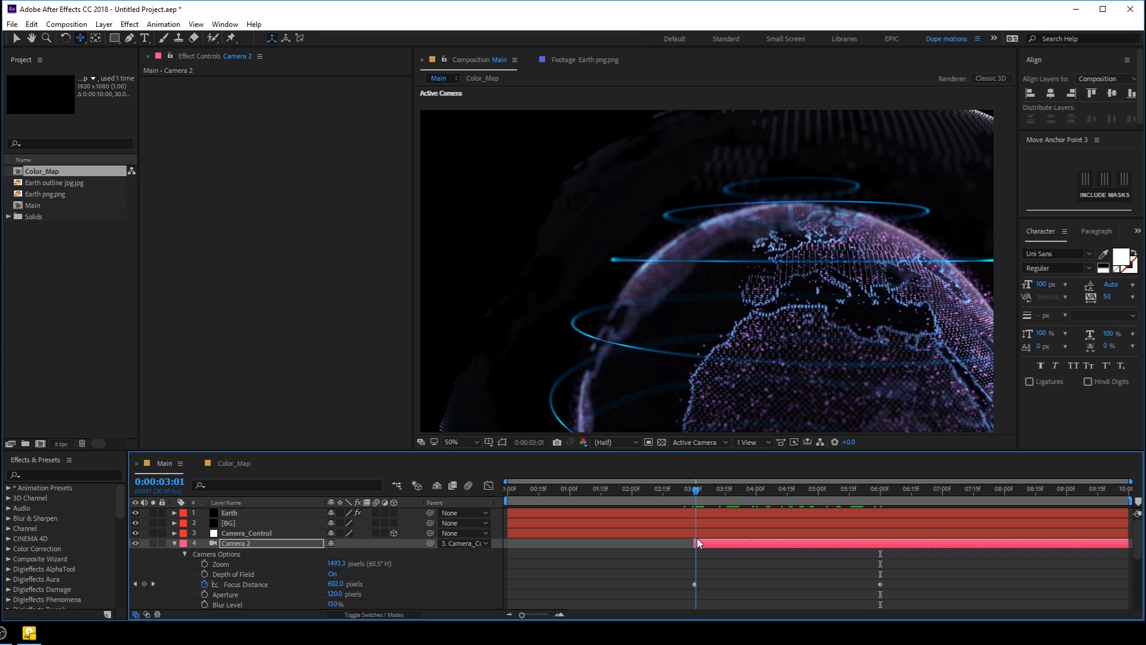
{"action": "left_click_drag", "start_coordinate": [698, 543], "coordinate": [694, 543]}
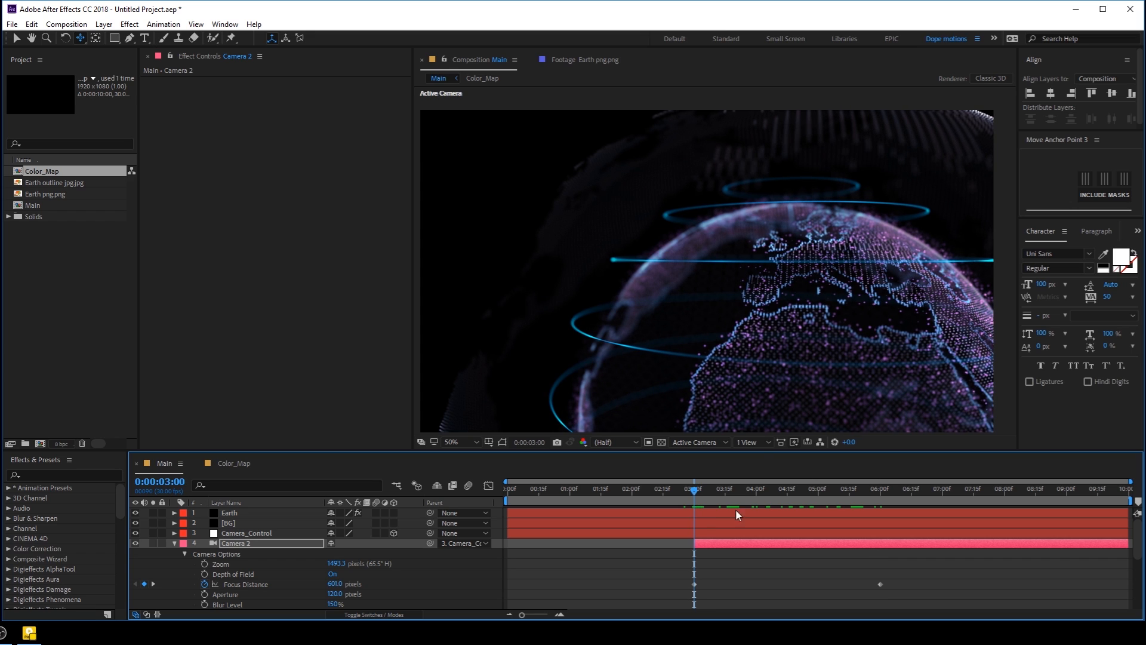
- Reframe Camera 2 at 0:00:03:00 with the globe slightly farther right, and delete its Focus Distance keyframe at 0:00:06:00
{"action": "left_click_drag", "start_coordinate": [757, 316], "coordinate": [804, 320]}
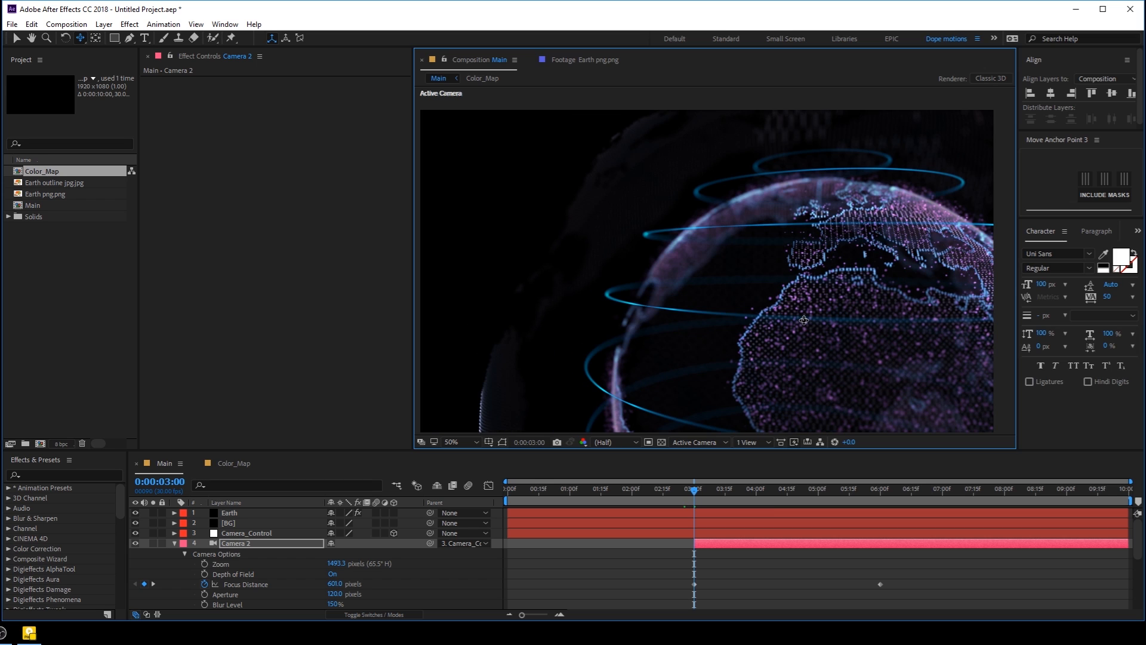
{"action": "left_click", "coordinate": [882, 492]}
{"action": "left_click_drag", "start_coordinate": [906, 578], "coordinate": [840, 589]}
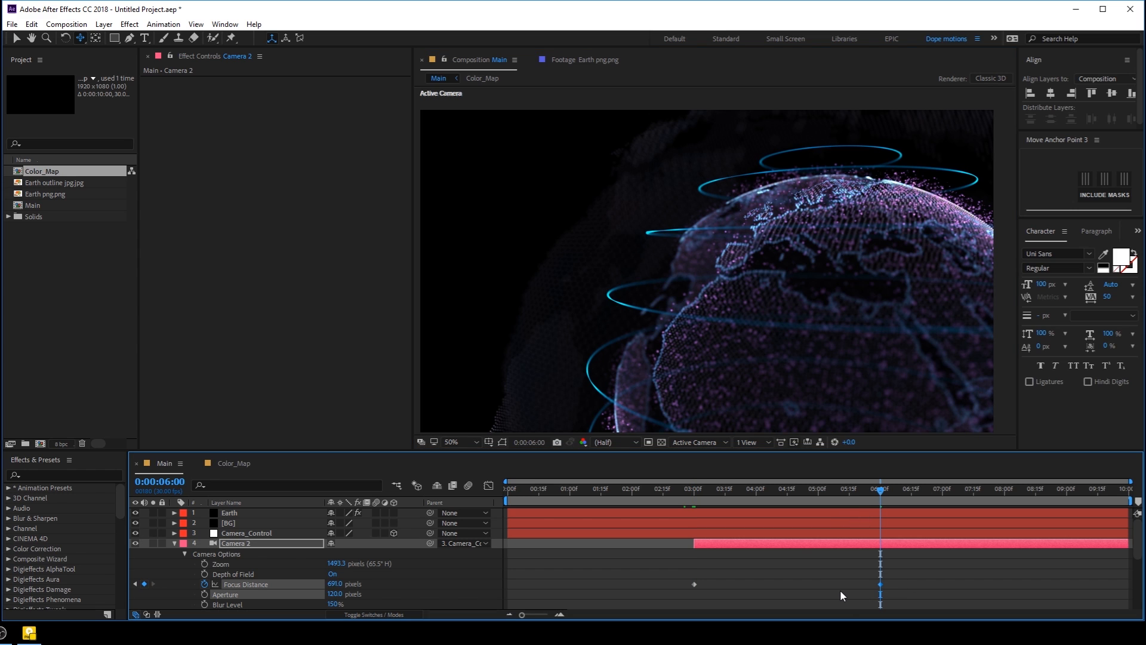
{"action": "key", "text": "Delete"}
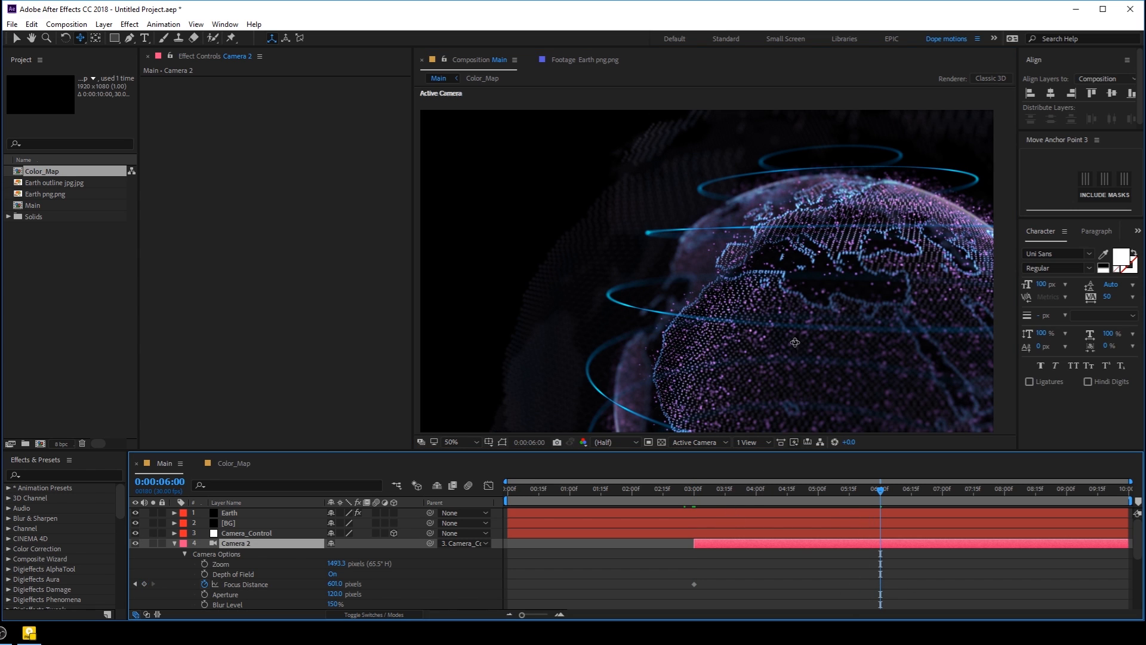
- Orbit Camera 2 slightly at 0:00:06:00 to keyframe its Position, and preview the shot from 0:00:03:01
{"action": "left_click_drag", "start_coordinate": [787, 298], "coordinate": [809, 331]}
{"action": "left_click", "coordinate": [696, 492]}
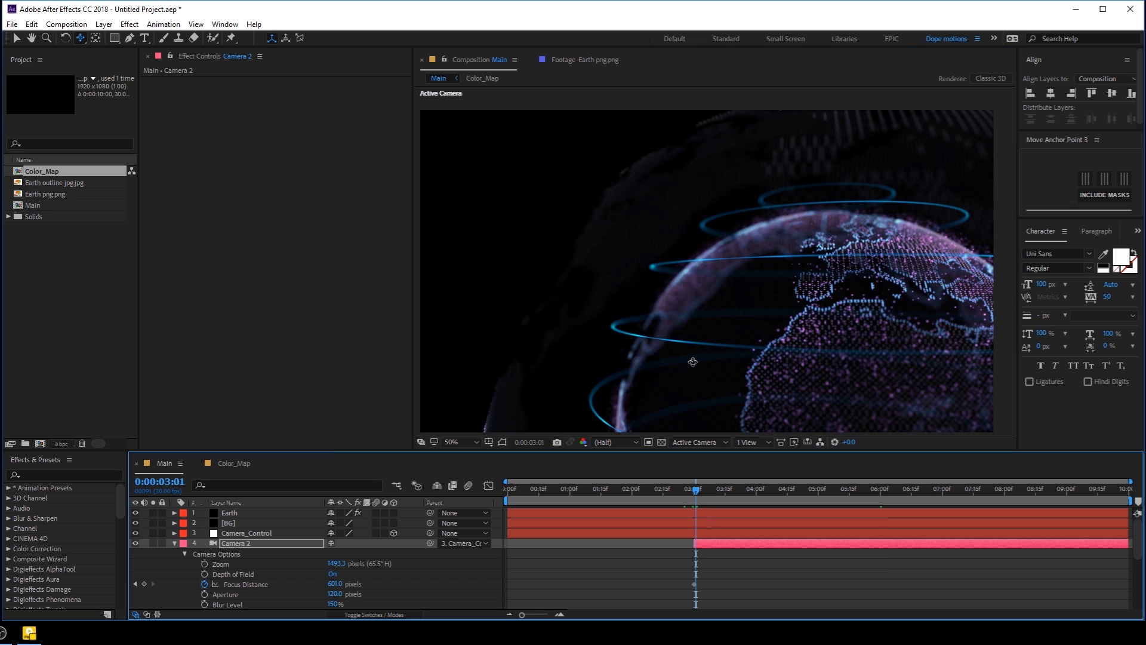
{"action": "key", "text": "space"}
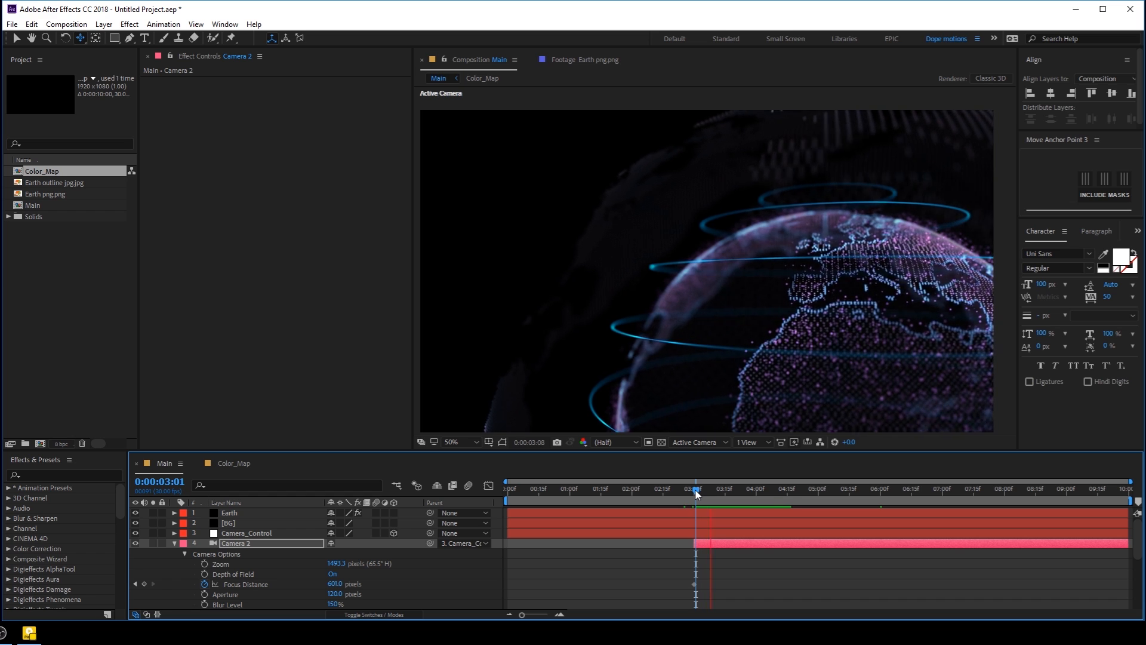
{"action": "key", "text": "space"}
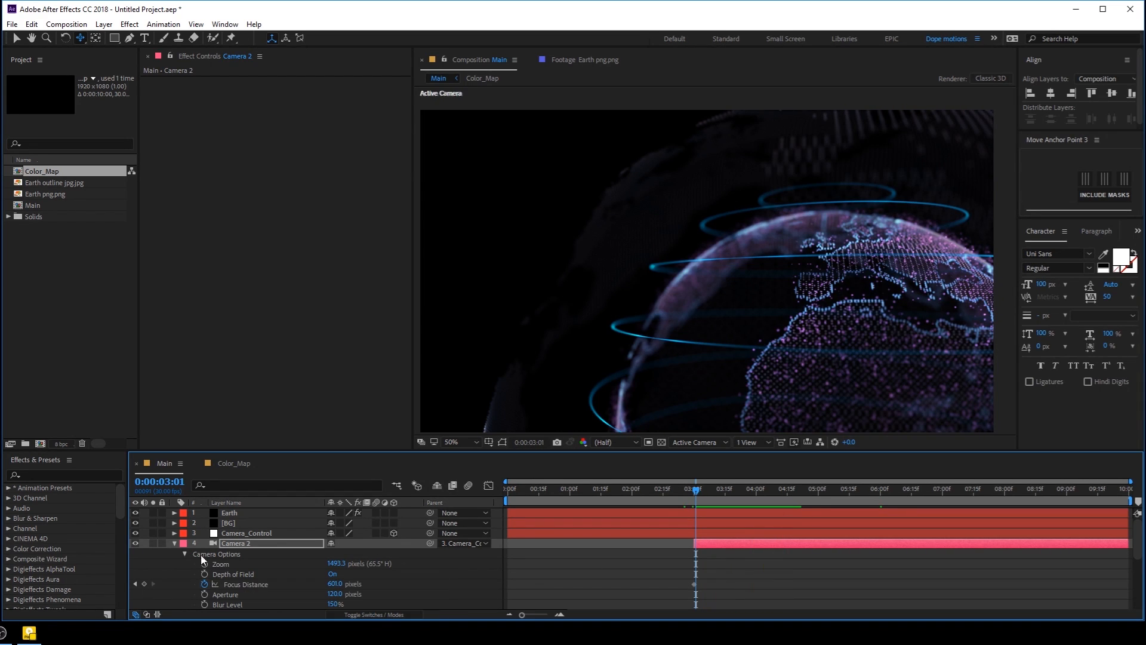
- Split the Camera 2 layer at 0:00:06:00 and reveal the new camera layer's keyframed properties
{"action": "left_click", "coordinate": [174, 544]}
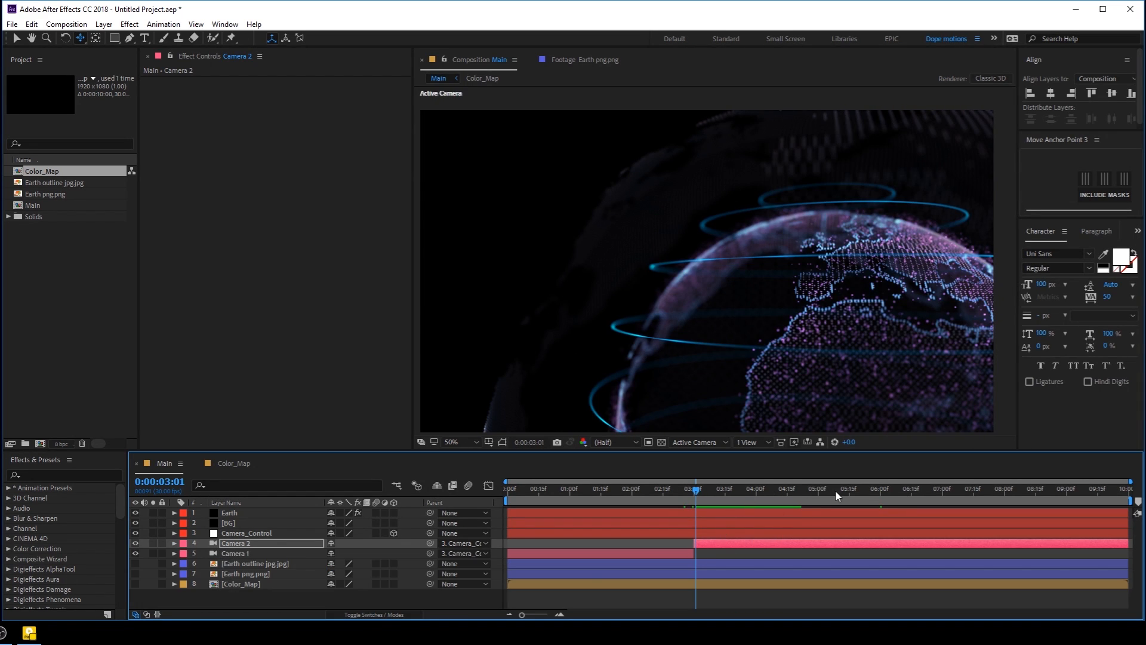
{"action": "left_click", "coordinate": [881, 490]}
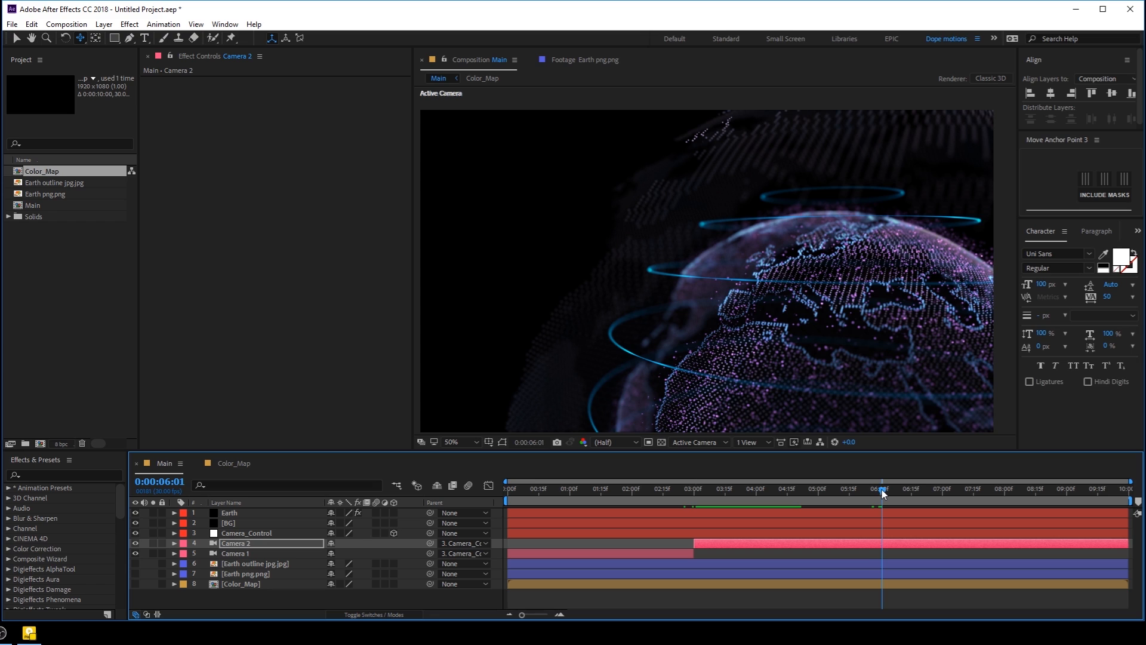
{"action": "left_click_drag", "start_coordinate": [882, 491], "coordinate": [880, 490]}
{"action": "left_click", "coordinate": [845, 542]}
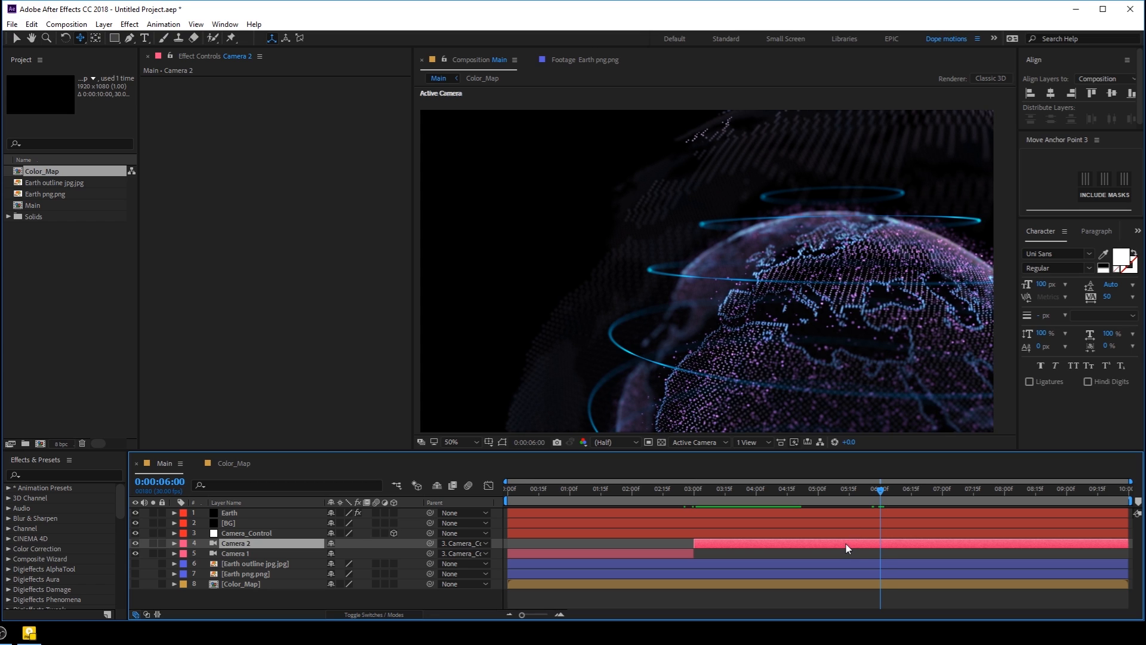
{"action": "key", "text": "ctrl+shift+d"}
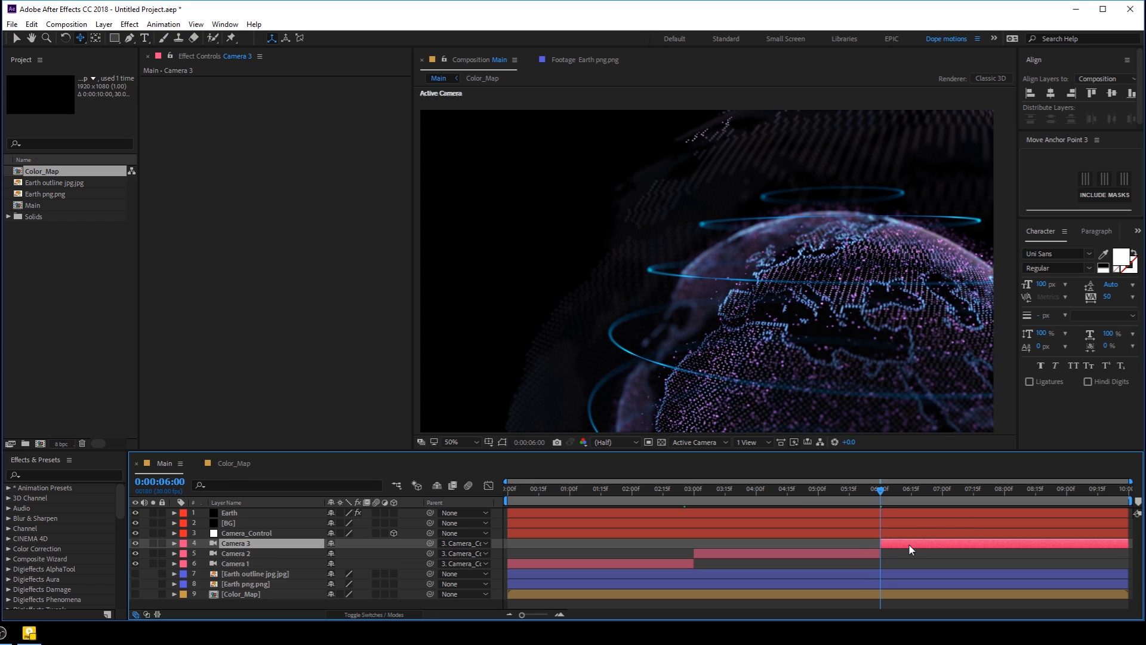
{"action": "key", "text": "u"}
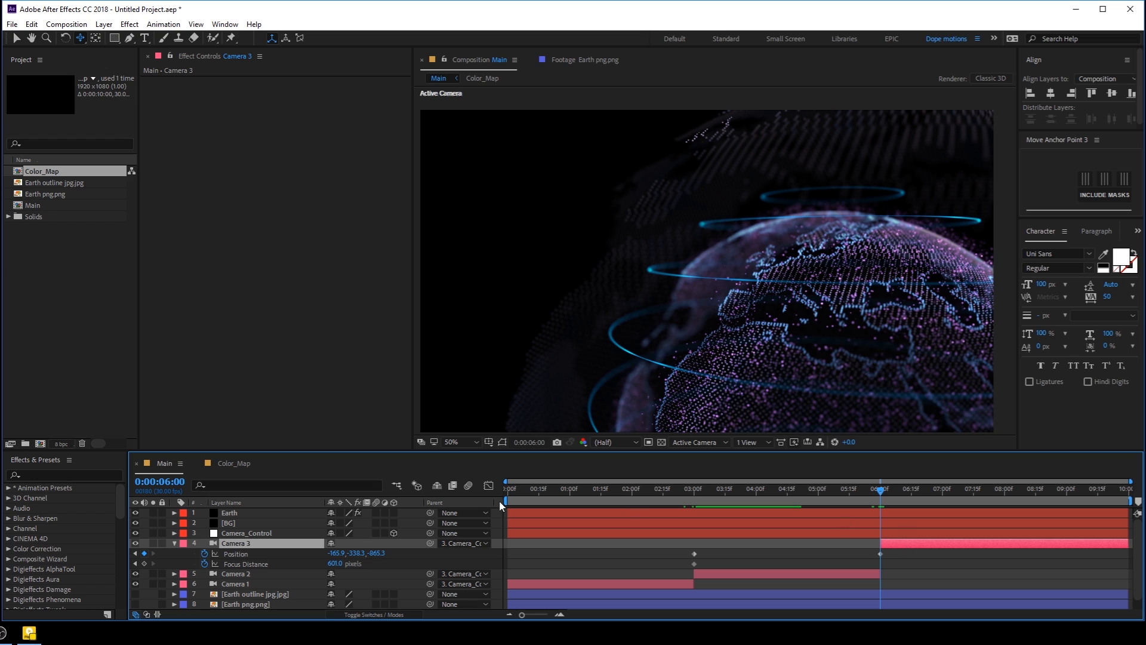
- Remove Camera 3's Position and Focus Distance keyframes and orbit the camera to look at the globe from the side of Africa
{"action": "left_click", "coordinate": [205, 554]}
{"action": "left_click", "coordinate": [204, 563]}
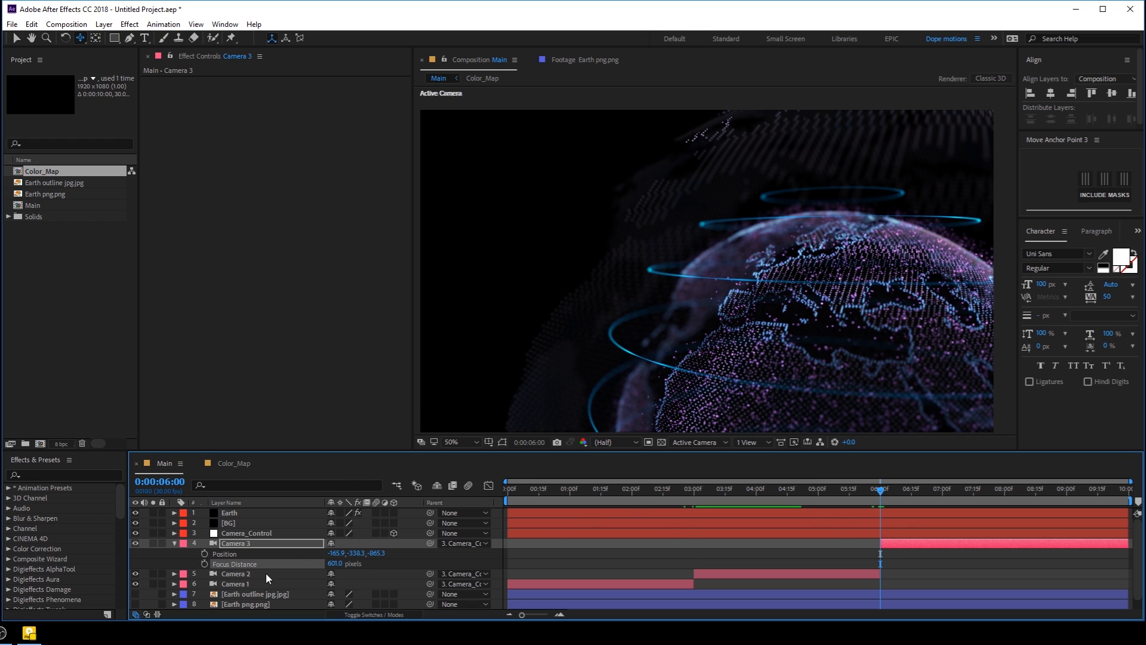
{"action": "left_click_drag", "start_coordinate": [740, 347], "coordinate": [747, 311]}
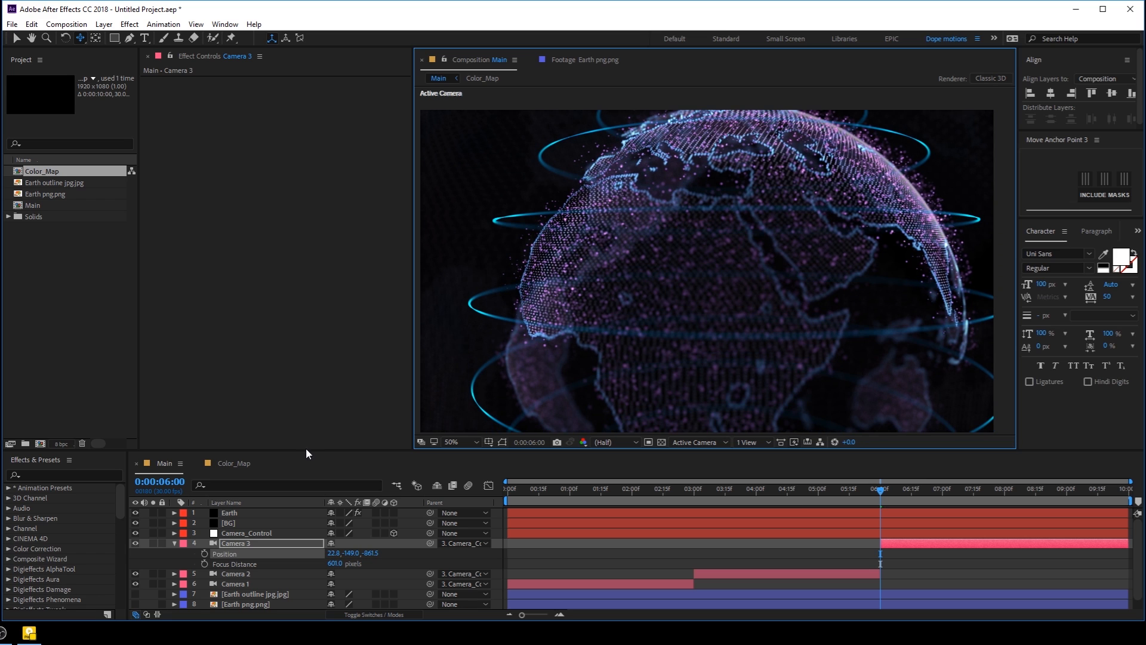
- Turn off Camera 3's Depth of Field and dolly the camera back until the whole globe fits the frame
{"action": "key", "text": "a"}
{"action": "key", "text": "a"}
{"action": "left_click", "coordinate": [333, 574]}
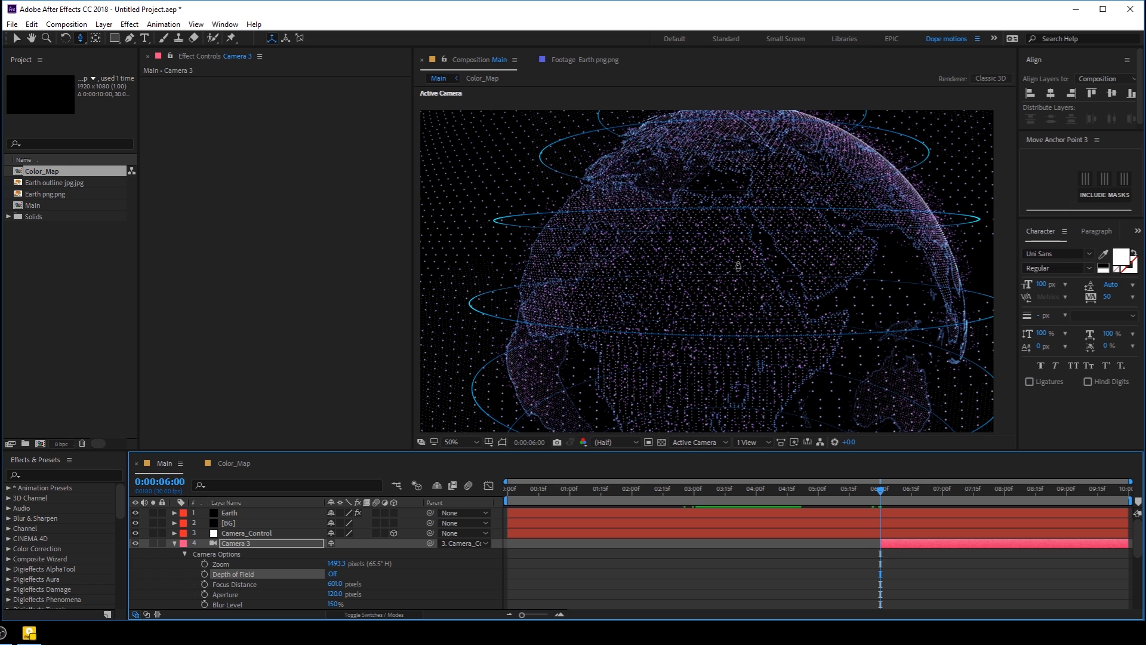
{"action": "left_click_drag", "start_coordinate": [739, 267], "coordinate": [734, 347]}
{"action": "left_click_drag", "start_coordinate": [726, 299], "coordinate": [723, 274]}
{"action": "key", "text": "c"}
{"action": "key", "text": "c"}
{"action": "key", "text": "c"}
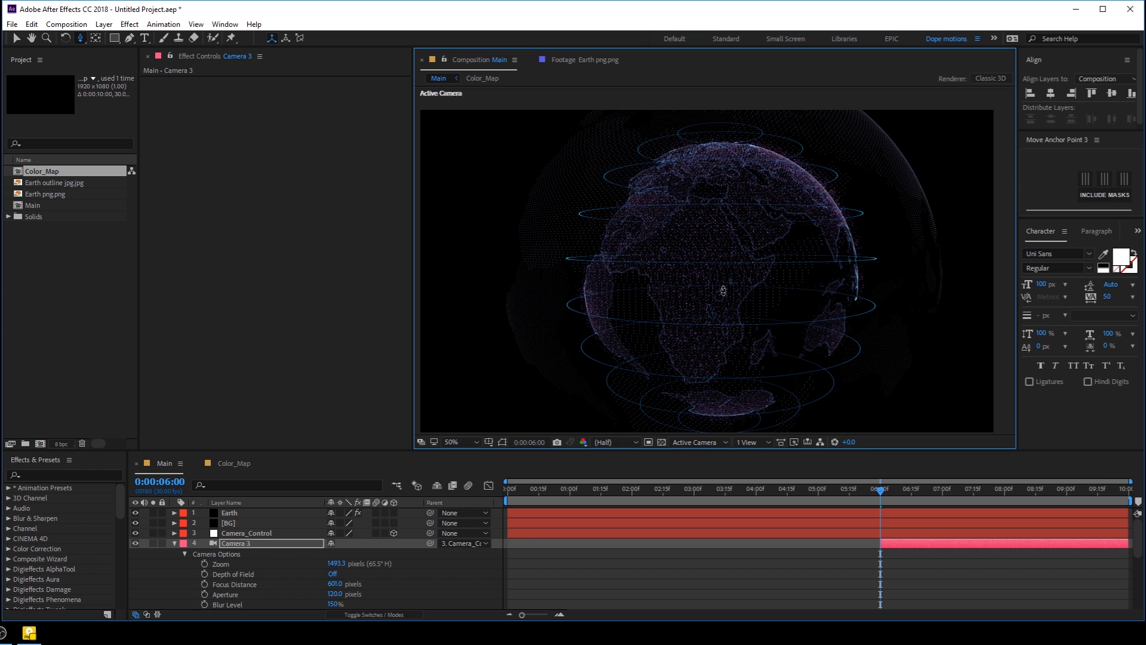
- Center the globe in Camera 3's view with the help of the safe-area guides, then pull the camera back slightly
{"action": "mouse_move", "coordinate": [723, 289]}
{"action": "left_mouse_down"}
{"action": "mouse_move", "coordinate": [723, 241]}
{"action": "mouse_move", "coordinate": [722, 297]}
{"action": "mouse_move", "coordinate": [720, 280]}
{"action": "left_mouse_up"}
{"action": "key", "text": "c"}
{"action": "key", "text": "c"}
{"action": "key", "text": "c"}
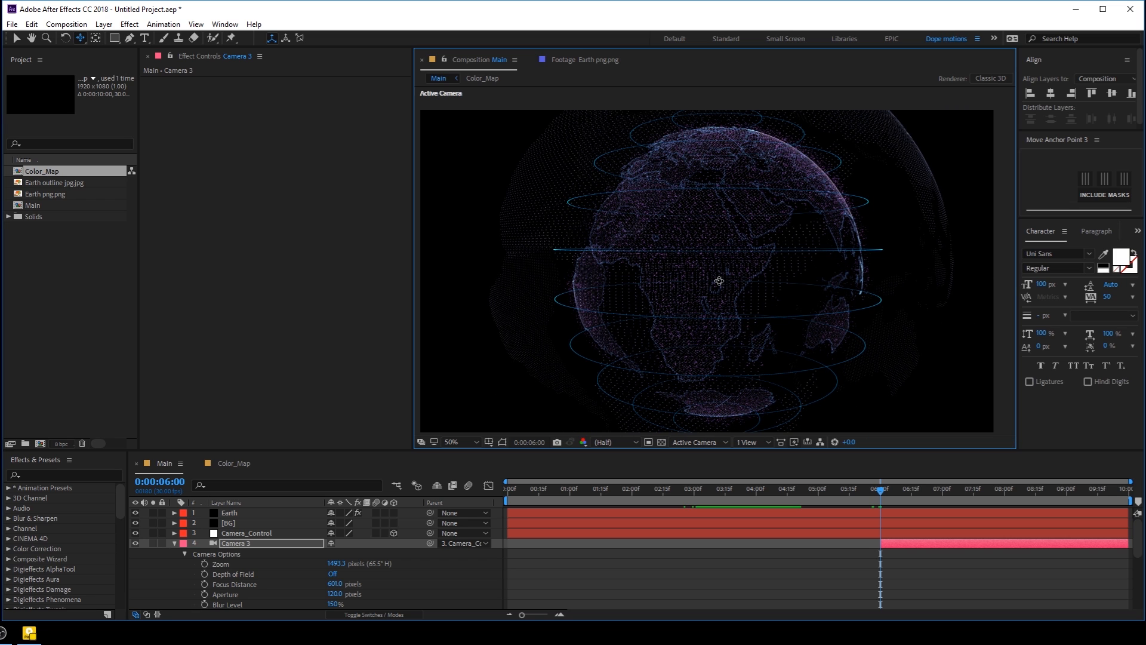
{"action": "key", "text": "apostrophe"}
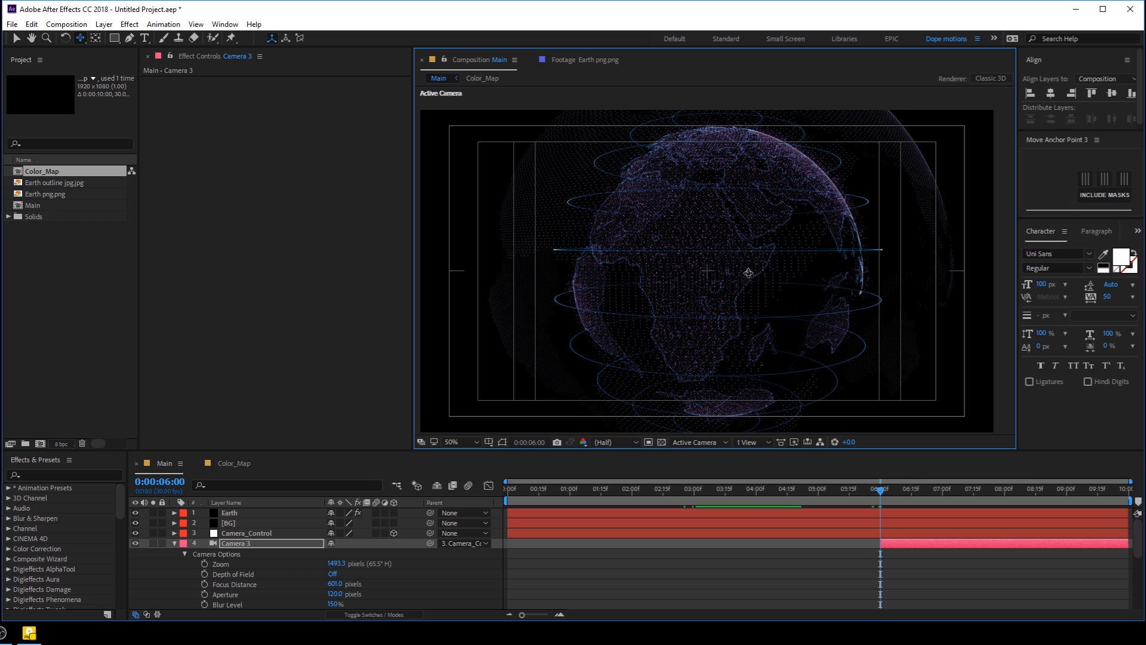
{"action": "left_click_drag", "start_coordinate": [750, 272], "coordinate": [735, 272]}
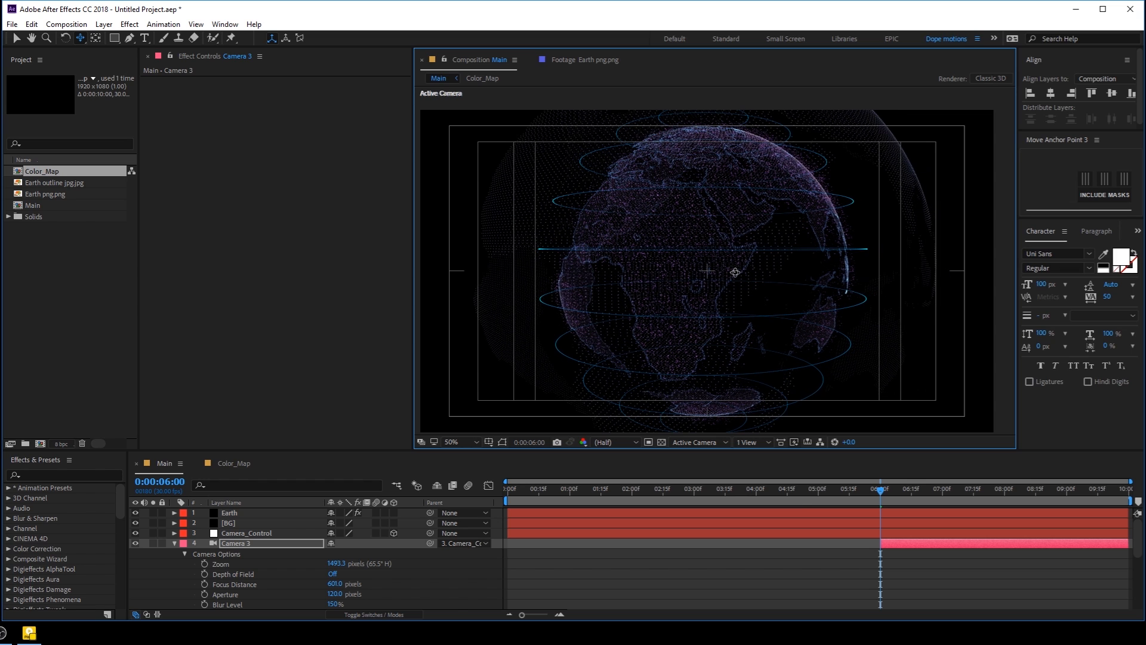
{"action": "key", "text": "apostrophe"}
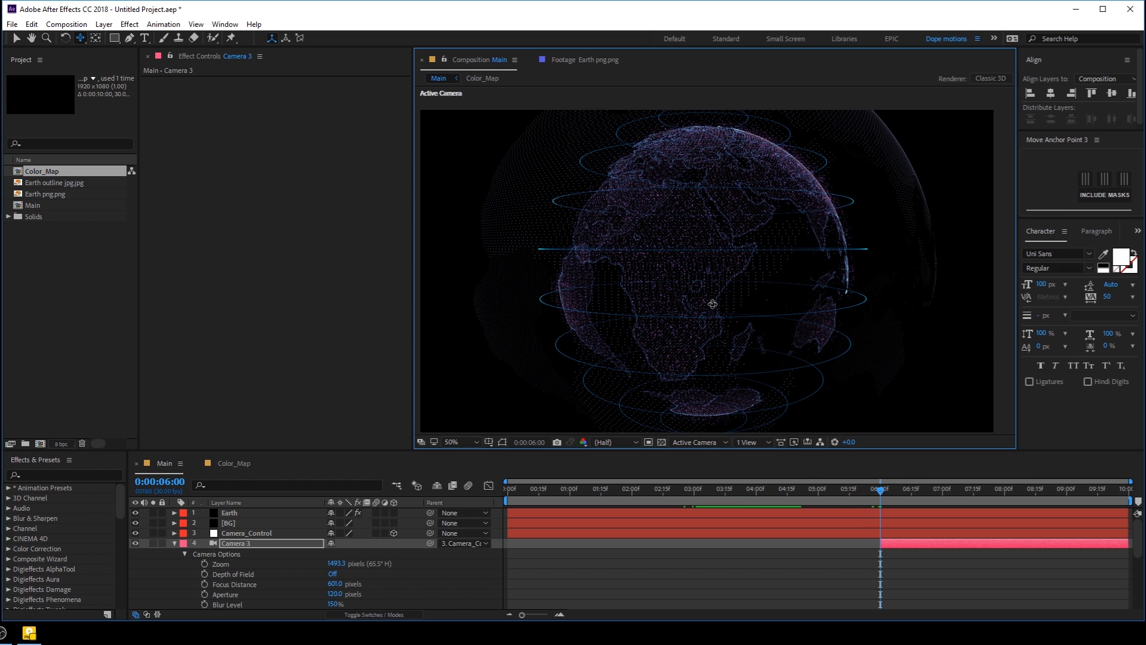
{"action": "left_click_drag", "start_coordinate": [710, 282], "coordinate": [720, 318]}
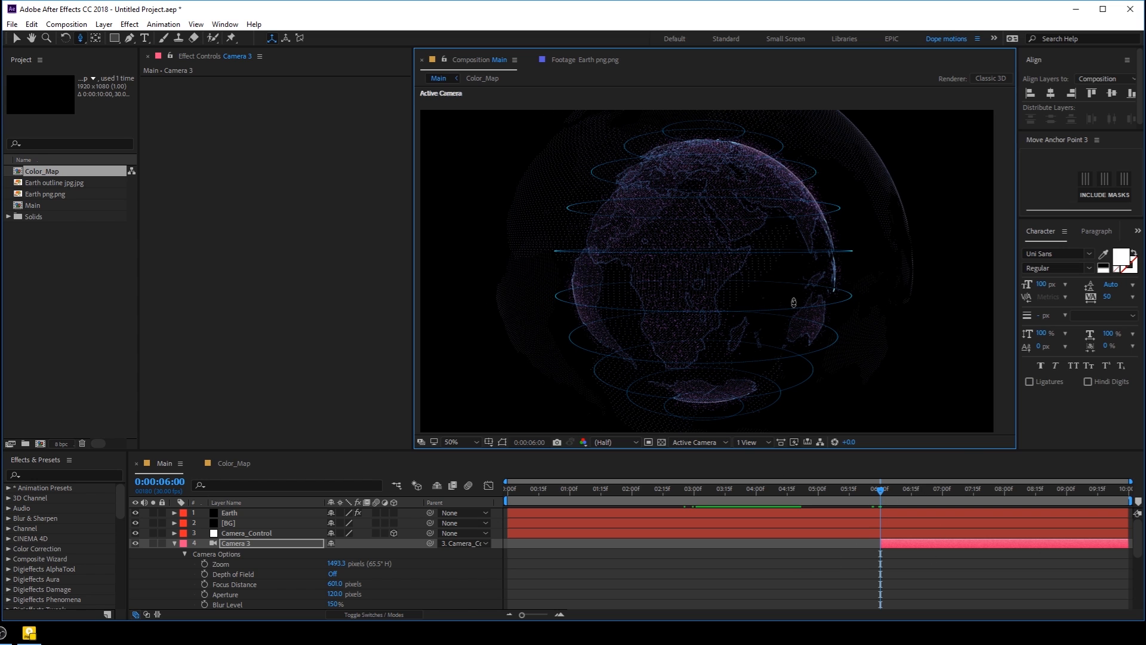
- Keyframe Camera 3's Focus Distance, Position and Point of Interest at 0:00:09:29, and show only its keyframed properties
{"action": "left_click_drag", "start_coordinate": [873, 500], "coordinate": [1134, 501]}
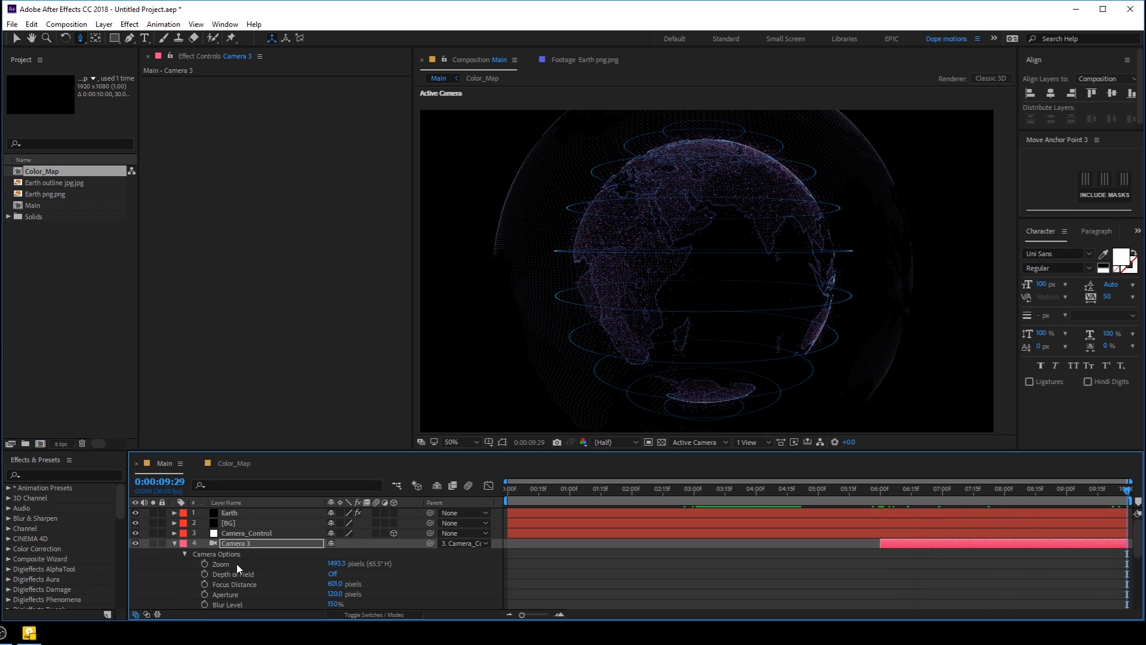
{"action": "left_click", "coordinate": [205, 585]}
{"action": "left_click", "coordinate": [244, 547]}
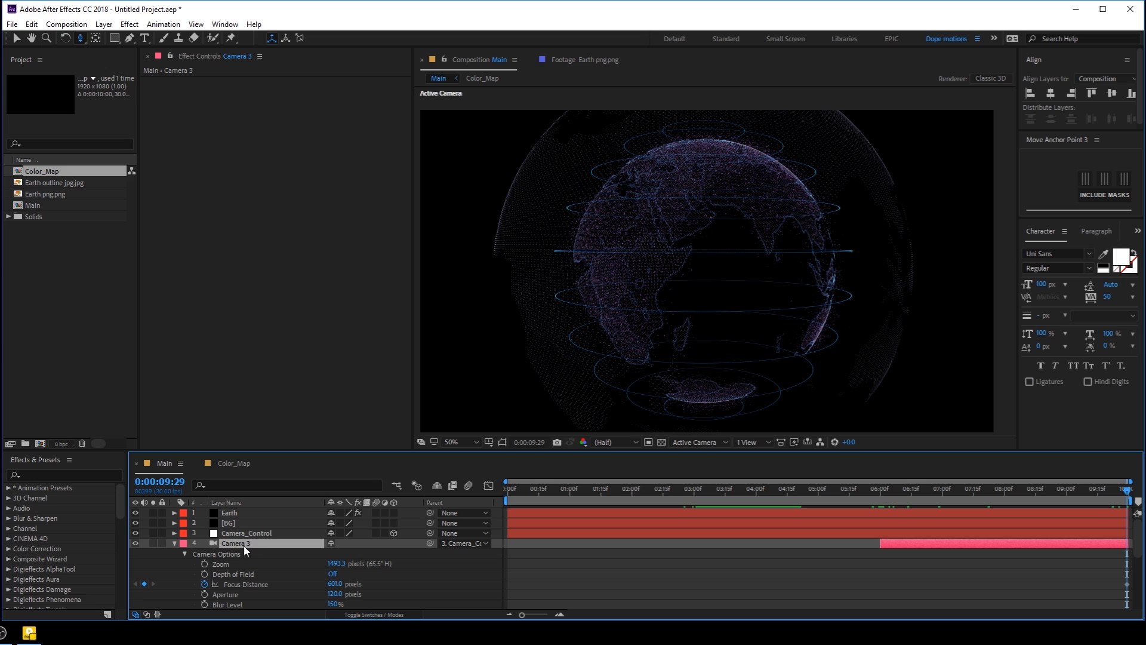
{"action": "key", "text": "p"}
{"action": "left_click", "coordinate": [203, 554]}
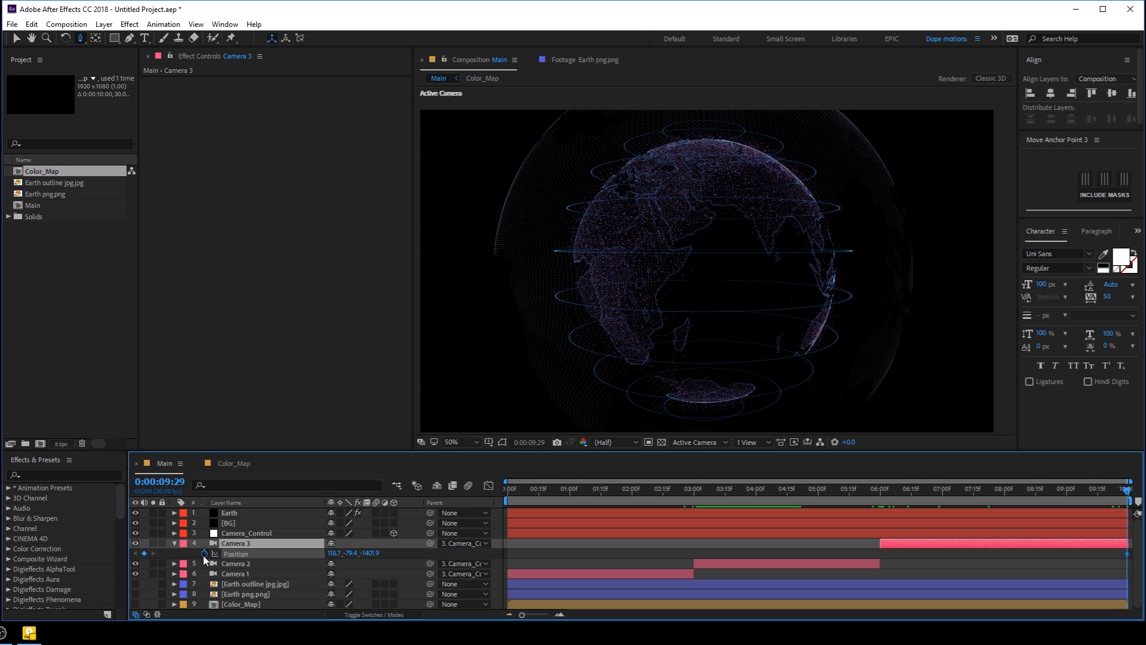
{"action": "left_click", "coordinate": [175, 544]}
{"action": "left_click", "coordinate": [174, 543]}
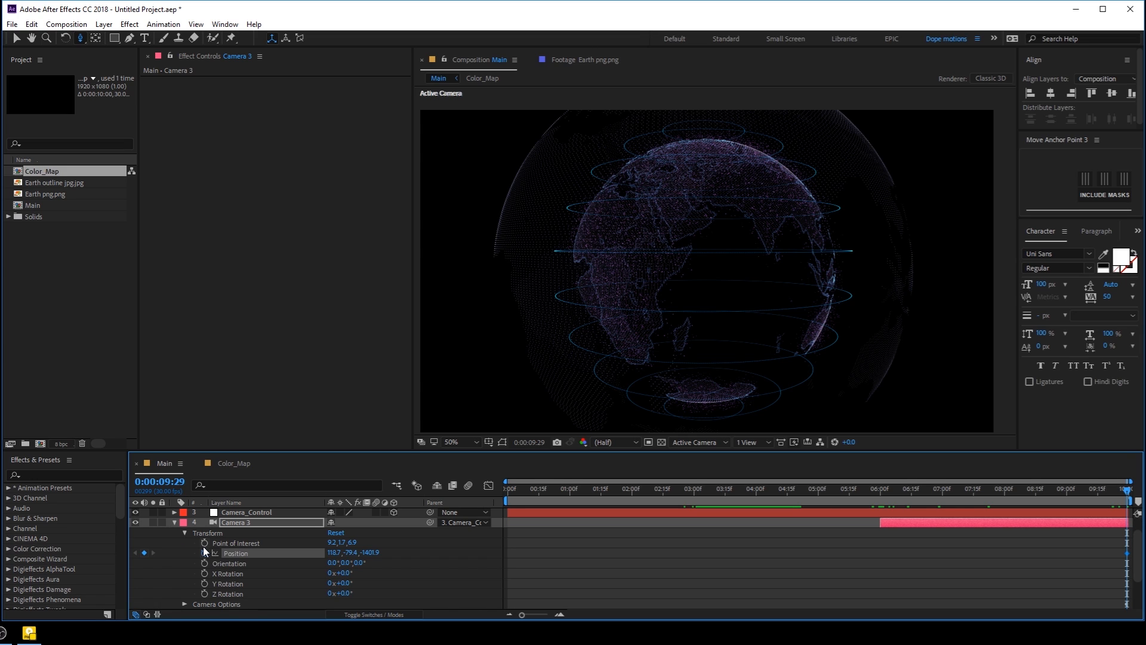
{"action": "left_click", "coordinate": [204, 544]}
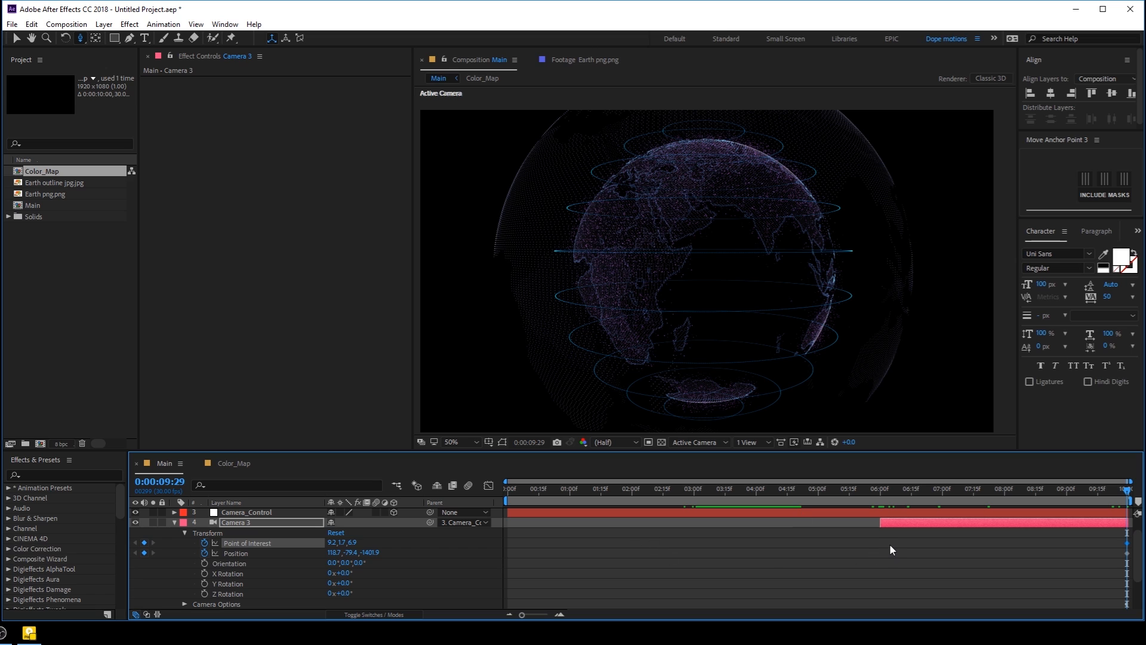
{"action": "key", "text": "u"}
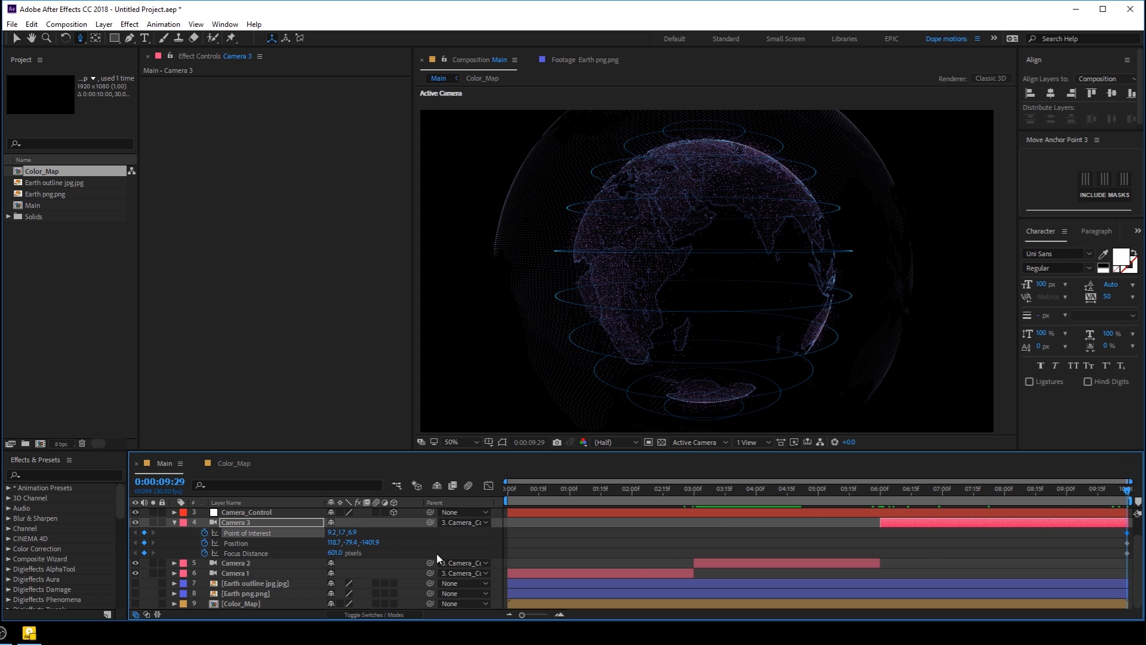
- Dolly Camera 3 in close on Africa at 0:00:06:00 to keyframe its starting Position
{"action": "left_click_drag", "start_coordinate": [1093, 499], "coordinate": [882, 499]}
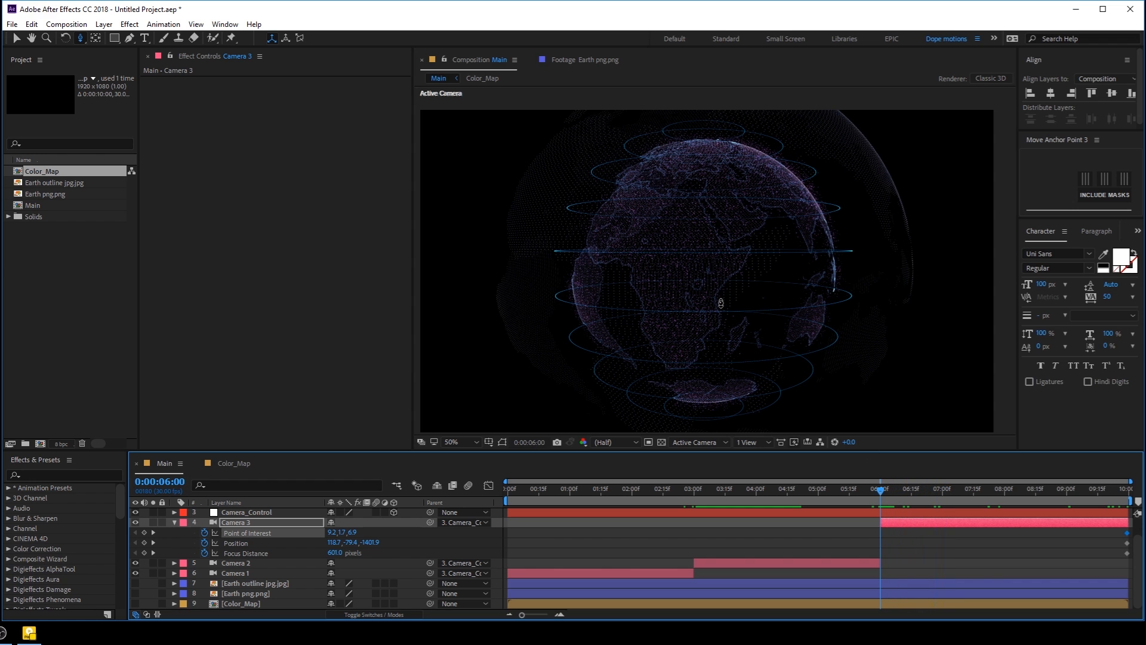
{"action": "scroll", "coordinate": [710, 276], "scroll_direction": "up", "scroll_amount": 5}
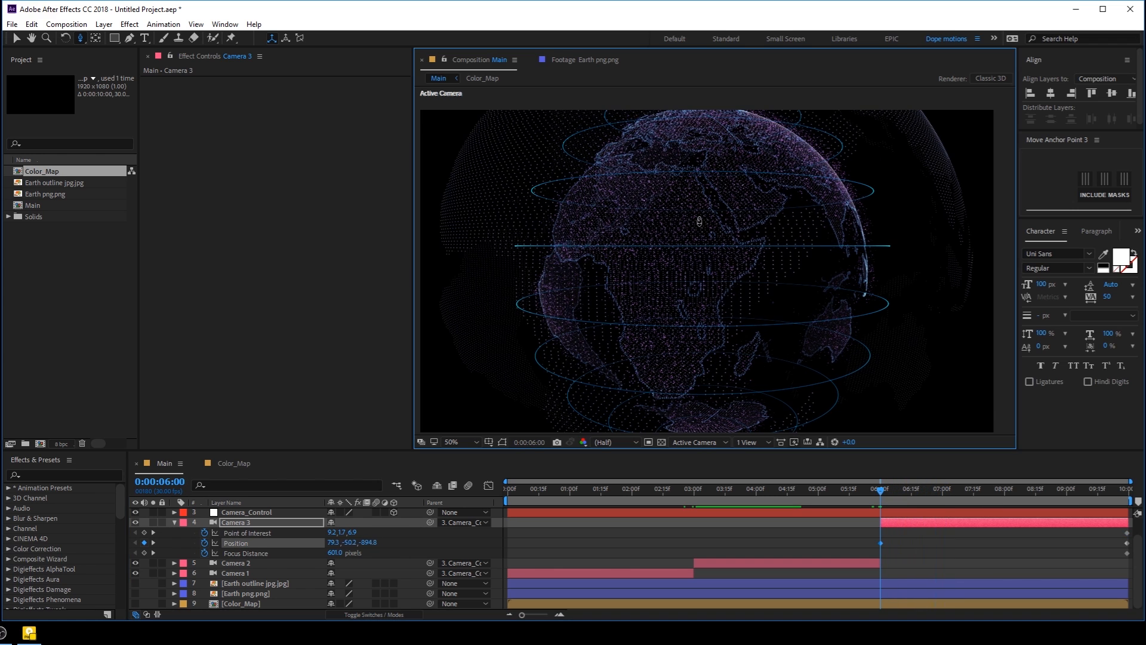
{"action": "scroll", "coordinate": [712, 262], "scroll_direction": "up", "scroll_amount": 3}
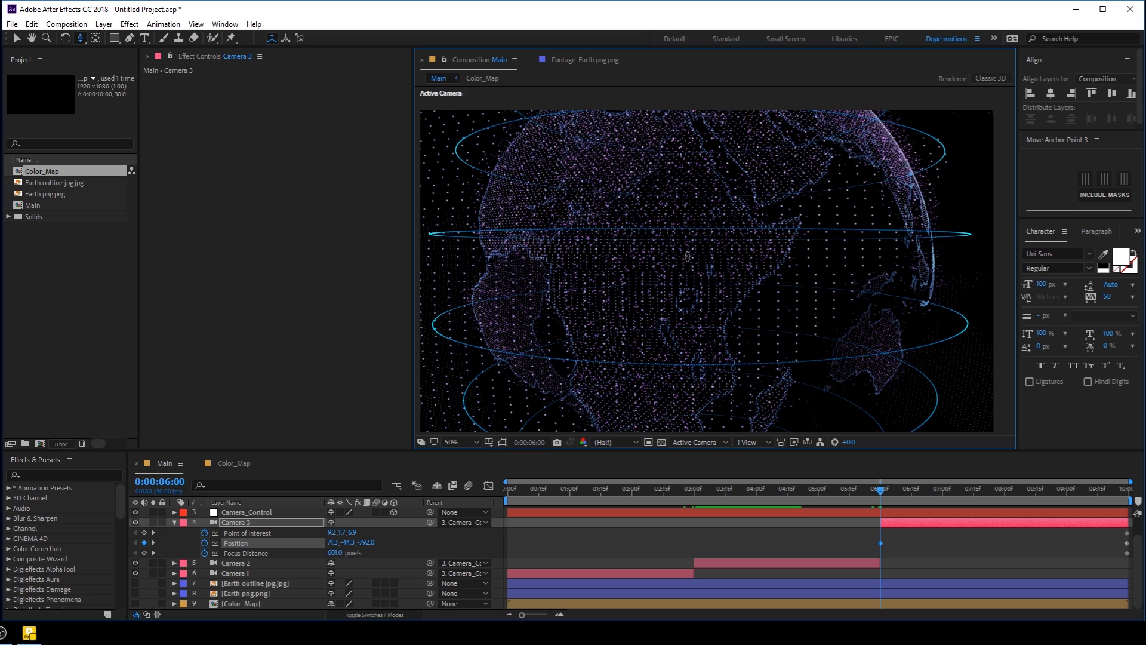
{"action": "scroll", "coordinate": [687, 265], "scroll_direction": "up", "scroll_amount": 3}
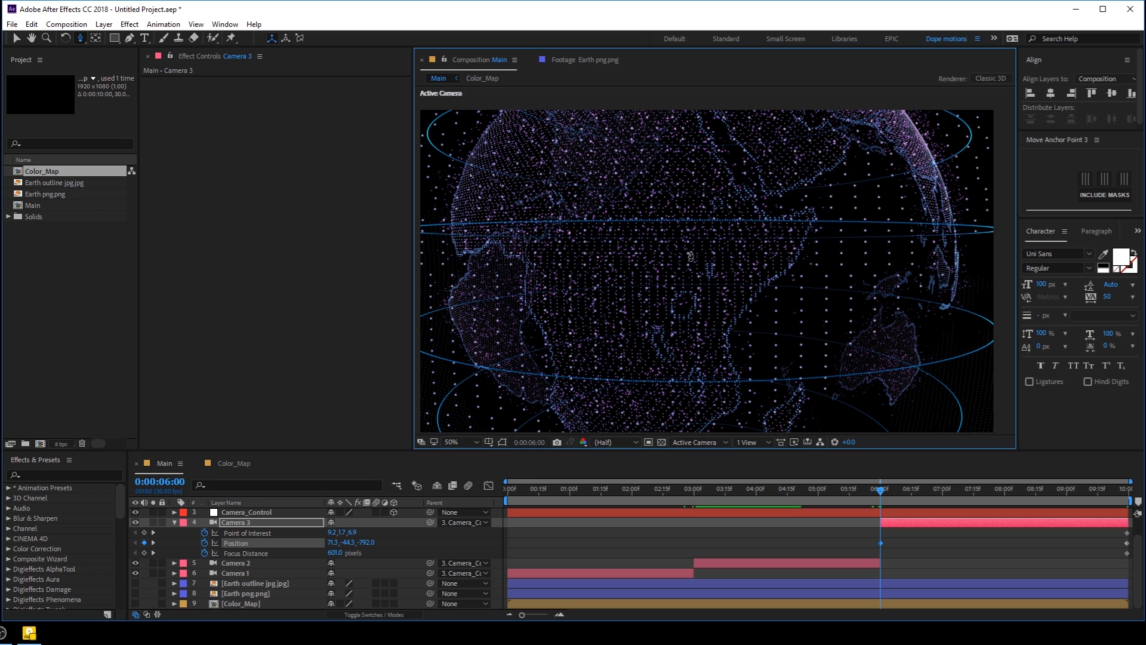
- Turn Camera 3's Depth of Field back on and keyframe its Focus Distance at 443 pixels at 0:00:06:00
{"action": "left_click", "coordinate": [233, 522]}
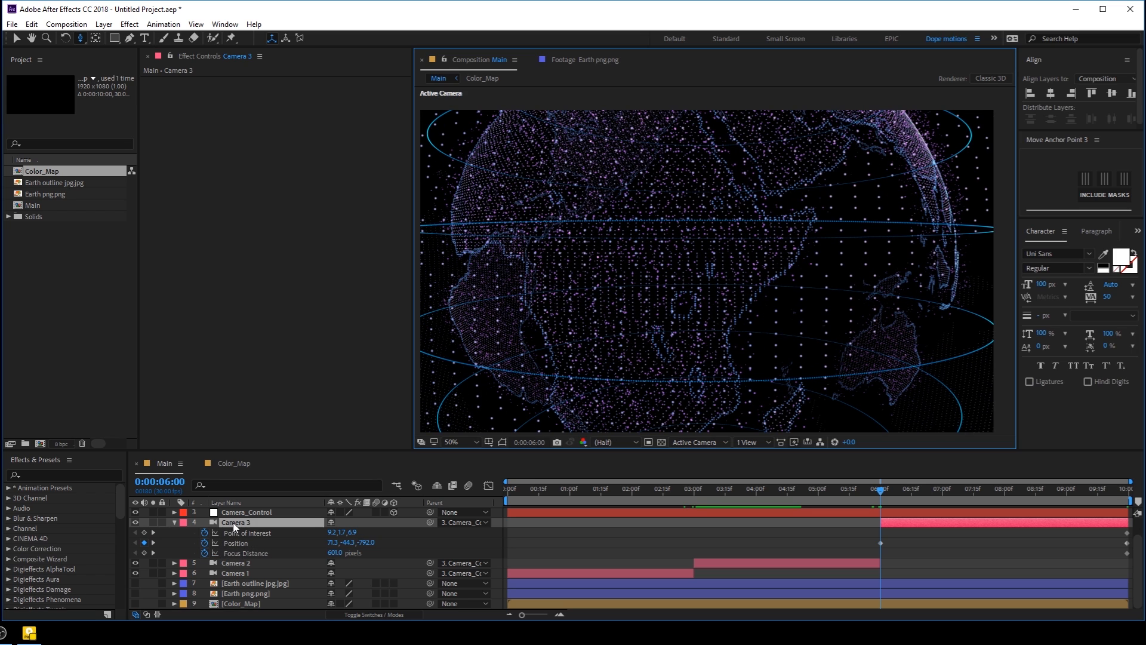
{"action": "key", "text": "a"}
{"action": "key", "text": "a"}
{"action": "left_click", "coordinate": [338, 574]}
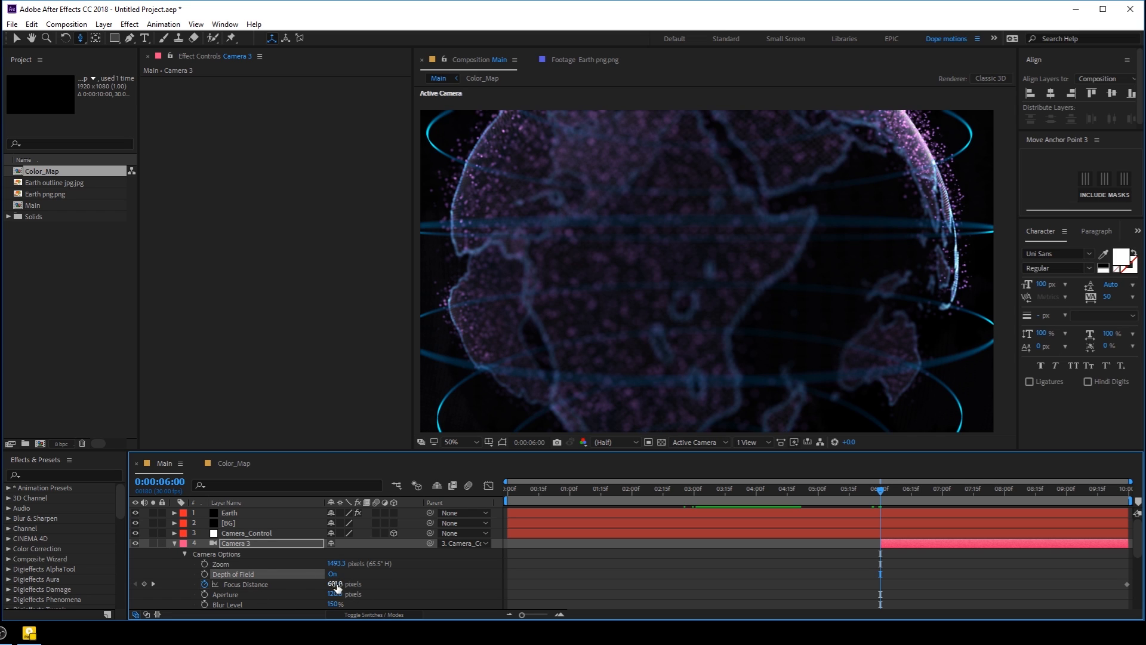
{"action": "left_click_drag", "start_coordinate": [335, 583], "coordinate": [286, 584]}
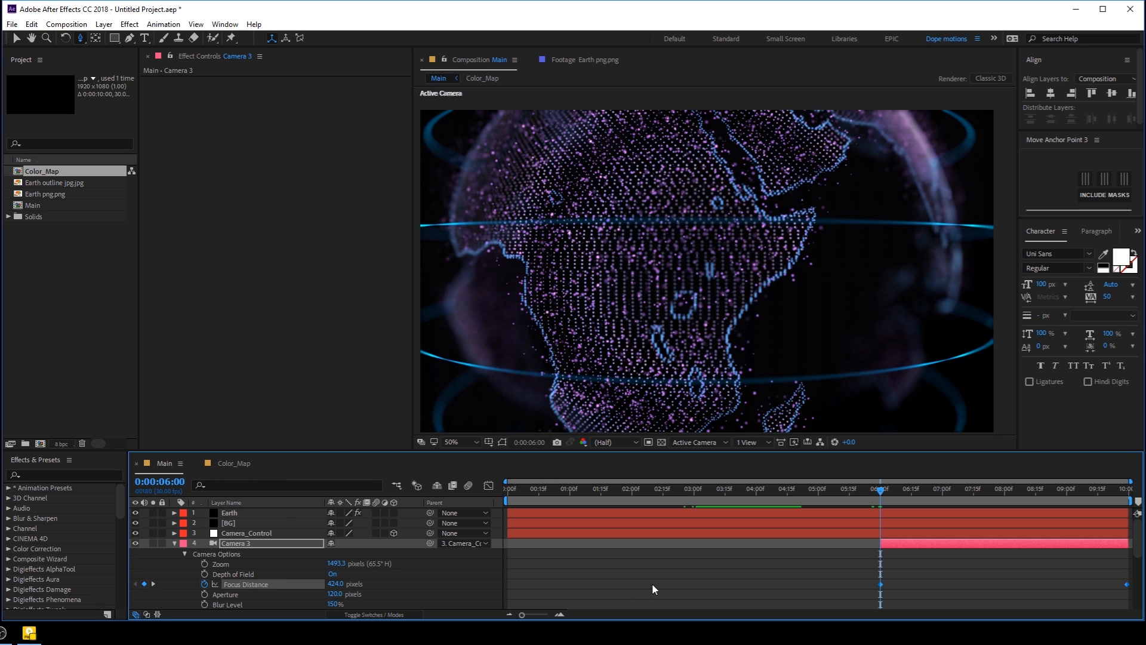
{"action": "key", "text": "ctrl+z"}
{"action": "left_click", "coordinate": [678, 576]}
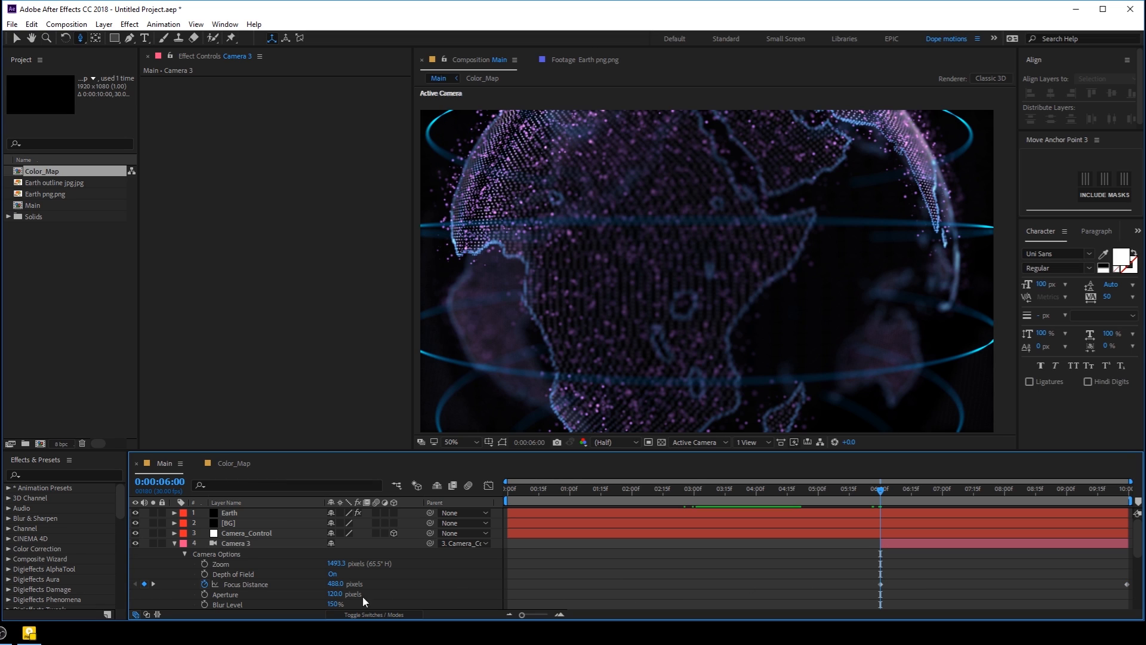
{"action": "left_click_drag", "start_coordinate": [340, 589], "coordinate": [290, 590]}
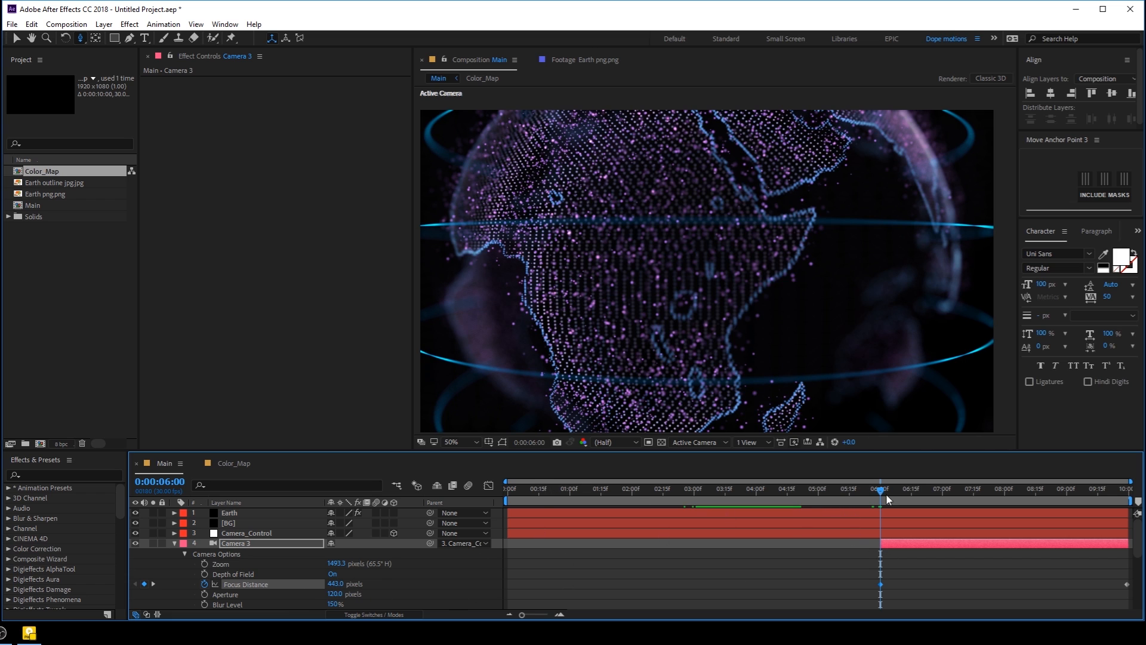
- Set Camera 3's Focus Distance to 1090 pixels at 0:00:09:29
{"action": "left_click_drag", "start_coordinate": [888, 499], "coordinate": [1134, 502]}
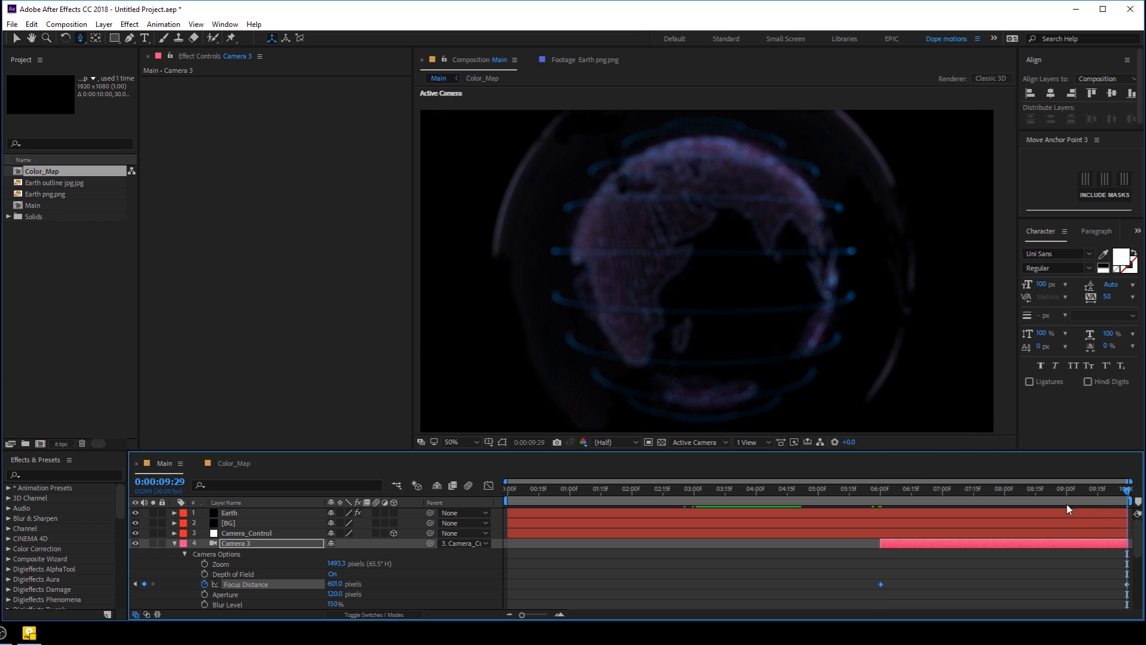
{"action": "left_click", "coordinate": [337, 585]}
{"action": "type", "text": "815"}
{"action": "left_click", "coordinate": [472, 575]}
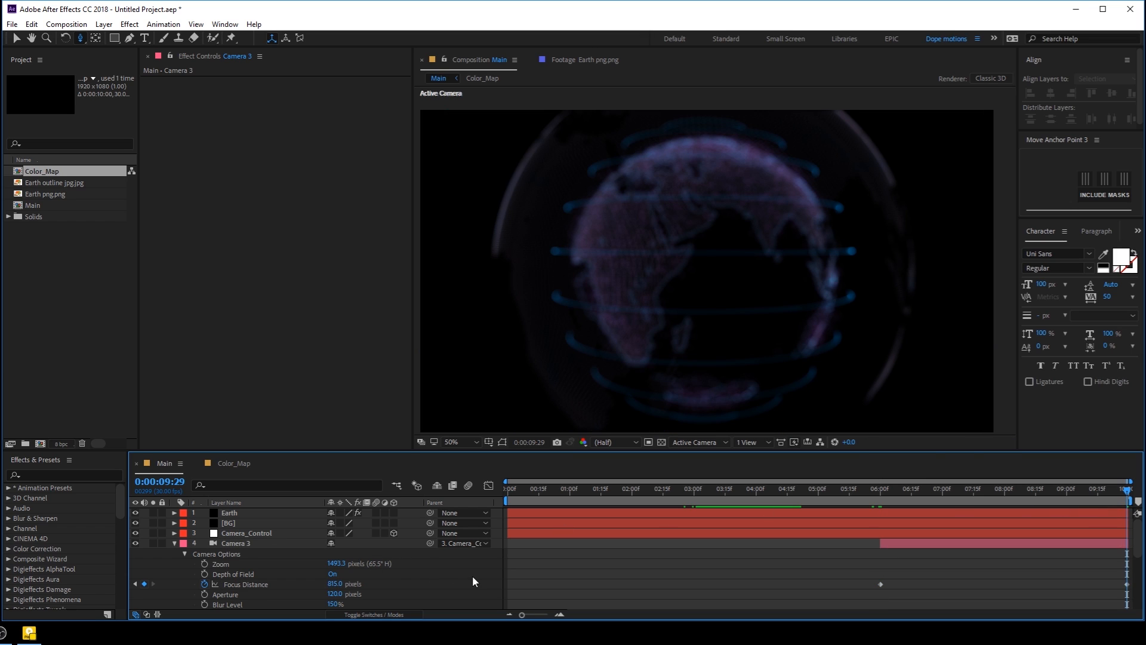
{"action": "left_click_drag", "start_coordinate": [340, 584], "coordinate": [390, 582]}
{"action": "left_click", "coordinate": [343, 586]}
{"action": "type", "text": "1090"}
{"action": "left_click", "coordinate": [452, 580]}
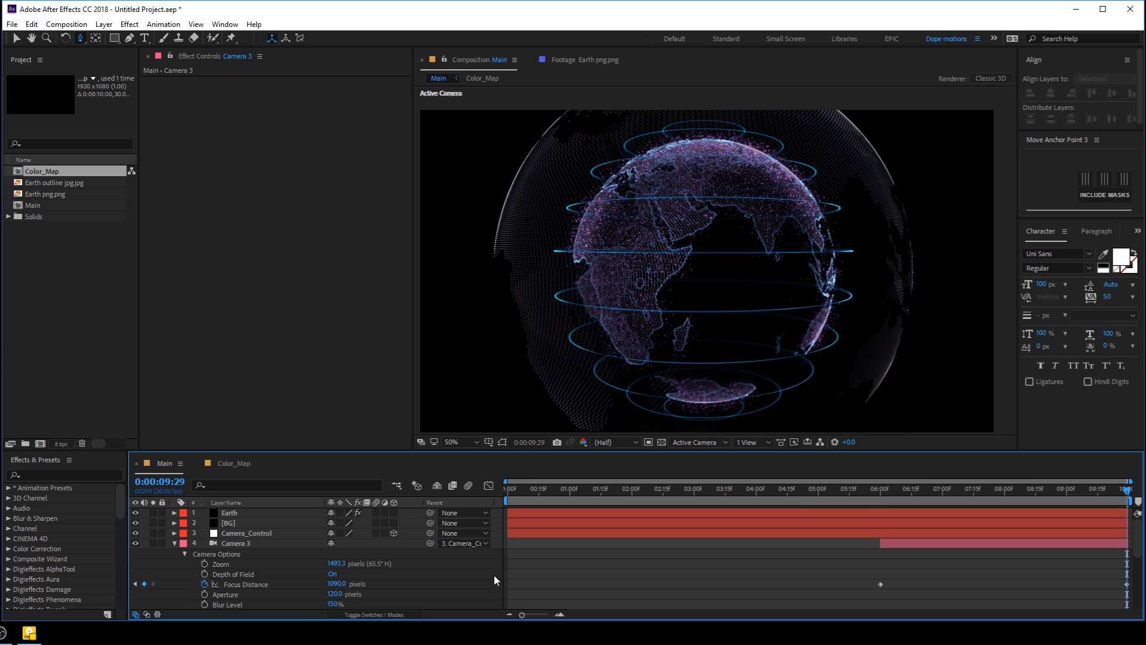
- Fine-tune Camera 3's Focus Distance to 423 pixels at 0:00:06:00 and 1092 pixels at 0:00:09:29
{"action": "mouse_move", "coordinate": [336, 584]}
{"action": "left_mouse_down"}
{"action": "mouse_move", "coordinate": [360, 583]}
{"action": "mouse_move", "coordinate": [317, 585]}
{"action": "mouse_move", "coordinate": [337, 586]}
{"action": "left_mouse_up"}
{"action": "left_click", "coordinate": [659, 590]}
{"action": "left_click_drag", "start_coordinate": [898, 499], "coordinate": [1134, 501]}
- Apply Easy Ease to all of Camera 3's Point of Interest, Position and Focus Distance keyframes
{"action": "left_click", "coordinate": [244, 543]}
{"action": "key", "text": "u"}
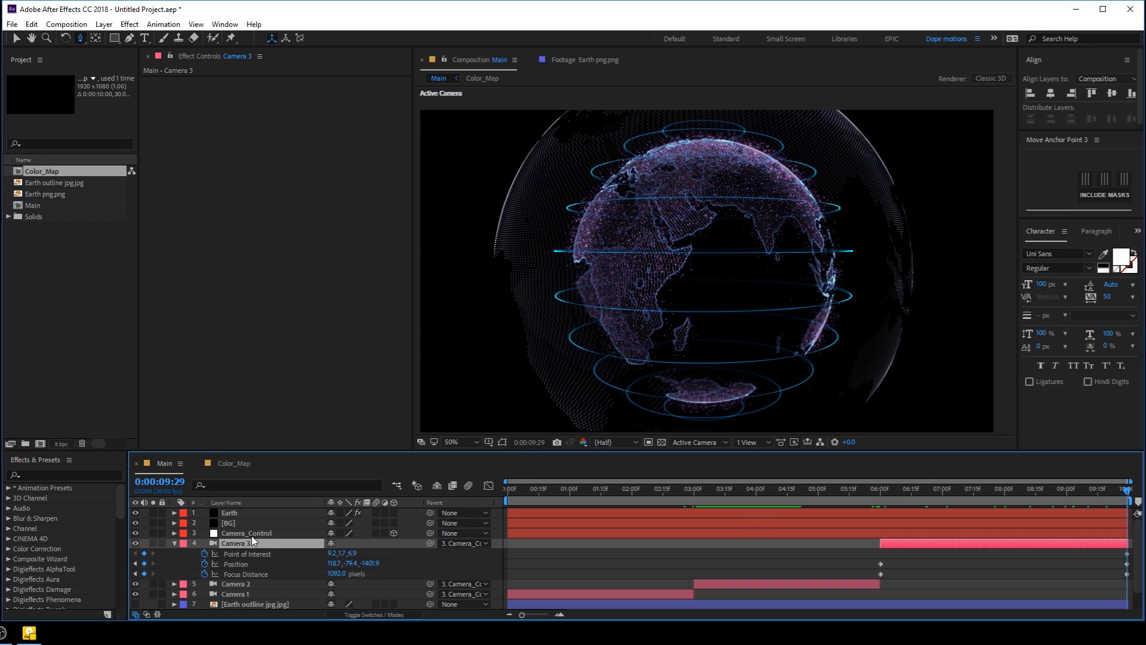
{"action": "left_click_drag", "start_coordinate": [844, 551], "coordinate": [1133, 576]}
{"action": "key", "text": "F9"}
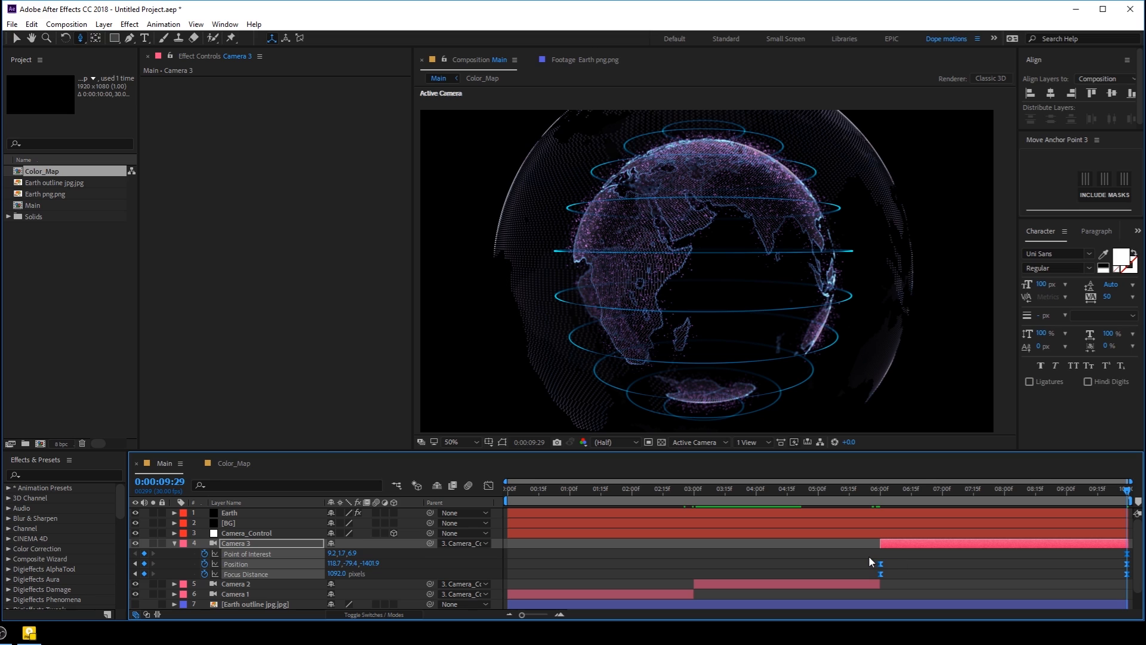
- Reshape Camera 3's speed curves in the Graph Editor to peak just after 0:00:06:00 and slow down gradually to the end
{"action": "left_click", "coordinate": [488, 486]}
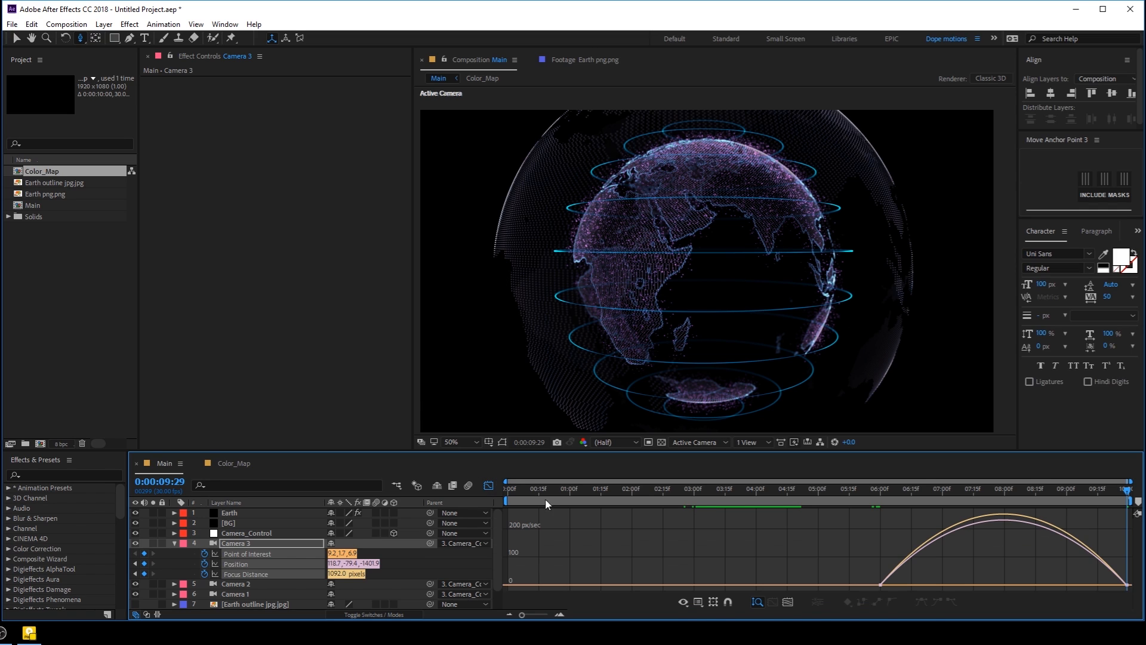
{"action": "left_click", "coordinate": [1088, 583]}
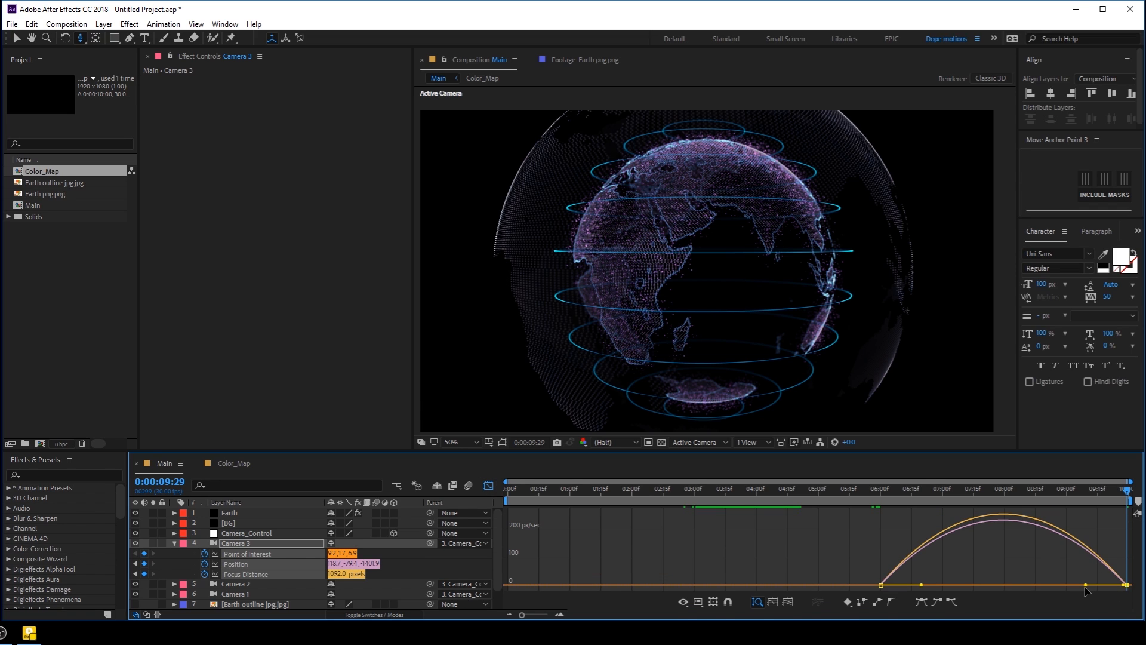
{"action": "left_click_drag", "start_coordinate": [1085, 586], "coordinate": [994, 586]}
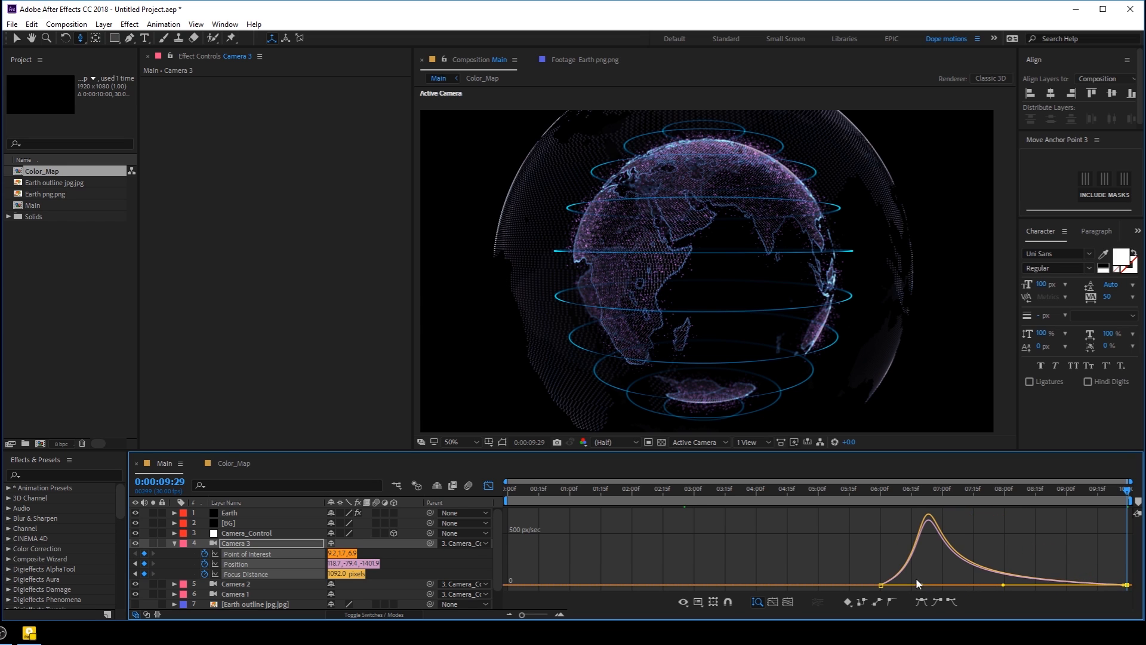
{"action": "left_click", "coordinate": [881, 585]}
{"action": "left_click_drag", "start_coordinate": [923, 585], "coordinate": [891, 585]}
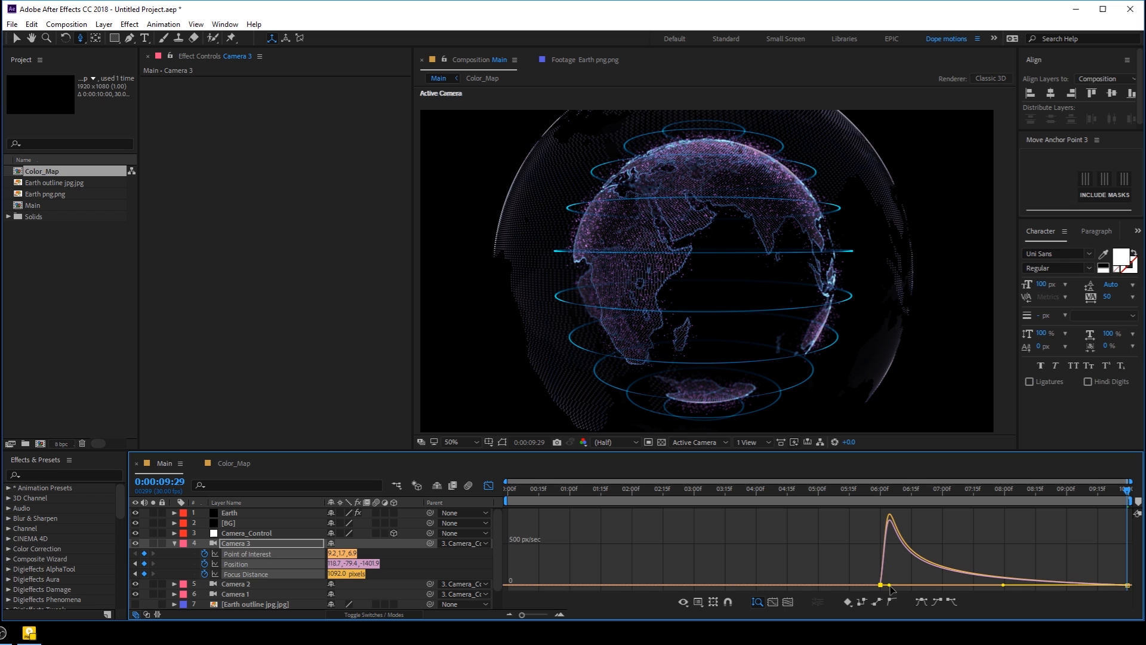
- Preview the third camera shot from 0:00:05:28 with the composition view at 25%
{"action": "left_click", "coordinate": [876, 495]}
{"action": "scroll", "coordinate": [704, 322], "scroll_direction": "down", "scroll_amount": 2}
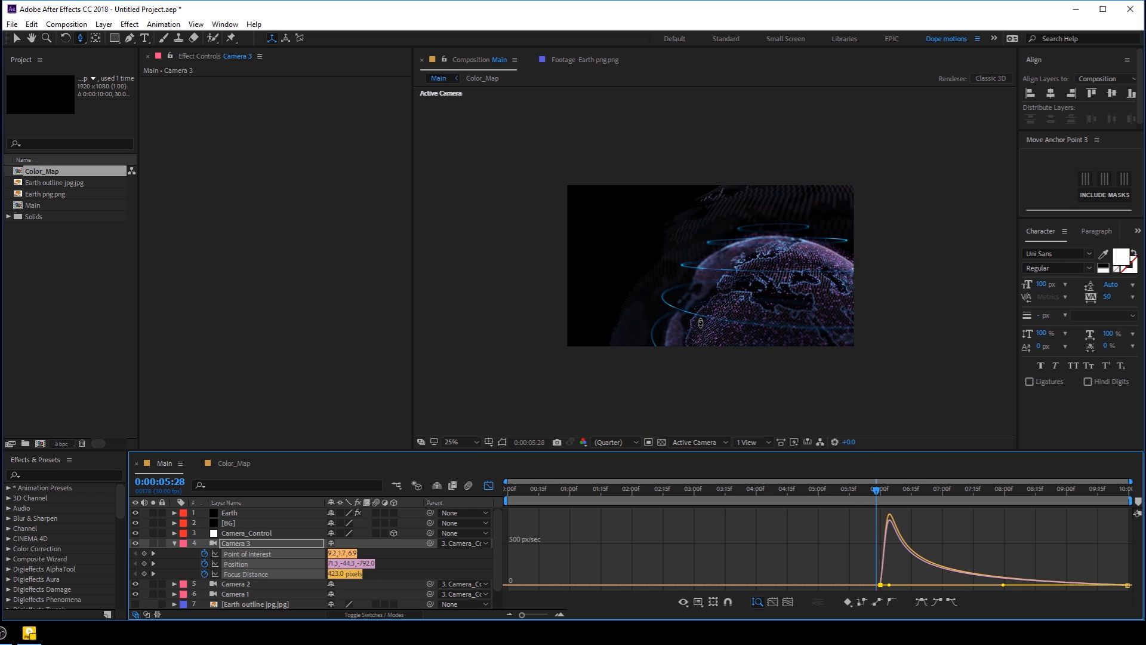
{"action": "key", "text": "space"}
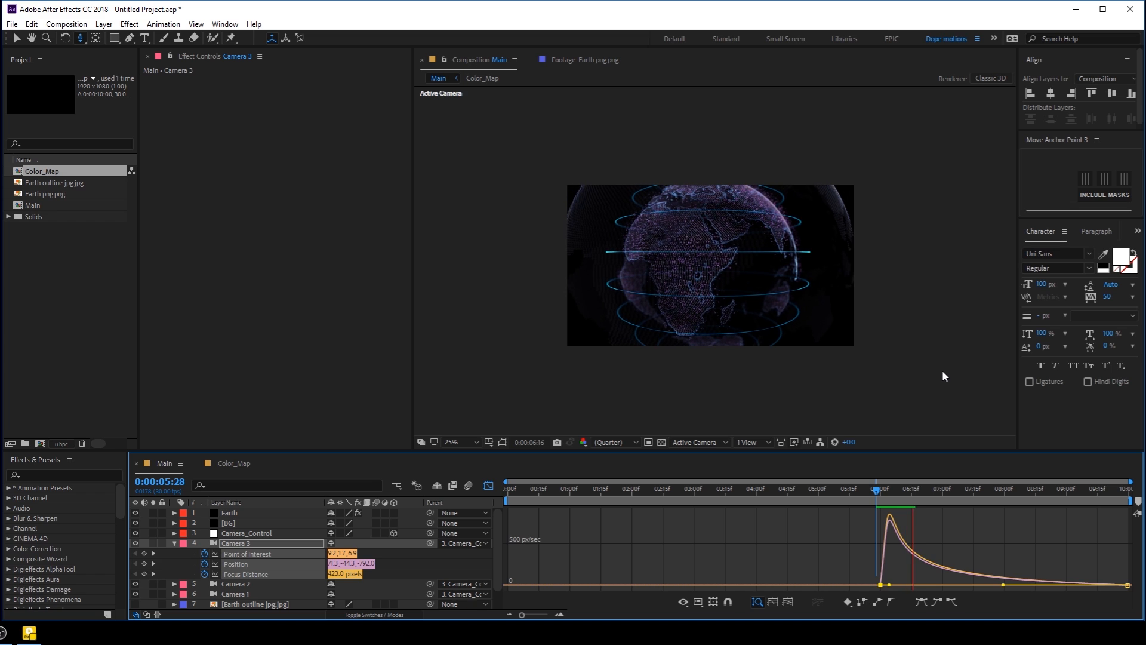
- Replay the third camera shot from 0:00:05:28 and check its ending up to 0:00:08:09
{"action": "left_click", "coordinate": [876, 493]}
{"action": "key", "text": "space"}
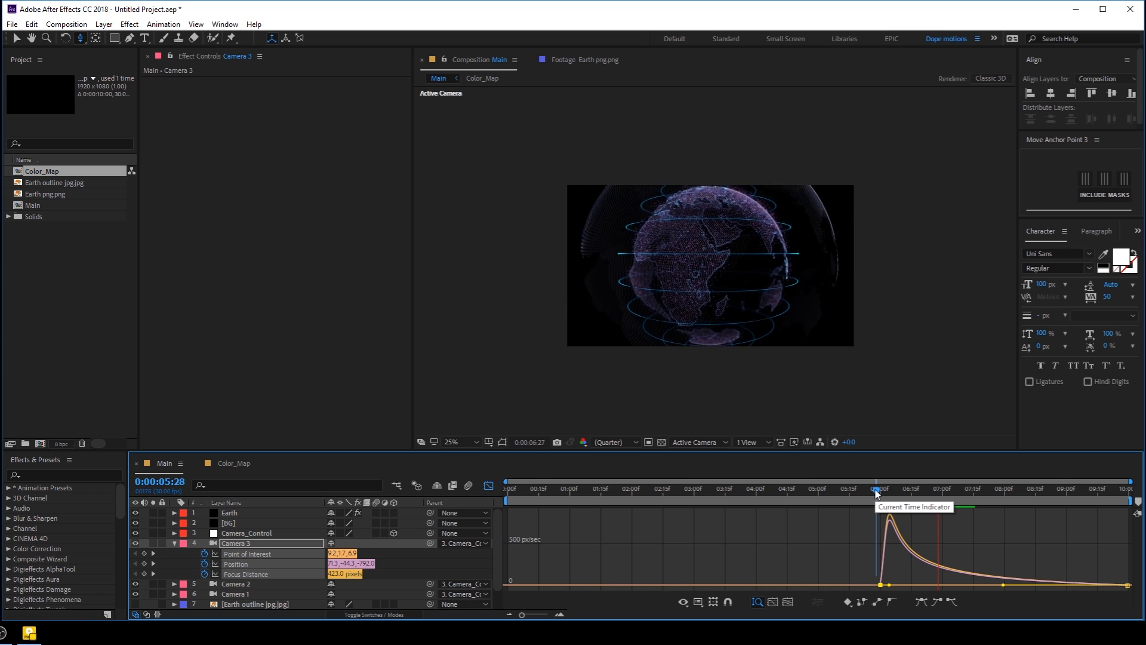
{"action": "key", "text": "space"}
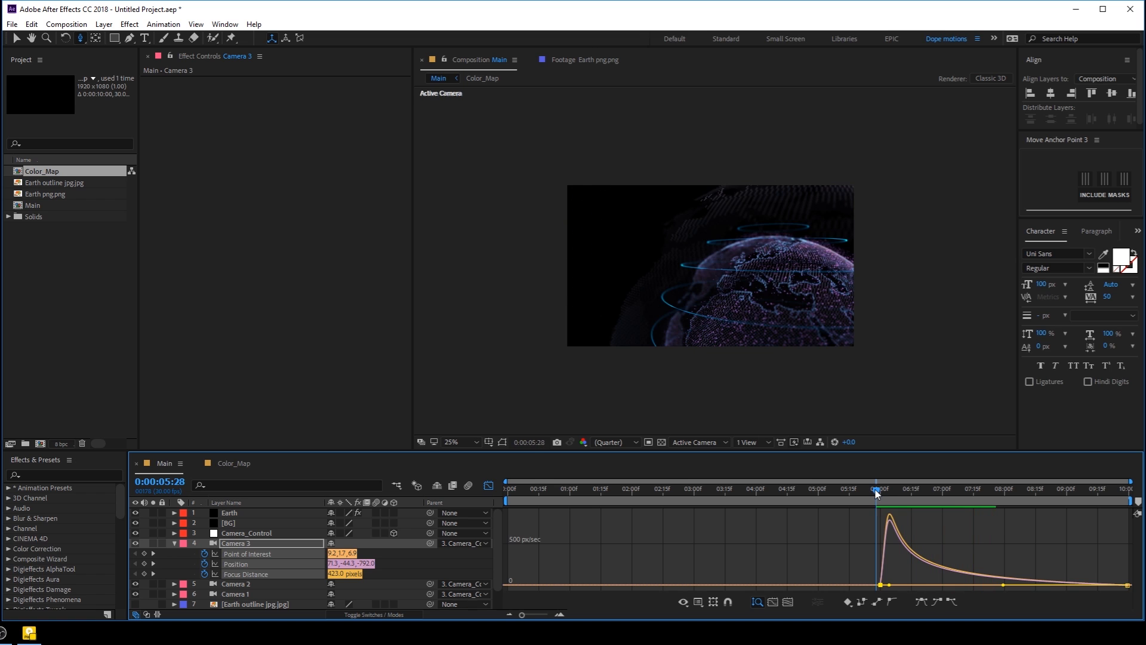
{"action": "key", "text": "space"}
{"action": "key", "text": "space"}
{"action": "left_click_drag", "start_coordinate": [876, 493], "coordinate": [1024, 493]}
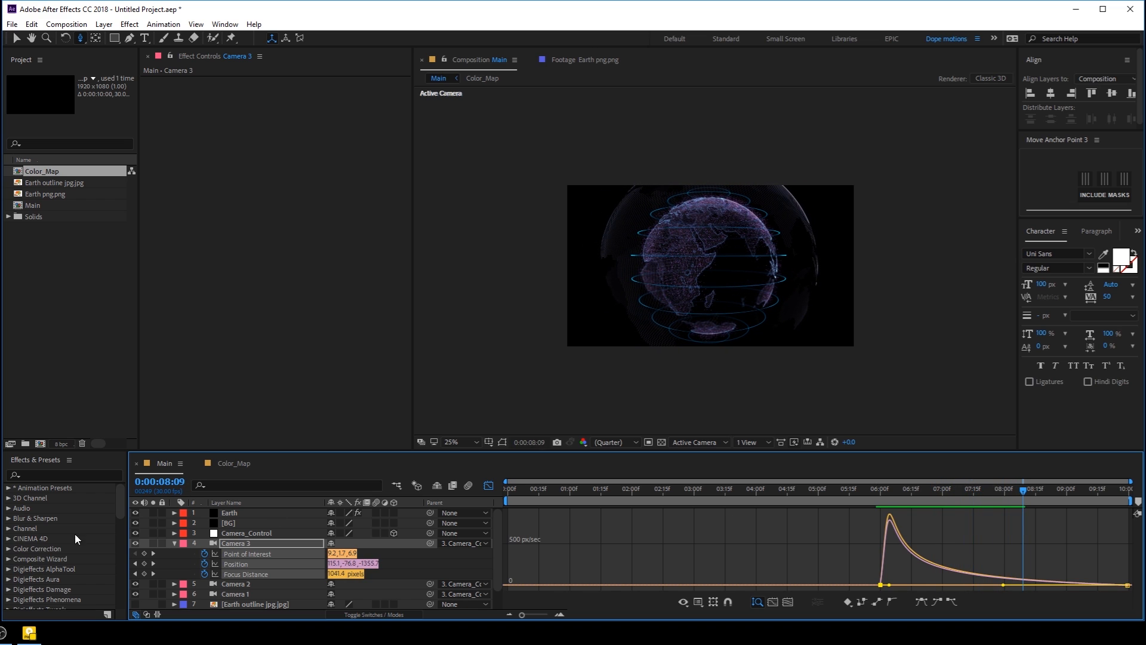
- Collapse Camera 3's properties, leave the Graph Editor for the layer bars and enlarge the composition view to 50%
{"action": "left_click", "coordinate": [174, 544]}
{"action": "left_click_drag", "start_coordinate": [254, 449], "coordinate": [272, 387]}
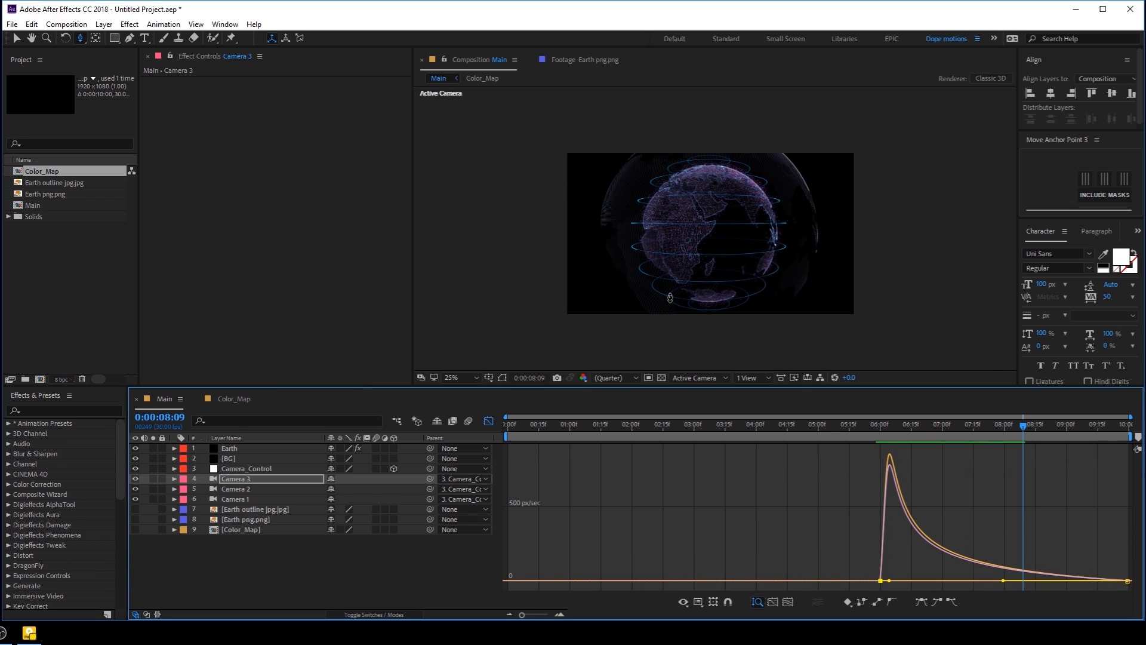
{"action": "key", "text": "period"}
{"action": "left_click_drag", "start_coordinate": [461, 387], "coordinate": [461, 414]}
{"action": "key", "text": "shift+F3"}
{"action": "left_click_drag", "start_coordinate": [558, 297], "coordinate": [579, 302]}
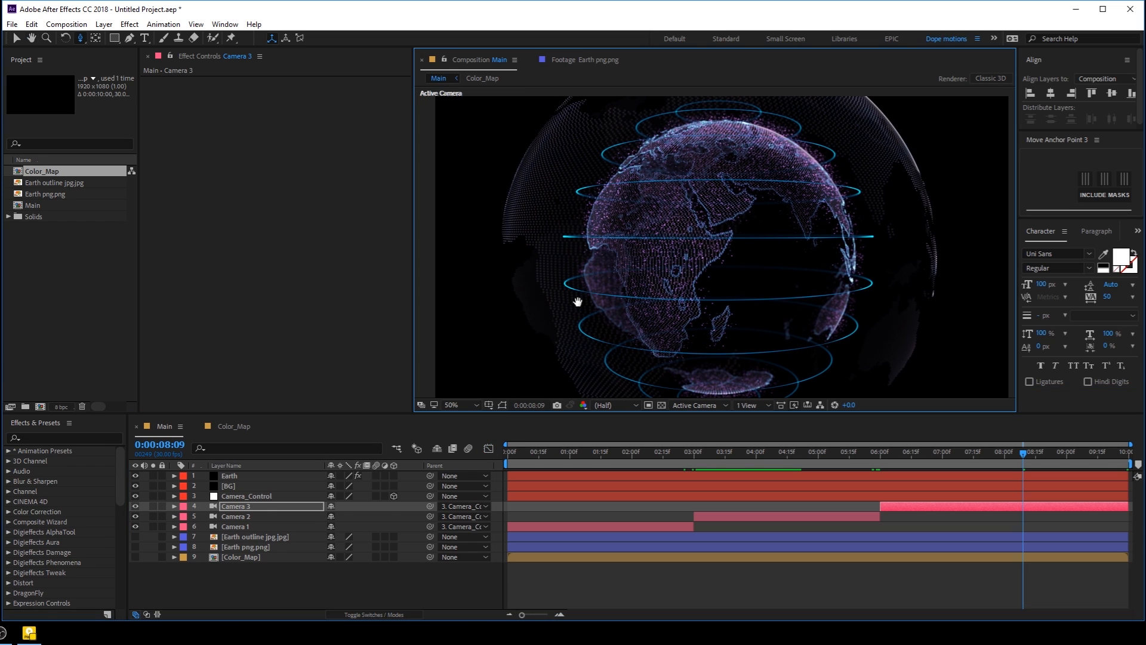
{"action": "left_click", "coordinate": [292, 585]}
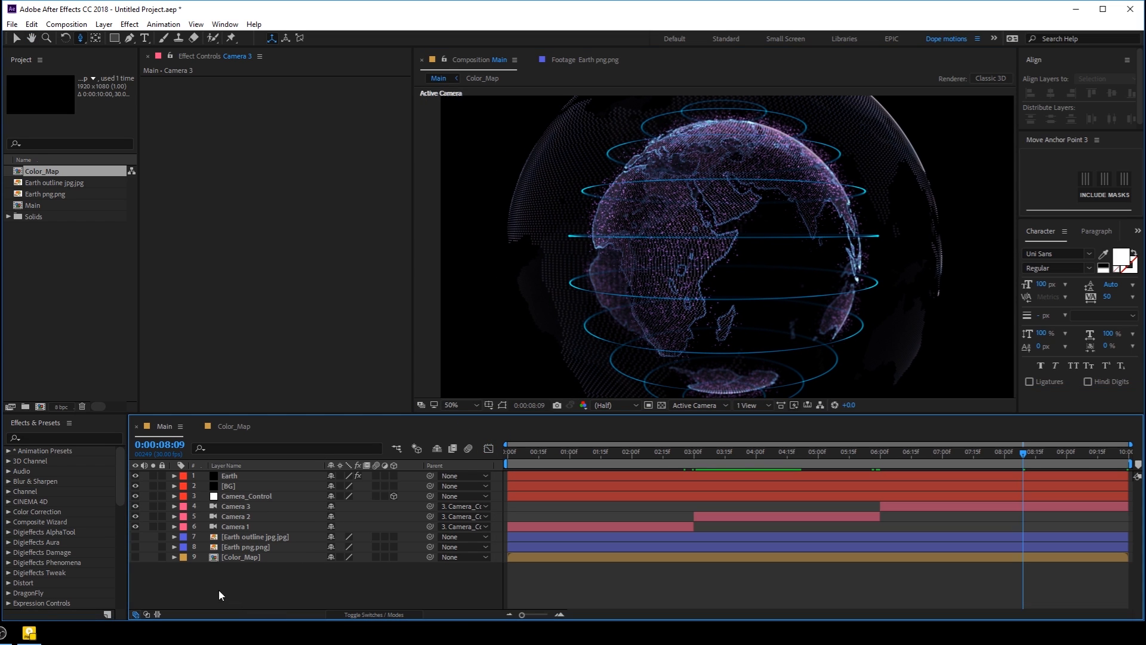
- Apply a Glow effect to the Earth layer with threshold 52.5%, radius 116 and intensity 0.8
{"action": "left_click", "coordinate": [229, 476]}
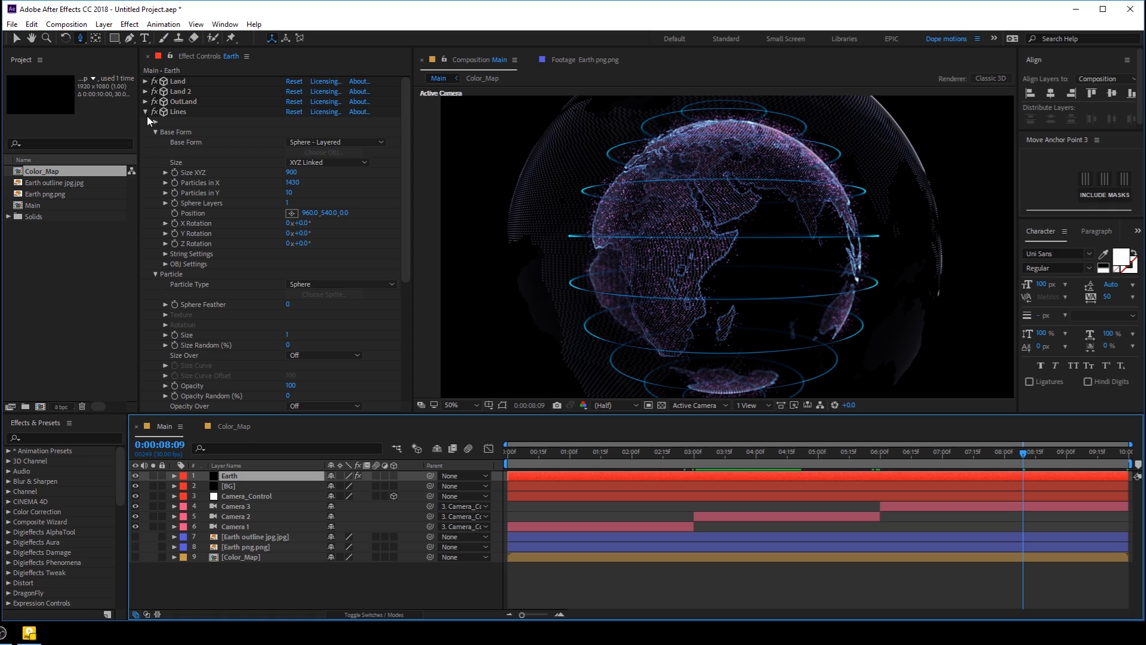
{"action": "left_click", "coordinate": [144, 111]}
{"action": "key", "text": "ctrl+space"}
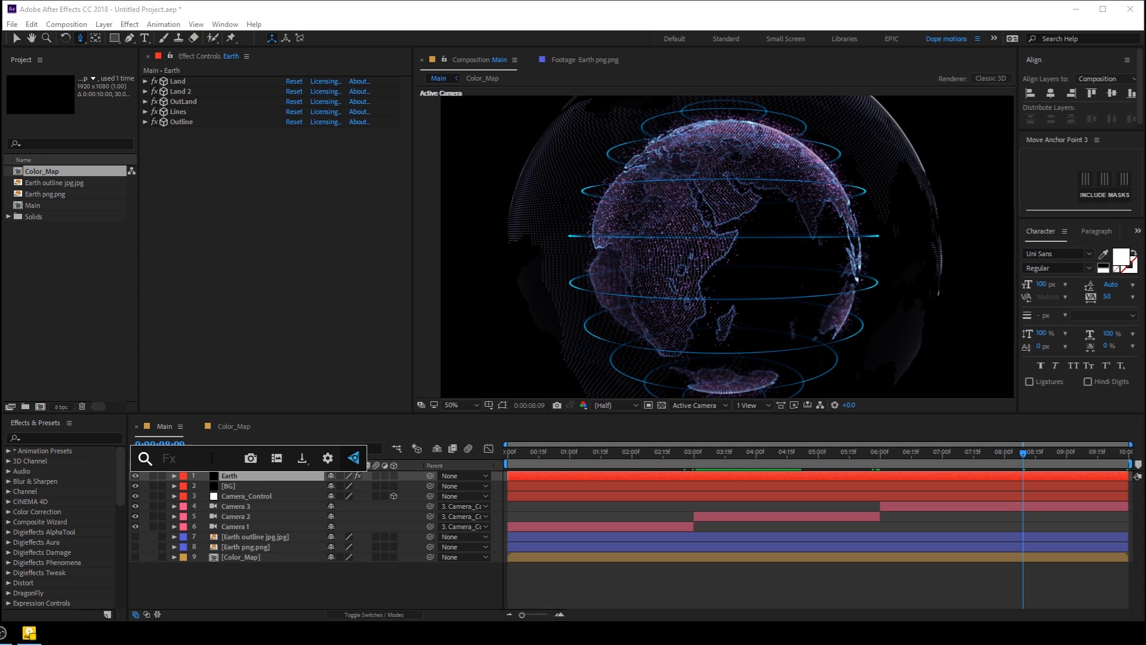
{"action": "type", "text": "glow"}
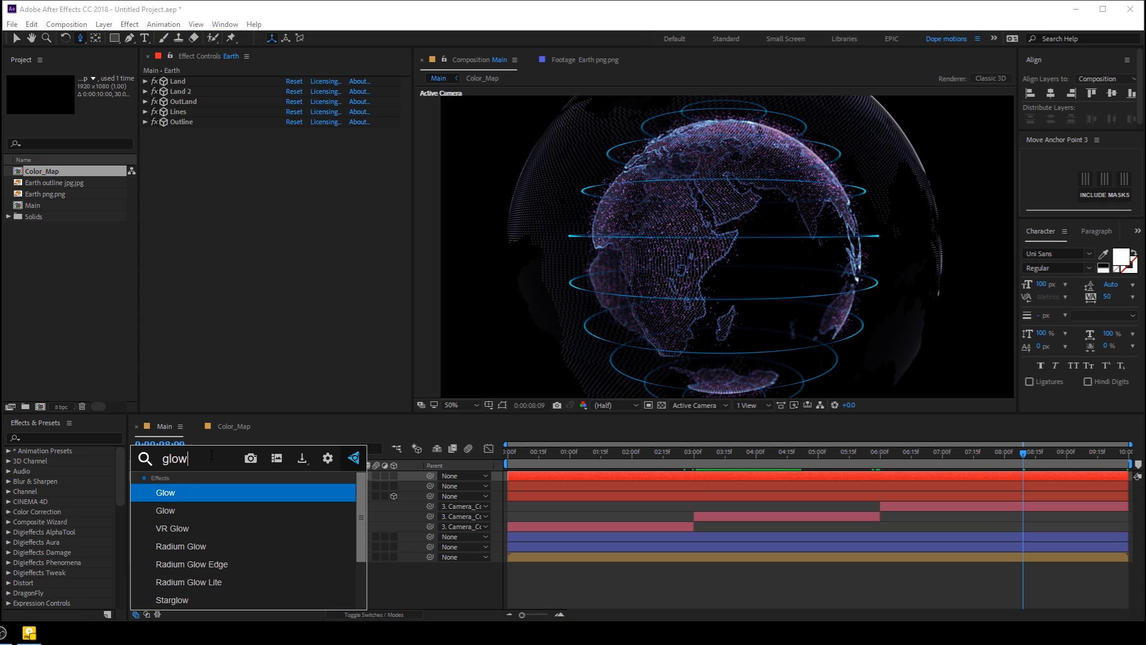
{"action": "key", "text": "Down"}
{"action": "key", "text": "Return"}
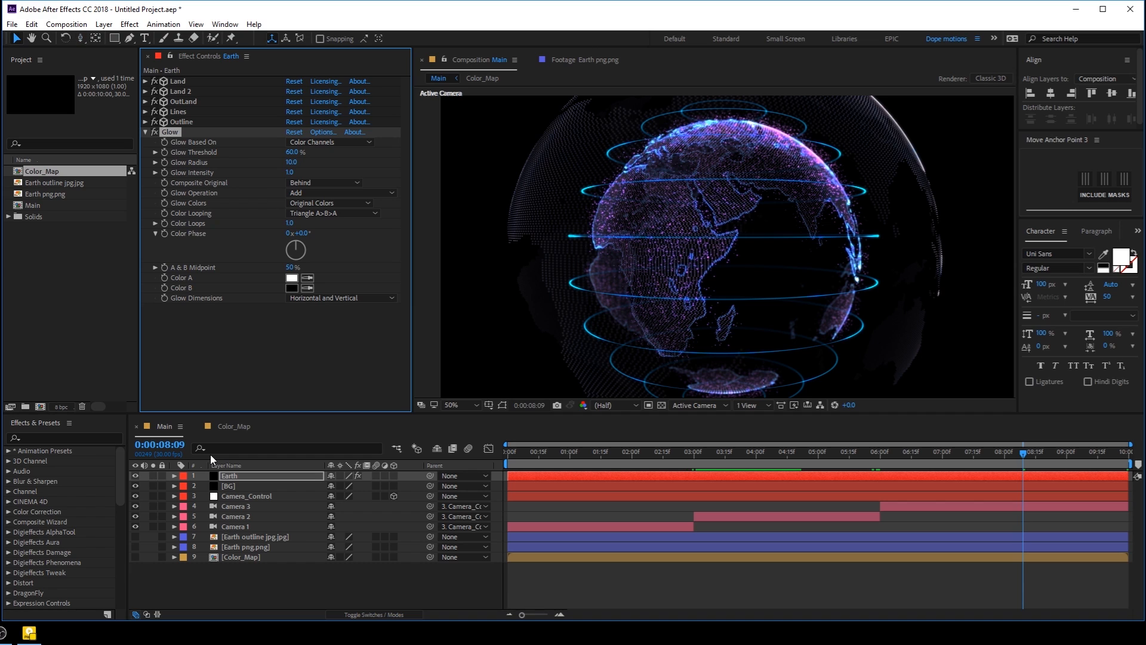
{"action": "left_click_drag", "start_coordinate": [291, 153], "coordinate": [366, 175]}
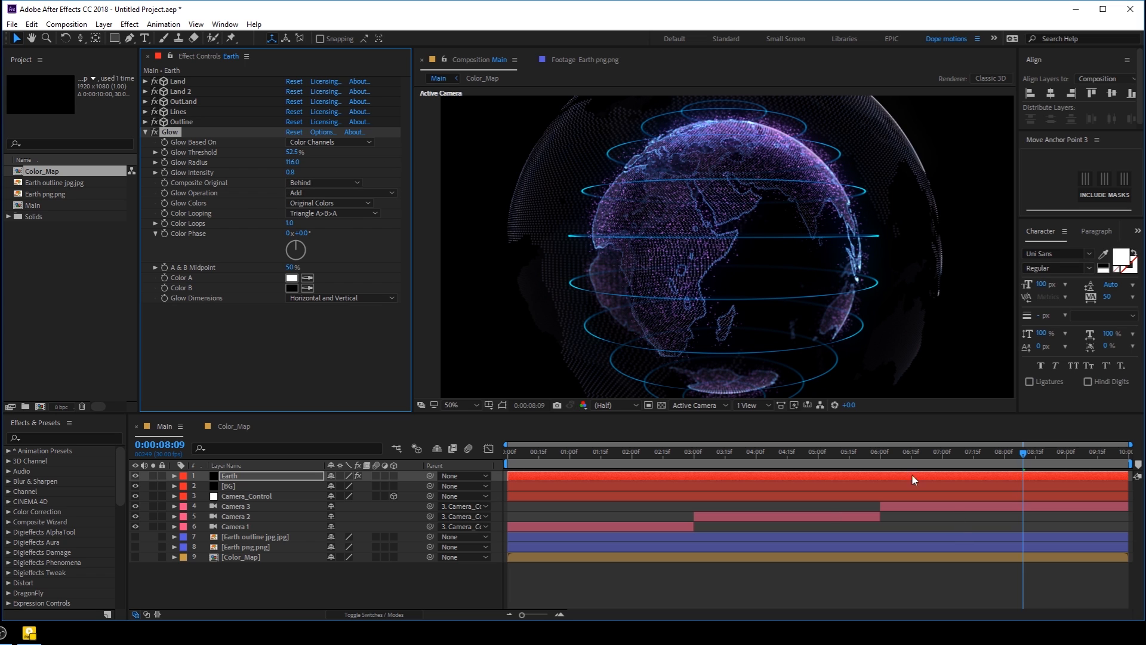
- Go to 0:00:09:29 and create a new black solid named Optical above all other layers
{"action": "left_click_drag", "start_coordinate": [622, 459], "coordinate": [1128, 424]}
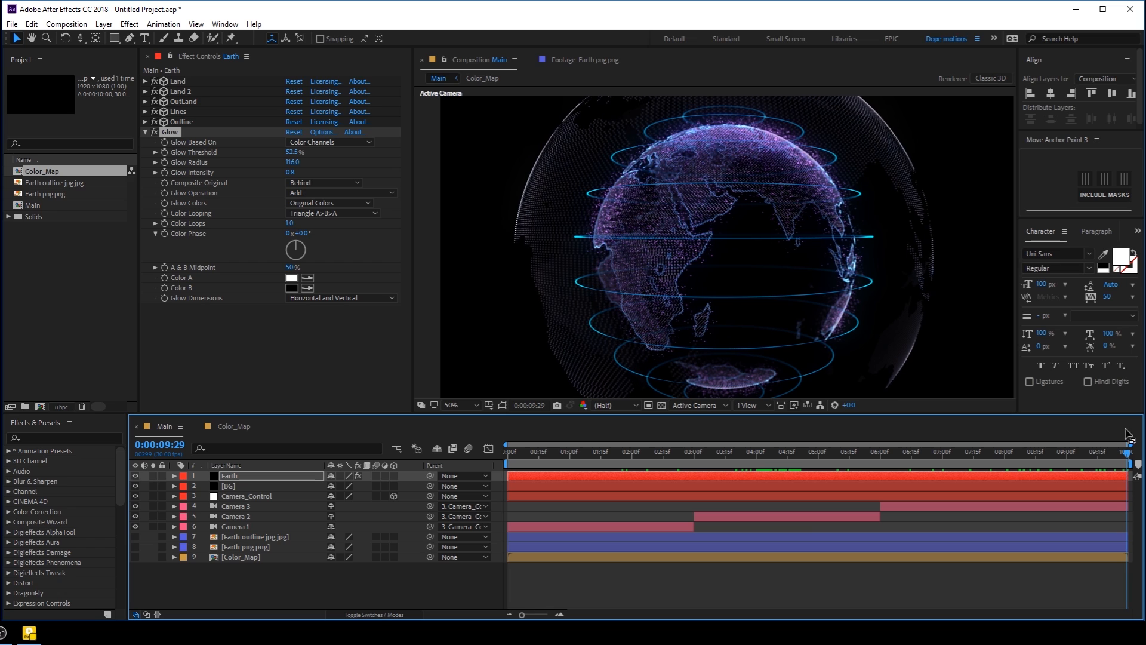
{"action": "left_click", "coordinate": [352, 588]}
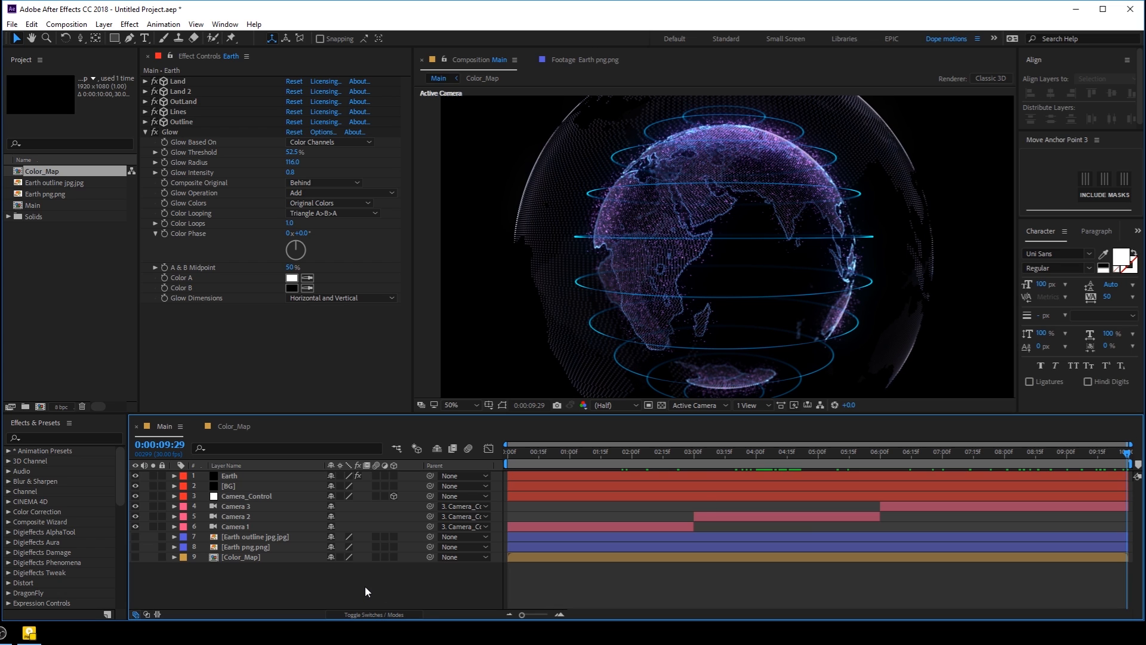
{"action": "key", "text": "ctrl+y"}
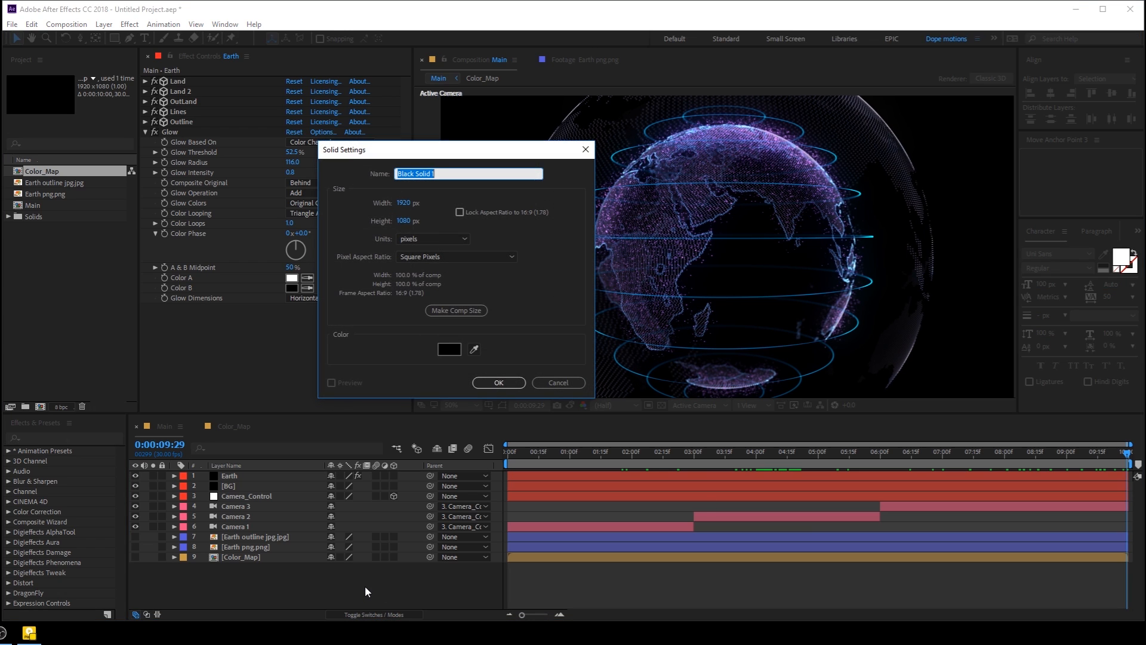
{"action": "type", "text": "Optical"}
{"action": "key", "text": "Return"}
- Apply Optical Flares to the Optical solid and set the layer's blending mode to Screen
{"action": "key", "text": "ctrl+space"}
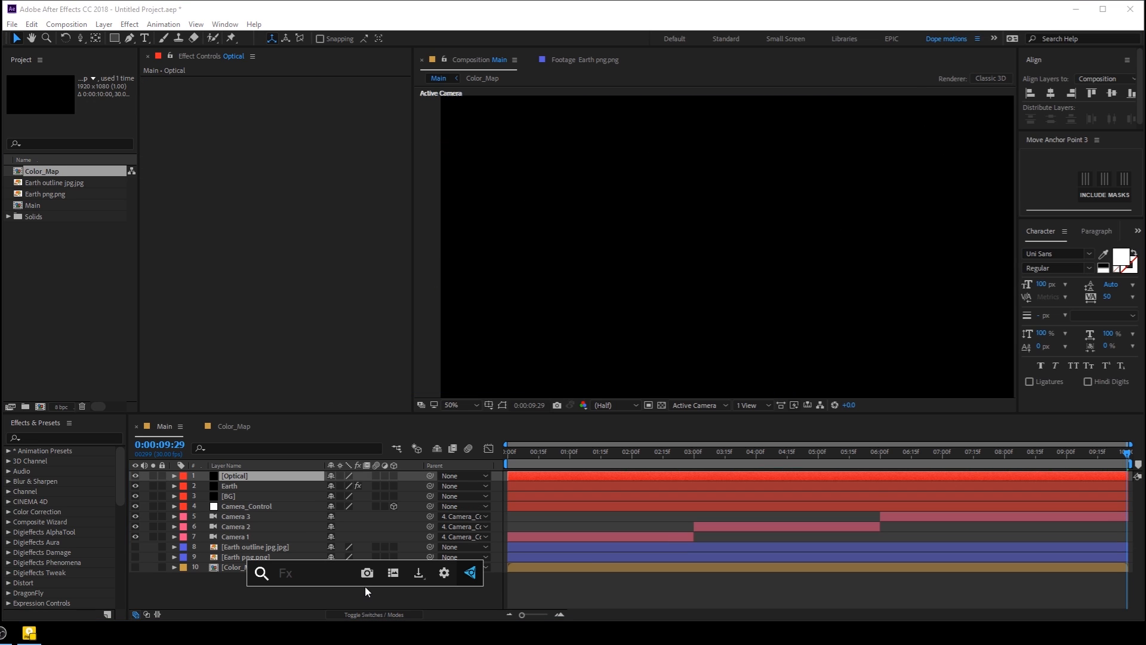
{"action": "type", "text": "opti"}
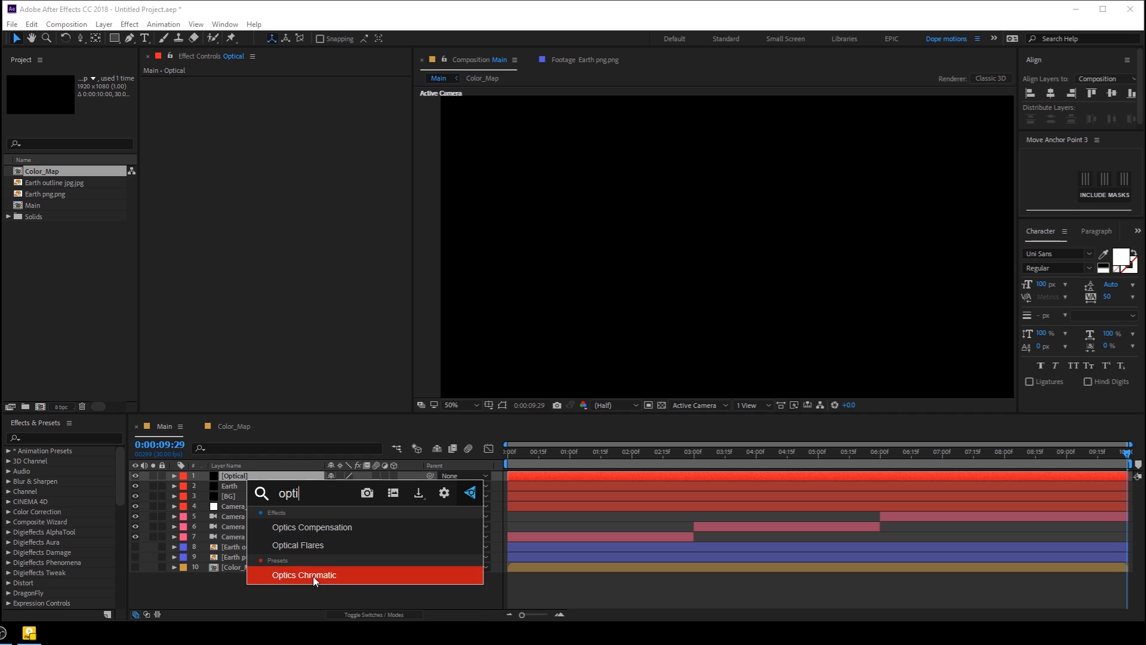
{"action": "left_click", "coordinate": [315, 545]}
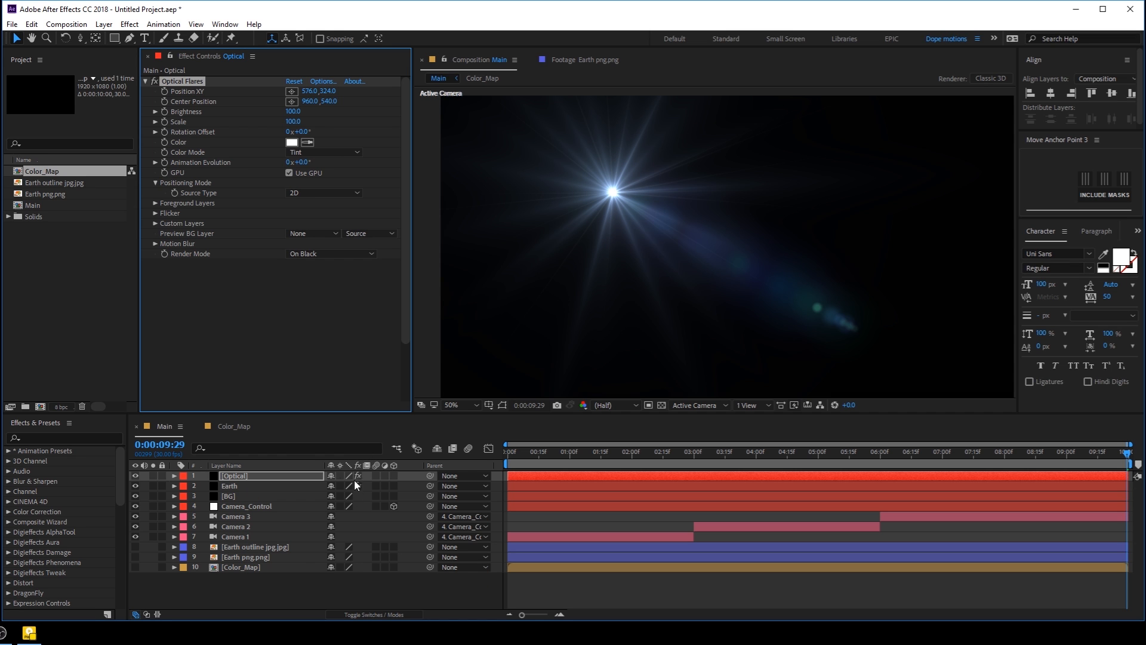
{"action": "left_click", "coordinate": [372, 617]}
{"action": "left_click", "coordinate": [342, 476]}
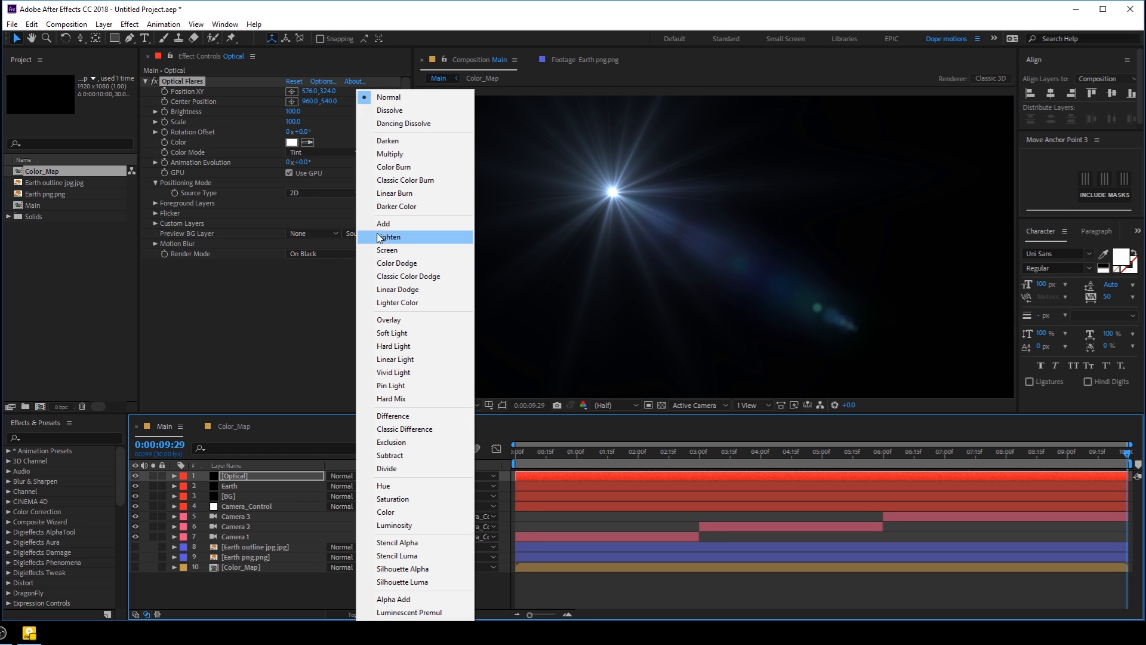
{"action": "left_click", "coordinate": [386, 238]}
- Clear the default lens elements in the Optical Flares options and build the flare from a single Glow object
{"action": "left_click", "coordinate": [323, 81]}
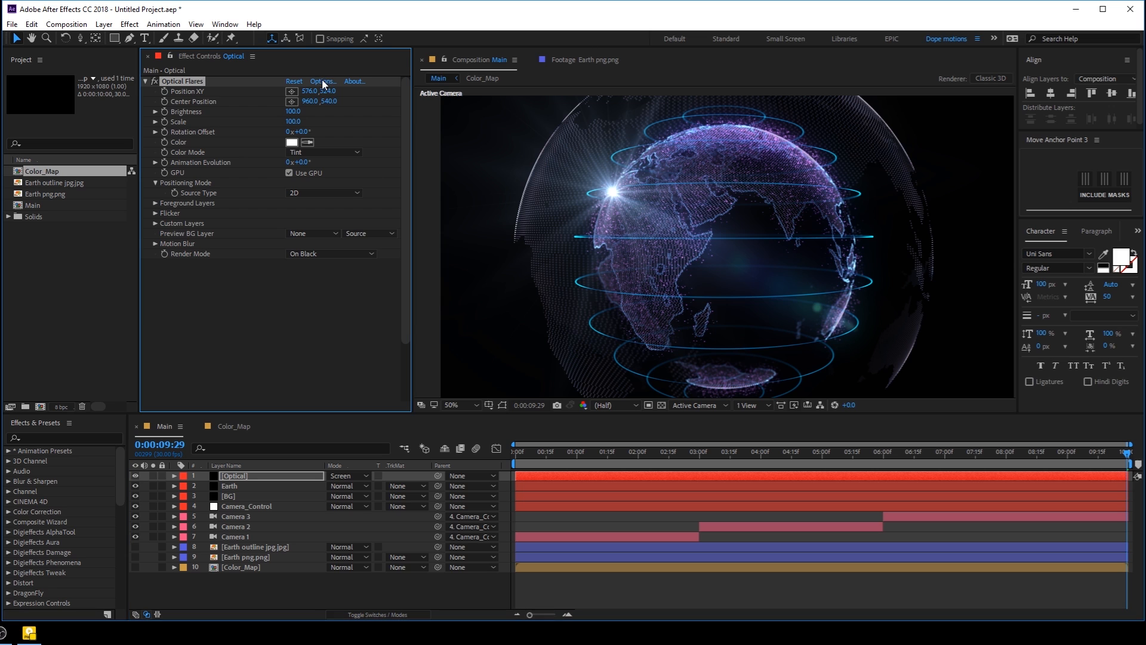
{"action": "left_click", "coordinate": [568, 172]}
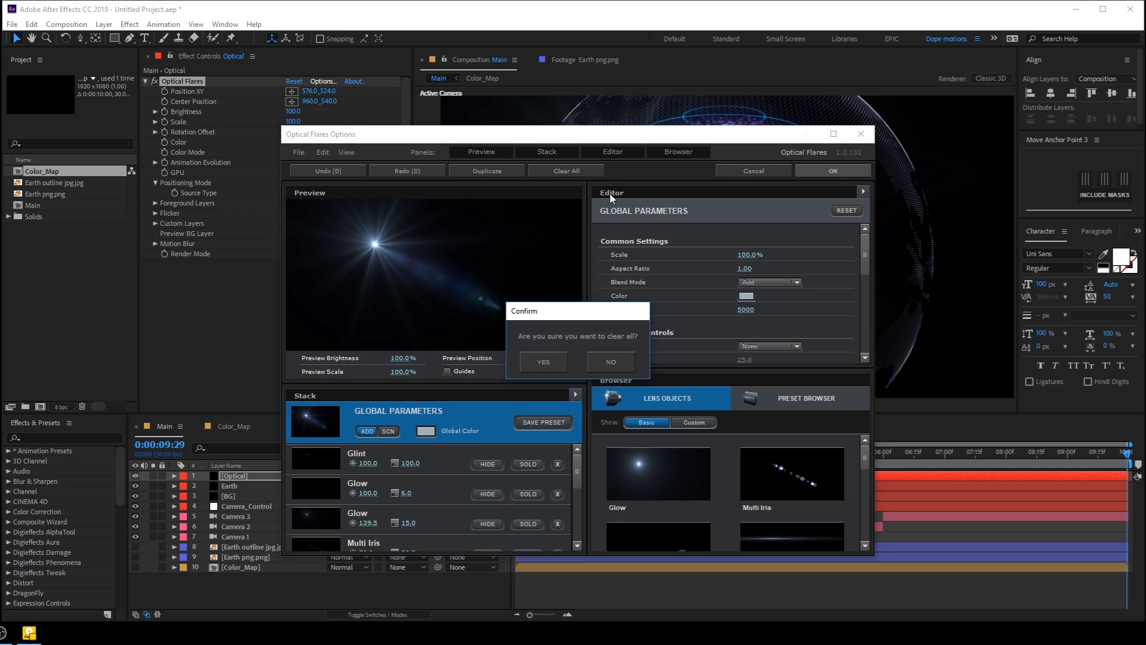
{"action": "left_click", "coordinate": [536, 360]}
{"action": "left_click", "coordinate": [678, 493]}
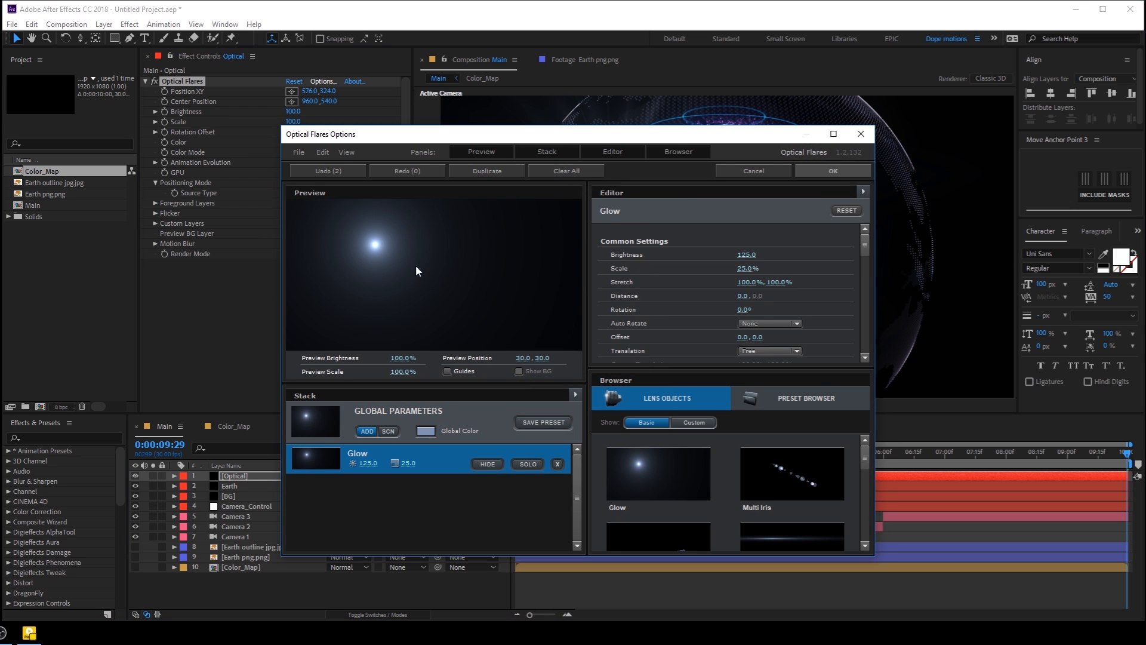
{"action": "left_click", "coordinate": [819, 170]}
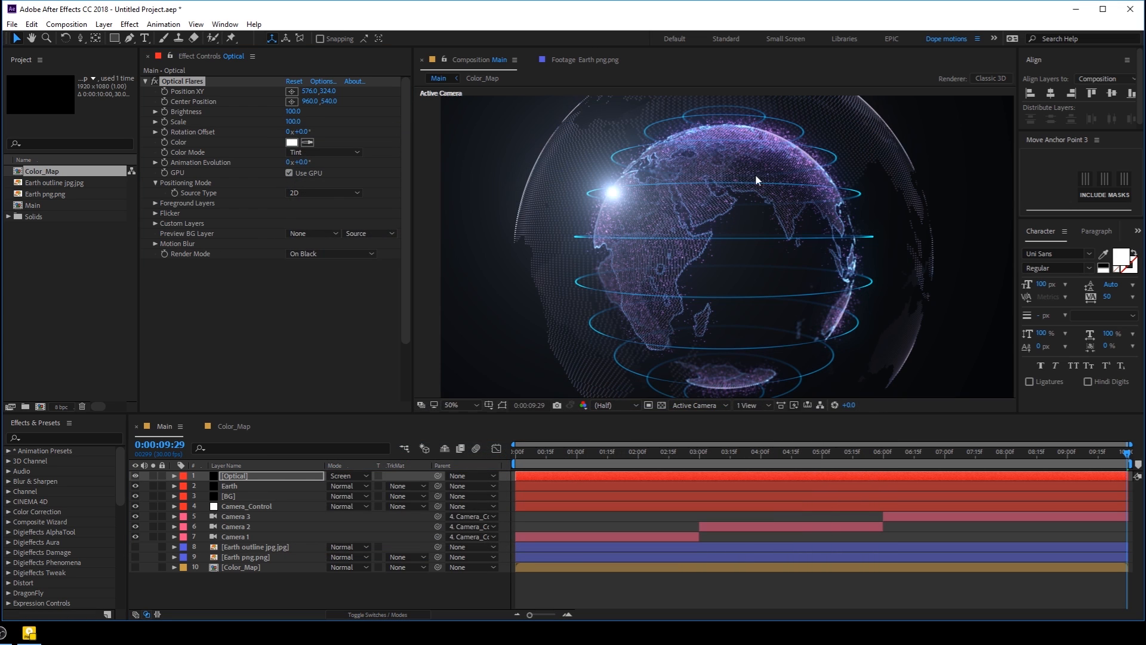
- Set the flare's positioning Source Type to 3D and collapse the Optical layer's properties
{"action": "left_click", "coordinate": [310, 192]}
{"action": "left_click", "coordinate": [316, 220]}
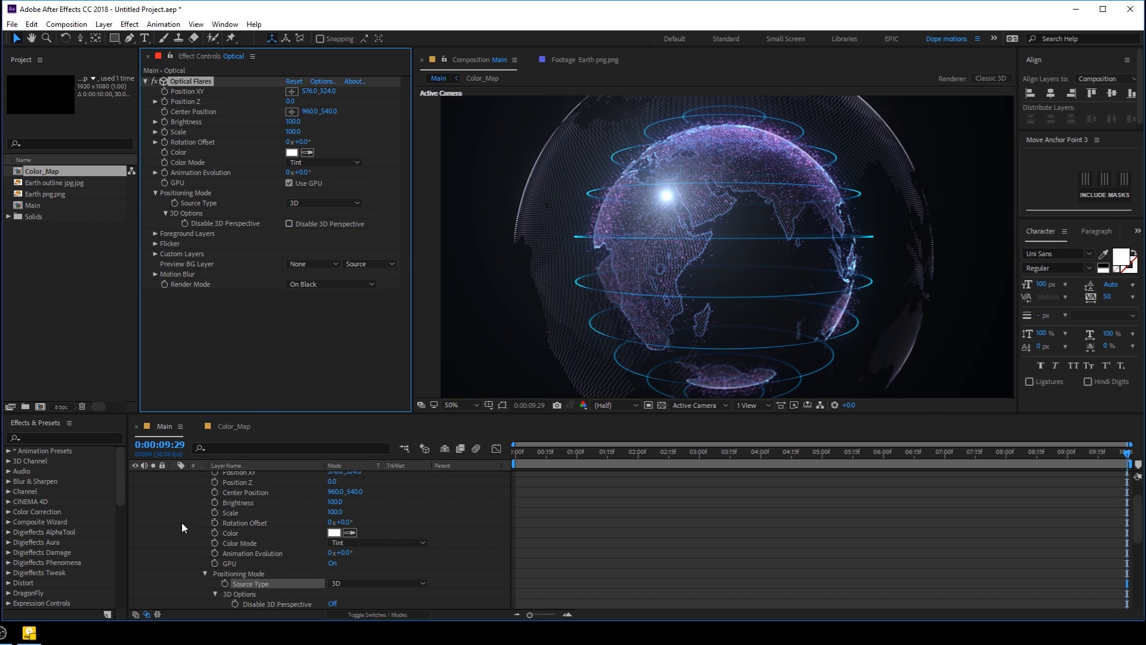
{"action": "scroll", "coordinate": [182, 522], "scroll_direction": "up", "scroll_amount": 2}
{"action": "left_click", "coordinate": [174, 476]}
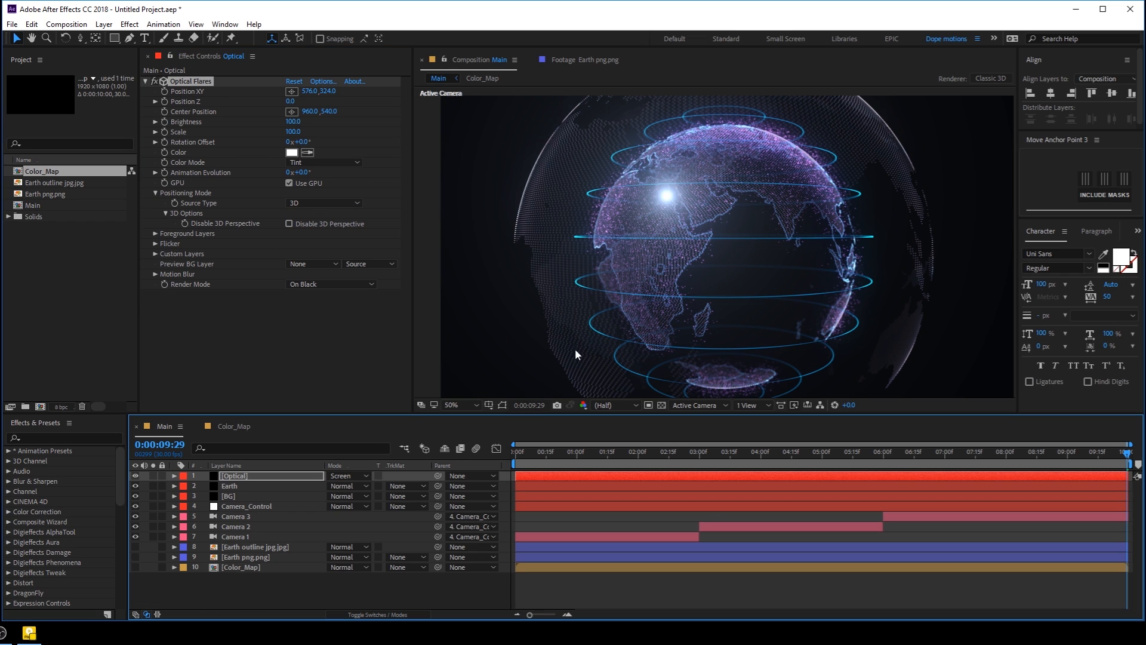
- Move the flare to the globe's upper left at about -1192, -180 and set its scale to 180
{"action": "left_click", "coordinate": [197, 81]}
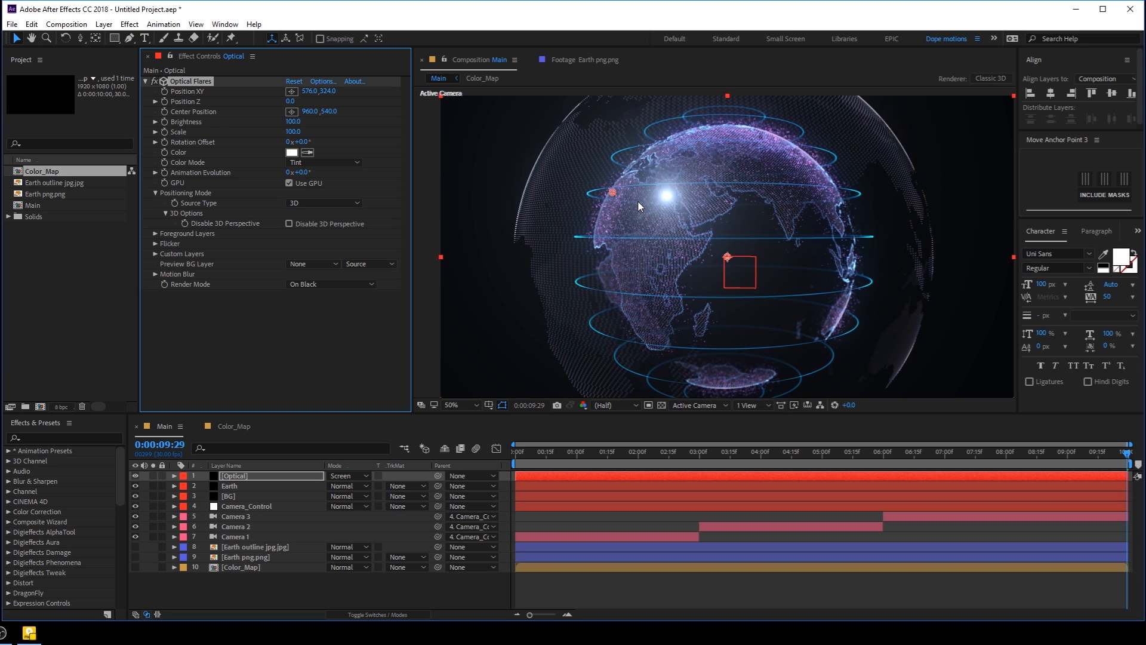
{"action": "key", "text": "comma"}
{"action": "left_click_drag", "start_coordinate": [663, 221], "coordinate": [366, 115]}
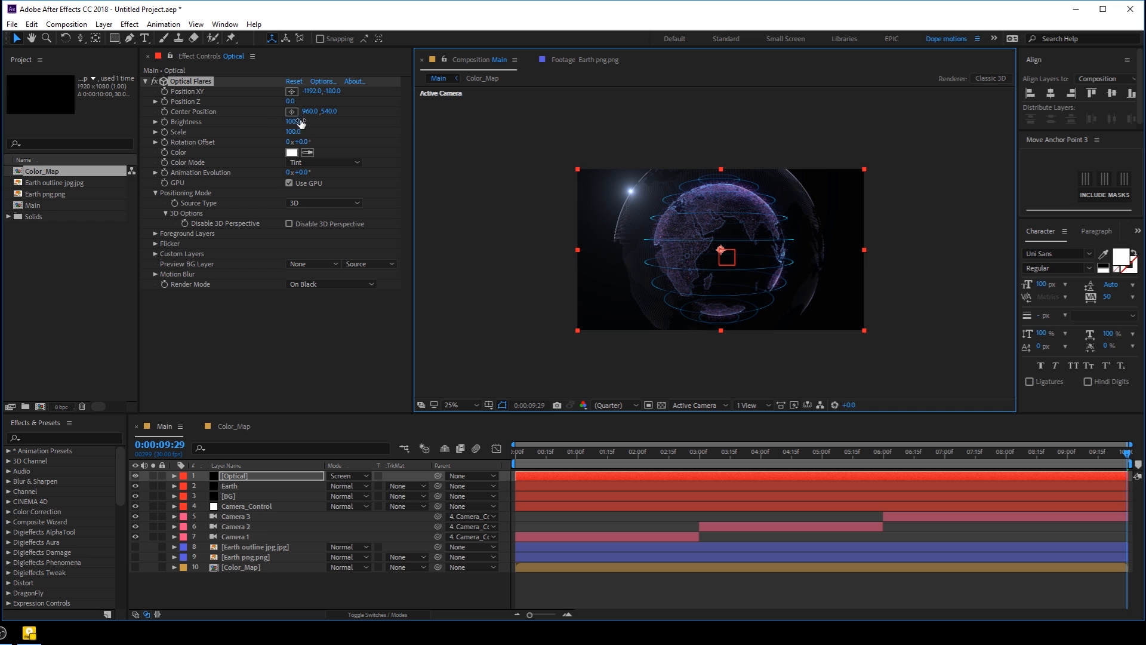
{"action": "left_click_drag", "start_coordinate": [295, 128], "coordinate": [297, 127]}
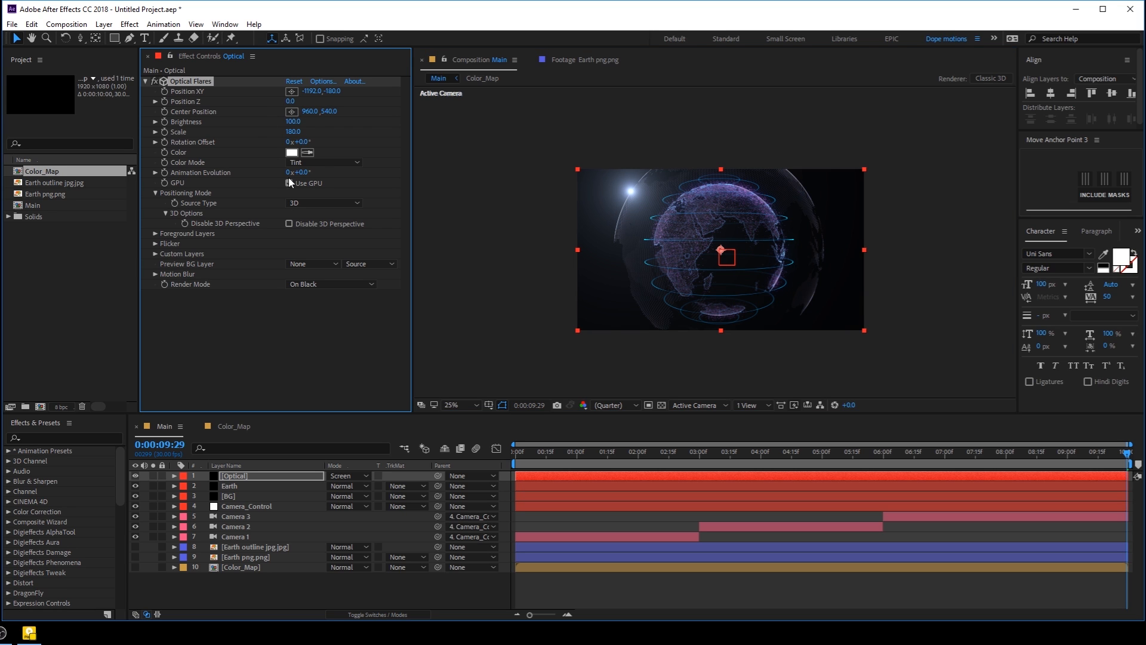
- Tint the flare light violet with the colour B7A1FF
{"action": "left_click", "coordinate": [294, 156]}
{"action": "mouse_move", "coordinate": [263, 299]}
{"action": "left_mouse_down"}
{"action": "mouse_move", "coordinate": [266, 368]}
{"action": "mouse_move", "coordinate": [266, 278]}
{"action": "left_mouse_up"}
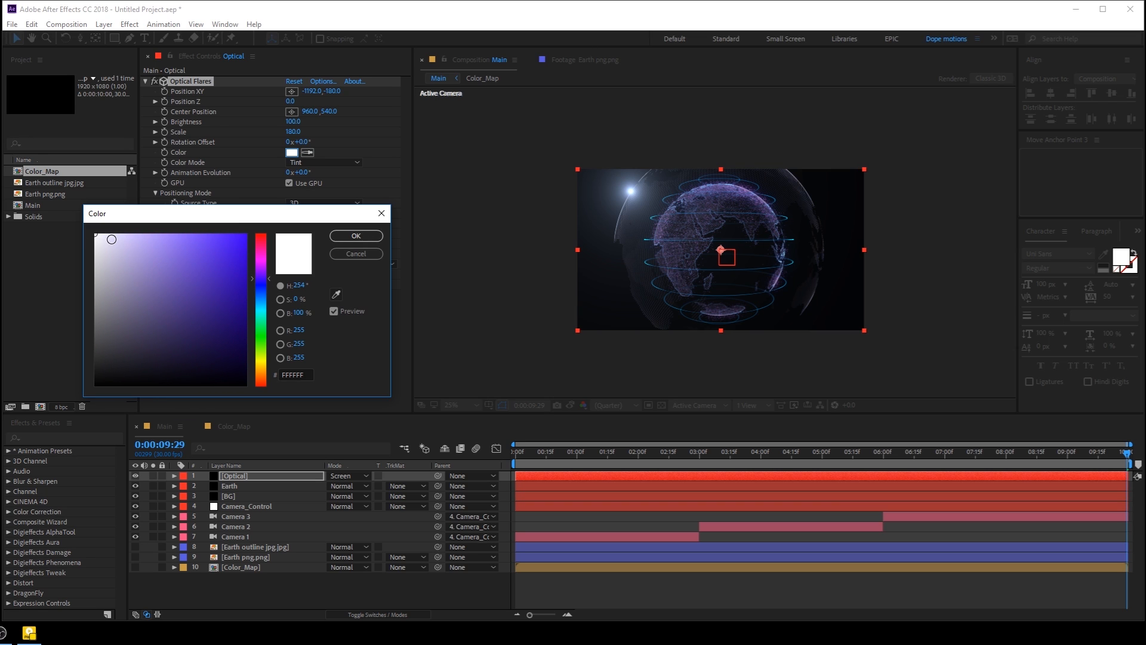
{"action": "left_click", "coordinate": [129, 233]}
{"action": "left_click_drag", "start_coordinate": [131, 227], "coordinate": [151, 226]}
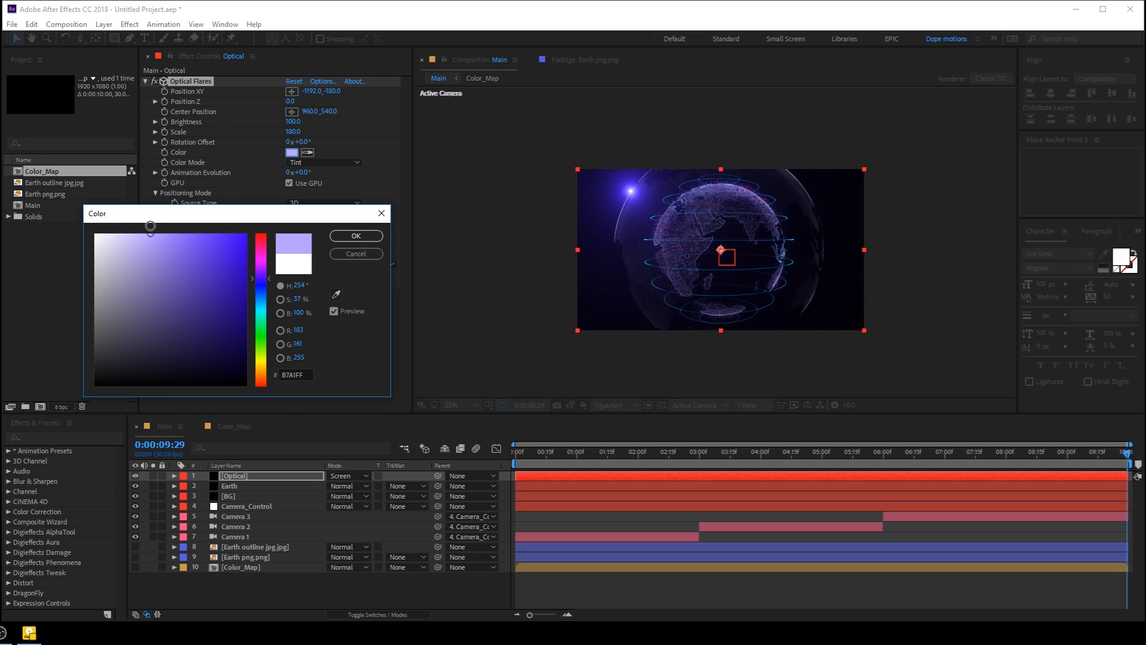
{"action": "left_click", "coordinate": [356, 235]}
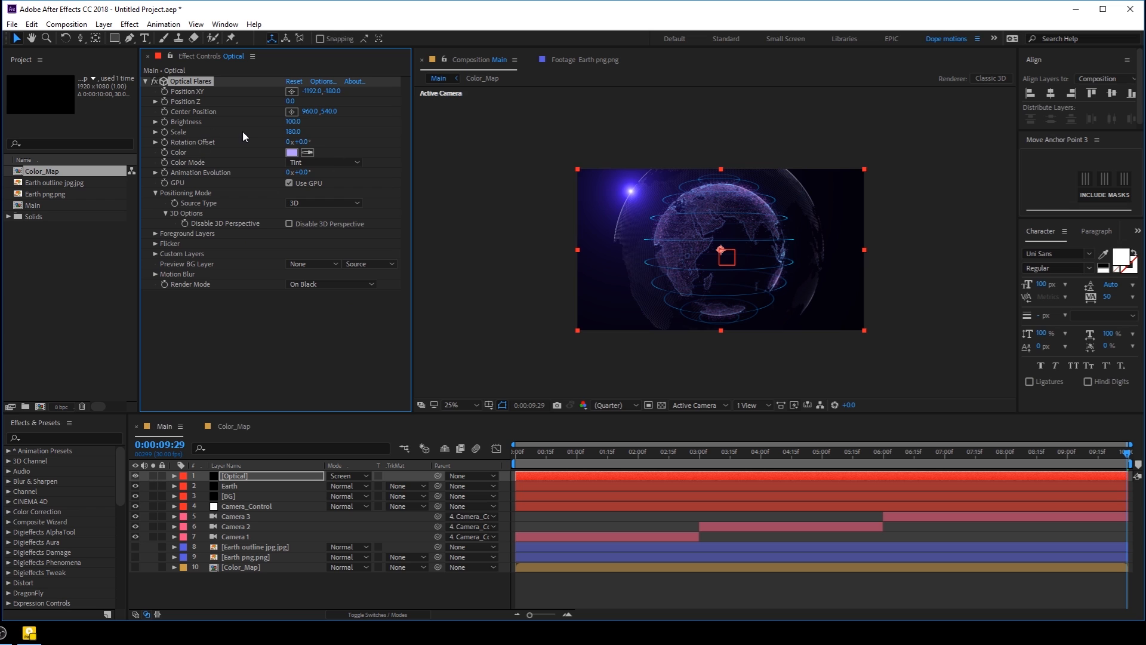
- At 0:00:09:03, reposition the flare beyond the frame's upper-left corner at -992, -584, with its Center Position at -576, -156
{"action": "left_click_drag", "start_coordinate": [903, 457], "coordinate": [1074, 478]}
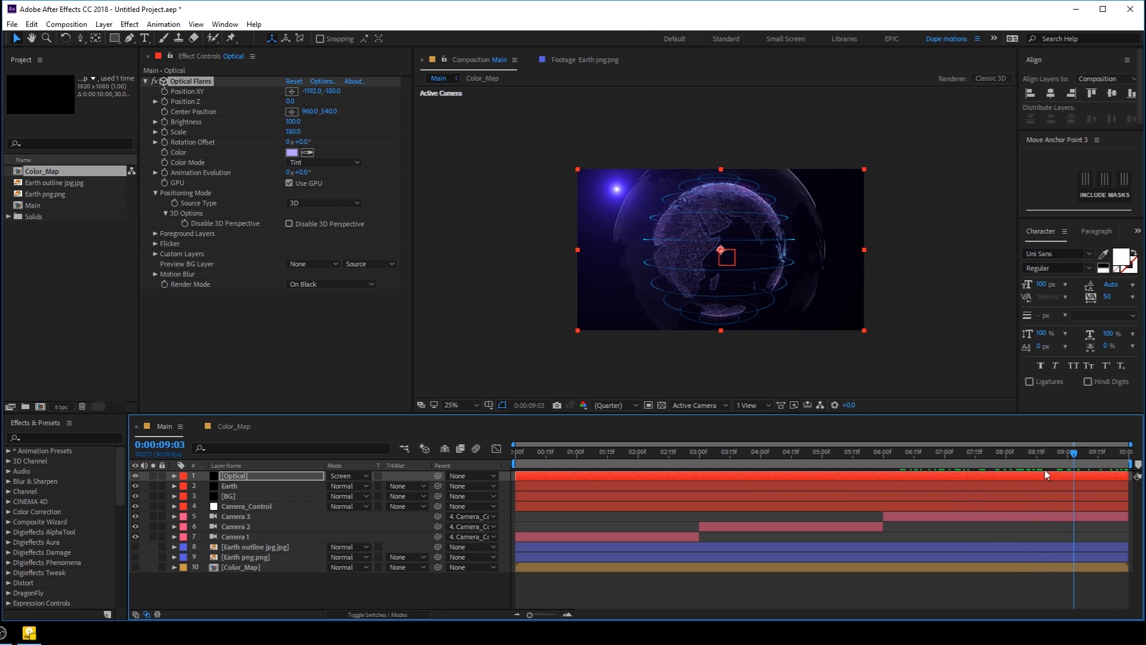
{"action": "left_click", "coordinate": [292, 91]}
{"action": "left_click", "coordinate": [546, 153]}
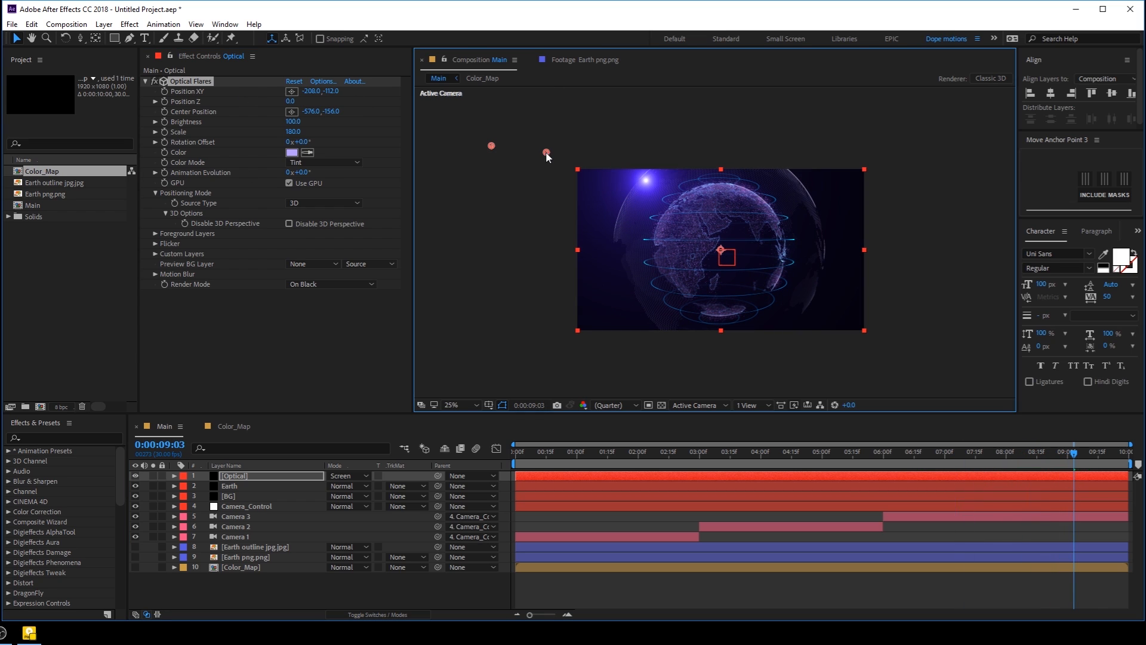
{"action": "left_click", "coordinate": [291, 92]}
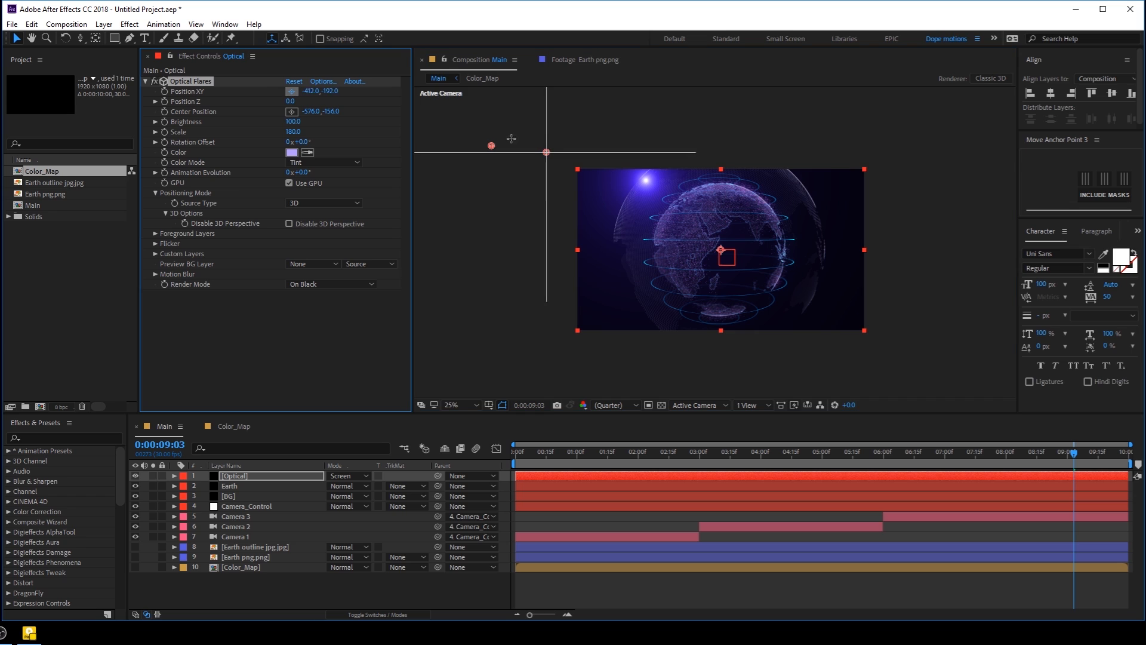
{"action": "left_click", "coordinate": [469, 127]}
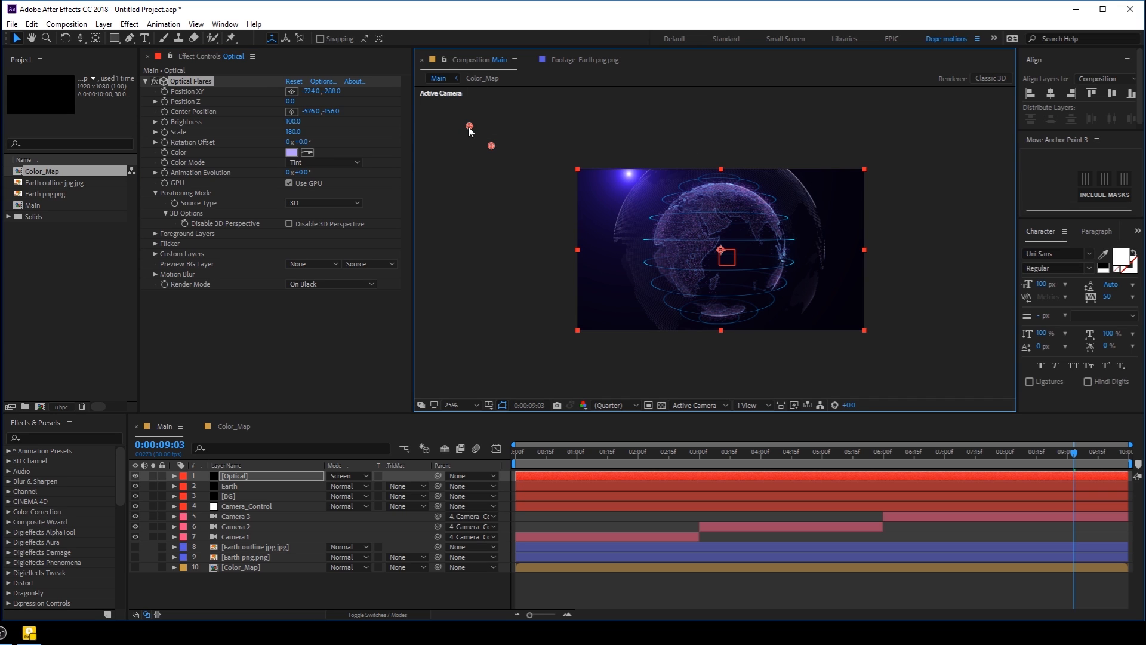
{"action": "left_click_drag", "start_coordinate": [470, 131], "coordinate": [429, 82]}
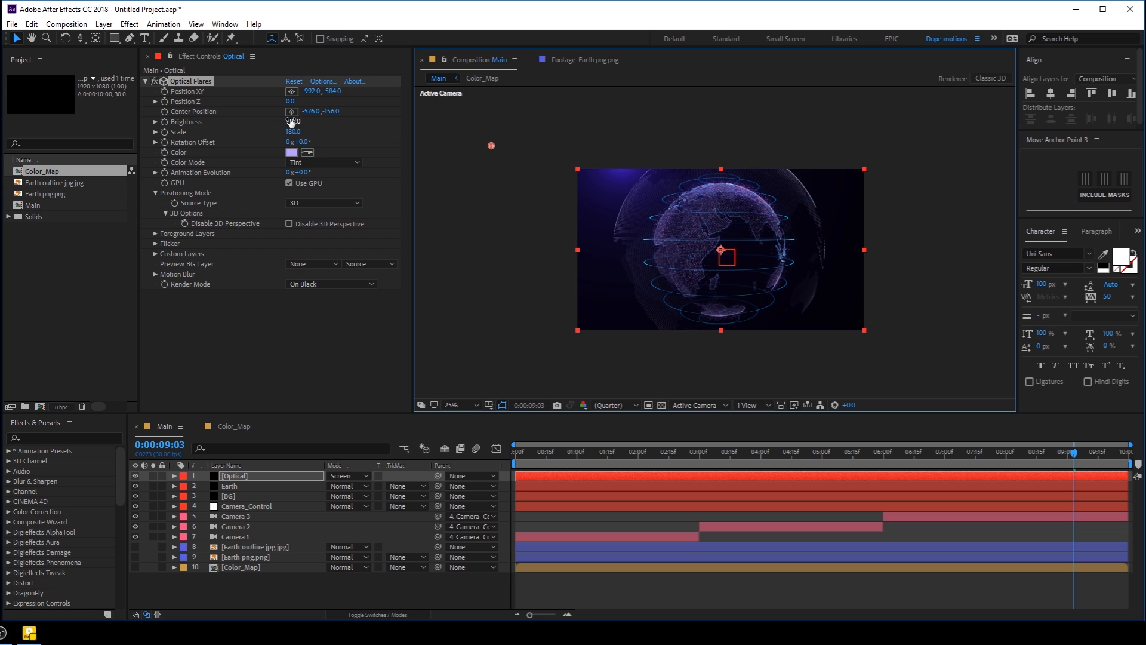
- Raise the violet flare's brightness to 160 and inspect the globe at 50% magnification
{"action": "left_click_drag", "start_coordinate": [294, 121], "coordinate": [294, 118]}
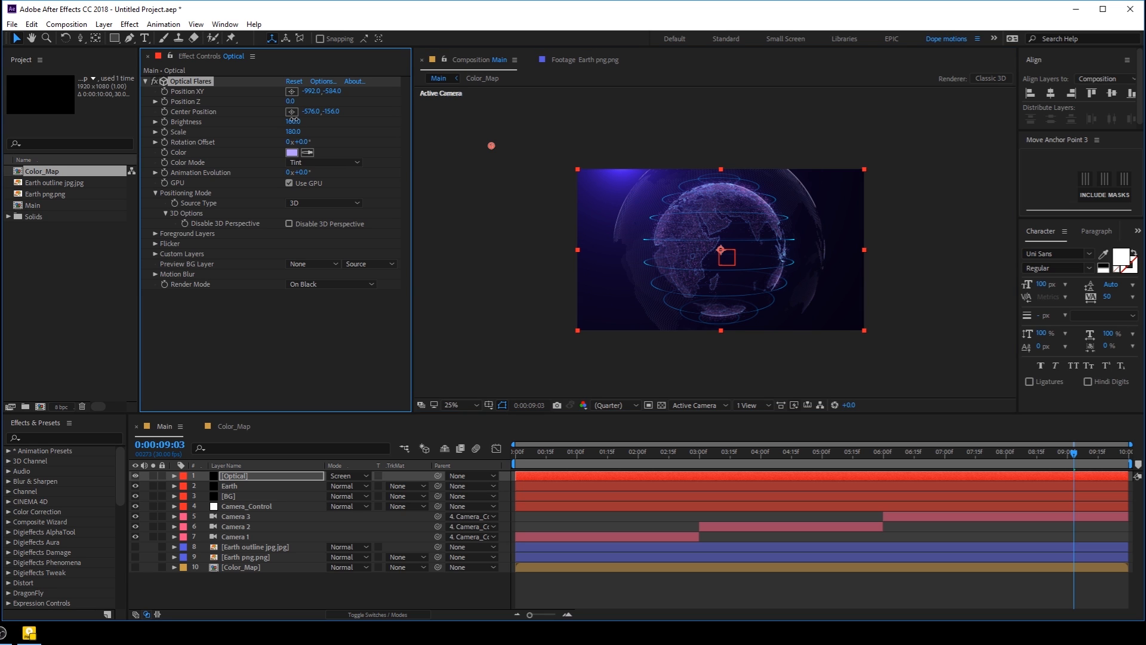
{"action": "key", "text": "period"}
{"action": "left_click_drag", "start_coordinate": [660, 262], "coordinate": [645, 253]}
{"action": "left_click_drag", "start_coordinate": [731, 249], "coordinate": [731, 242]}
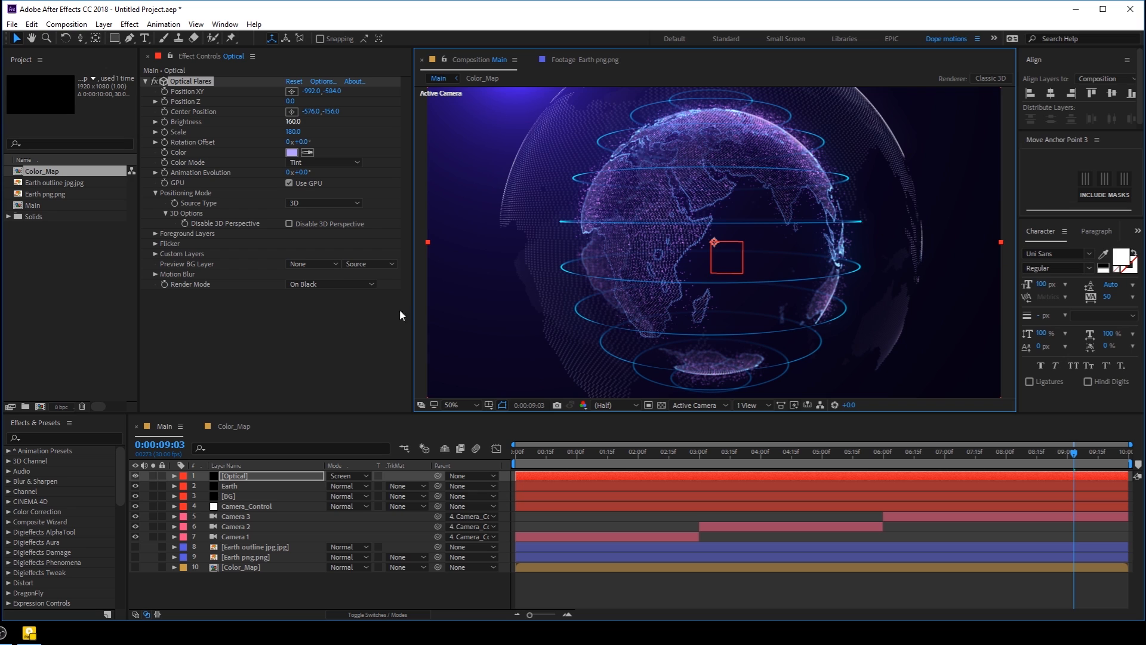
- Duplicate the Optical layer and tint the copy's flare peach with the colour FFC19F
{"action": "left_click", "coordinate": [231, 475]}
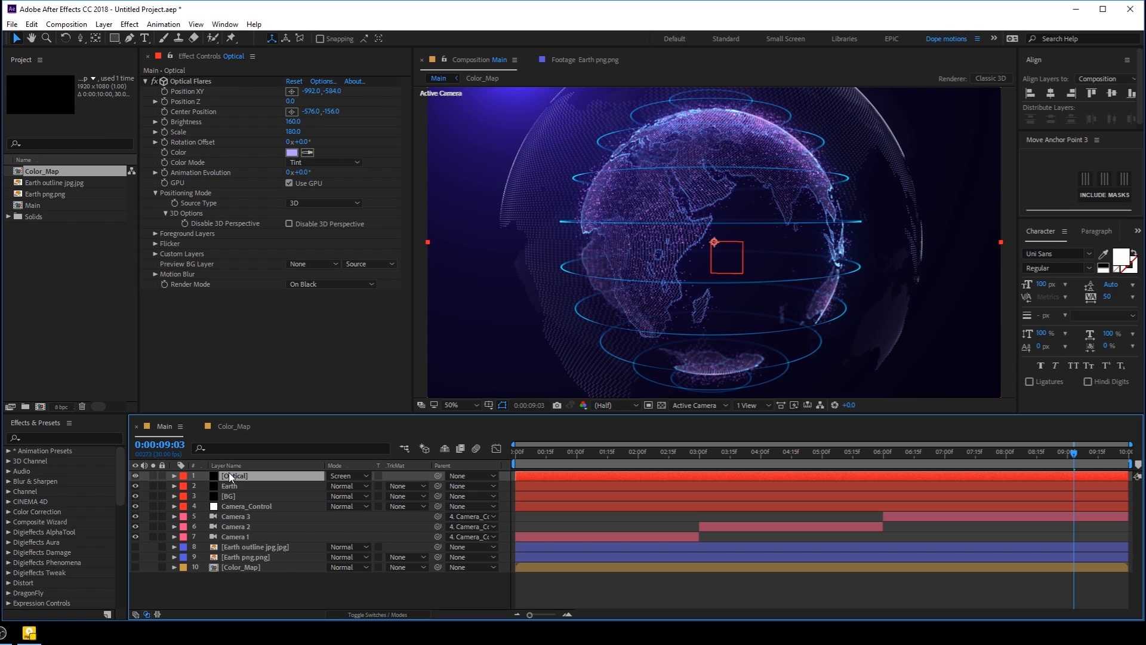
{"action": "key", "text": "ctrl+d"}
{"action": "key", "text": "comma"}
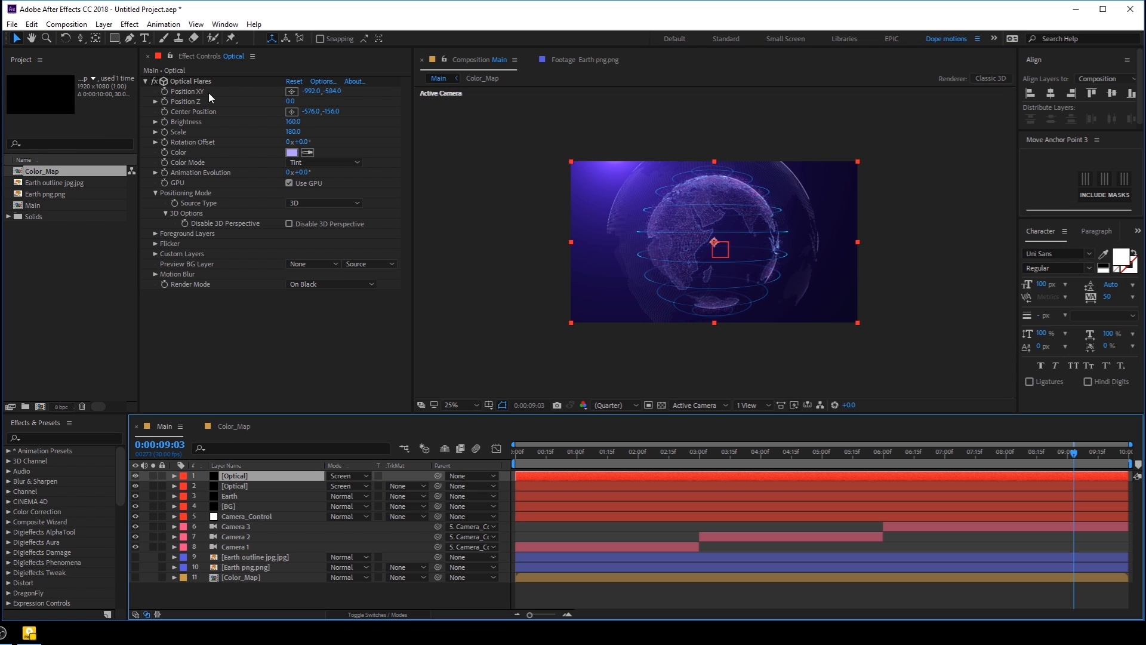
{"action": "left_click", "coordinate": [183, 81]}
{"action": "left_click", "coordinate": [292, 152]}
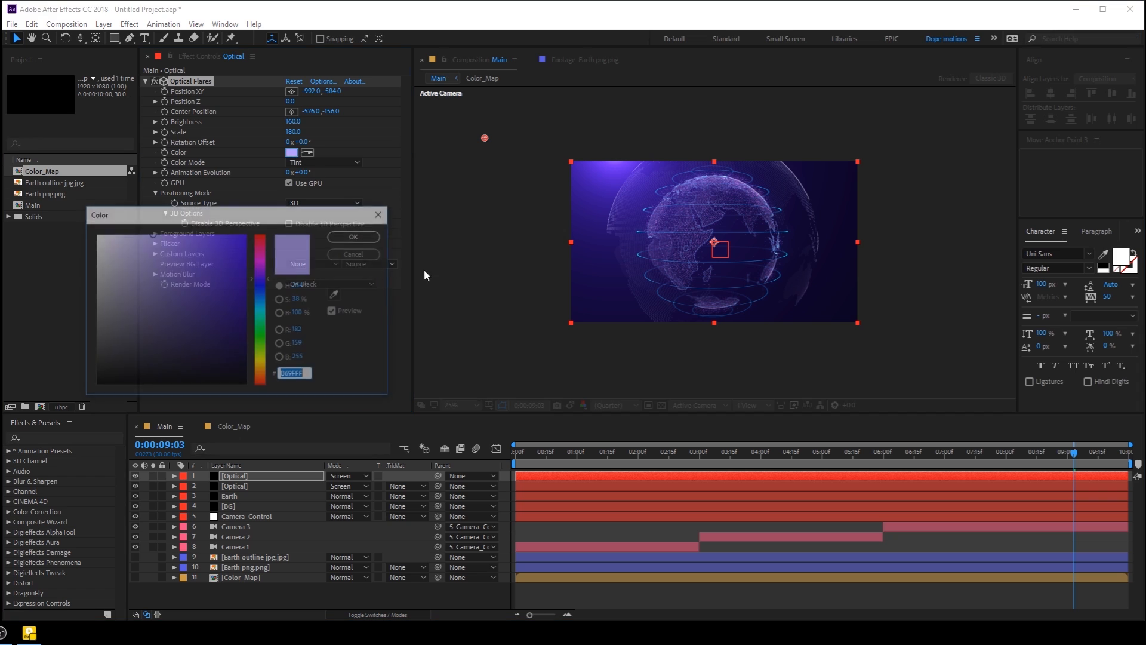
{"action": "left_click_drag", "start_coordinate": [256, 340], "coordinate": [263, 377]}
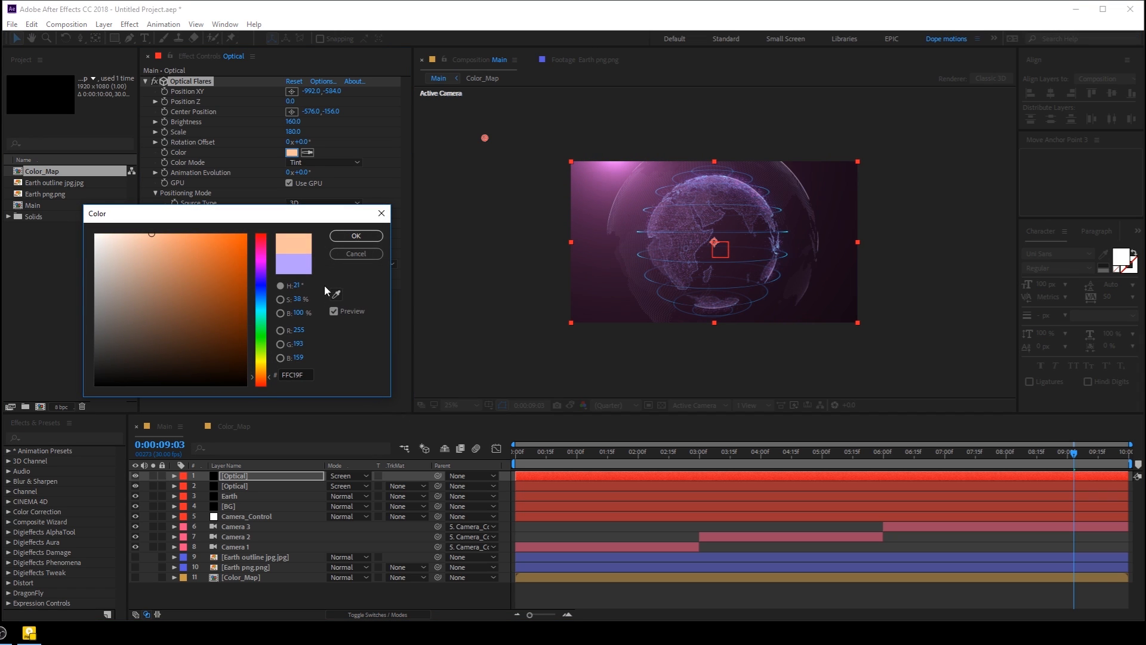
{"action": "left_click", "coordinate": [356, 241]}
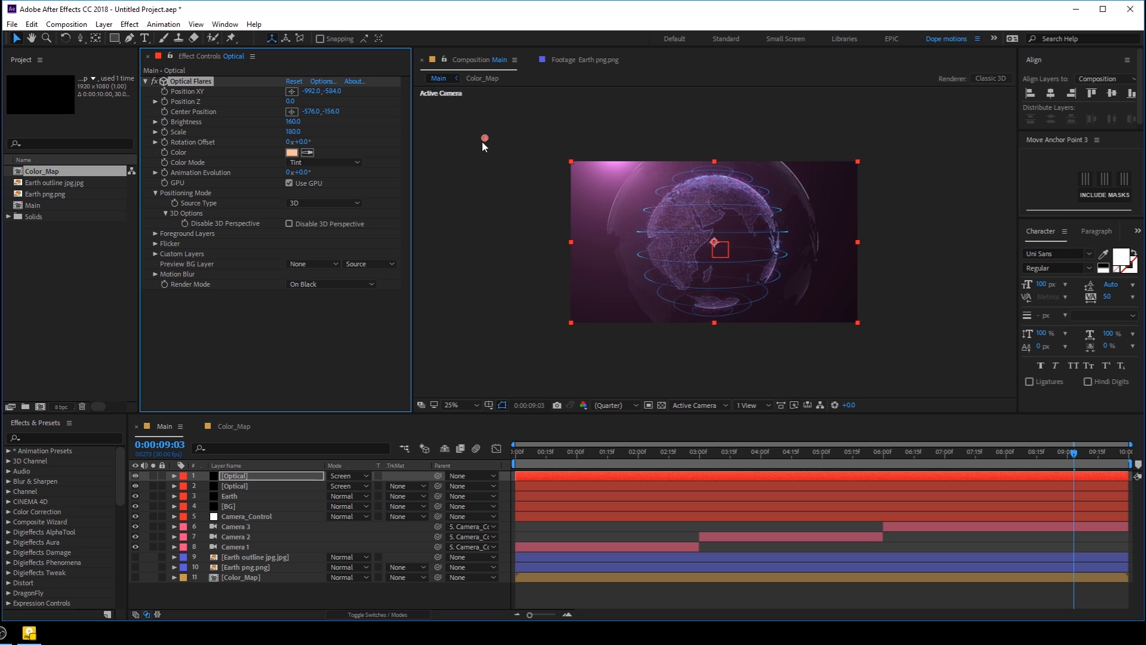
- Set the copied flare's Center Position to -976, 260 and place its Position XY at the globe's lower right at about 1660, 672
{"action": "left_click_drag", "start_coordinate": [484, 139], "coordinate": [426, 200]}
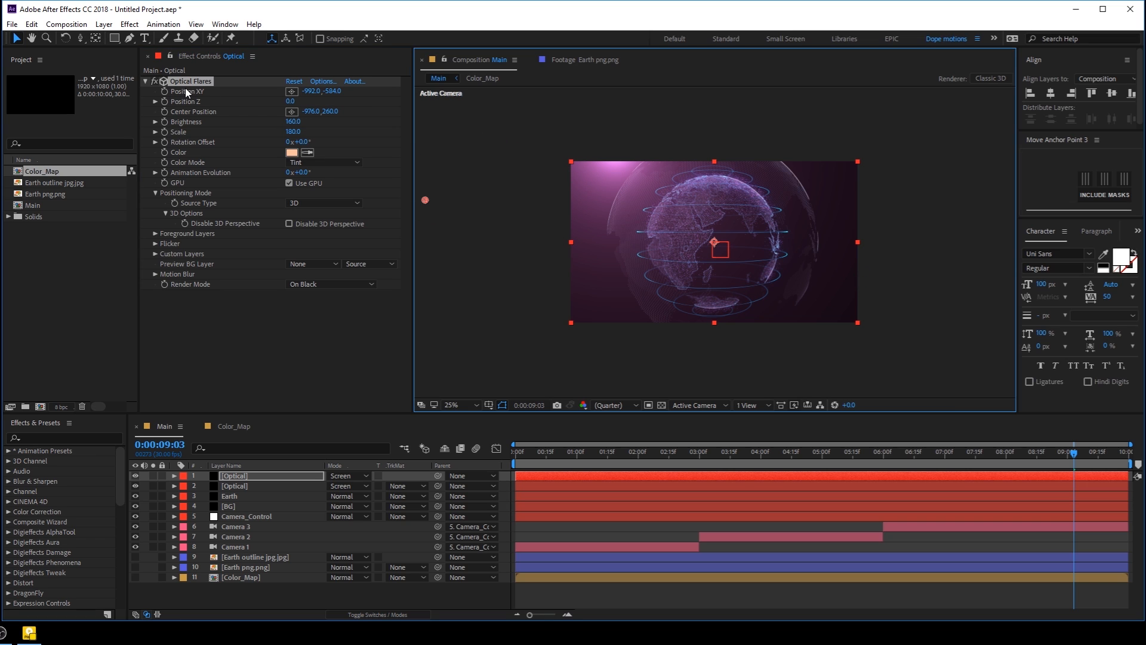
{"action": "left_click", "coordinate": [292, 91]}
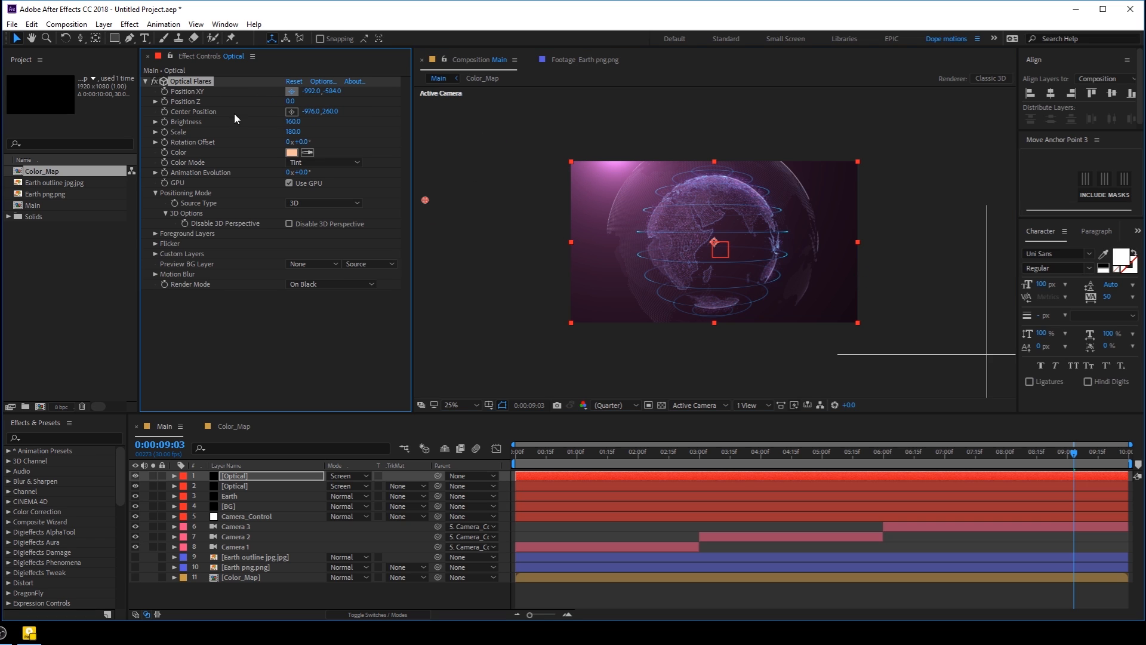
{"action": "left_click", "coordinate": [947, 370]}
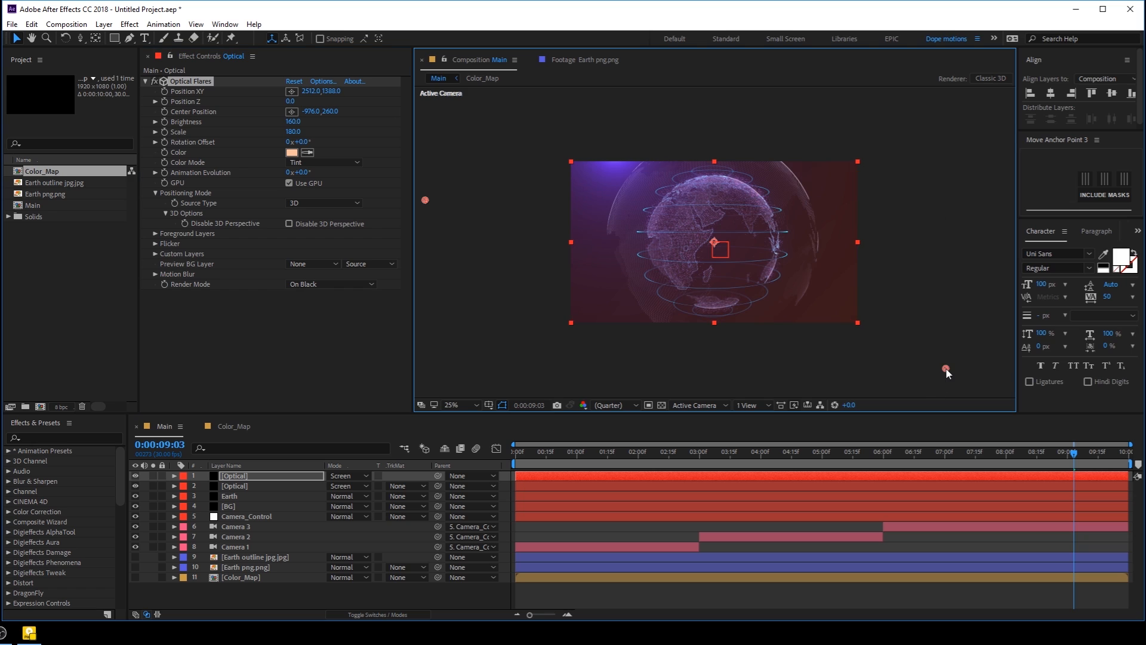
{"action": "left_click_drag", "start_coordinate": [946, 369], "coordinate": [817, 264]}
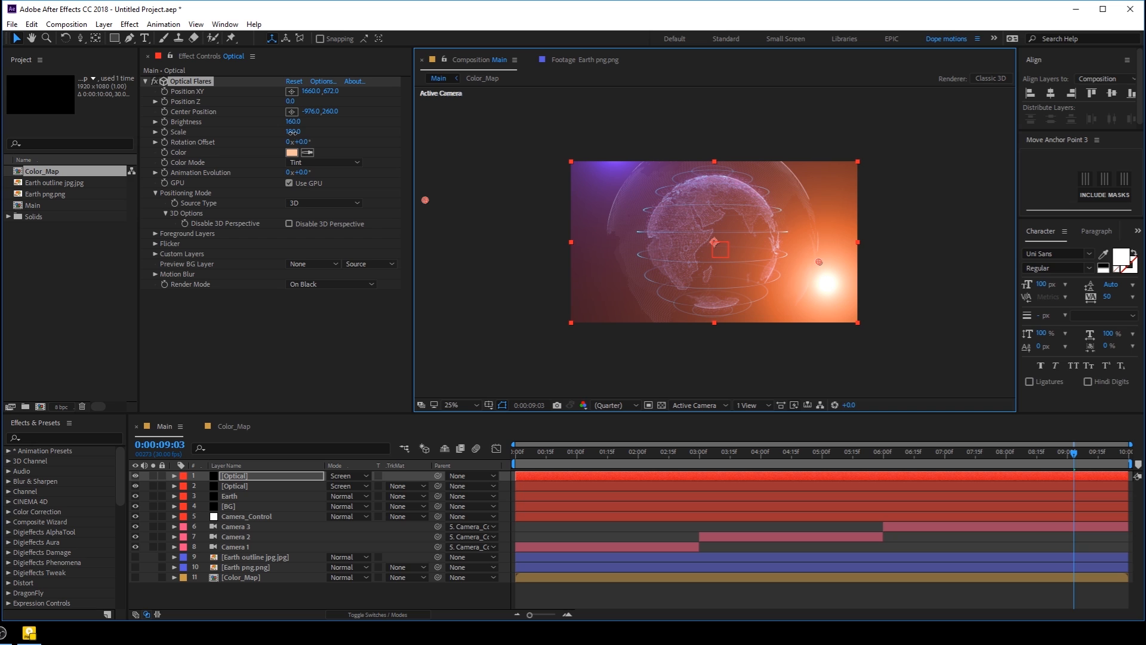
- Reduce the peach flare's scale to 130 and brightness to 100, and move it just outside the frame's lower-right edge at 1936, 912
{"action": "mouse_move", "coordinate": [292, 132]}
{"action": "left_mouse_down"}
{"action": "mouse_move", "coordinate": [278, 133]}
{"action": "mouse_move", "coordinate": [291, 133]}
{"action": "mouse_move", "coordinate": [289, 120]}
{"action": "left_mouse_up"}
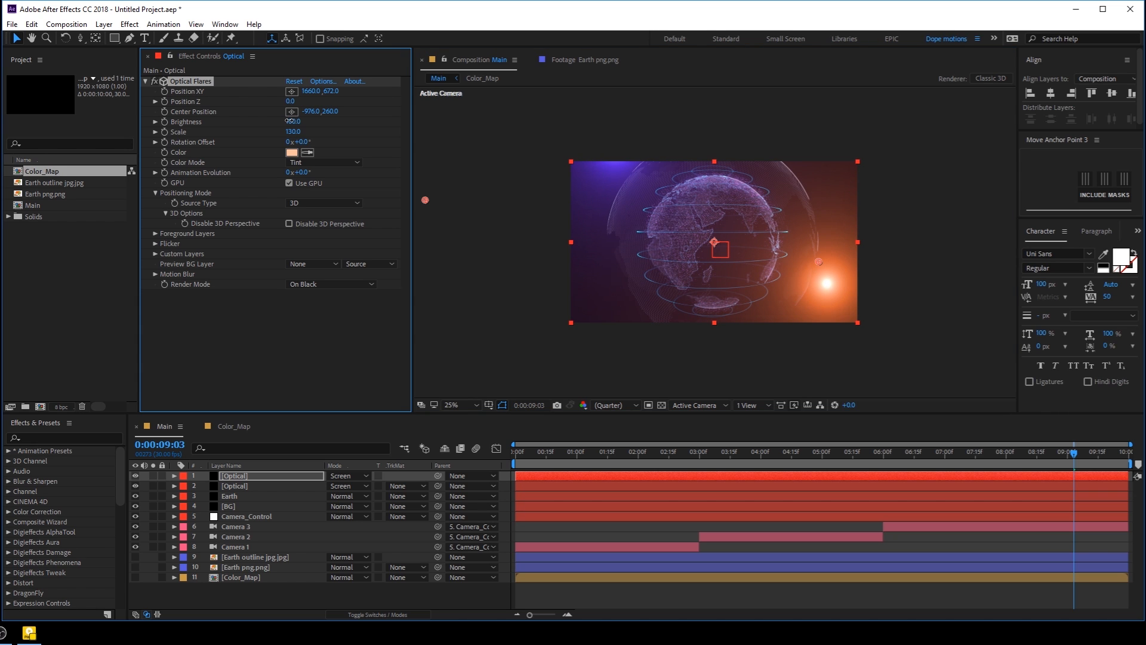
{"action": "left_click_drag", "start_coordinate": [820, 261], "coordinate": [860, 299]}
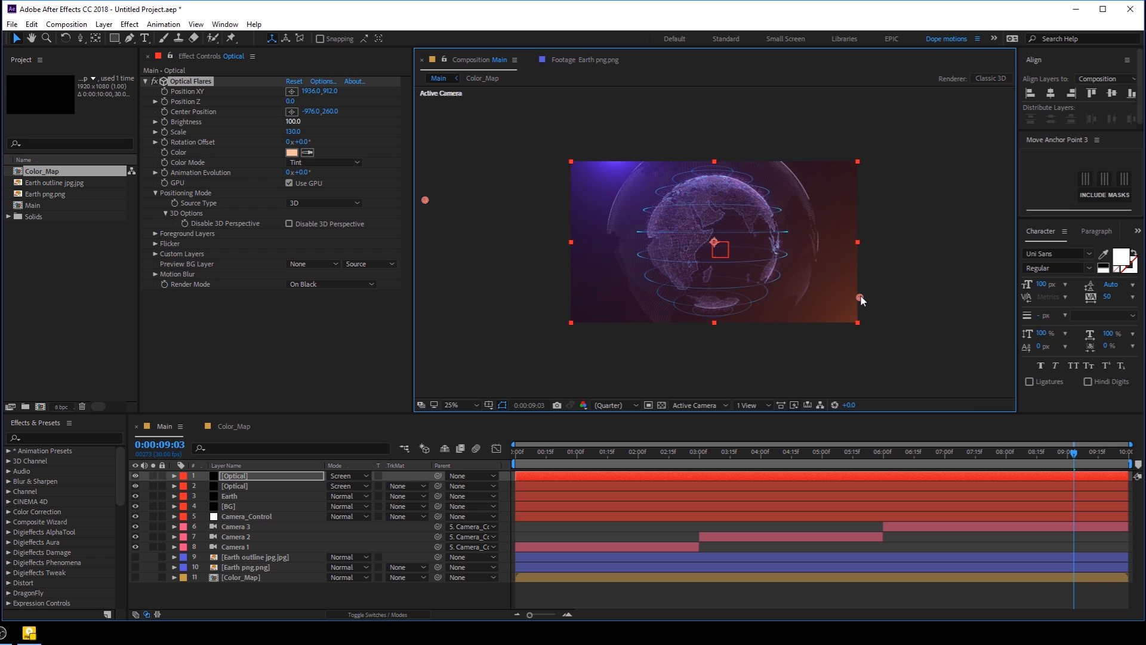
{"action": "left_click", "coordinate": [827, 591]}
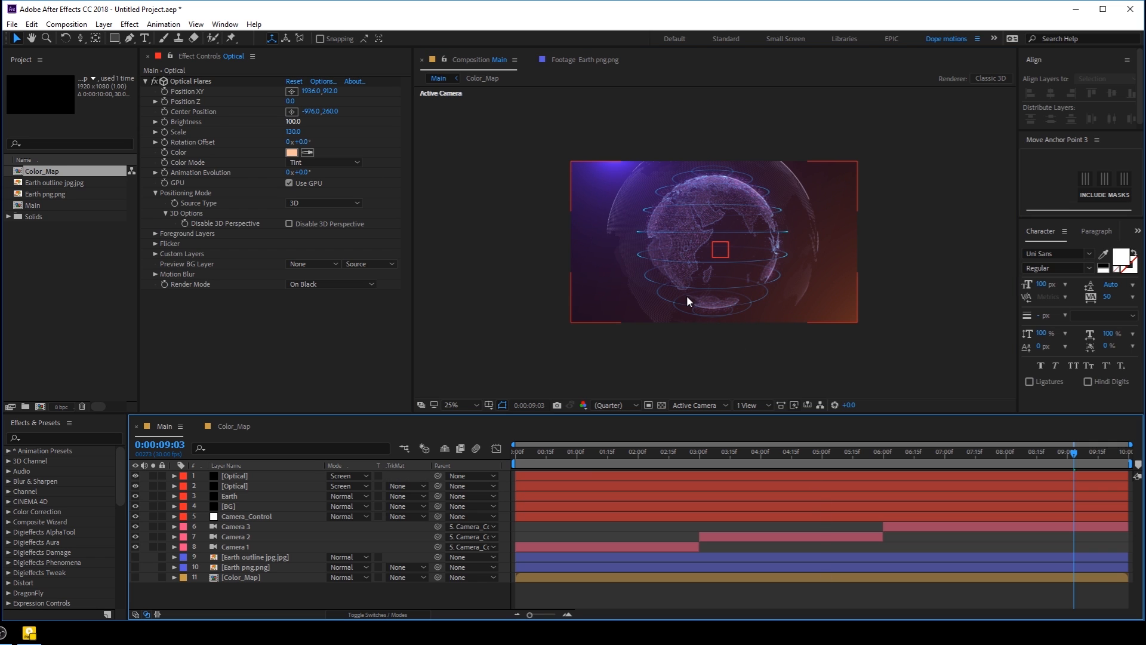
- Switch the project colour depth to 16 bpc and check the frames at 0:00:02:08 and 0:00:04:25
{"action": "key", "text": "period"}
{"action": "left_click_drag", "start_coordinate": [599, 466], "coordinate": [665, 462]}
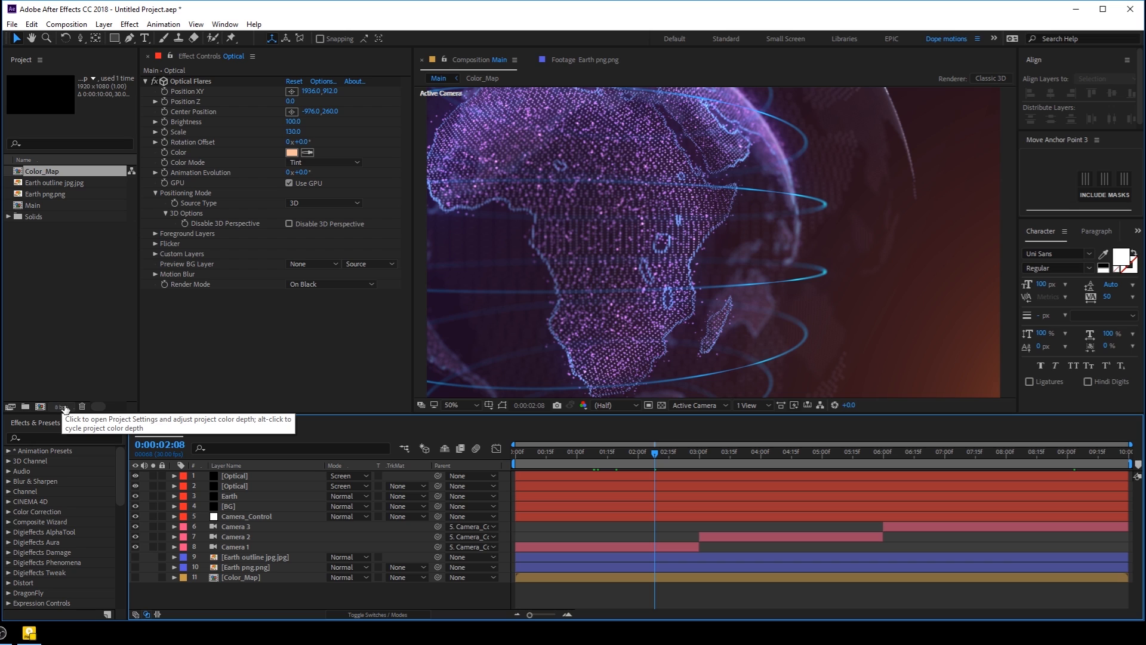
{"action": "left_click", "coordinate": [60, 407], "text": "alt"}
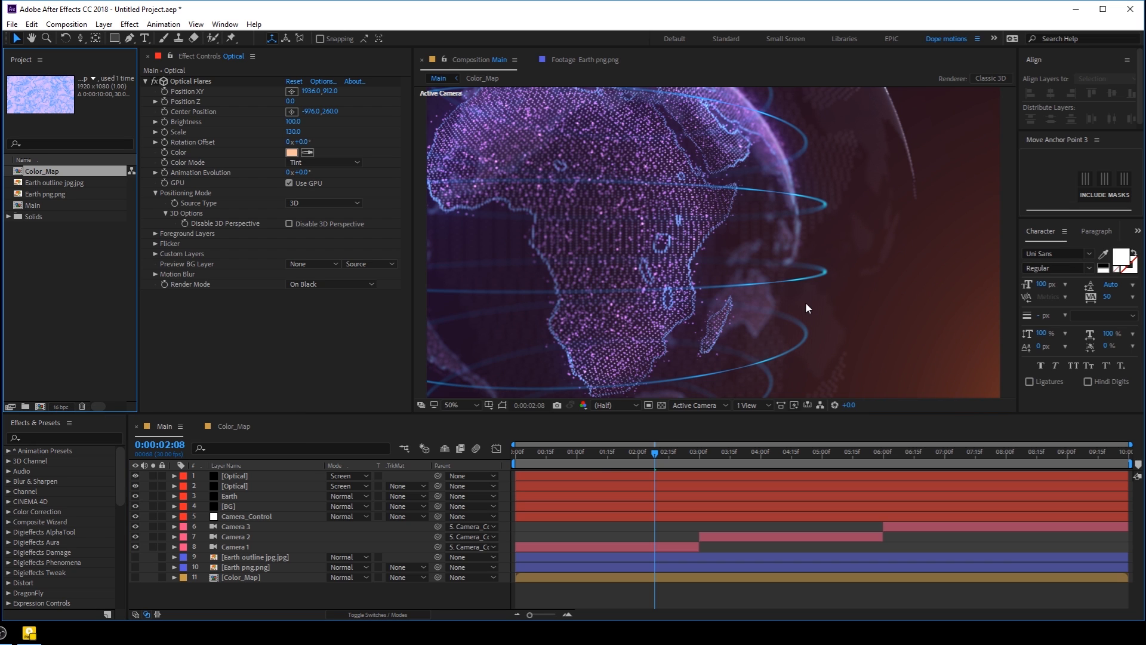
{"action": "scroll", "coordinate": [805, 302], "scroll_direction": "down", "scroll_amount": 2}
{"action": "left_click_drag", "start_coordinate": [668, 461], "coordinate": [812, 467]}
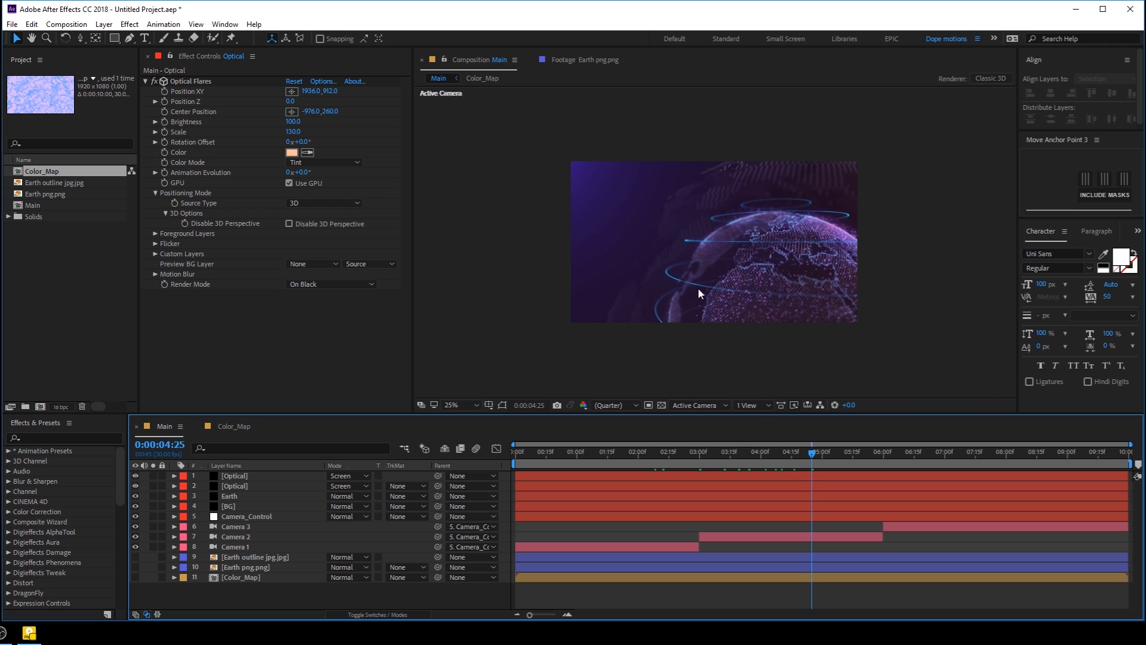
{"action": "scroll", "coordinate": [700, 292], "scroll_direction": "up", "scroll_amount": 2}
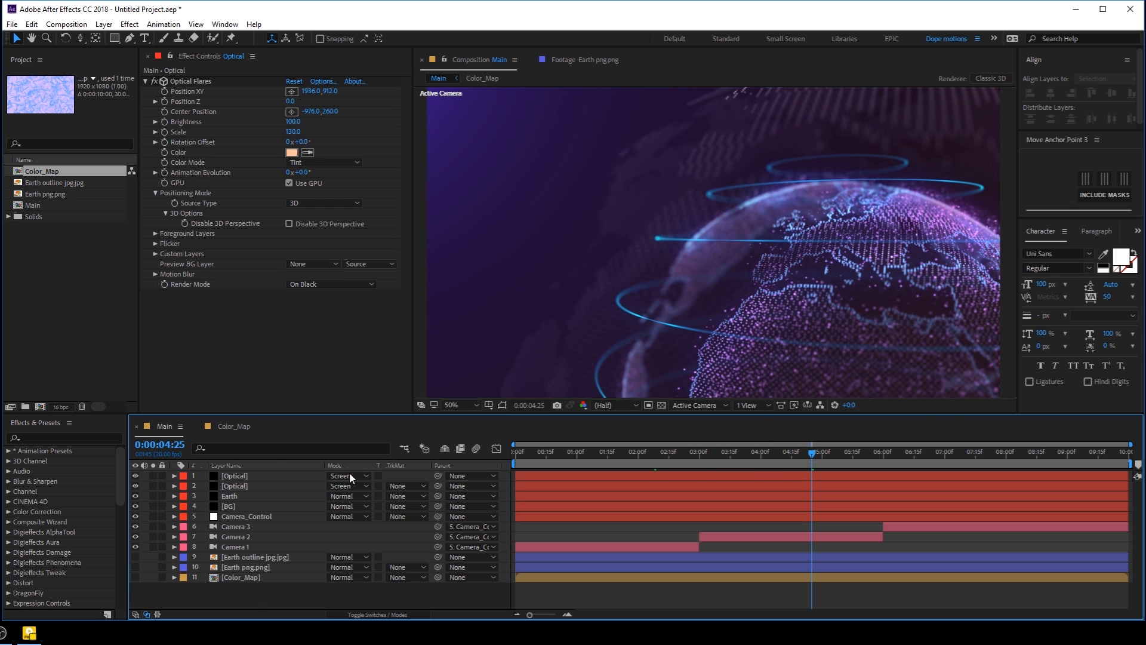
- Add a new adjustment layer above all other layers and name it Noise
{"action": "right_click", "coordinate": [235, 595]}
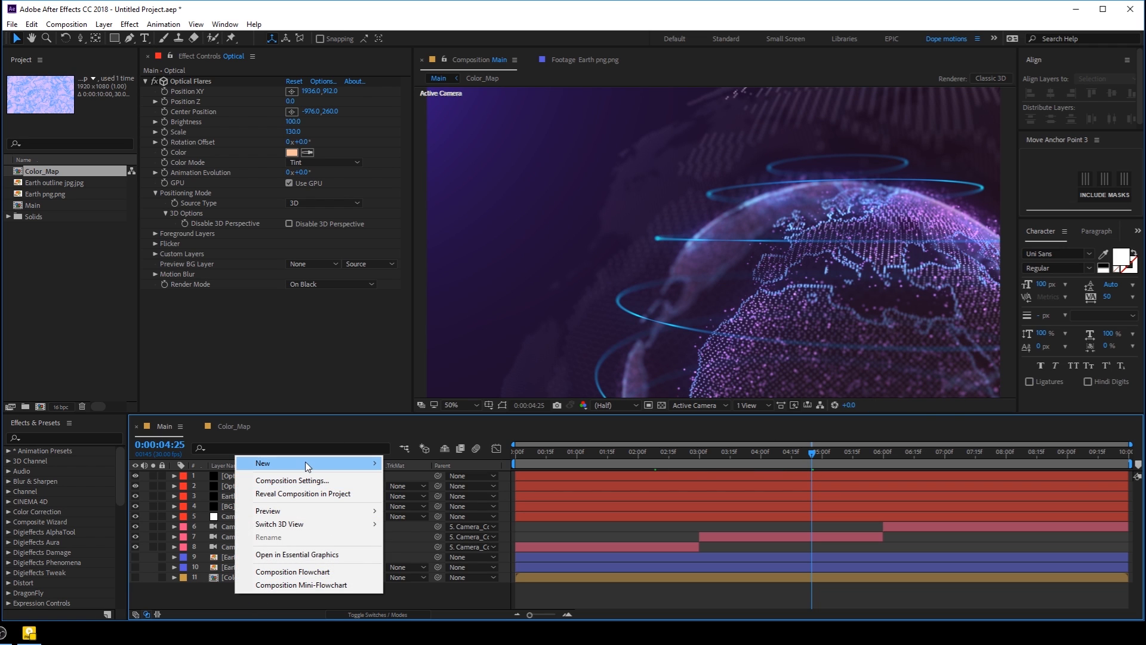
{"action": "mouse_move", "coordinate": [307, 464]}
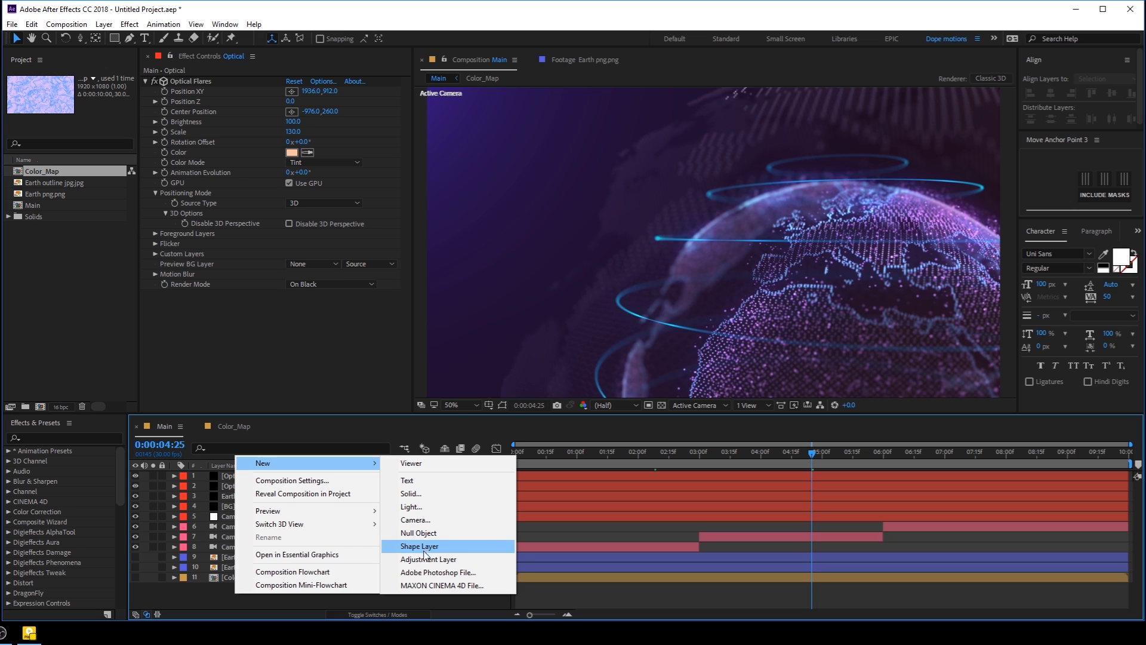
{"action": "left_click", "coordinate": [429, 559]}
{"action": "key", "text": "Return"}
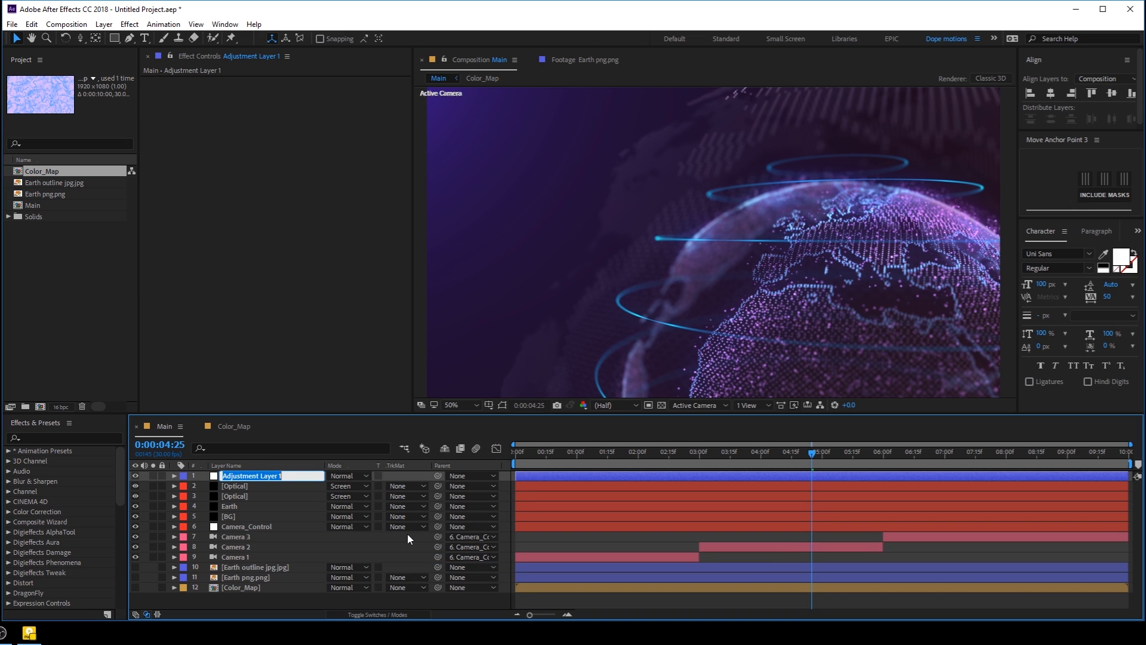
{"action": "type", "text": "Noise"}
{"action": "key", "text": "Return"}
- Apply the Noise effect to the Noise layer and set its Amount of Noise to 3%
{"action": "key", "text": "ctrl+space"}
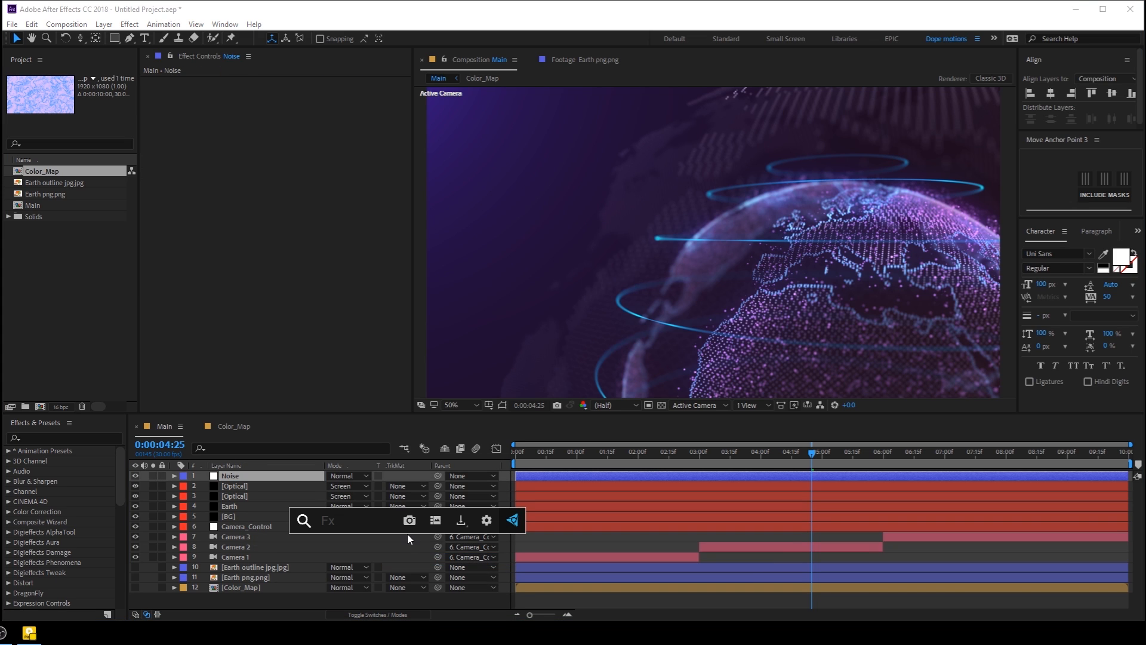
{"action": "type", "text": "noise"}
{"action": "key", "text": "Return"}
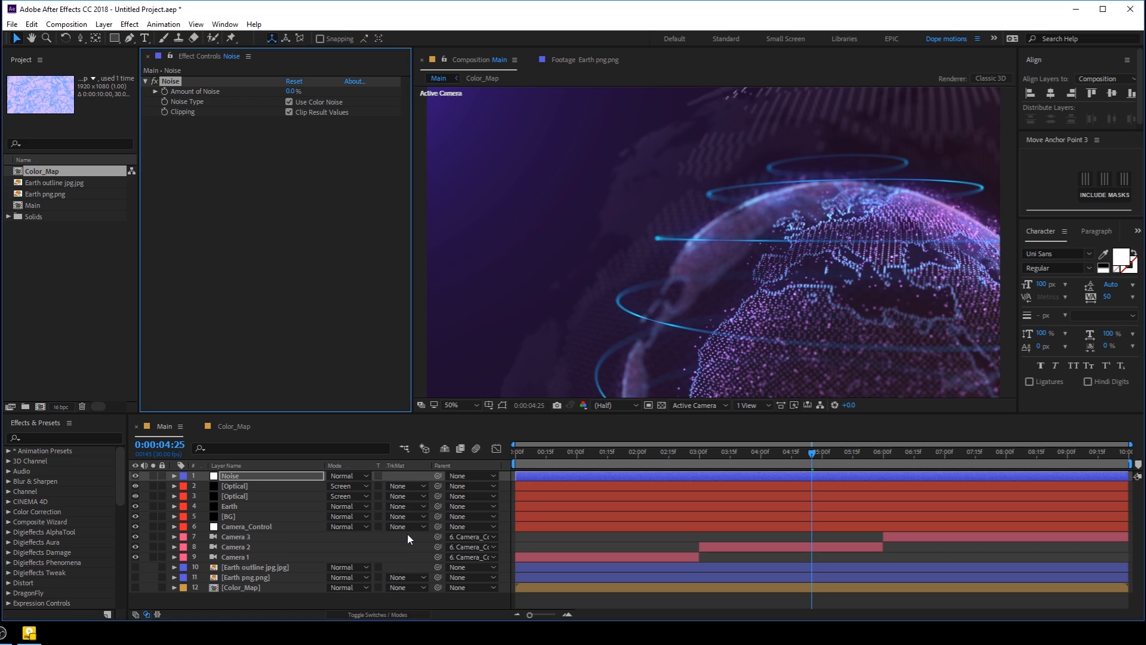
{"action": "left_click", "coordinate": [292, 91]}
{"action": "type", "text": "4"}
{"action": "key", "text": "Return"}
- Review the three camera shots at several times along the timeline and play the composition from 0:00:00:00
{"action": "left_click", "coordinate": [643, 593]}
{"action": "left_click_drag", "start_coordinate": [621, 463], "coordinate": [639, 462]}
{"action": "left_click_drag", "start_coordinate": [768, 455], "coordinate": [777, 455]}
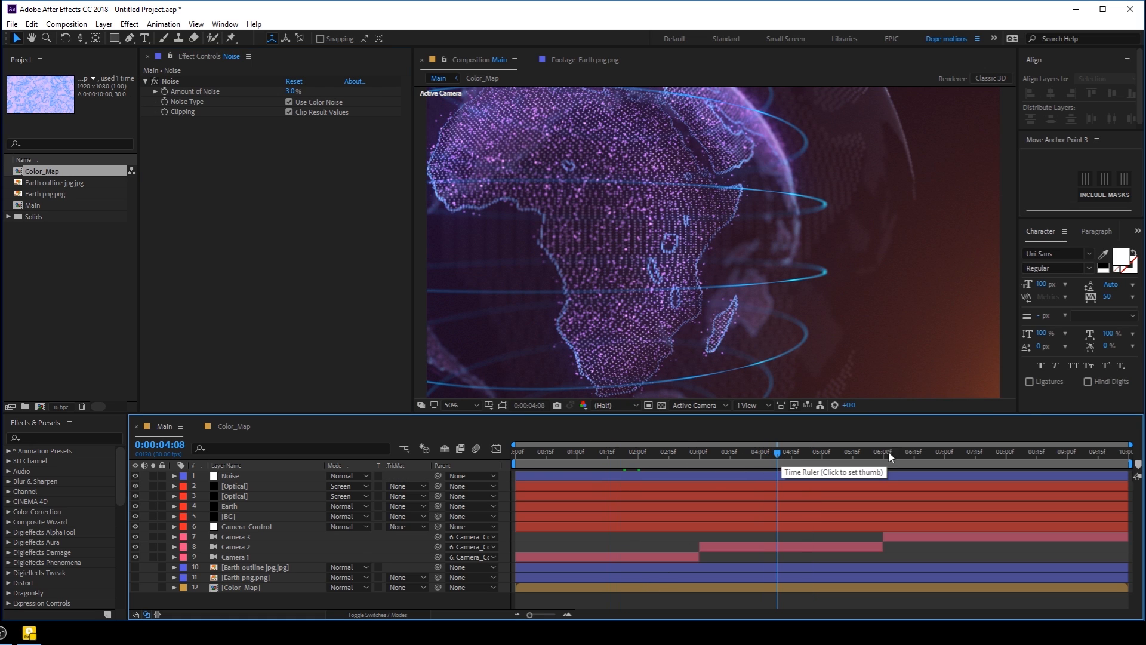
{"action": "left_click", "coordinate": [917, 461]}
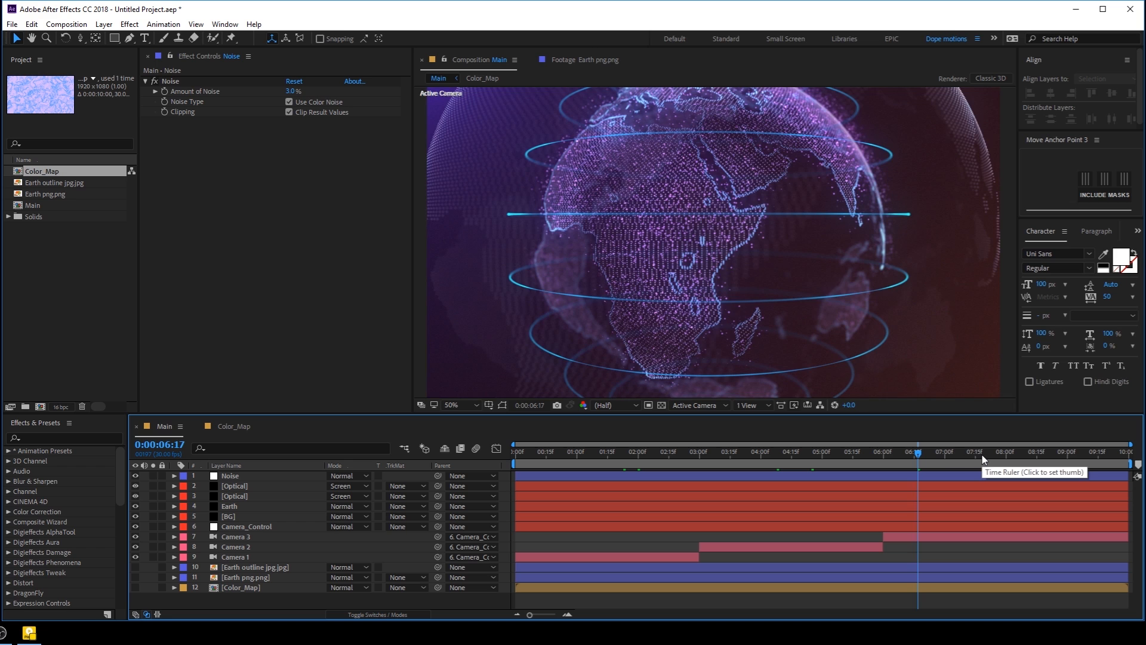
{"action": "left_click", "coordinate": [1088, 460]}
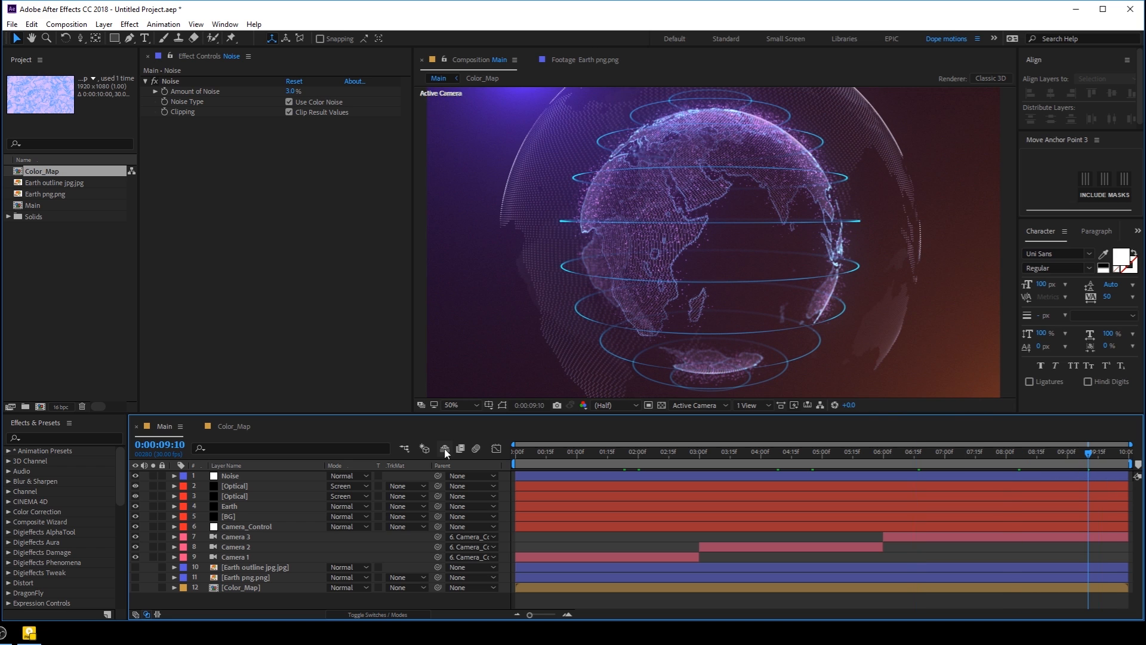
{"action": "left_click_drag", "start_coordinate": [534, 458], "coordinate": [447, 452]}
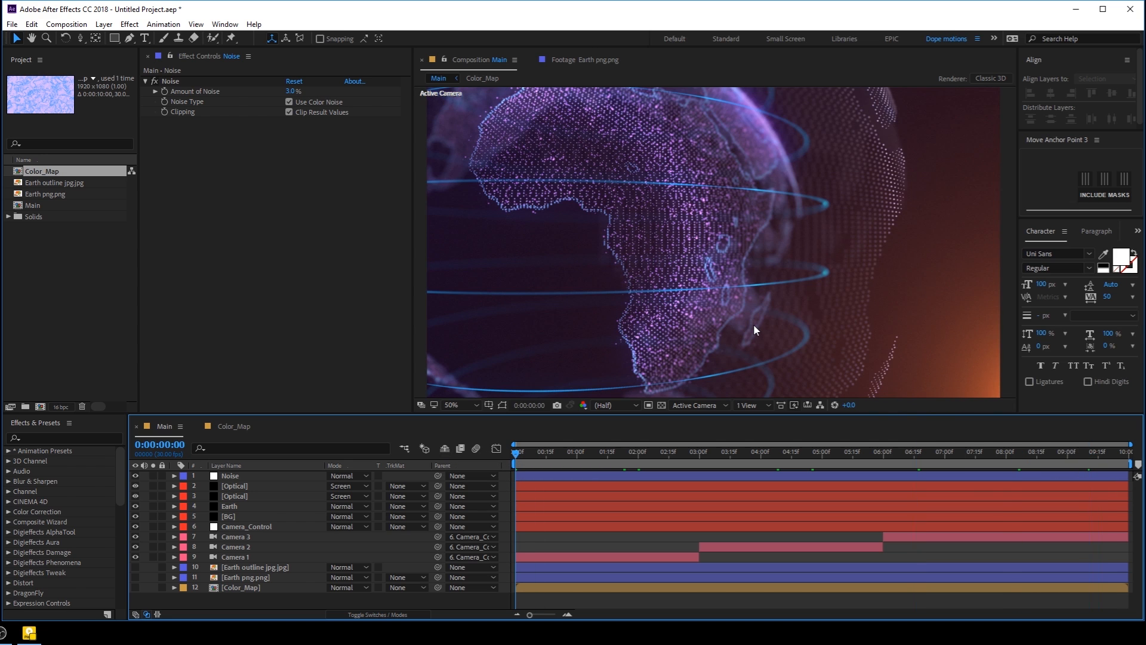
{"action": "key", "text": "space"}
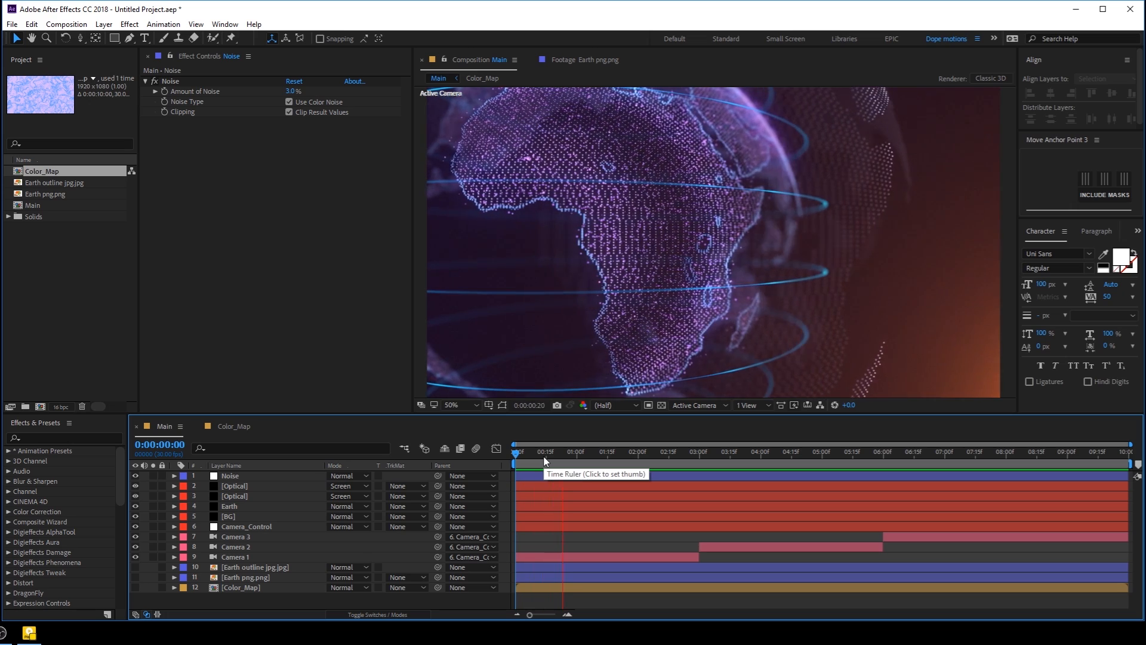